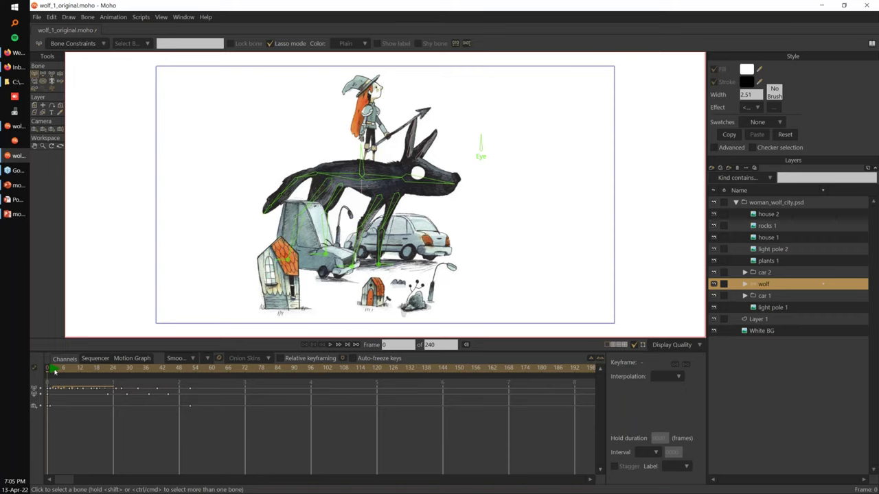
- Select the wolf's head bone and examine its outline against the artwork at close and distant zoom
mouse_move(57, 370)
mouse_down()
mouse_move(148, 392)
mouse_move(265, 402)
mouse_move(478, 386)
mouse_move(183, 403)
mouse_move(31, 391)
mouse_move(83, 371)
mouse_move(42, 377)
mouse_up()
drag(388, 186, 379, 196)
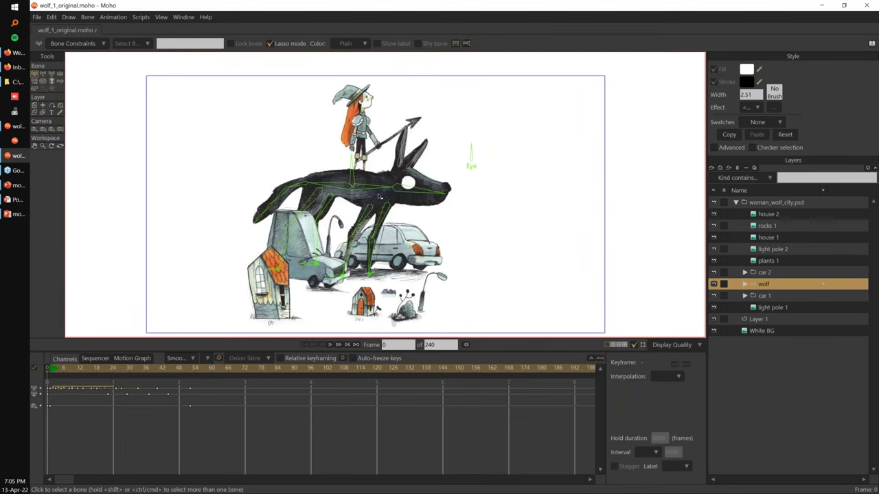
scroll(445, 184, up, 2)
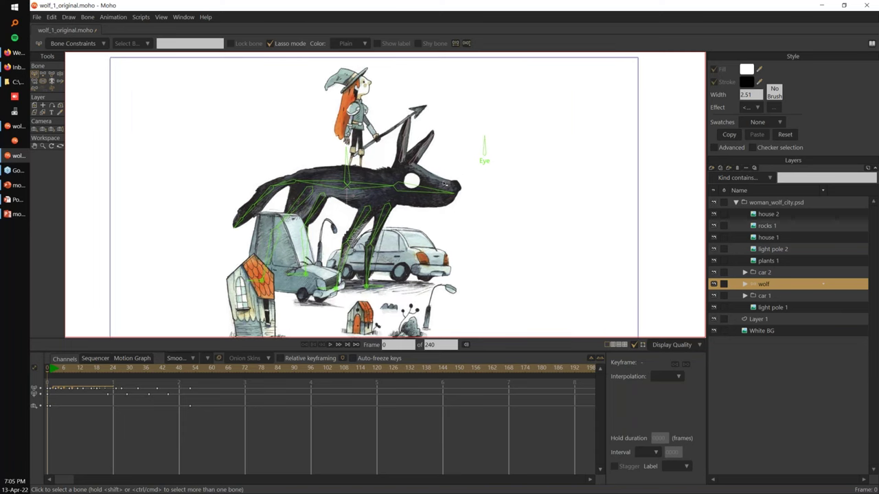
scroll(445, 184, up, 2)
click(414, 192)
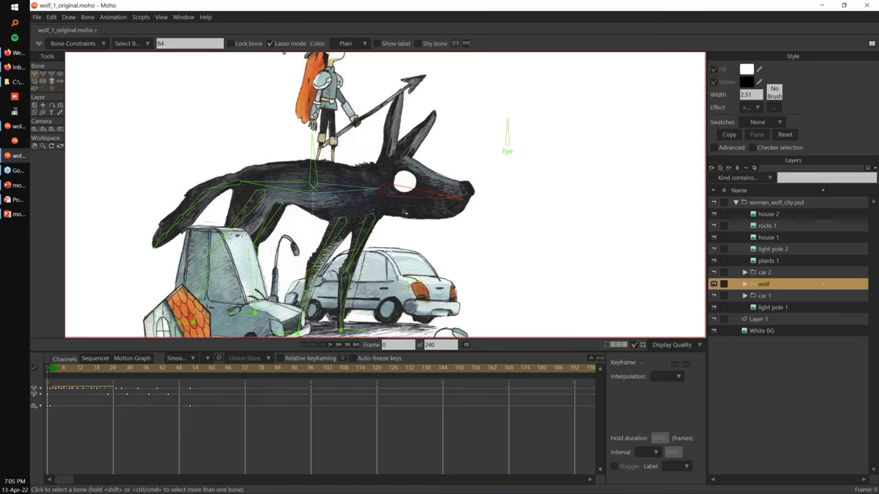
scroll(404, 212, up, 5)
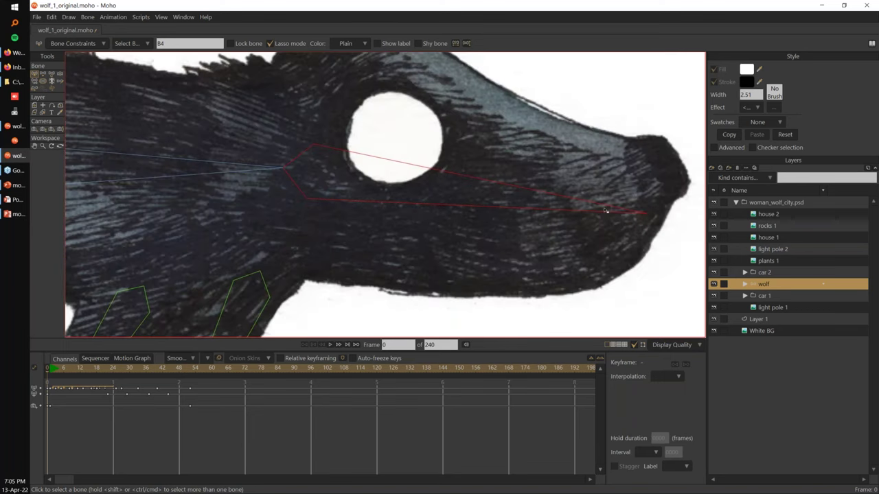
scroll(604, 210, up, 1)
drag(604, 210, 495, 248)
scroll(540, 248, up, 3)
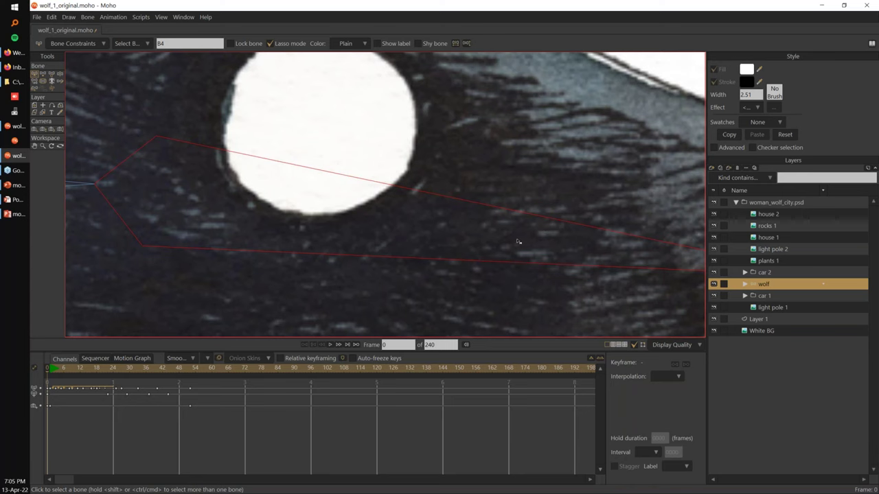
scroll(519, 242, down, 5)
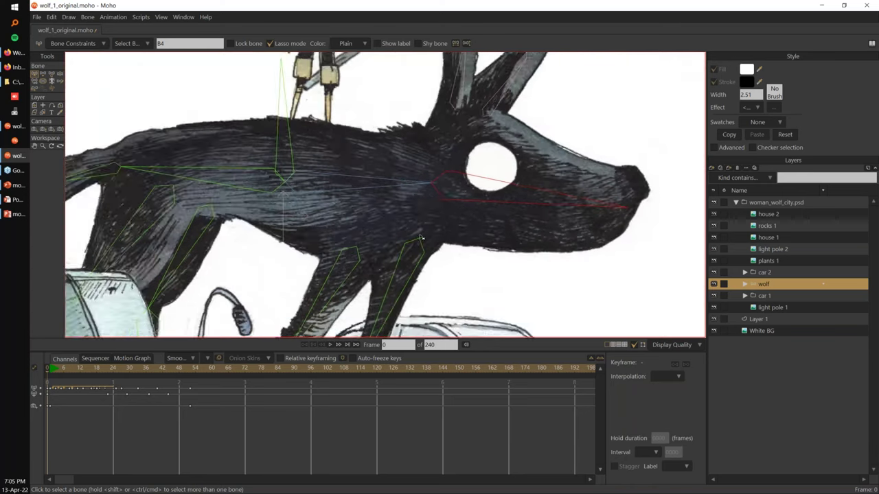
scroll(422, 238, down, 6)
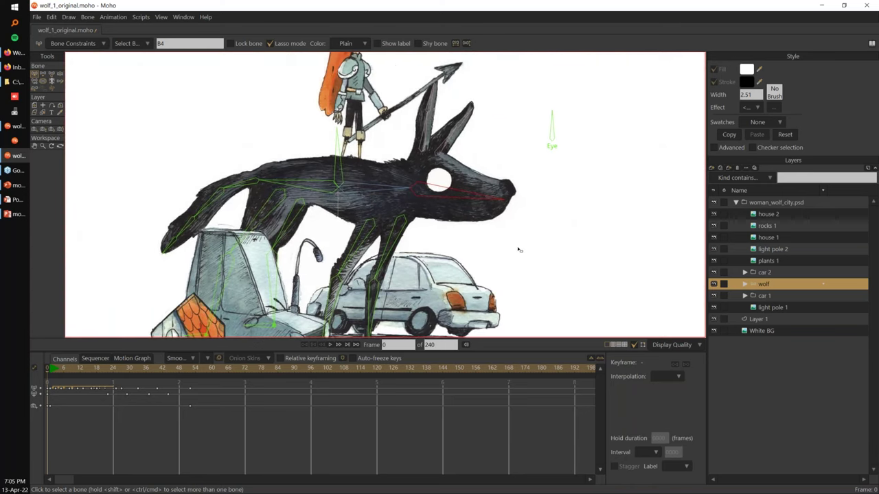
drag(524, 243, 519, 245)
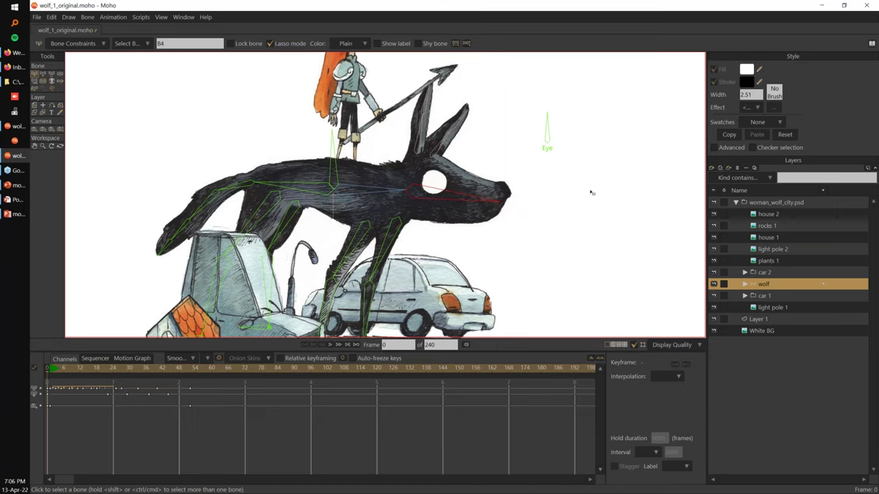
scroll(535, 236, down, 5)
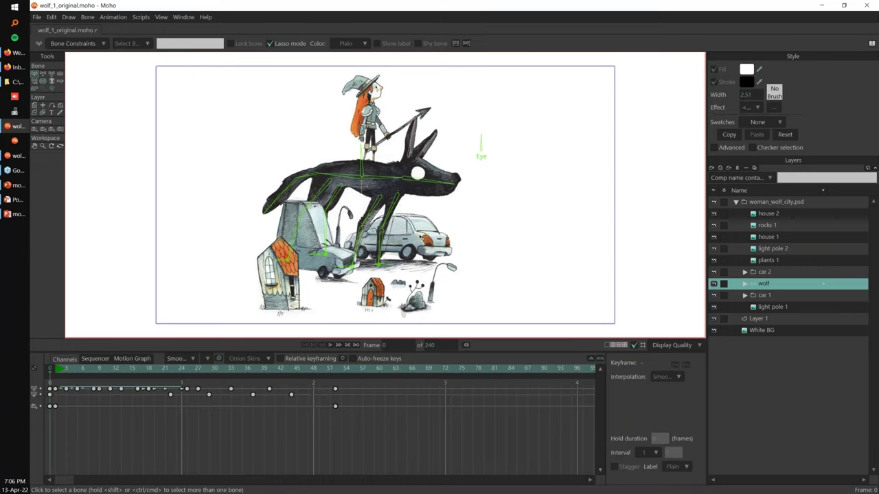
- Compare the two Moho windows, examining how the wolf's head bone is drawn around the eye in the teal-highlighted one
click(18, 156)
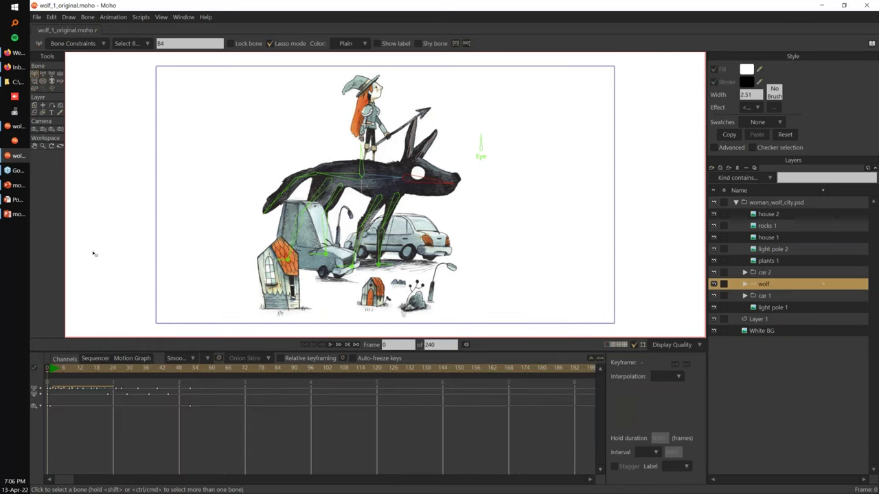
click(16, 126)
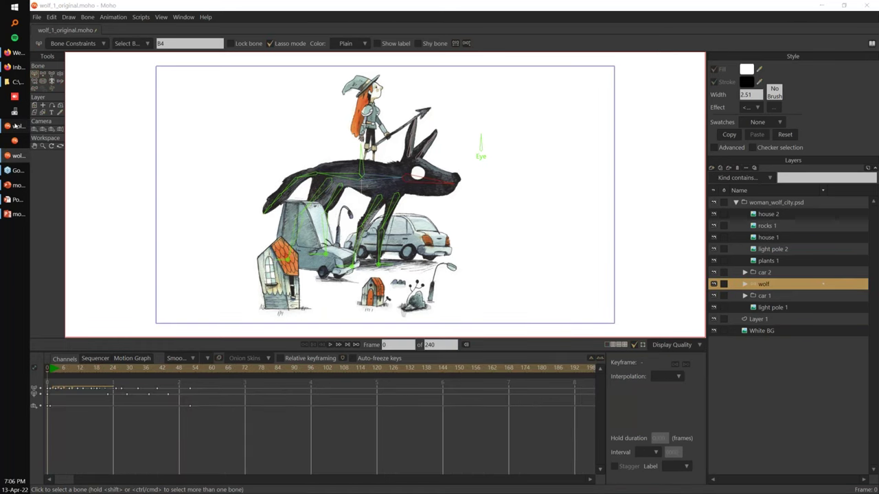
scroll(459, 195, up, 5)
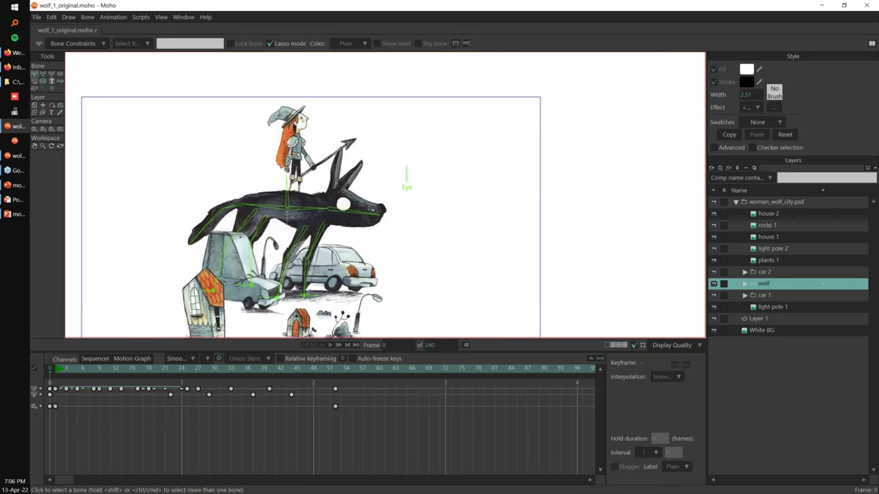
scroll(311, 223, up, 5)
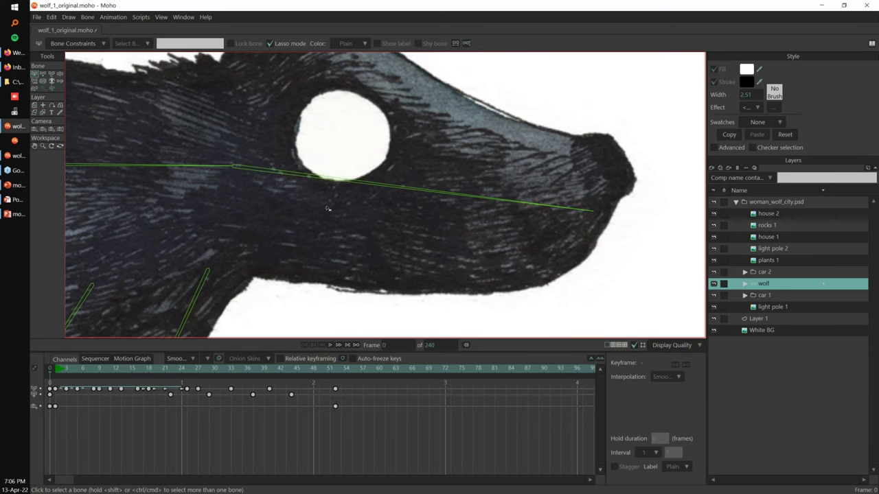
scroll(345, 214, up, 4)
scroll(425, 198, up, 1)
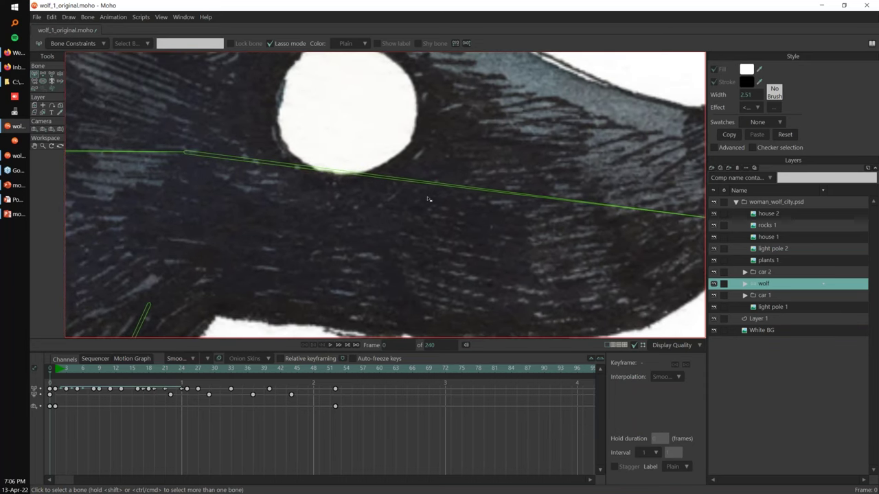
scroll(349, 197, up, 2)
scroll(370, 237, down, 3)
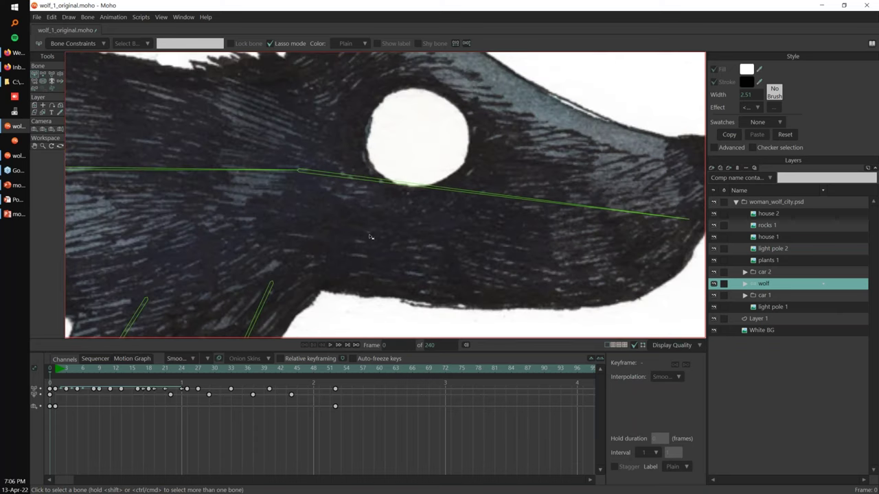
scroll(369, 237, down, 2)
drag(462, 253, 445, 253)
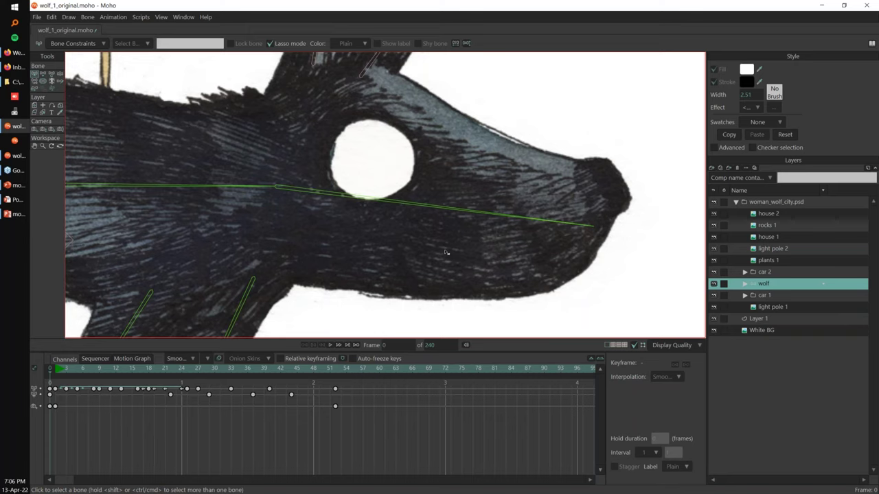
scroll(349, 210, up, 5)
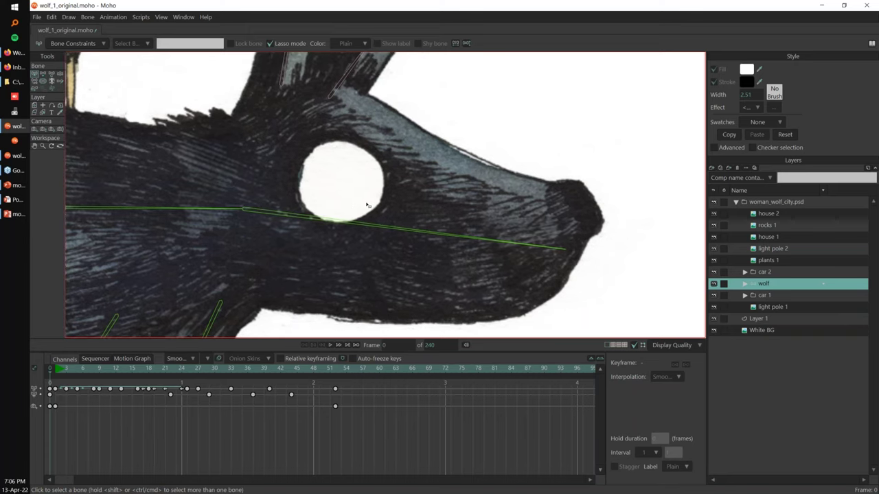
scroll(340, 264, up, 3)
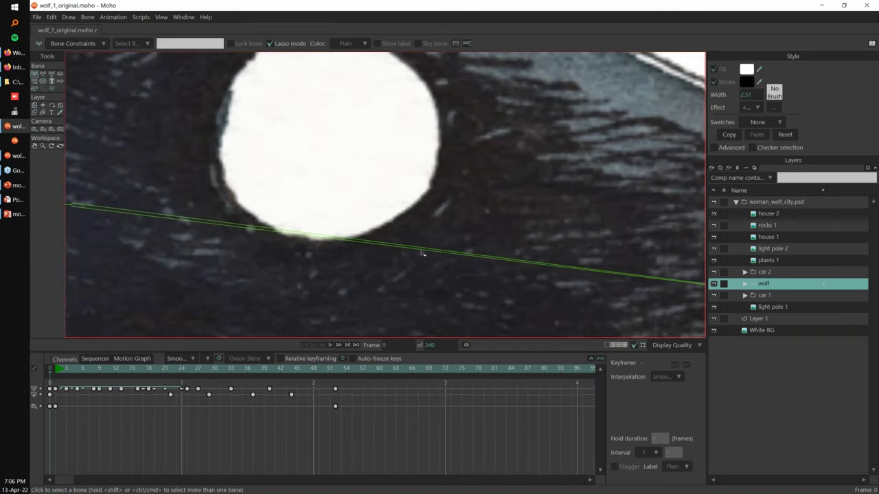
scroll(378, 171, up, 4)
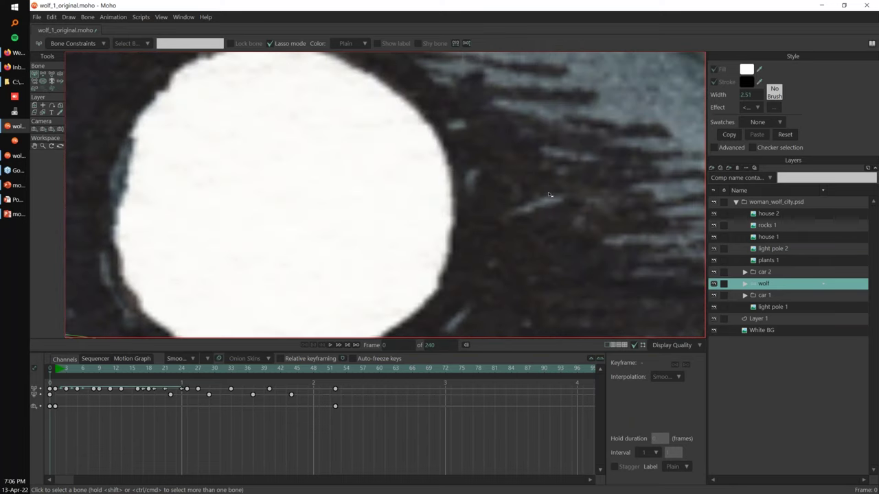
scroll(479, 181, down, 8)
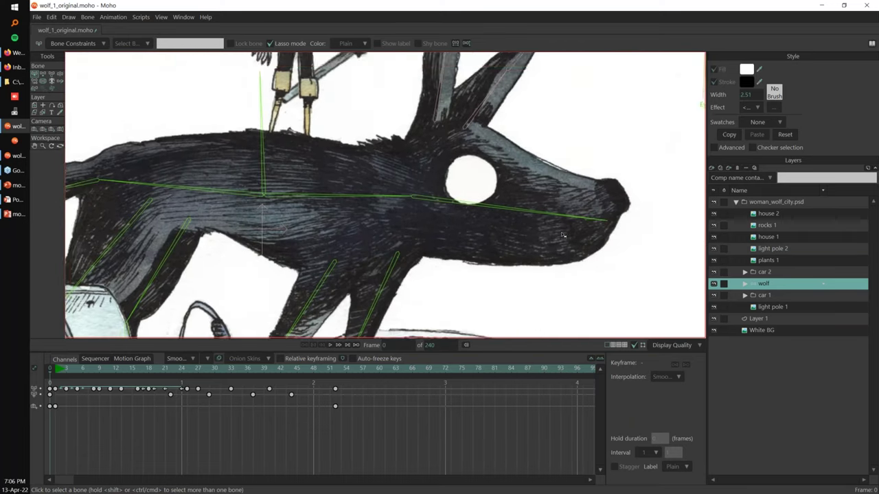
scroll(559, 209, down, 3)
- Switch to the orange-highlighted Moho window and set the wolf's head bone color to Purple
click(15, 155)
scroll(474, 210, up, 4)
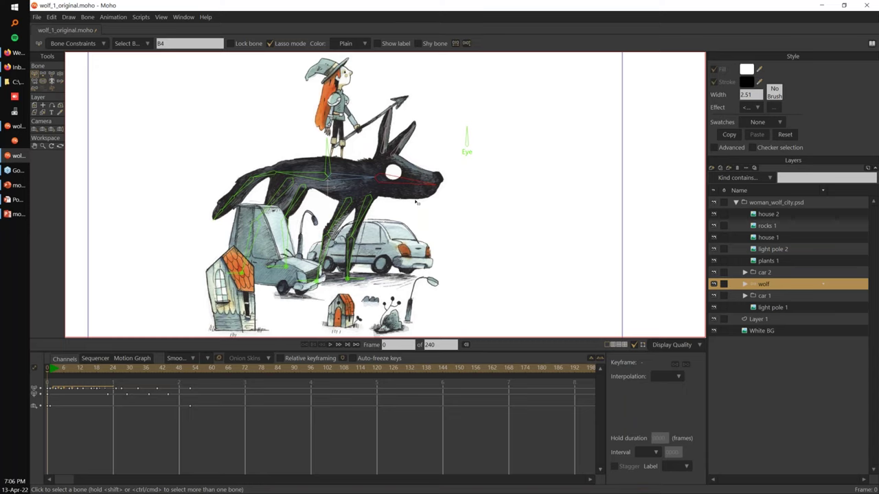
click(351, 43)
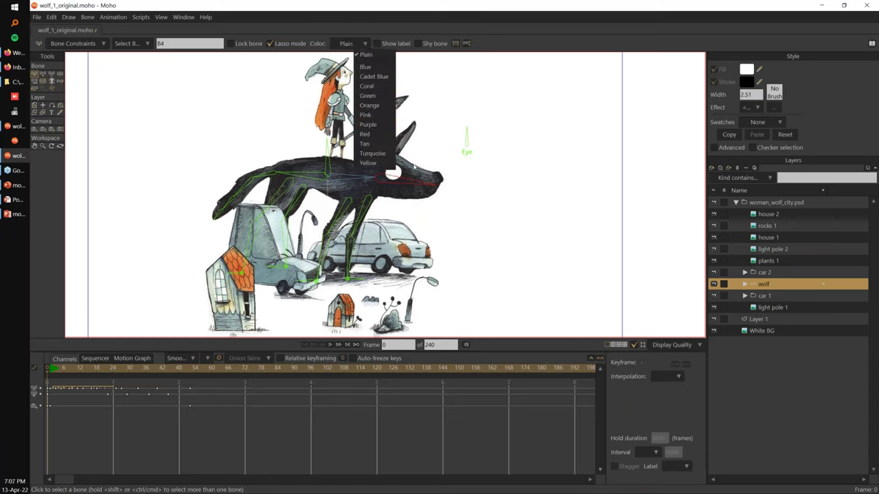
click(384, 125)
click(453, 201)
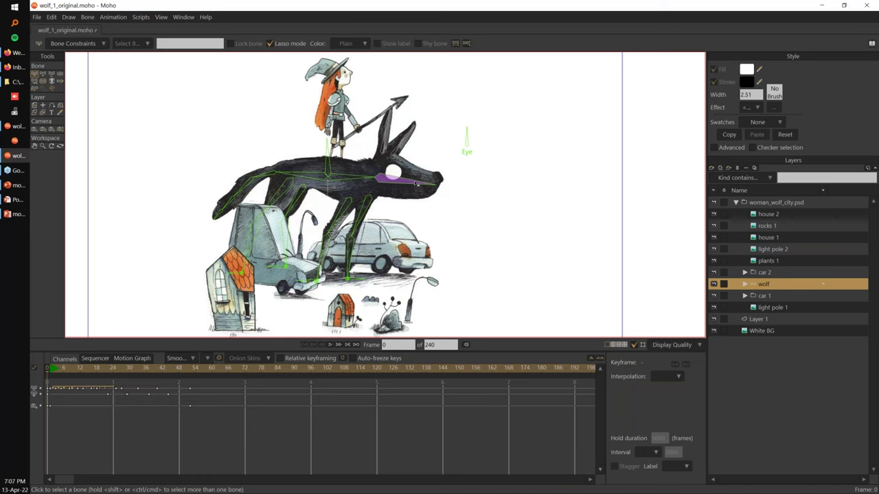
scroll(421, 216, up, 8)
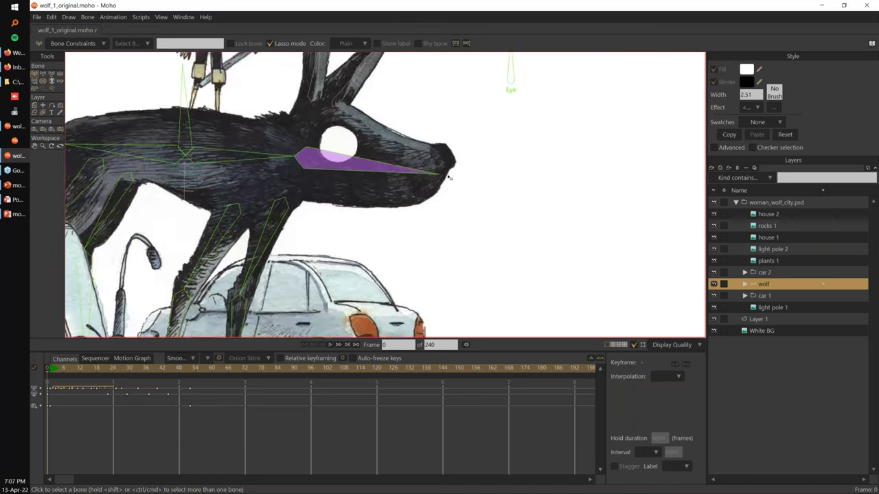
scroll(383, 265, up, 5)
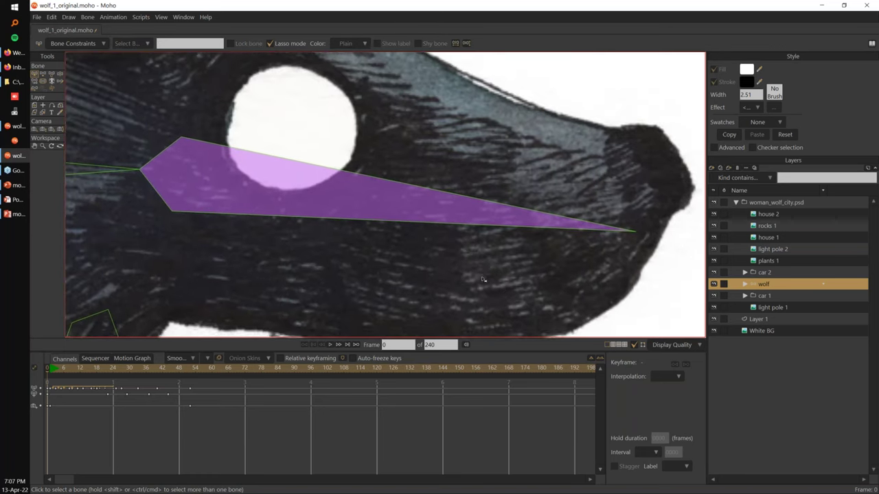
drag(448, 253, 443, 262)
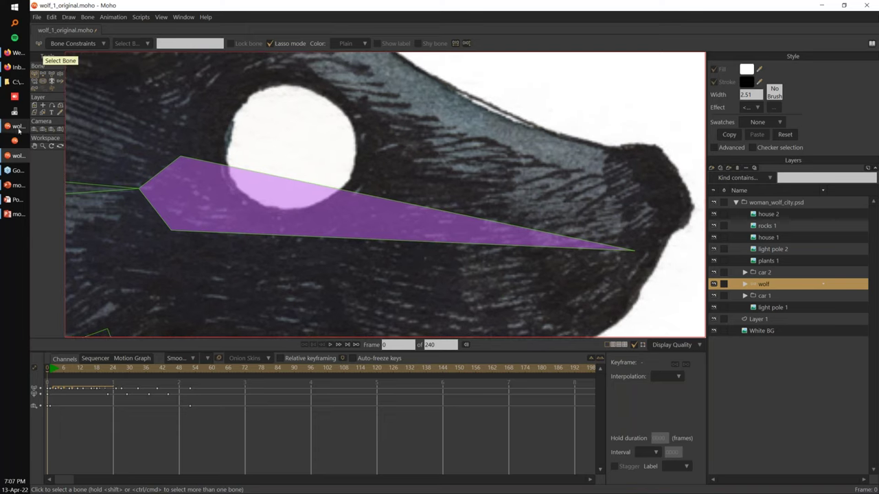
- In the teal-highlighted Moho window, set the wolf's head bone color to Purple and deselect it to examine its shape
click(16, 131)
scroll(371, 190, down, 5)
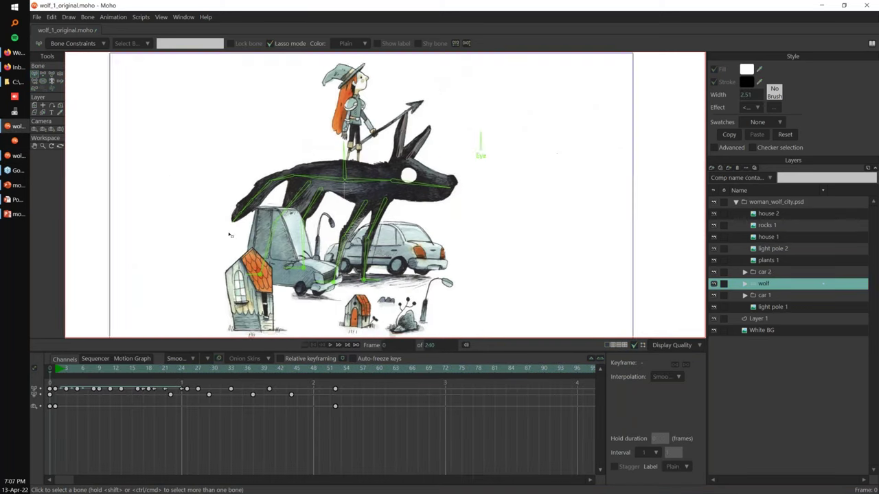
click(399, 192)
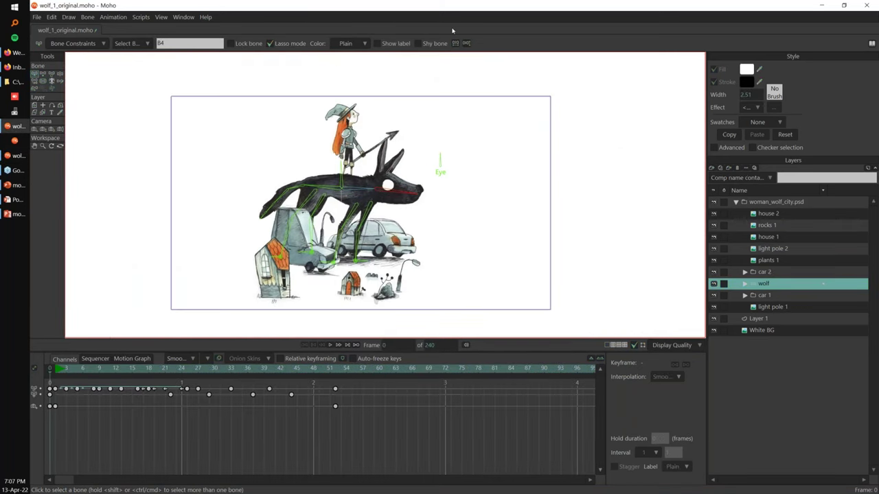
click(360, 43)
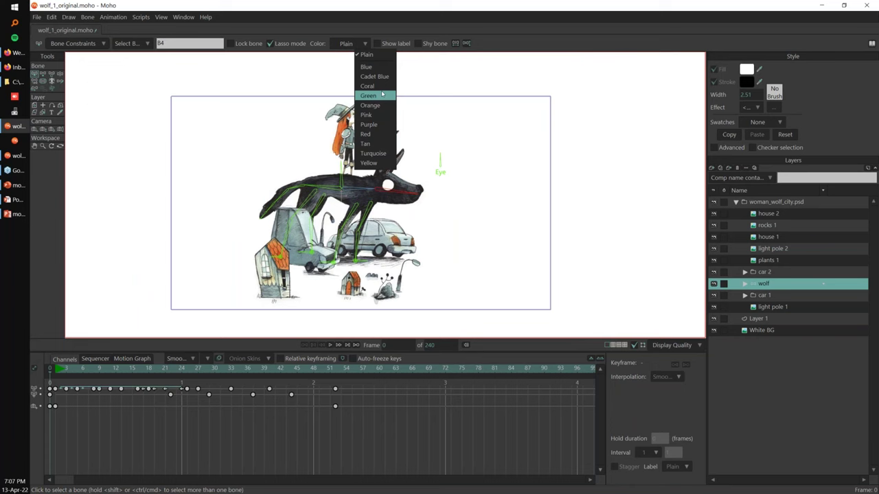
click(379, 125)
click(447, 205)
scroll(400, 194, up, 3)
scroll(388, 188, up, 8)
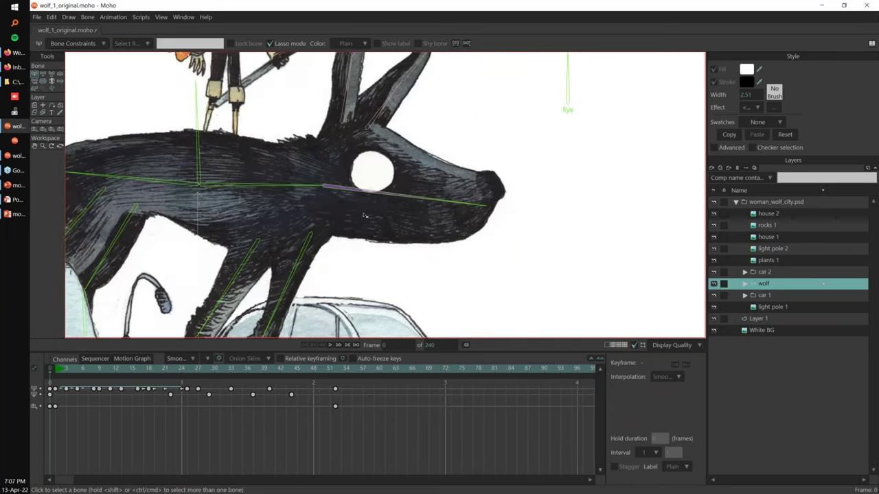
scroll(404, 201, up, 4)
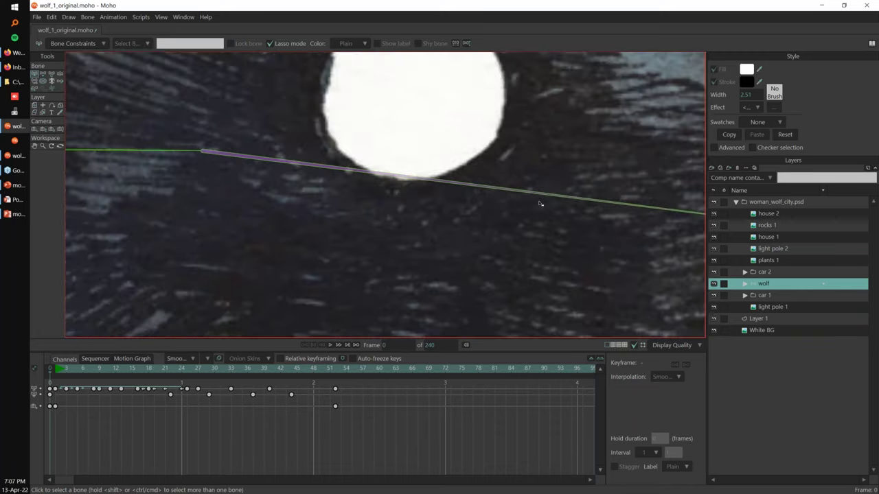
drag(541, 204, 459, 222)
scroll(466, 209, down, 5)
scroll(466, 210, down, 2)
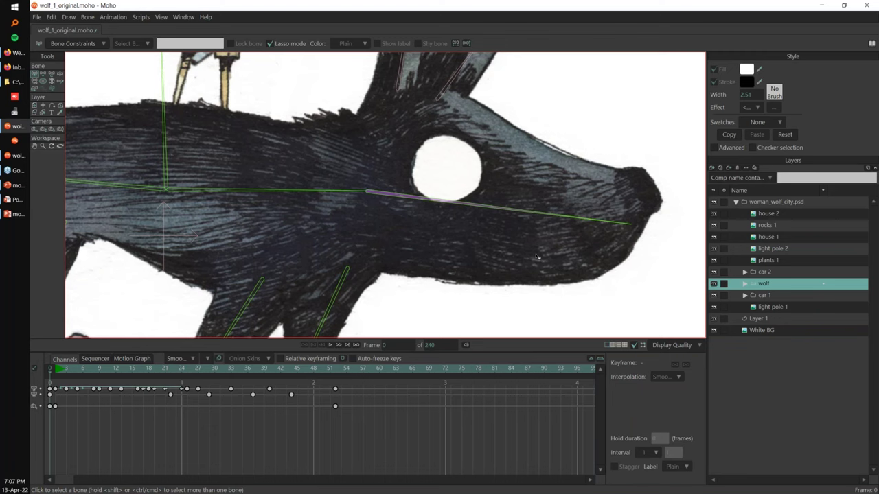
- Switch to the orange-highlighted Moho window and add a pin bone at the center of the wolf's eye
click(16, 157)
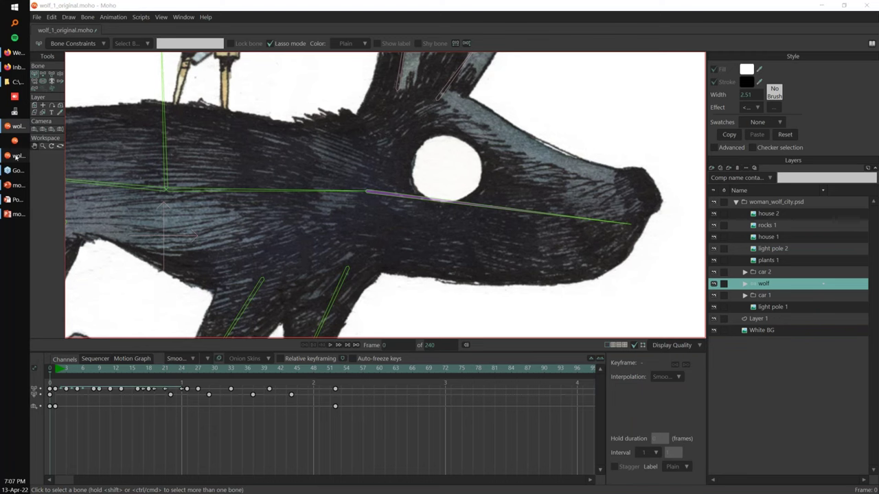
scroll(466, 229, down, 3)
drag(443, 186, 401, 222)
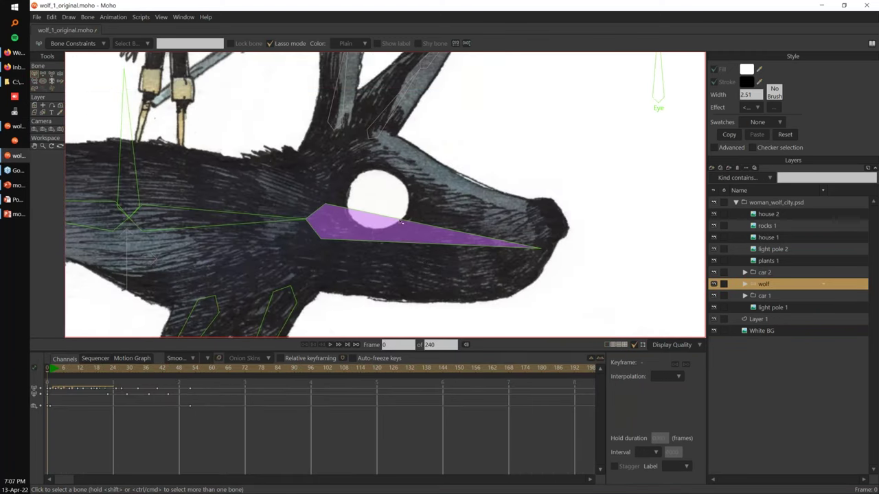
key(a)
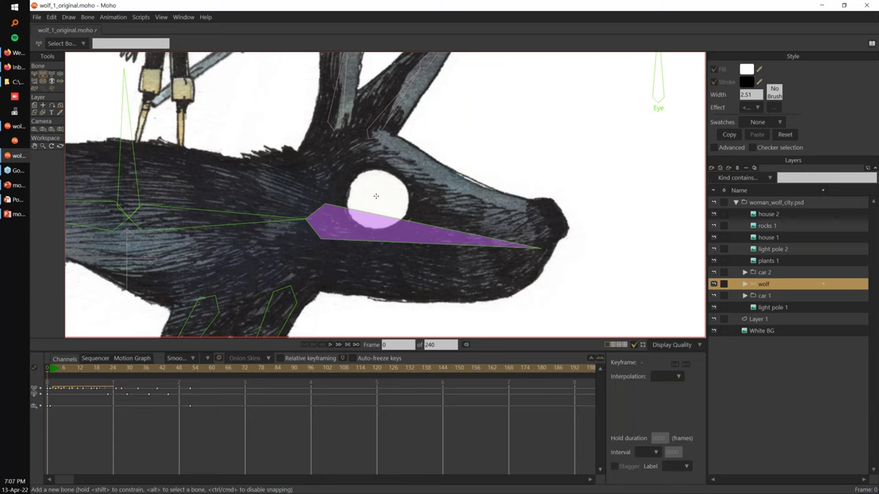
click(377, 200)
drag(405, 187, 387, 189)
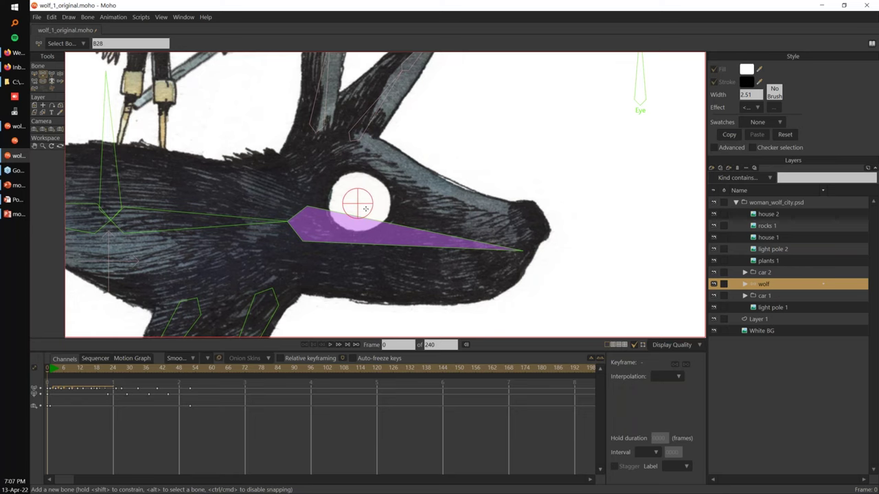
- Examine how the eye's pin bone scales against the artwork at close and distant zoom
scroll(366, 208, up, 5)
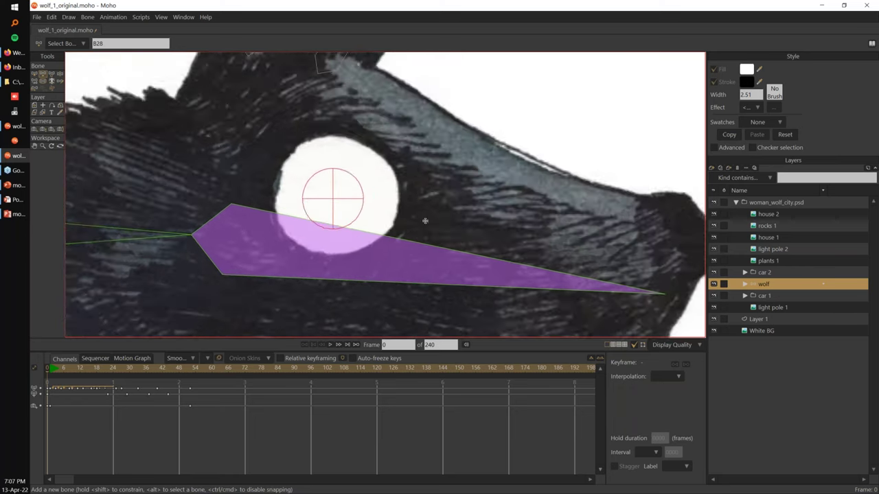
scroll(425, 221, up, 6)
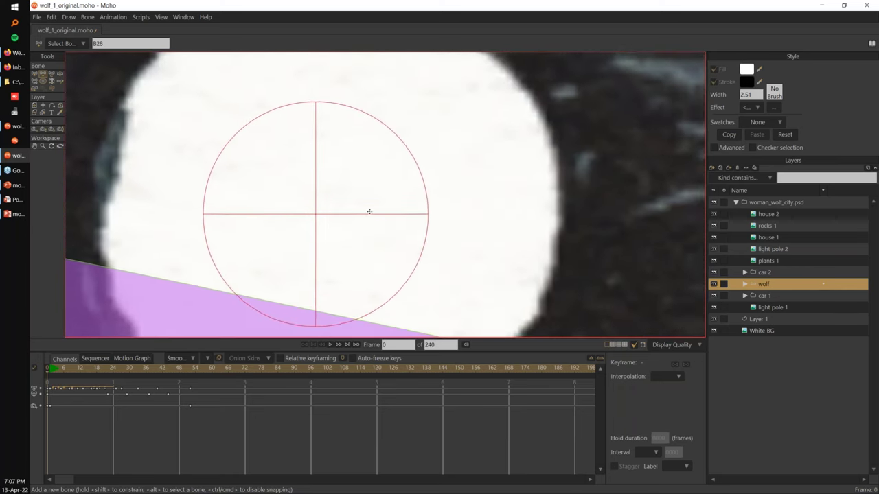
scroll(378, 207, up, 2)
mouse_move(365, 214)
mouse_down()
mouse_move(387, 206)
mouse_move(385, 224)
mouse_move(369, 205)
mouse_up()
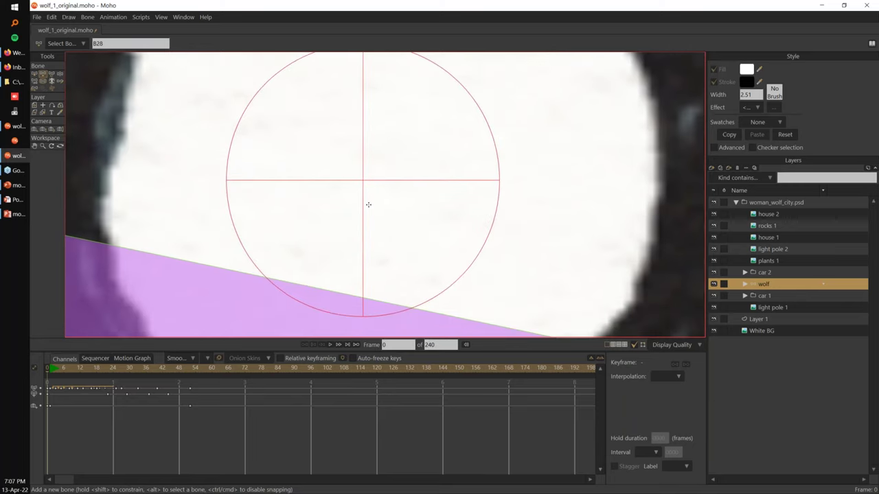
scroll(368, 205, up, 6)
scroll(414, 239, up, 1)
scroll(422, 235, left, 2)
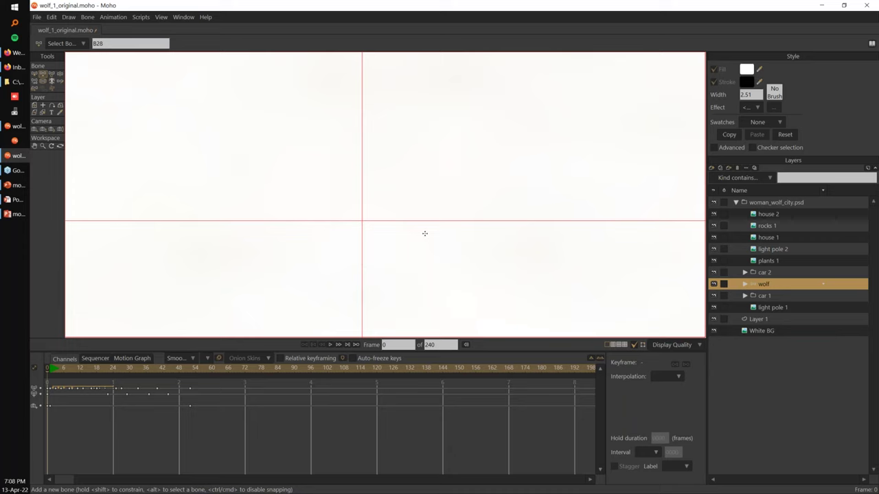
scroll(551, 211, down, 8)
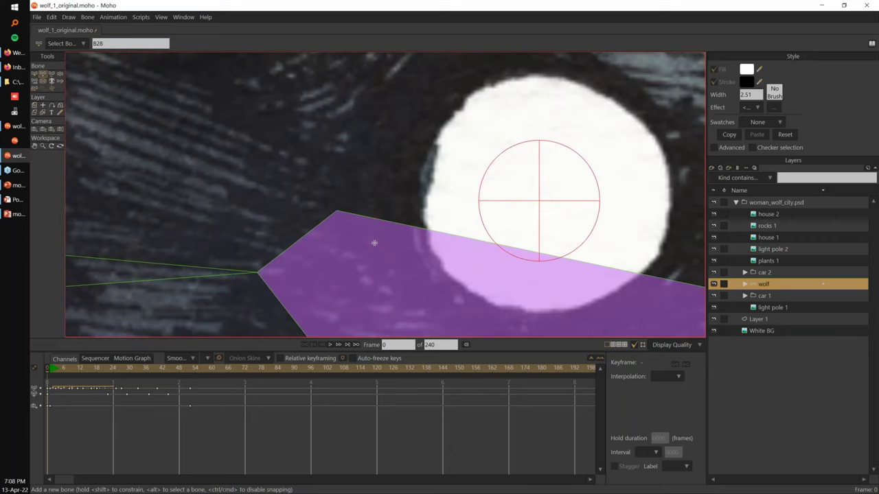
- Set the eye pin bone's color to Pink and inspect its fill at close and distant zoom
drag(293, 103, 252, 97)
key(b)
click(434, 43)
click(419, 44)
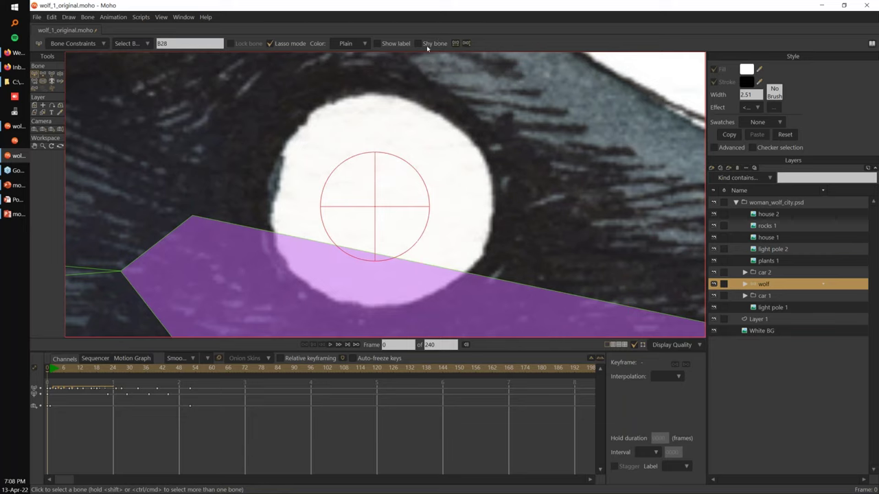
click(347, 46)
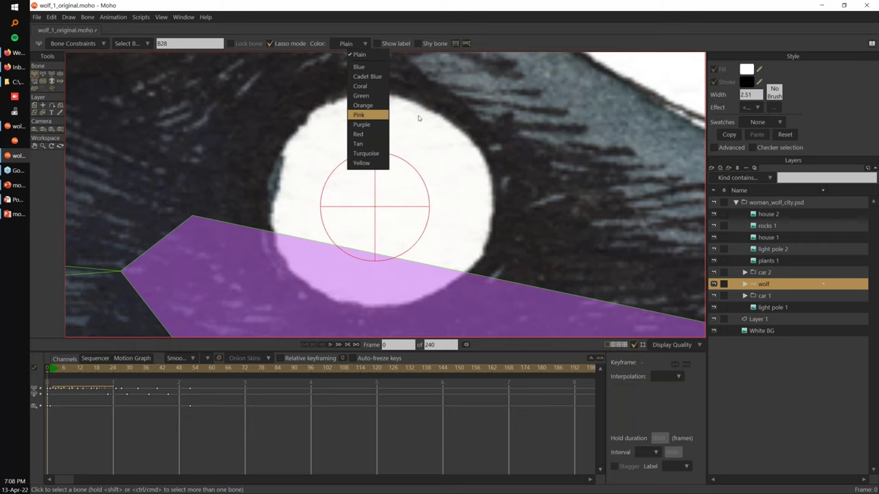
click(378, 117)
scroll(389, 206, up, 5)
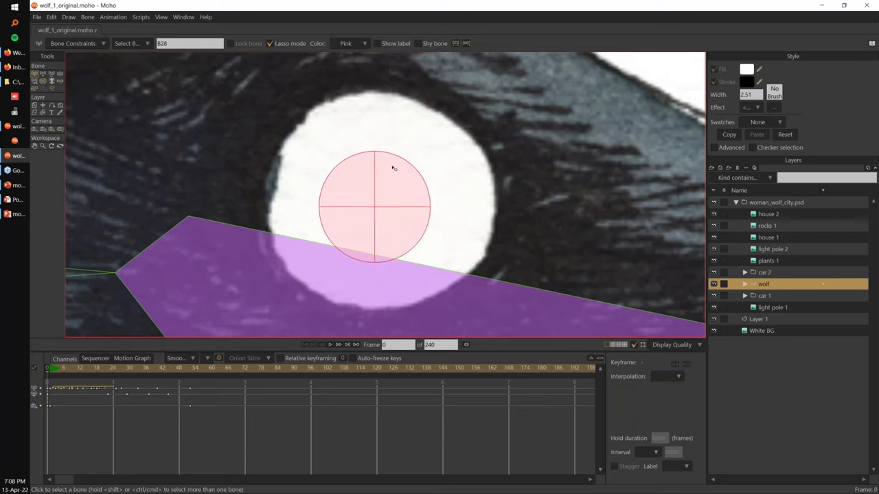
scroll(467, 164, down, 8)
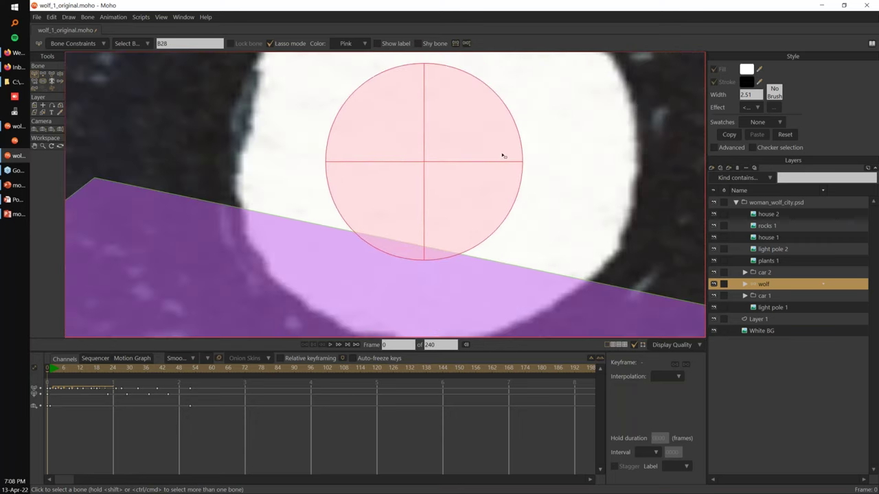
scroll(433, 234, down, 4)
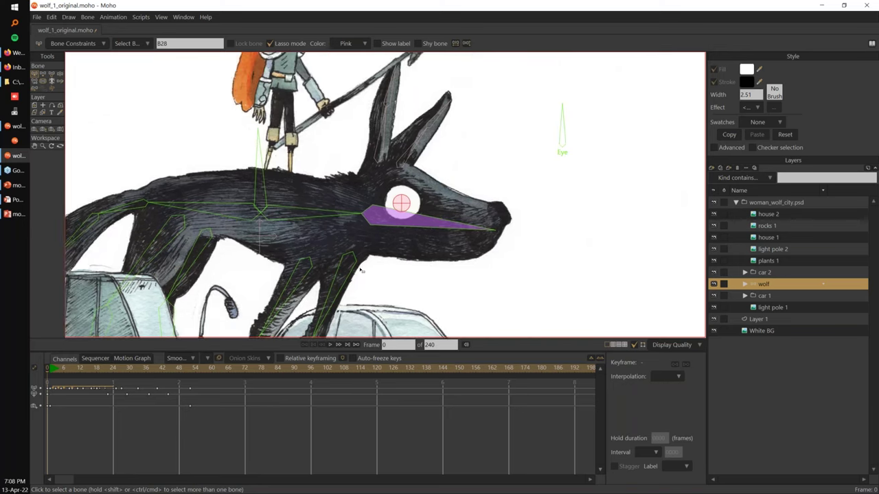
- Switch to the teal-highlighted Moho window and add a pin bone at the center of the wolf's eye
click(15, 125)
key(a)
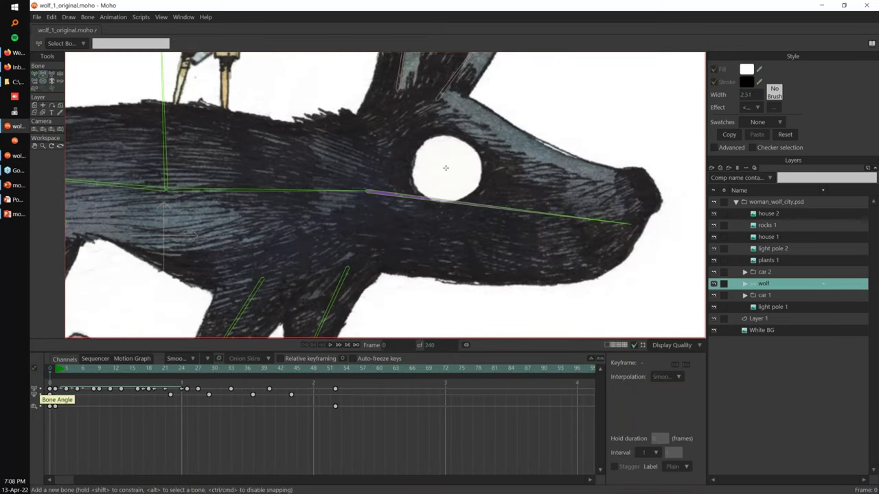
key(b)
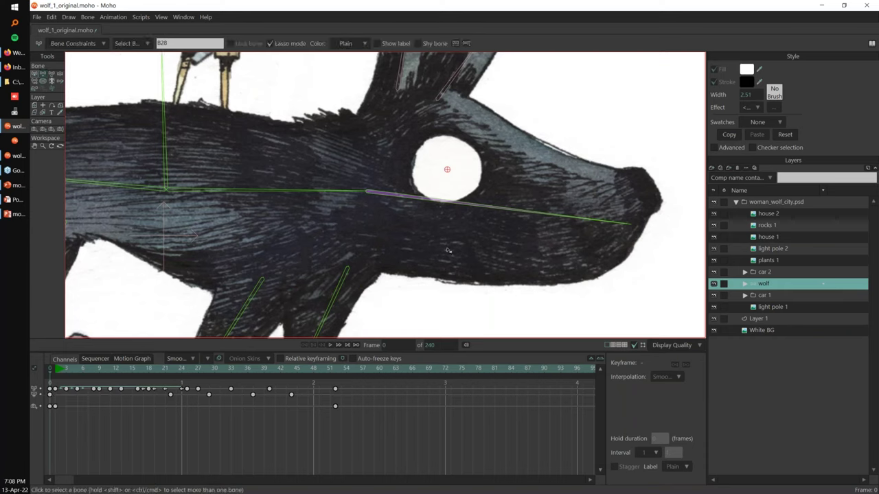
drag(501, 205, 486, 219)
drag(506, 187, 447, 206)
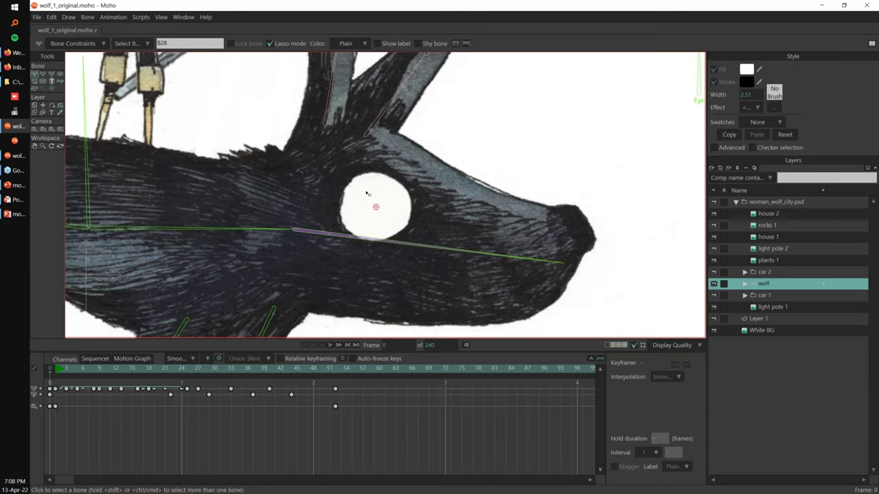
- Examine the pin bone's marker size in the teal-highlighted window at close and distant zoom
scroll(450, 220, up, 5)
scroll(400, 199, up, 6)
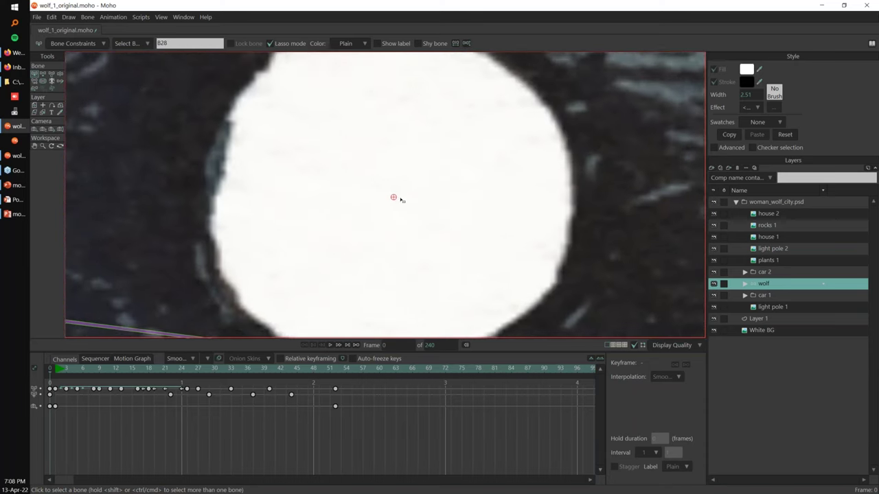
scroll(412, 226, up, 3)
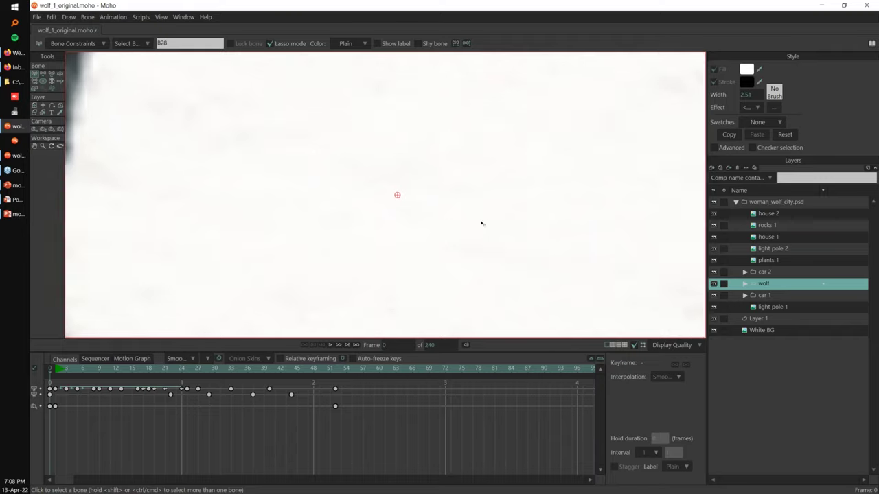
scroll(498, 221, up, 1)
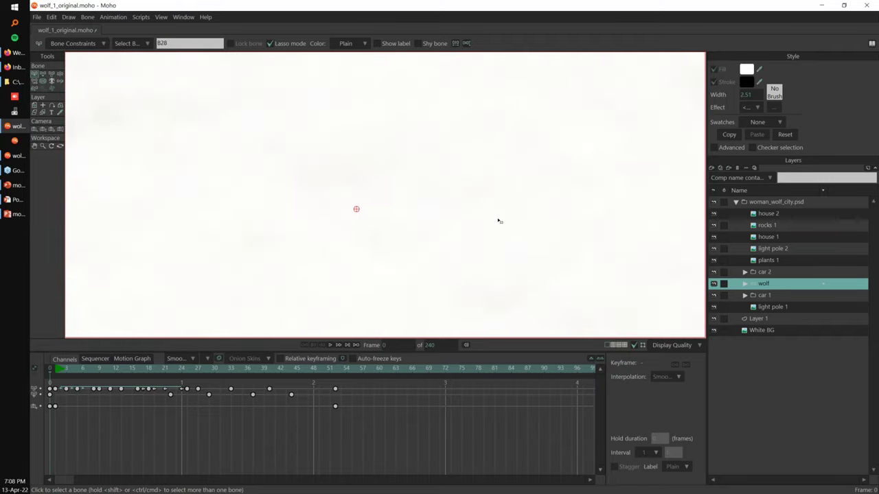
scroll(428, 200, up, 1)
scroll(466, 218, down, 4)
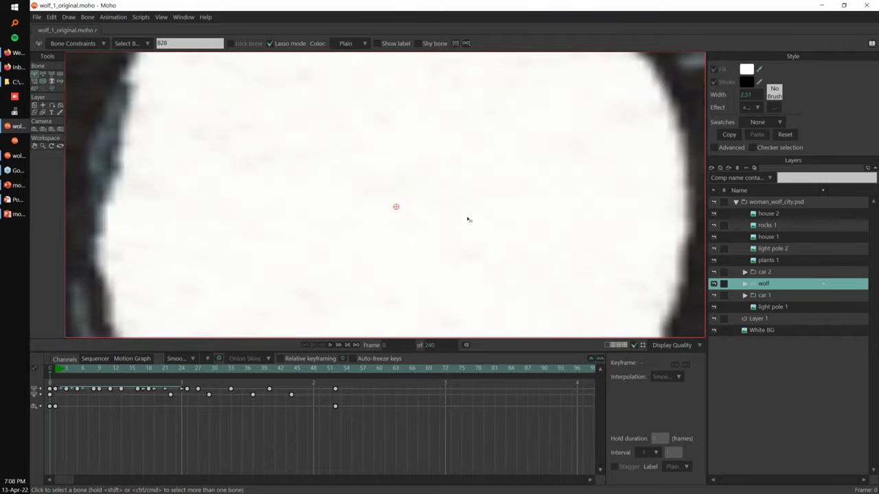
scroll(559, 203, down, 6)
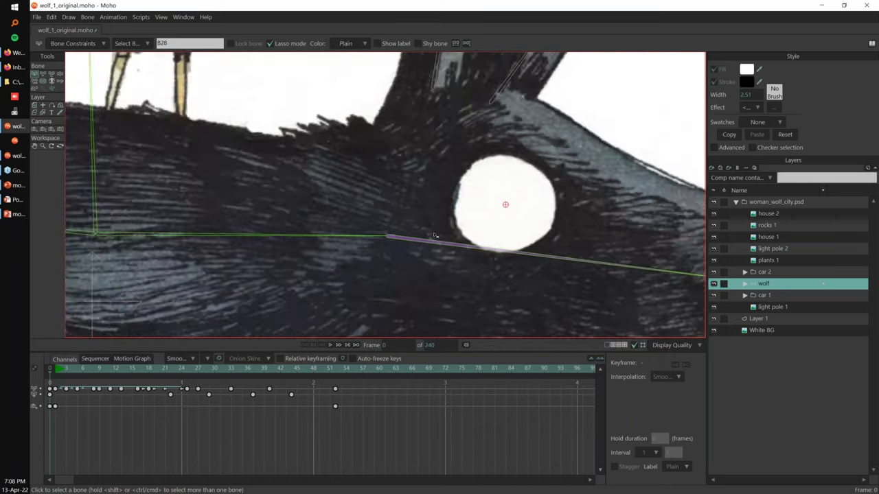
scroll(440, 231, down, 2)
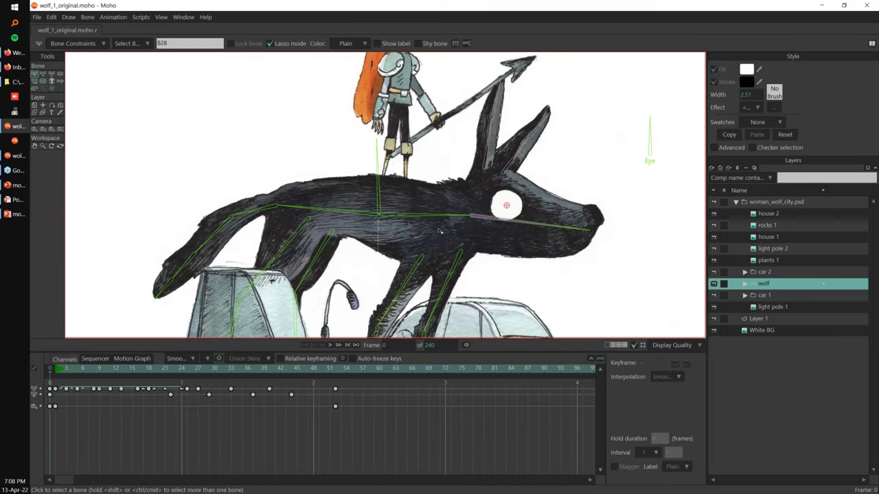
scroll(439, 232, up, 3)
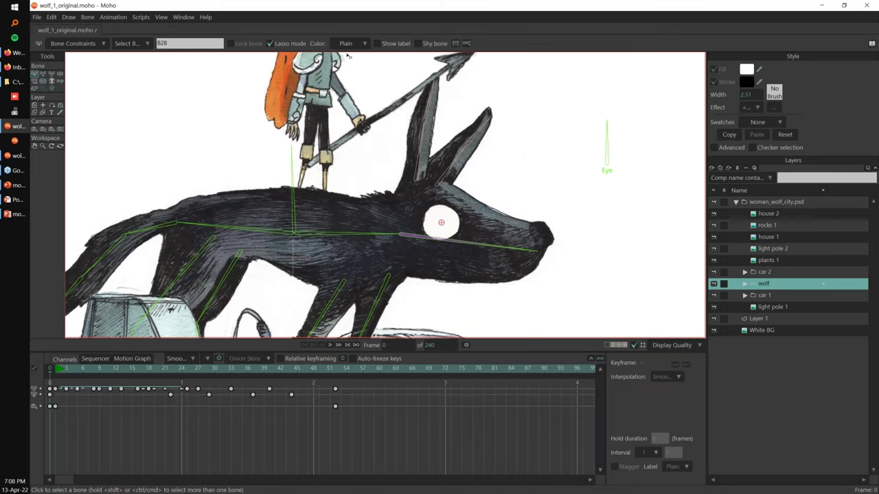
- Set the eye pin bone's color to Pink in the teal-highlighted window and deselect it
click(350, 43)
click(371, 116)
scroll(497, 188, up, 3)
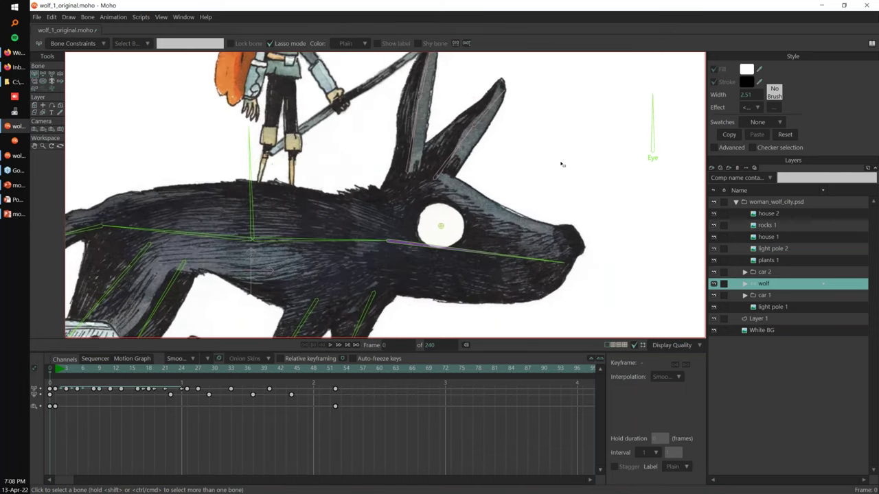
- Reselect the pink eye pin bone and examine its display from close-up out to the full scene
drag(493, 175, 377, 170)
scroll(414, 248, up, 1)
scroll(414, 249, up, 4)
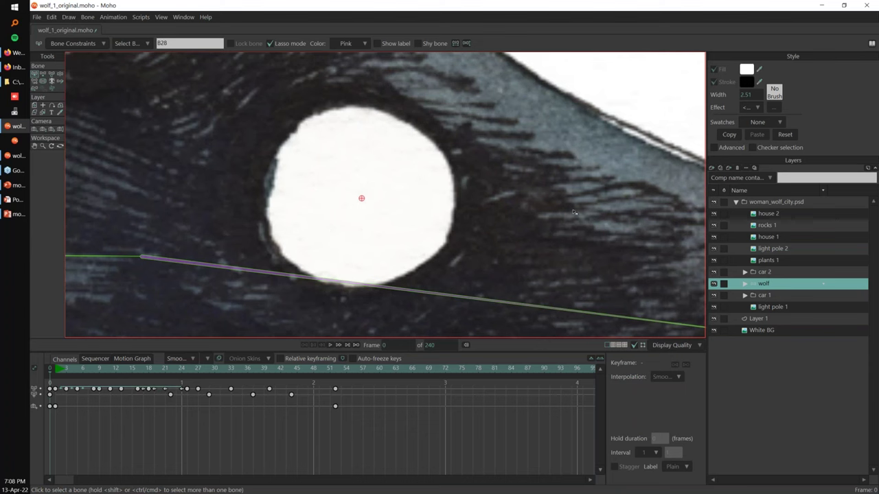
scroll(556, 220, down, 6)
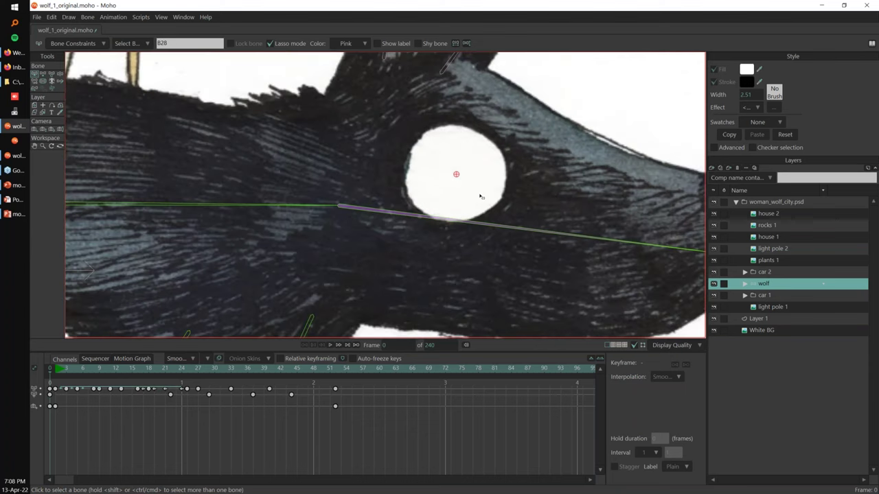
scroll(429, 209, down, 4)
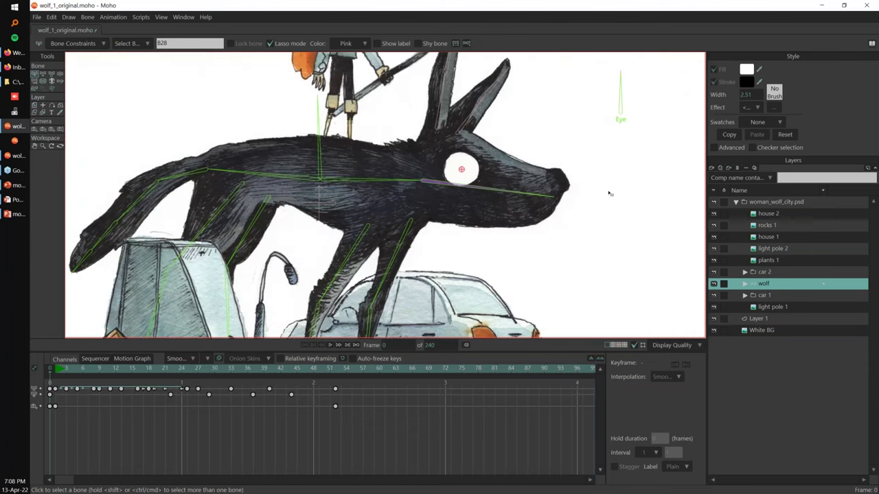
scroll(486, 235, down, 4)
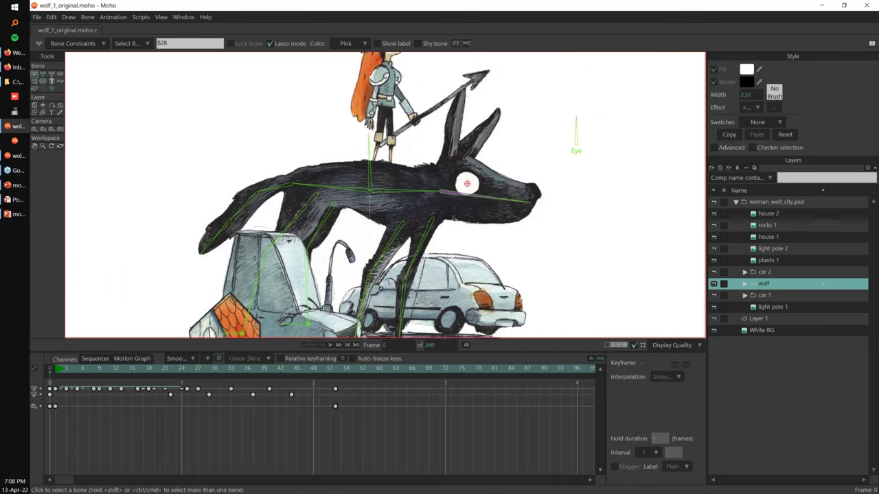
scroll(426, 227, down, 4)
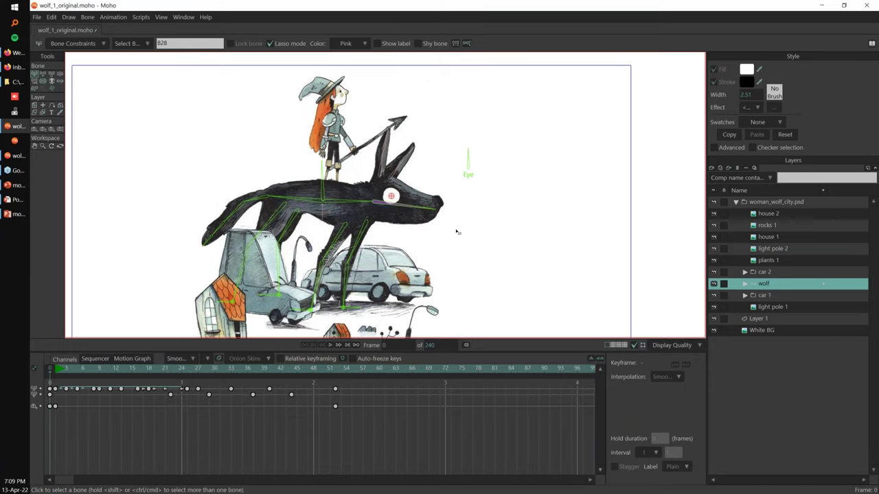
scroll(456, 232, down, 2)
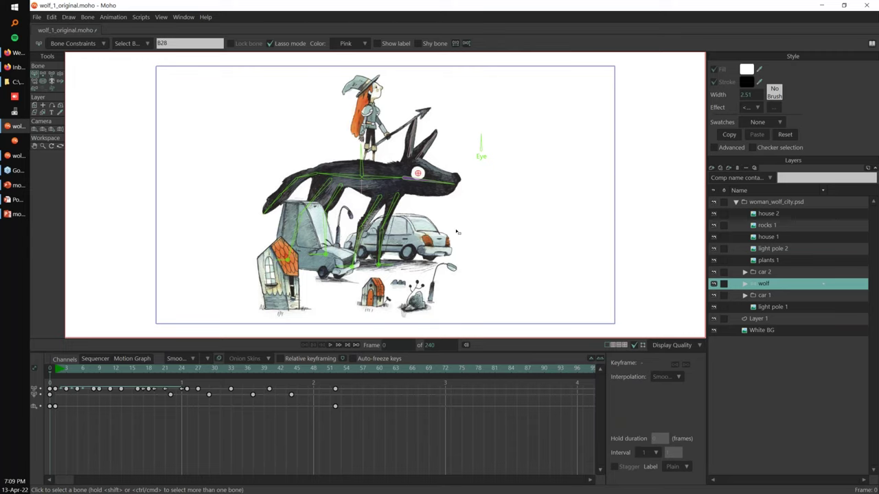
drag(483, 218, 479, 213)
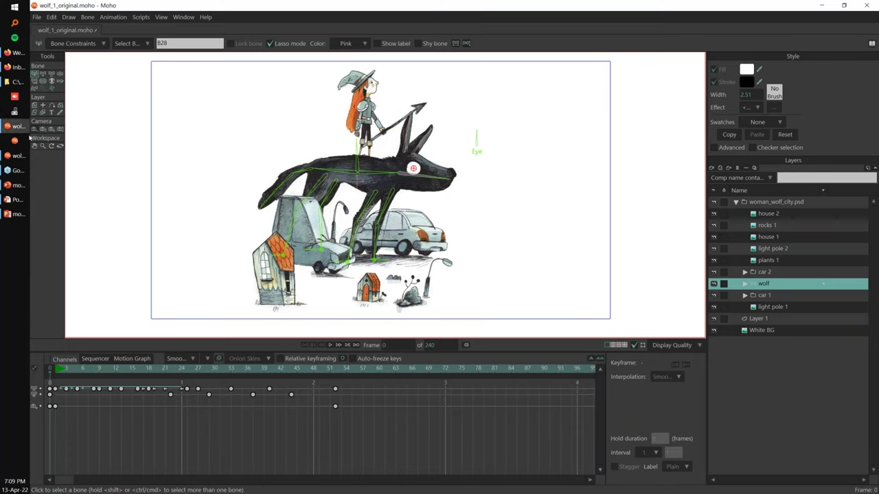
- Enlarge the orange-highlighted window's timeline scale and compare its keyframes with those in the teal-highlighted window
click(15, 156)
drag(60, 423, 396, 430)
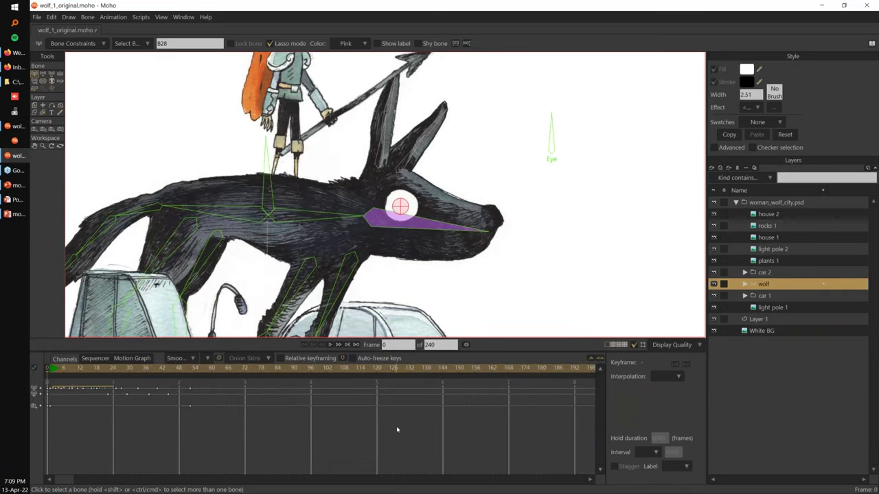
click(600, 359)
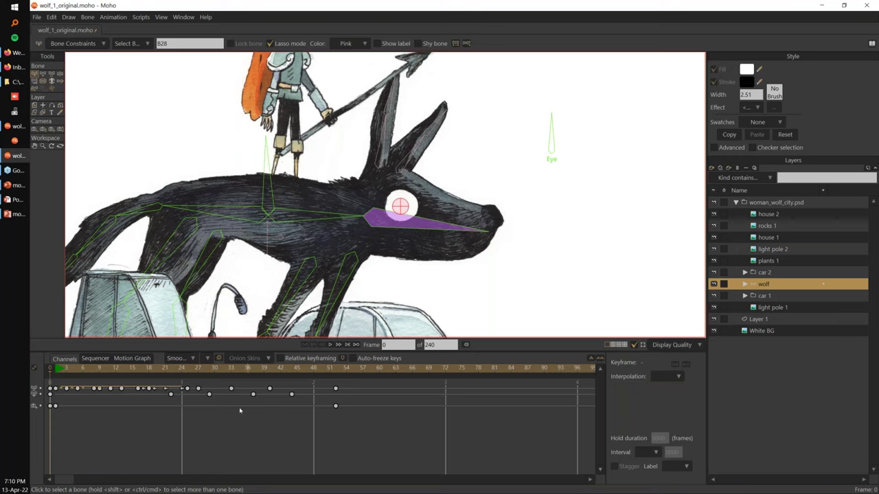
click(18, 126)
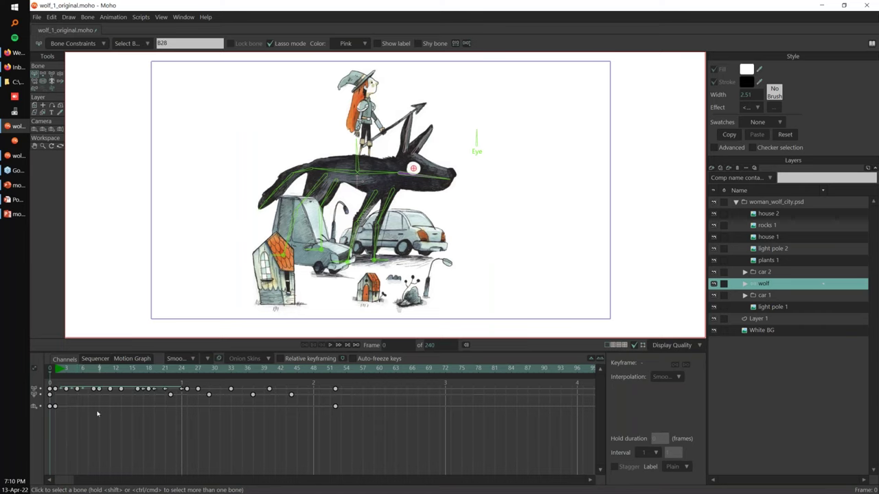
- Set the timeline's frame interval display to 10 in the preferences
click(65, 371)
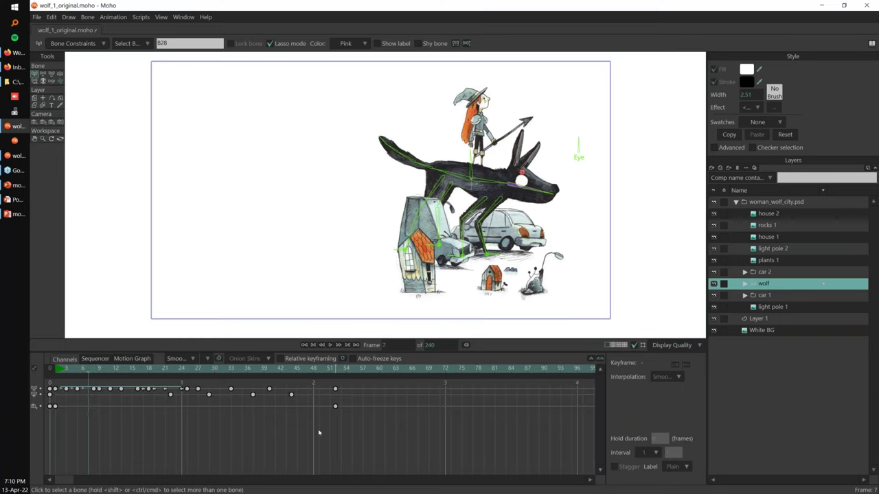
click(53, 18)
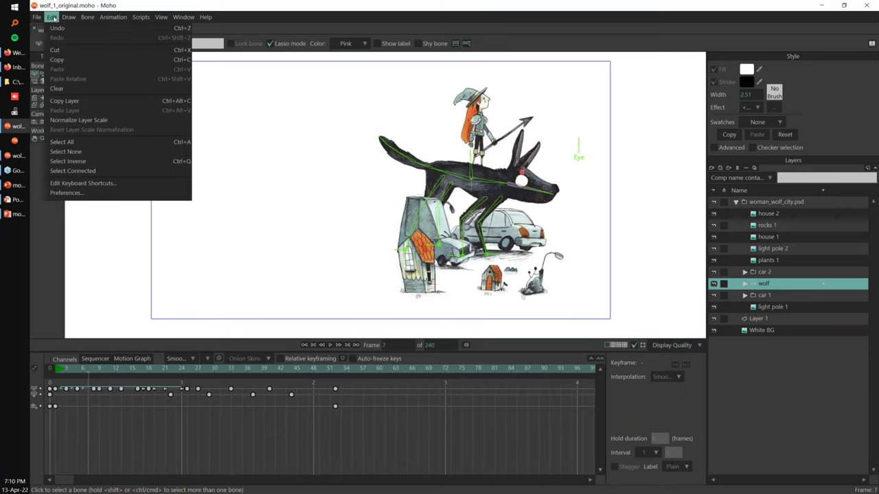
click(121, 194)
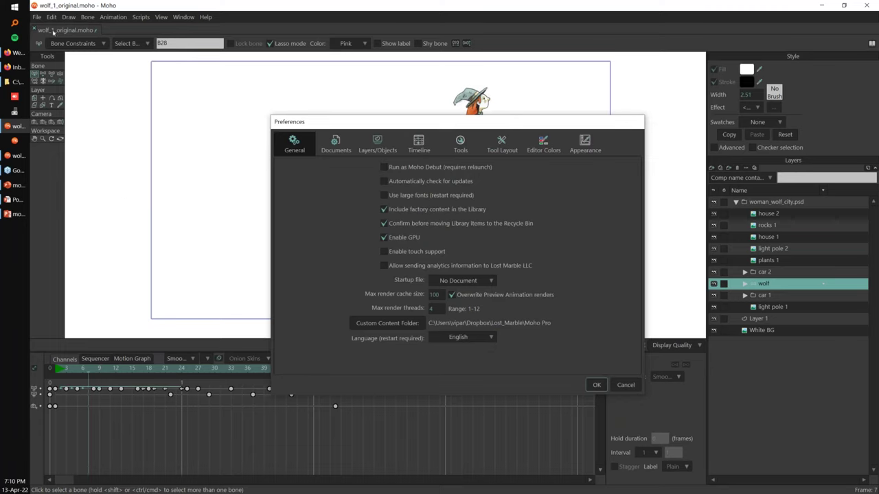
drag(450, 127, 398, 94)
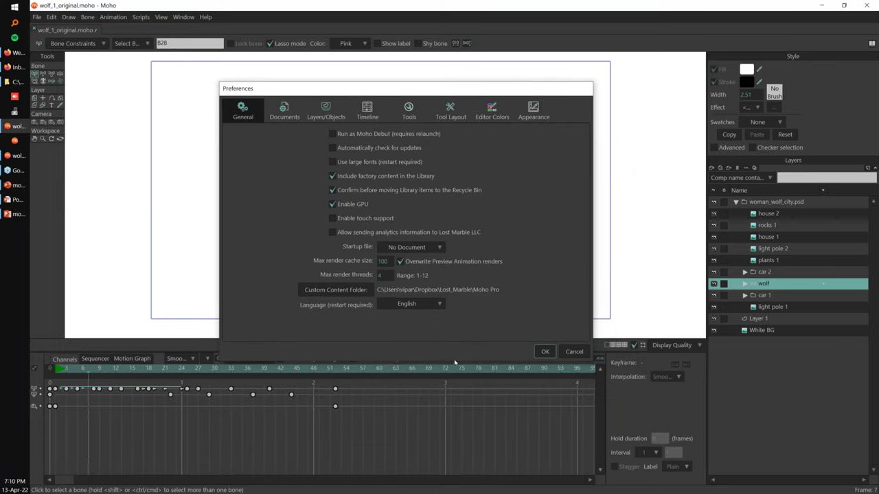
click(364, 112)
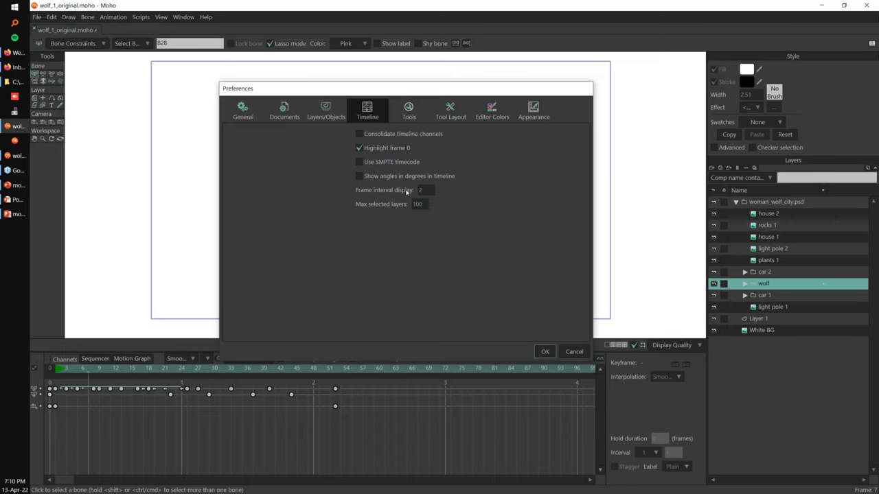
click(428, 190)
text(10)
click(544, 352)
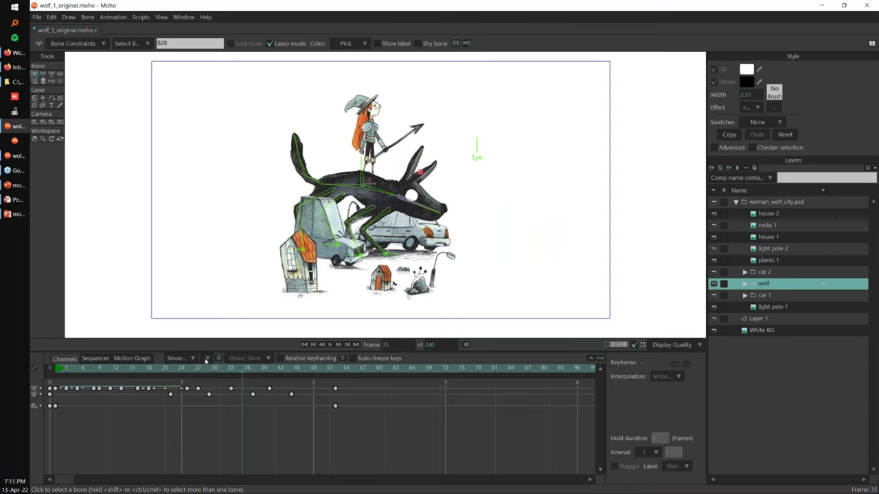
- Scrub the wolf animation back and forth between frames 1 and 30 to examine the timeline's frame interval lines
click(93, 368)
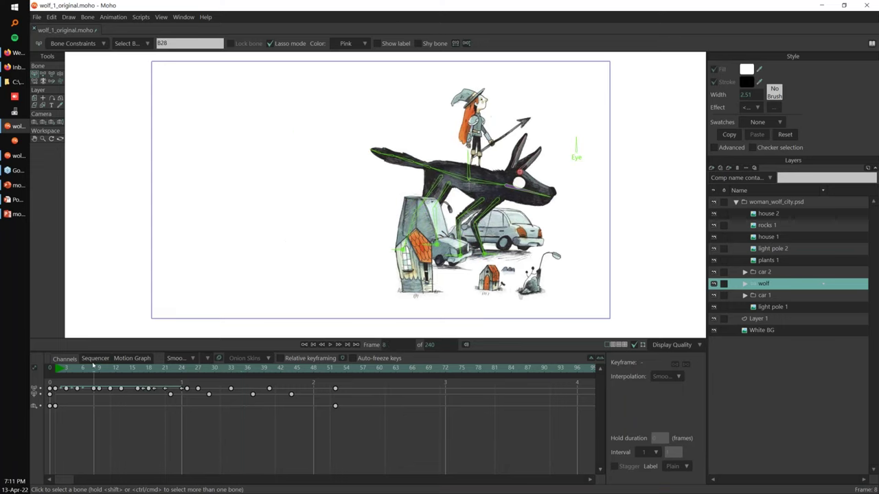
drag(116, 366, 217, 420)
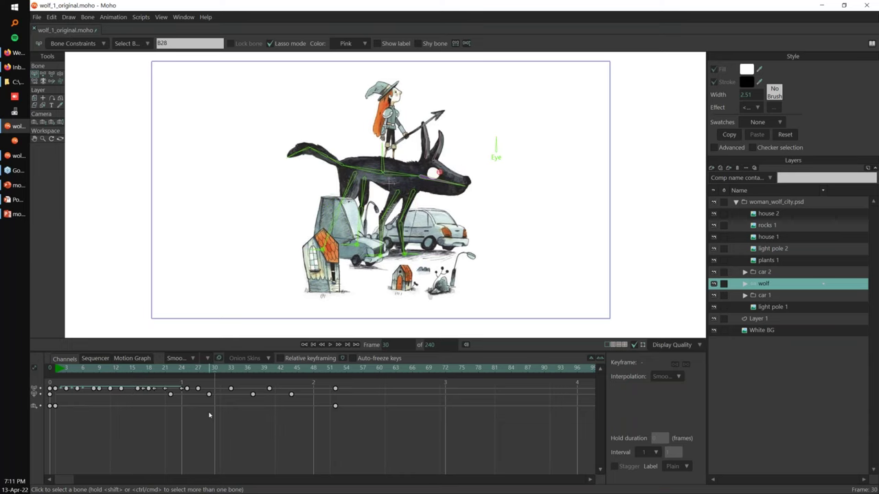
click(88, 373)
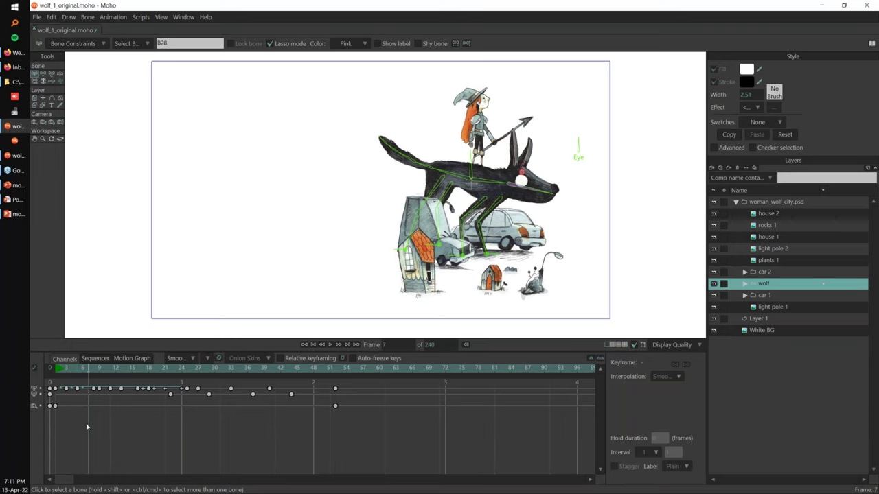
drag(60, 370, 78, 426)
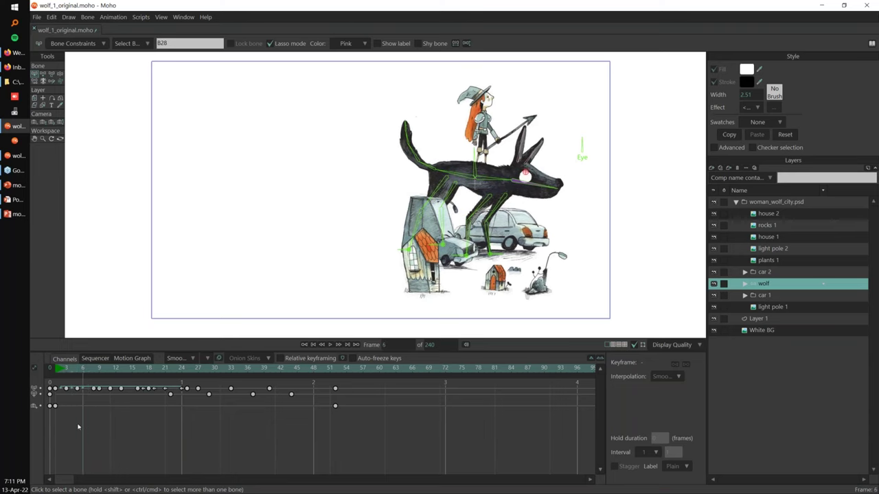
click(67, 377)
drag(66, 377, 60, 403)
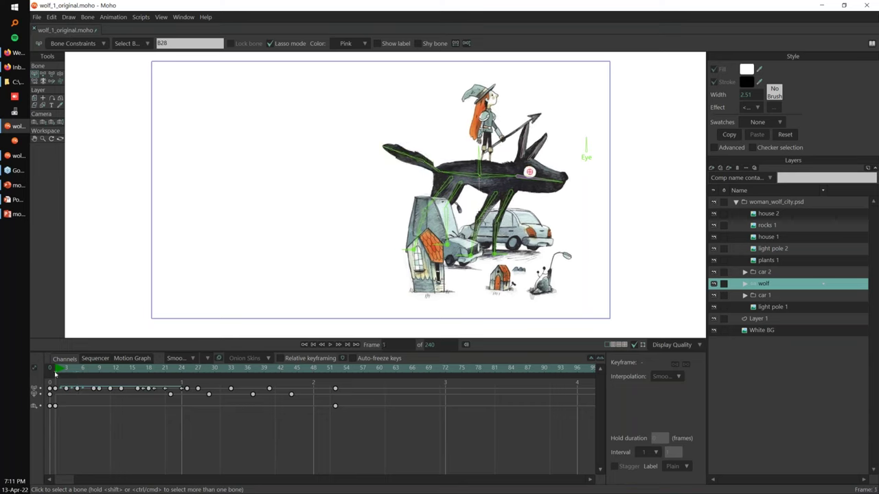
drag(58, 373, 73, 393)
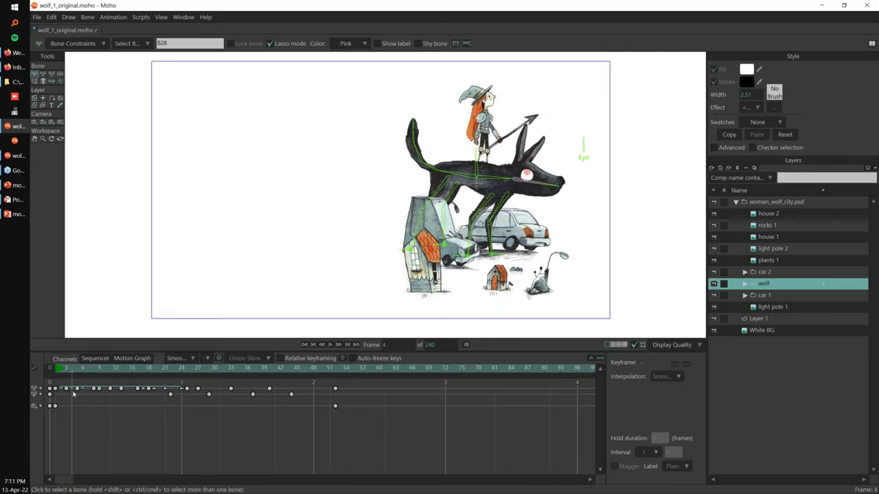
drag(74, 371, 83, 401)
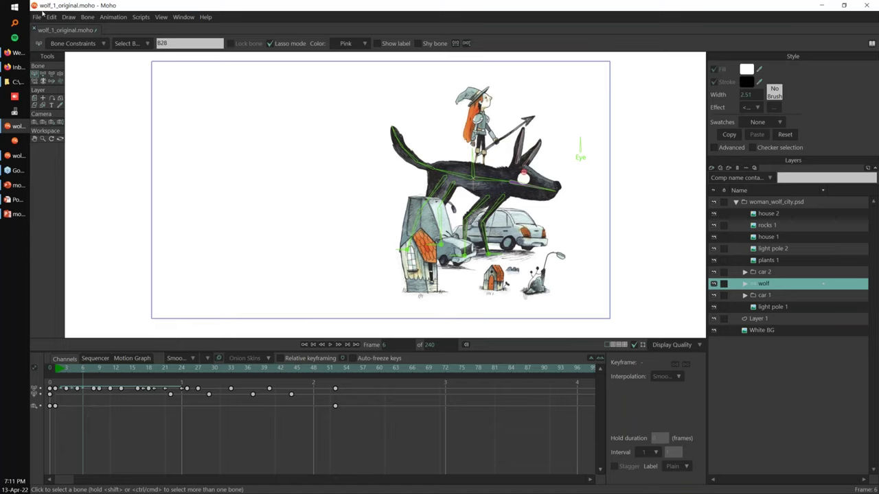
- Set the project's start frame to 6 and scrub the timeline to check the frame interval lines
click(40, 17)
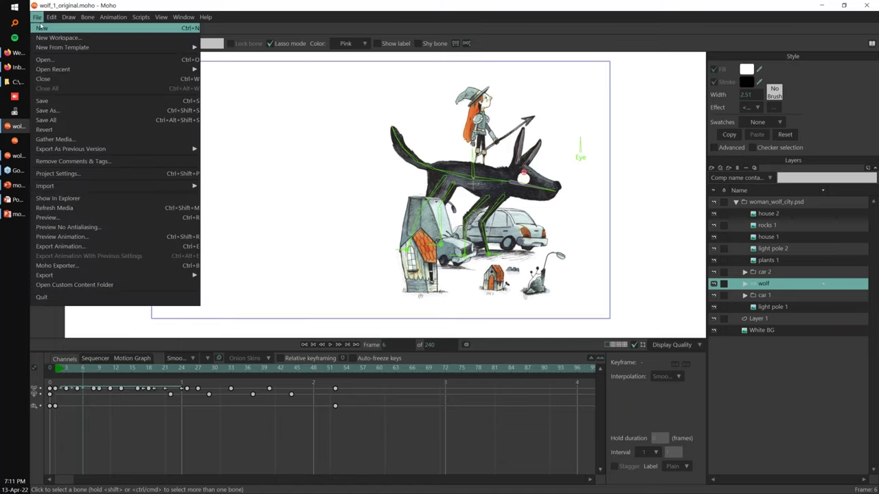
click(110, 174)
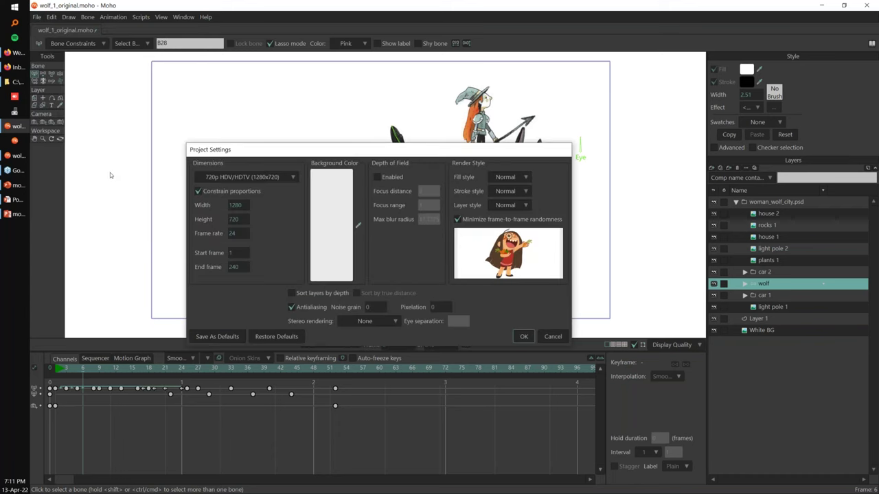
click(240, 252)
text(6)
click(524, 337)
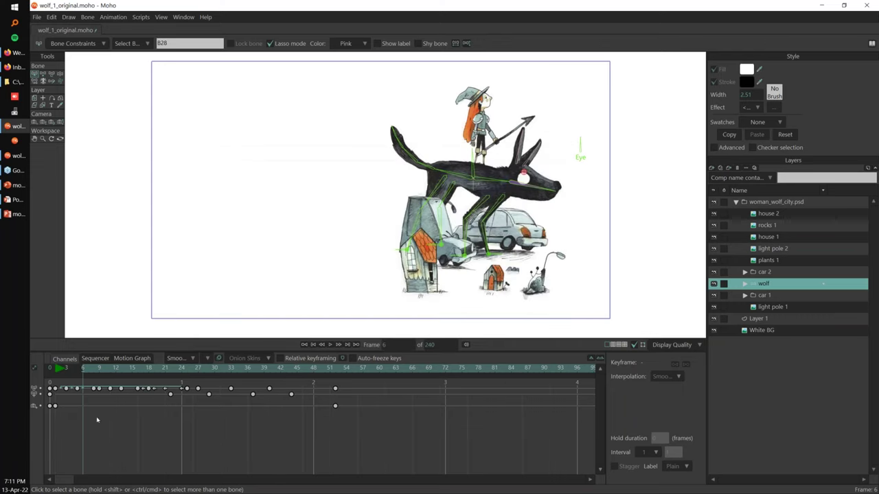
drag(92, 369, 174, 412)
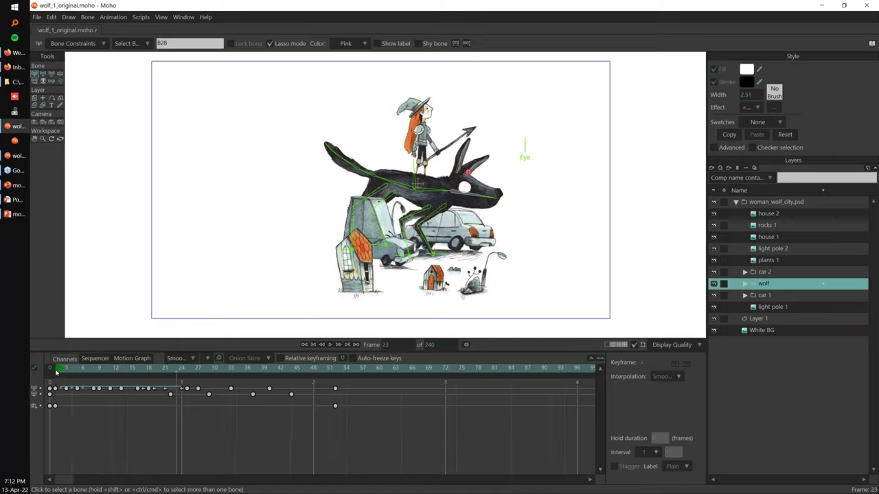
- Set the timeline's frame interval display to 3 in the preferences
drag(61, 435, 110, 433)
click(52, 17)
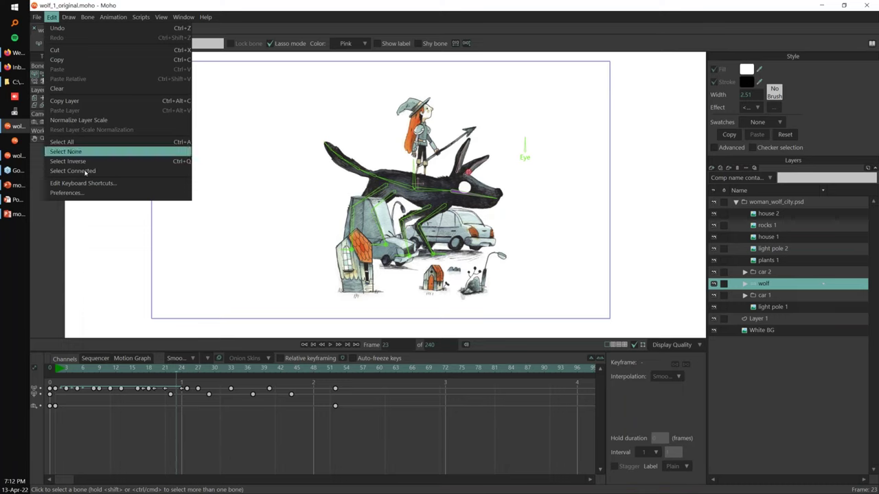
click(99, 193)
click(417, 145)
double_click(476, 223)
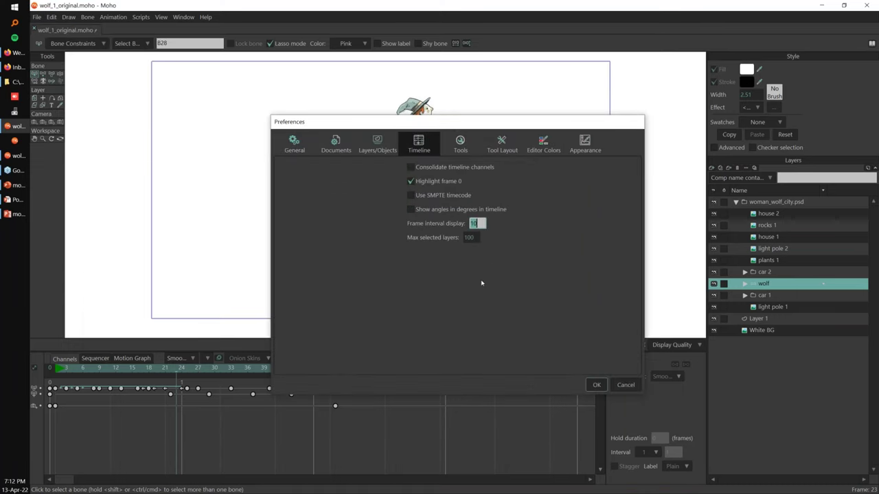
text(3)
click(597, 385)
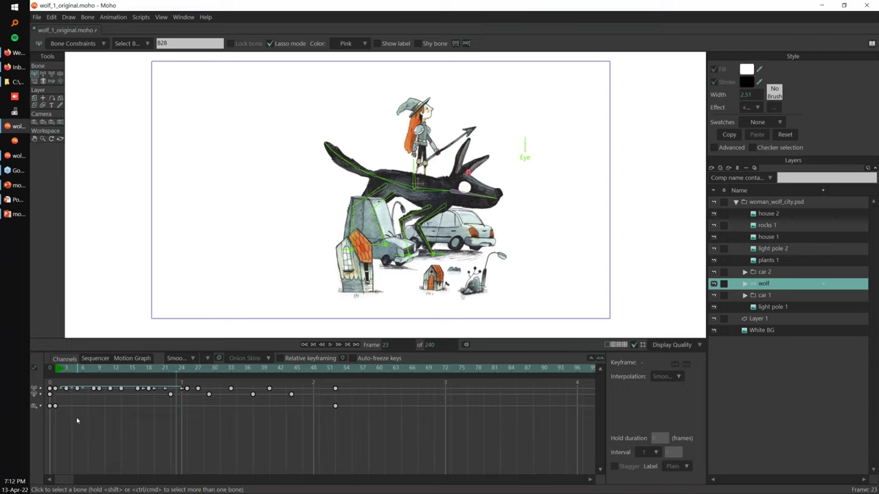
- Set the timeline's frame interval display to 0 in the preferences and go to frame 6
click(53, 19)
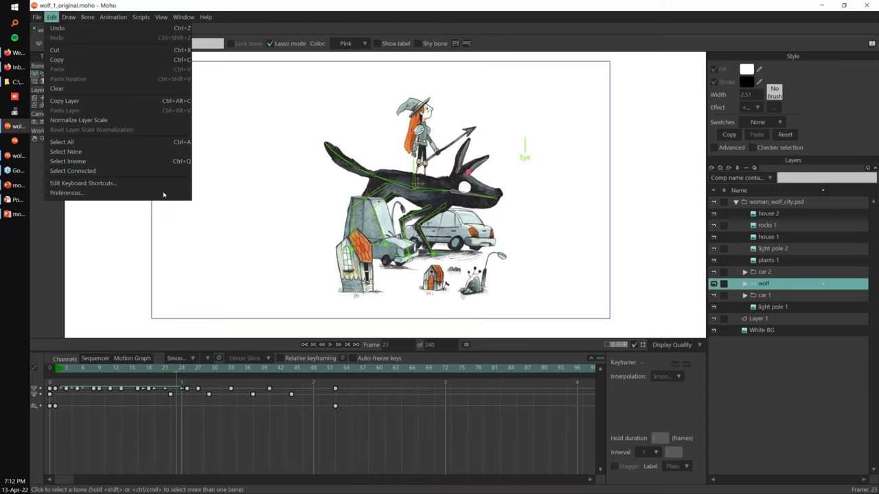
click(163, 194)
click(420, 148)
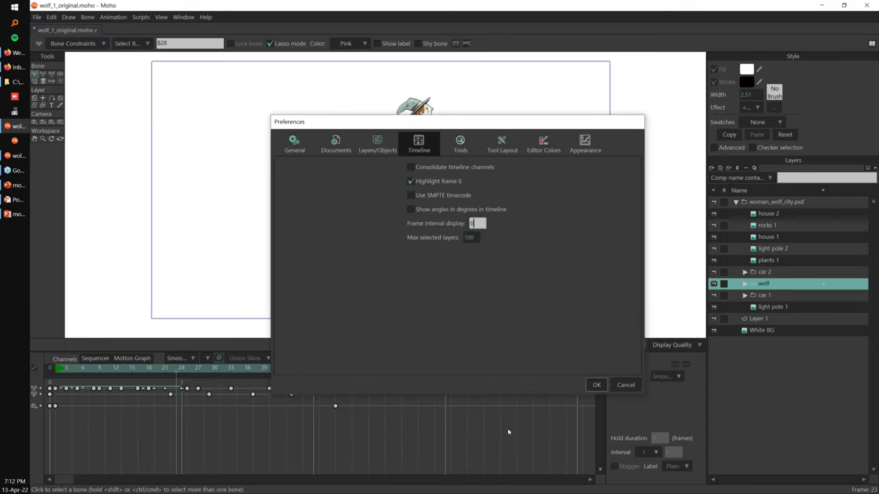
click(594, 385)
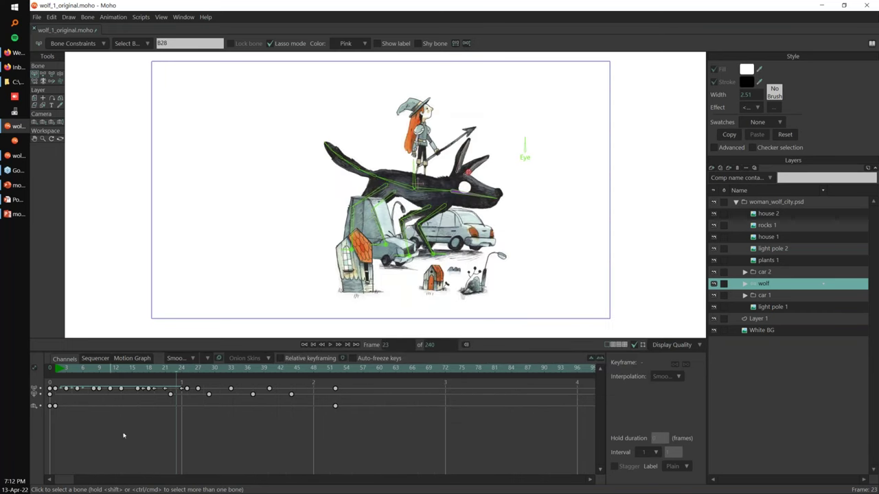
click(86, 376)
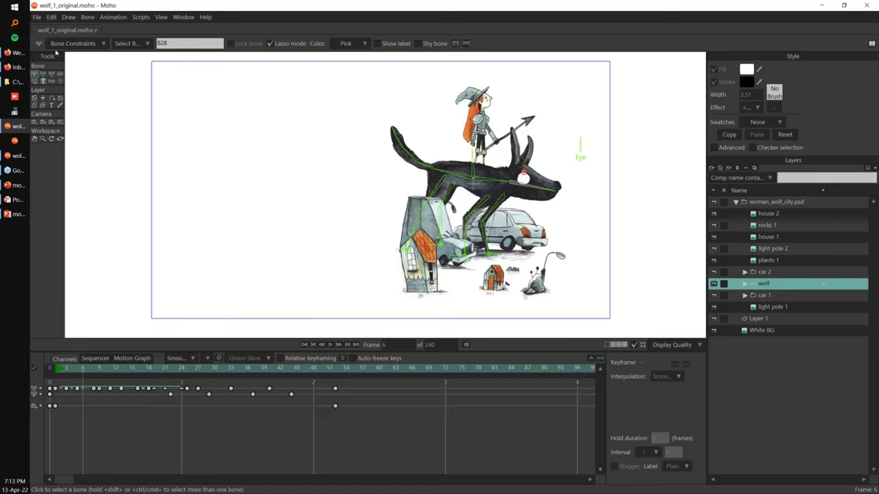
- Change the timeline's frame interval display value again in the preferences and examine the interval lines at different timeline scales
click(51, 16)
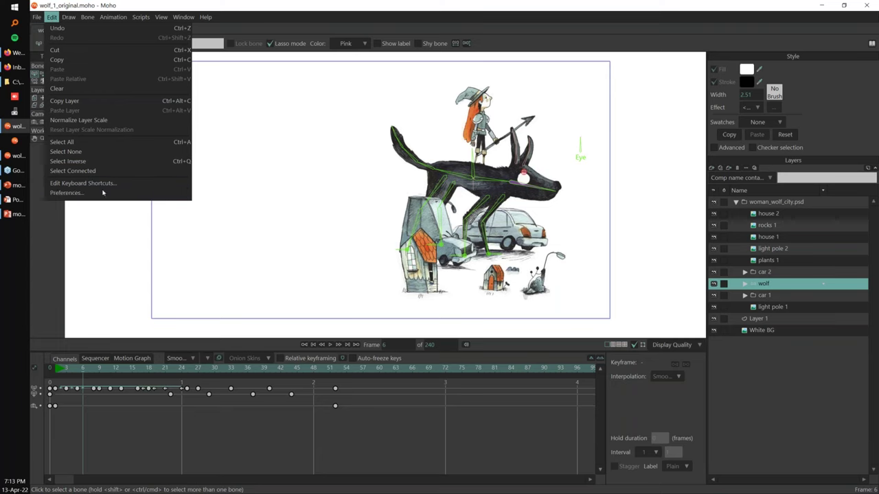
click(103, 193)
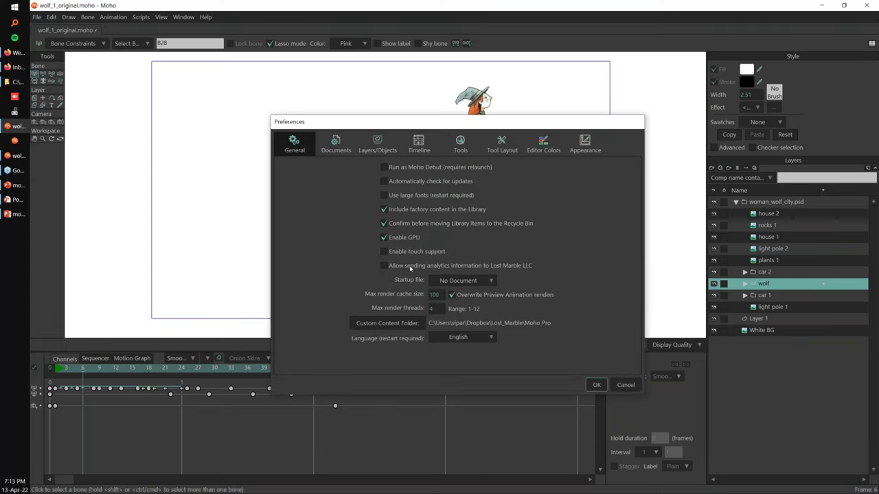
click(422, 143)
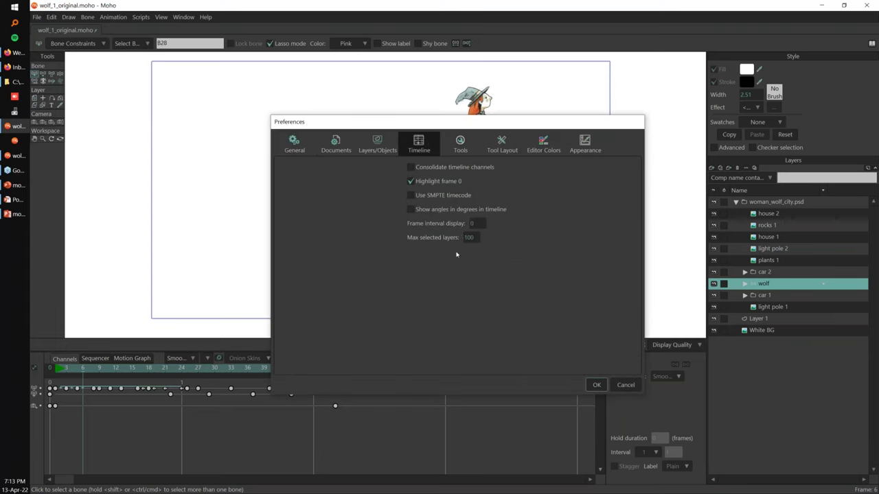
click(476, 224)
click(596, 384)
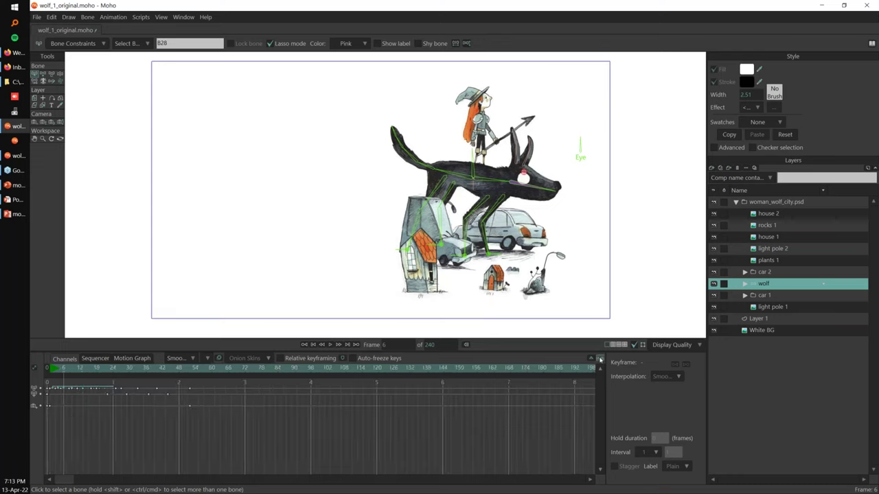
drag(84, 439, 269, 429)
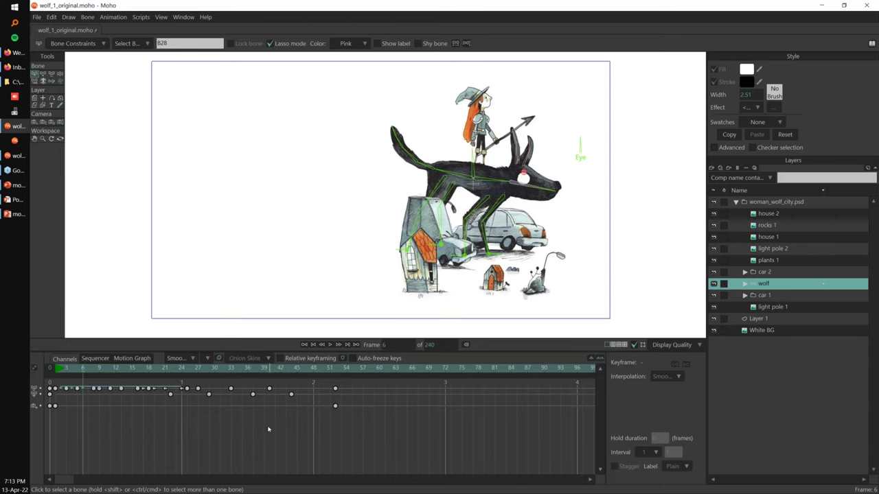
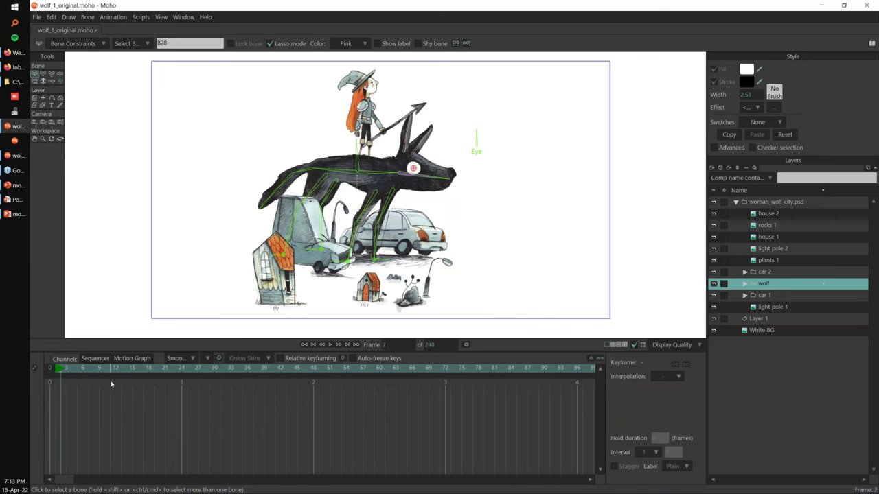
- Deselect the pink eye pin bone and examine the wolf rig at frame 1
scroll(549, 185, up, 3)
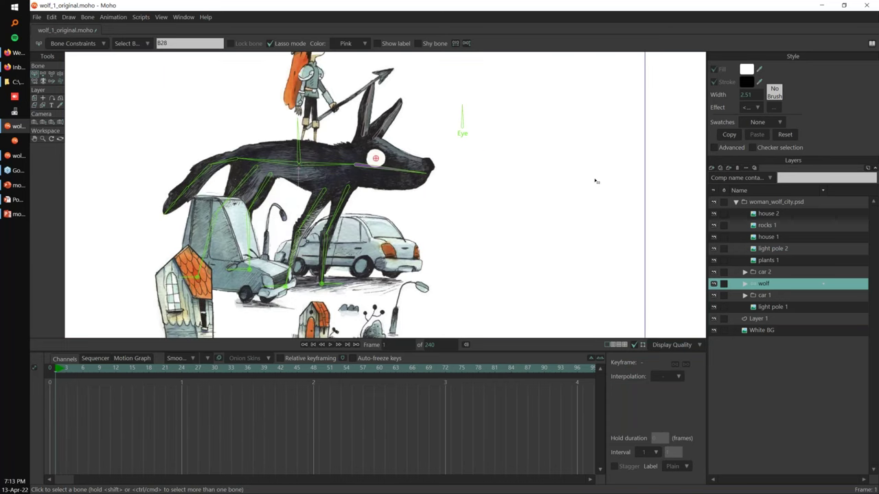
click(386, 162)
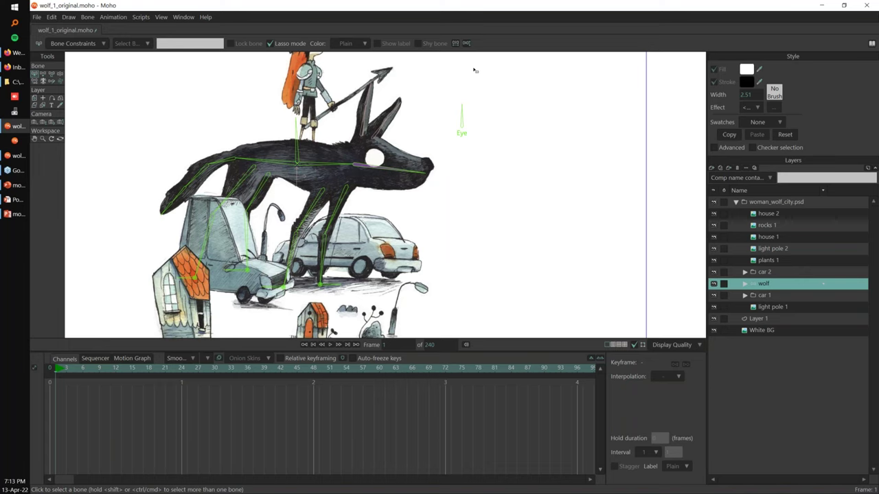
drag(423, 215, 423, 228)
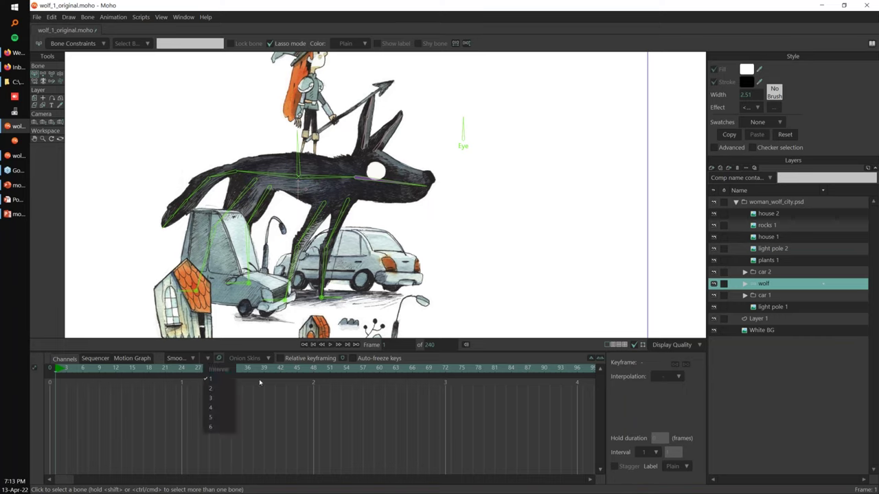
drag(534, 237, 528, 254)
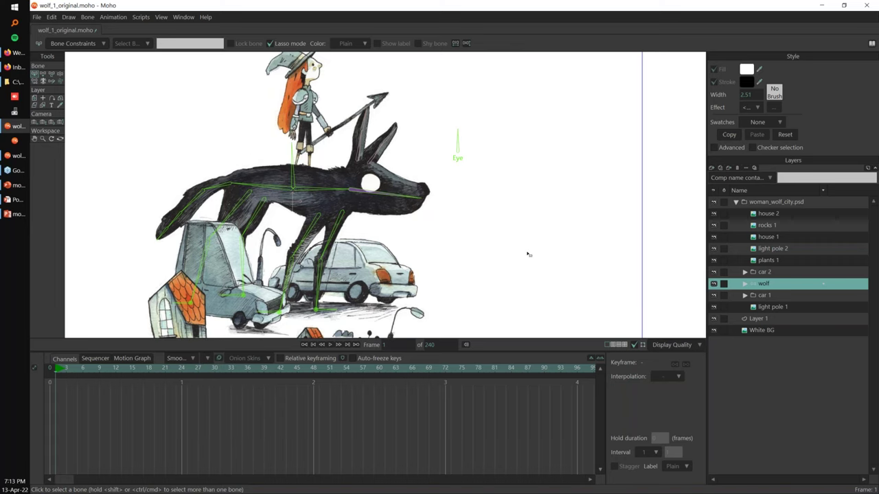
scroll(528, 253, down, 2)
drag(461, 254, 445, 253)
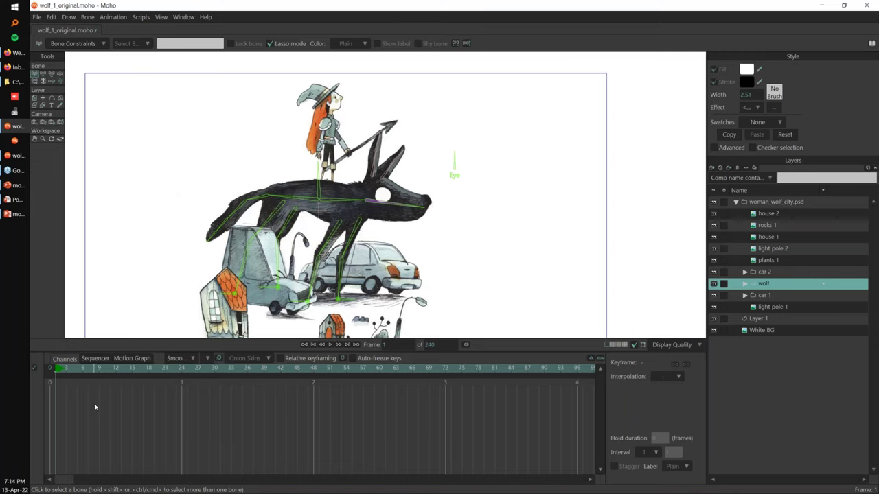
- Freeze the visible bones at frame 1 and set the wolf's head bone colour to Plain
mouse_move(61, 371)
mouse_down()
mouse_move(70, 373)
mouse_move(56, 373)
mouse_move(65, 428)
mouse_move(57, 376)
mouse_up()
key(ctrl+f)
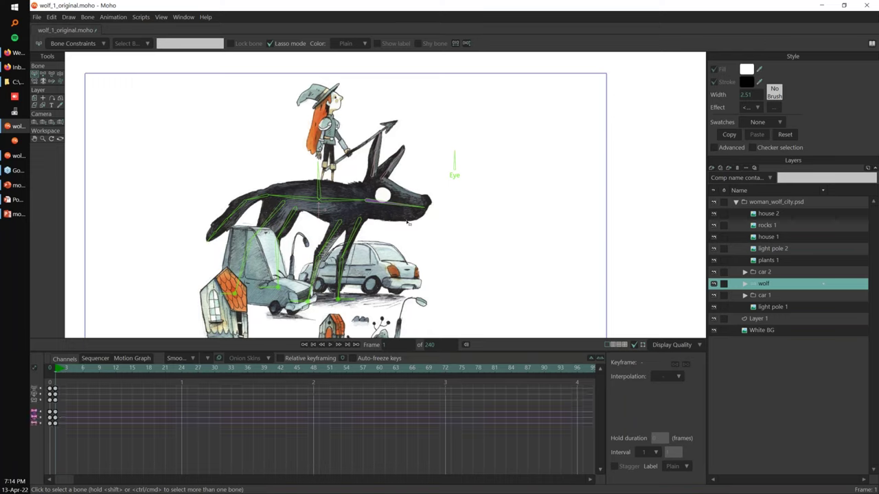
click(401, 207)
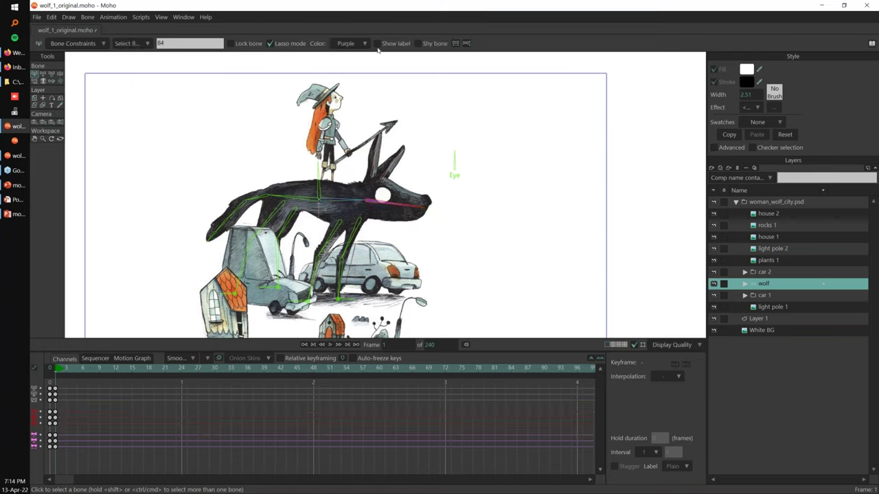
click(351, 46)
click(369, 54)
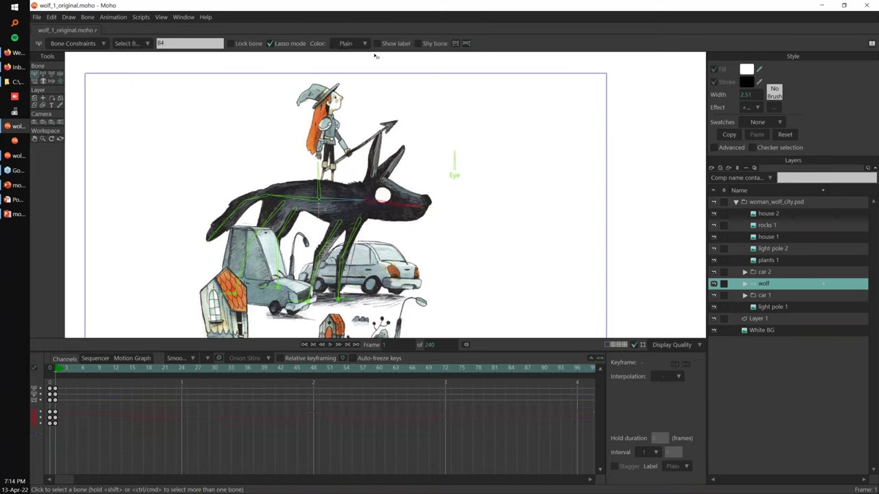
click(459, 246)
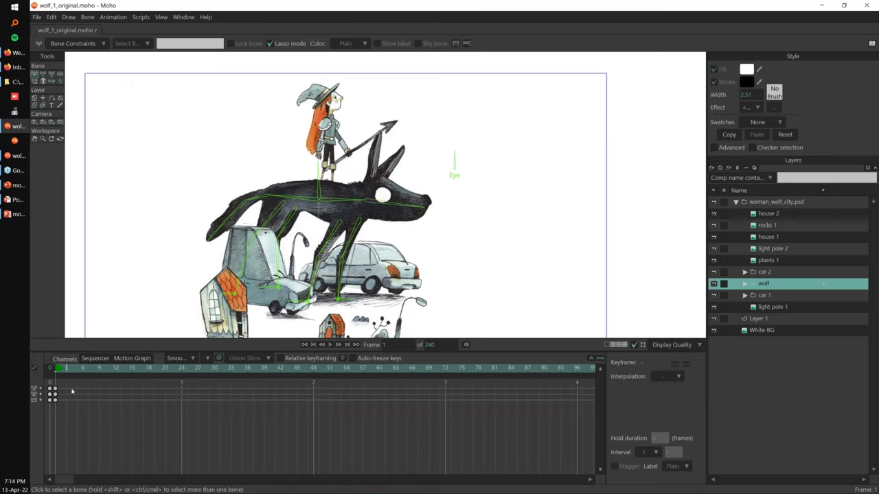
- Examine the available commands for freezing bone poses
drag(60, 381, 58, 426)
click(88, 18)
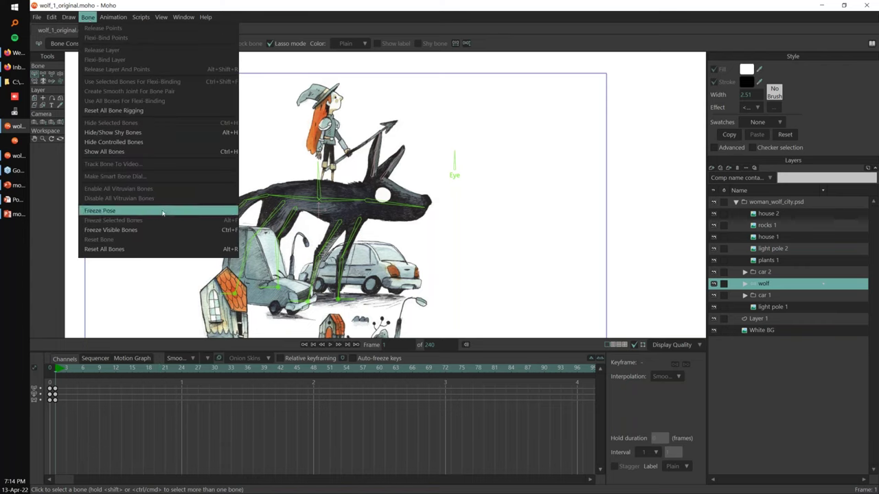
click(228, 416)
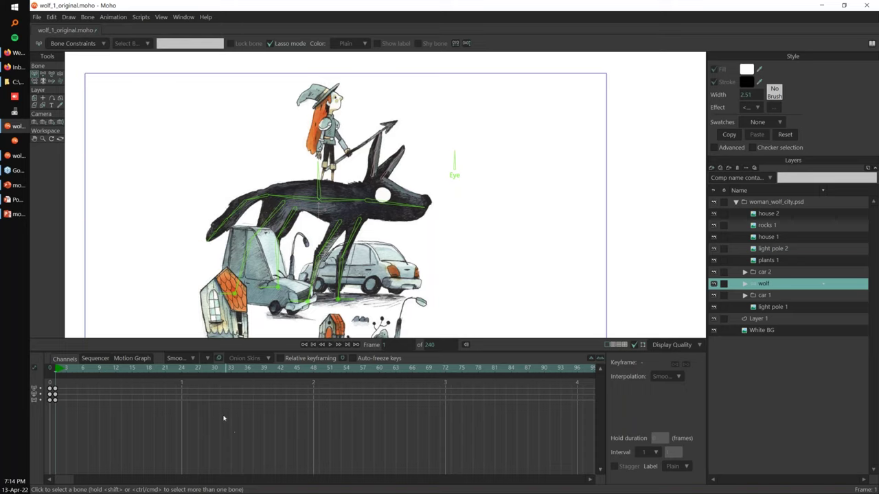
- Raise the wolf's tail upright at frame 15 with Manipulate Bones
drag(60, 394, 132, 402)
click(60, 74)
drag(256, 199, 280, 126)
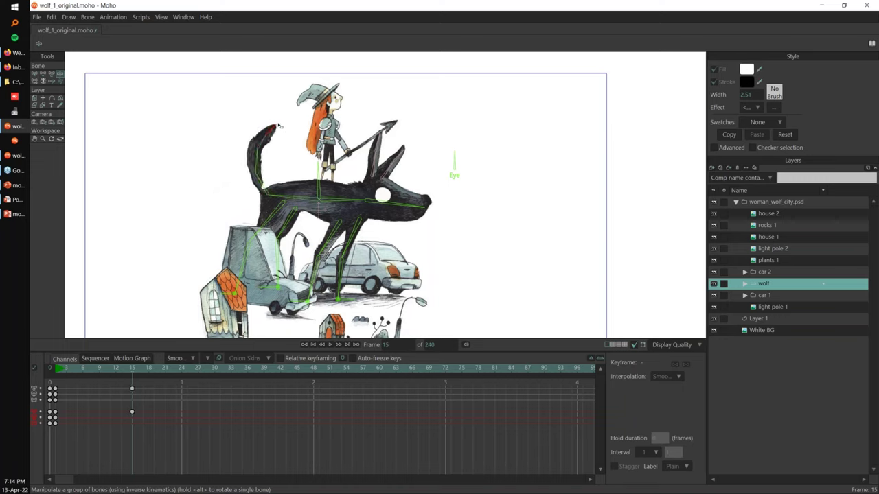
- Set the interval of all the wolf's keyframes at frames 1 and 15 to 2
click(59, 371)
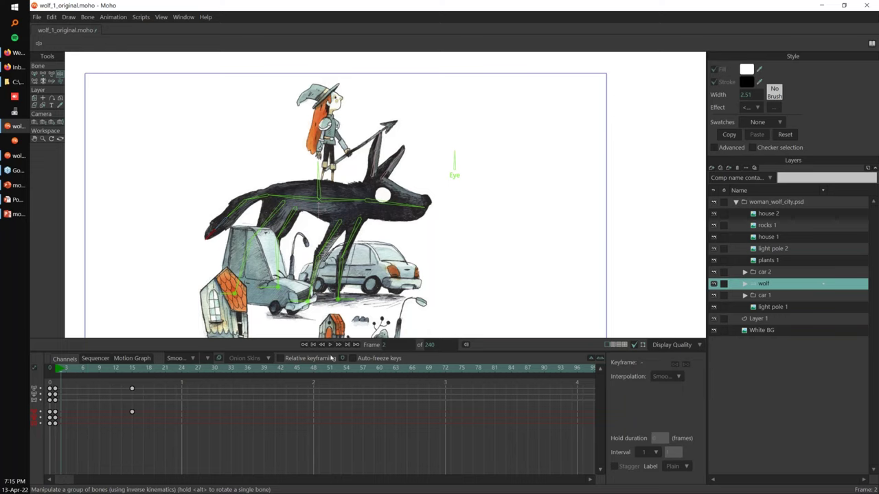
drag(145, 381, 55, 440)
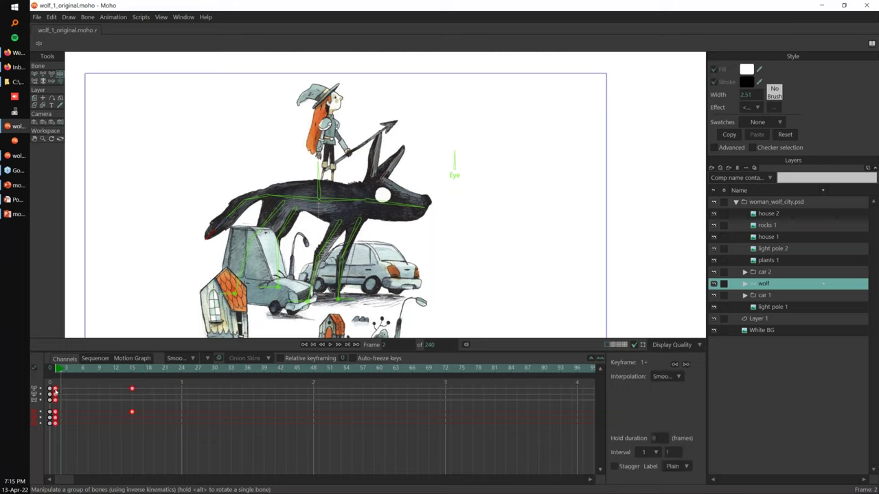
right_click(56, 389)
mouse_move(110, 466)
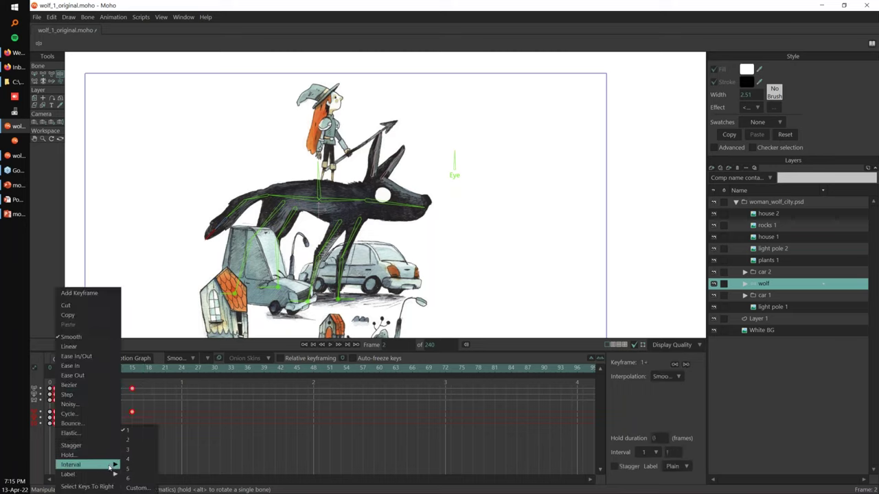
click(133, 440)
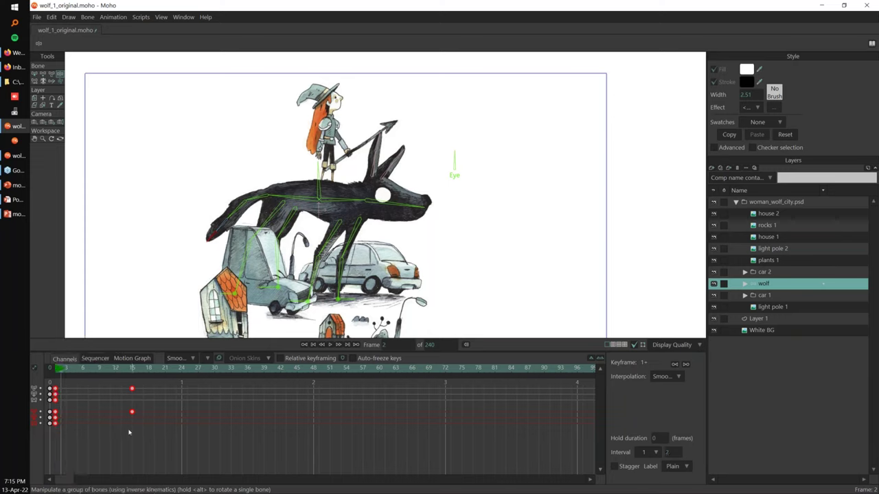
click(124, 434)
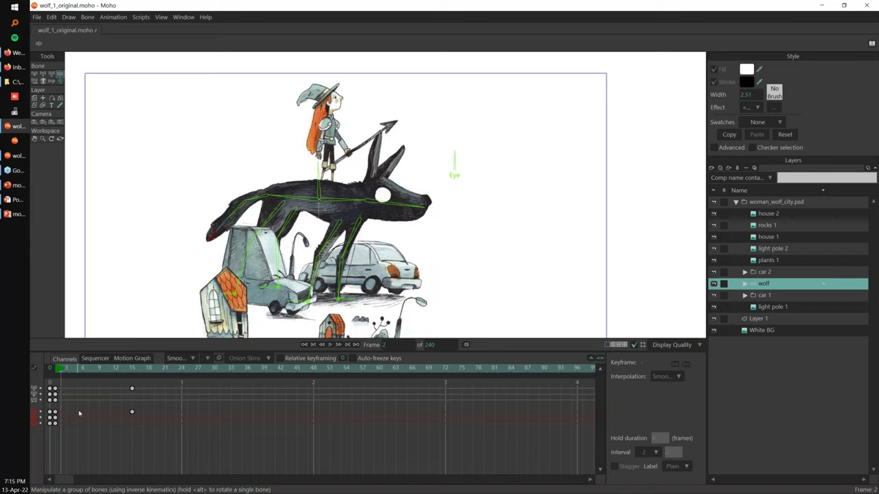
- Examine the tail's motion up close, frame by frame, from frame 1 to frame 15
click(57, 369)
drag(384, 226, 443, 257)
scroll(351, 243, up, 5)
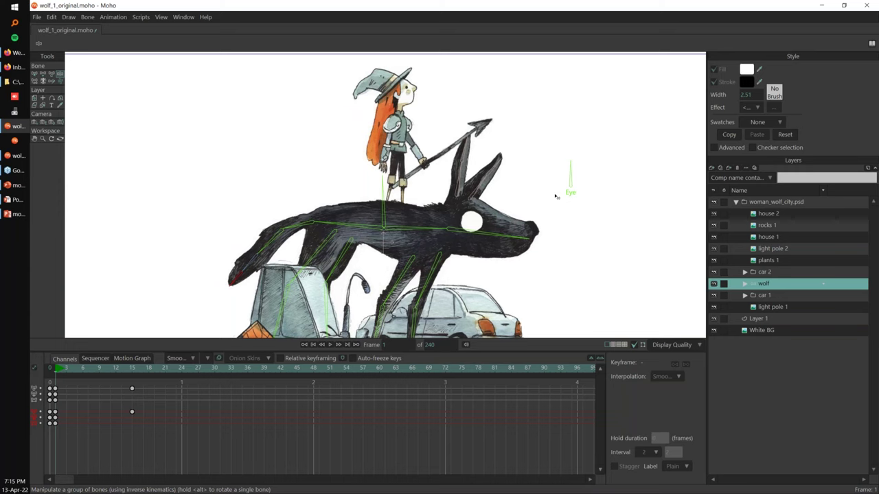
drag(339, 290, 496, 219)
scroll(498, 218, up, 3)
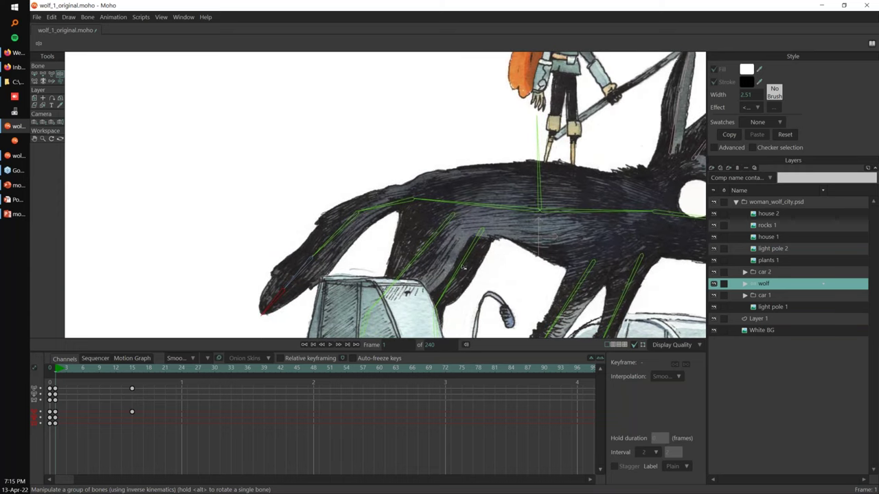
scroll(464, 268, down, 4)
scroll(522, 261, up, 5)
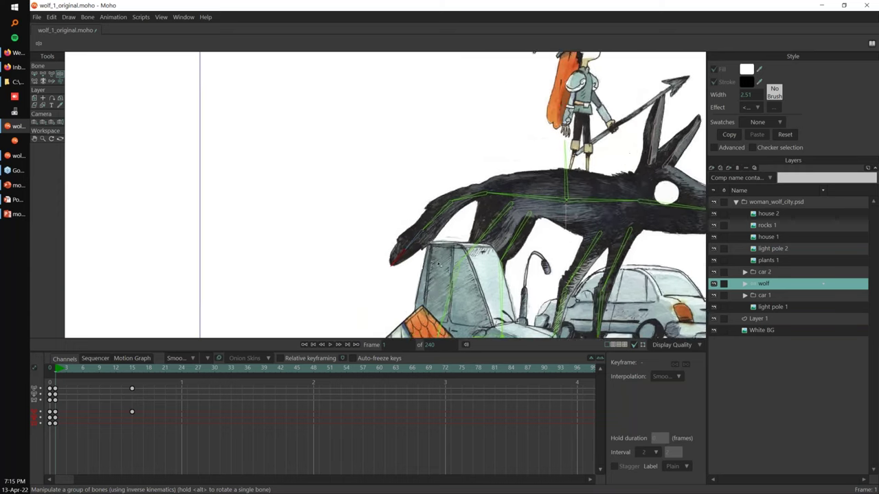
scroll(522, 261, down, 2)
scroll(428, 298, up, 1)
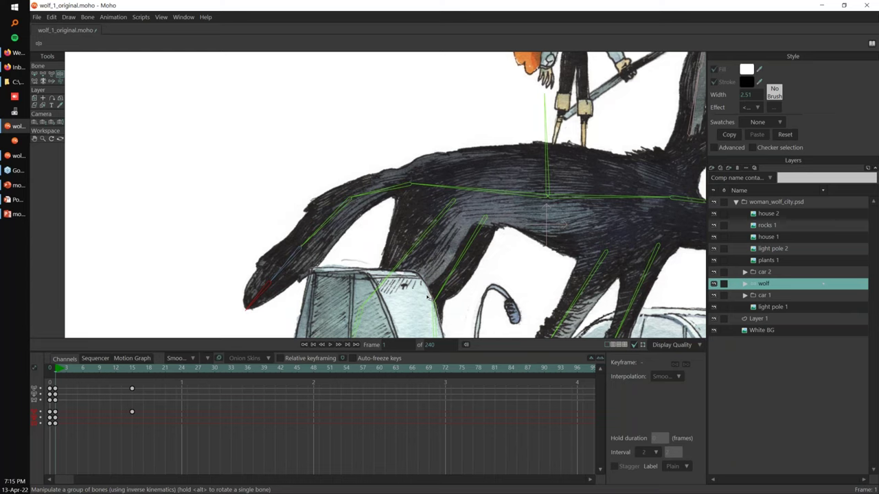
key(ctrl+Right)
key(ctrl+Right)
key(ctrl+Right)
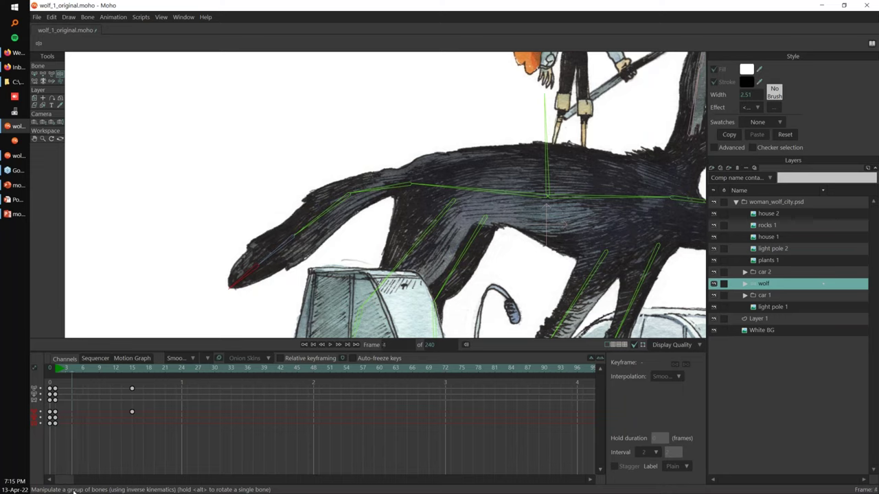
key(ctrl+Right)
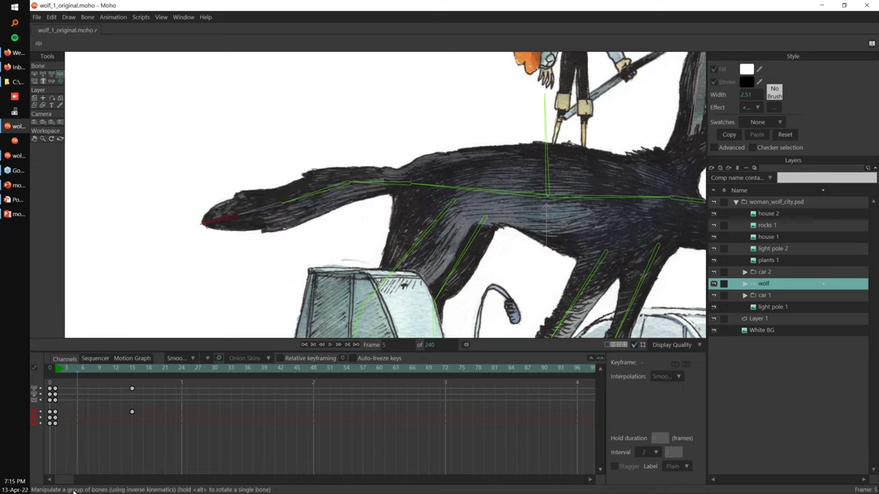
key(ctrl+Right)
key(ctrl+Right)
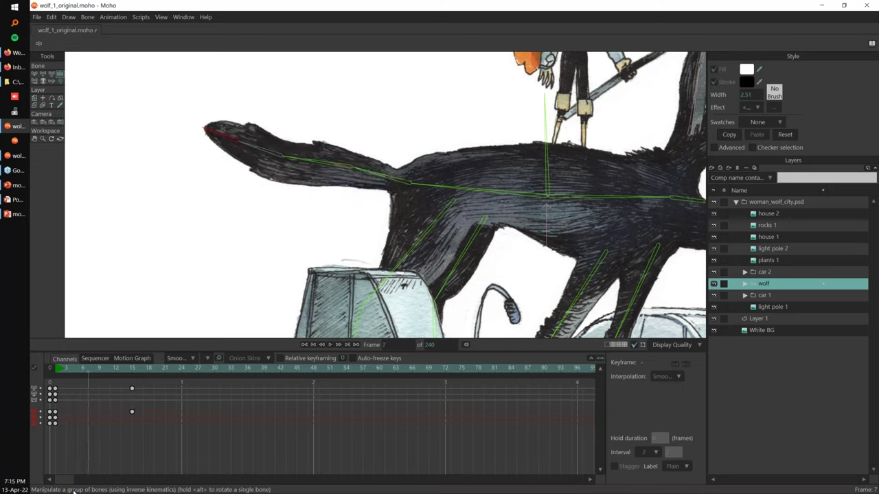
key(ctrl+Right)
key(ctrl+Right)
key(ctrl+Right)
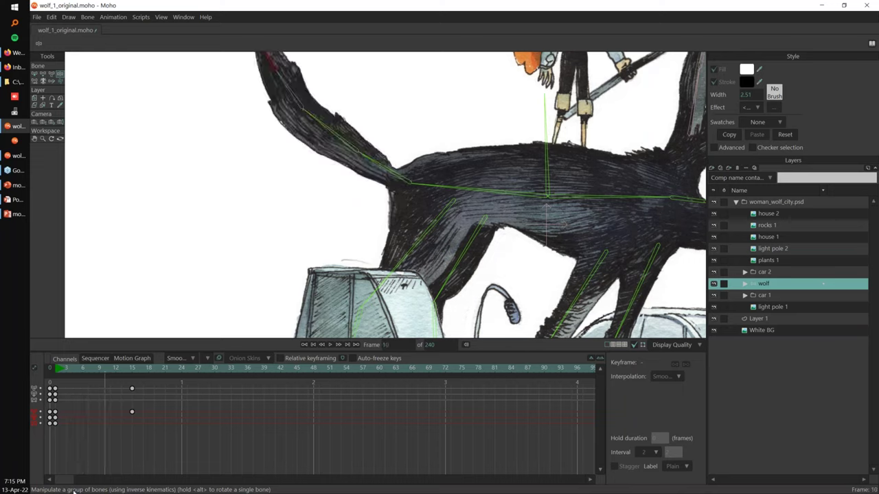
key(ctrl+Right)
key(ctrl+Right)
key(ctrl+Right)
key(ctrl+Right)
key(ctrl+Right)
- Go back through the tail's motion frame by frame to frame 2
key(ctrl+Left)
key(ctrl+Left)
key(ctrl+Left)
key(ctrl+Left)
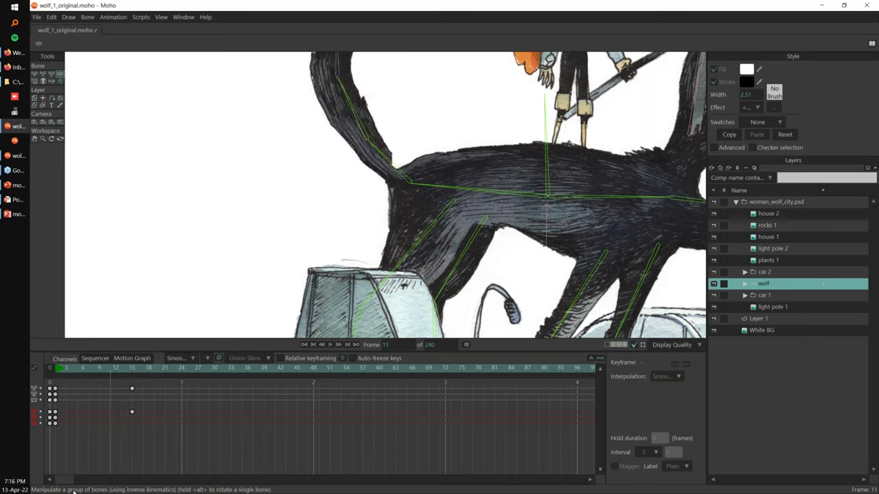
key(ctrl+Left)
key(ctrl+Left)
key(ctrl+Left)
key(ctrl+Left)
key(ctrl+Left)
key(ctrl+Left)
key(ctrl+Left)
key(ctrl+Left)
key(ctrl+Left)
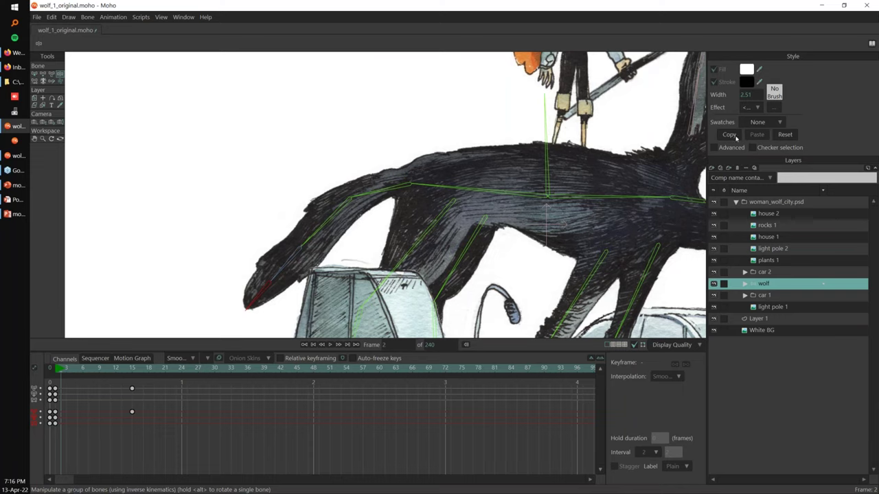
- Compare the tail's pose at frame 24 with its pose at frame 2
click(182, 372)
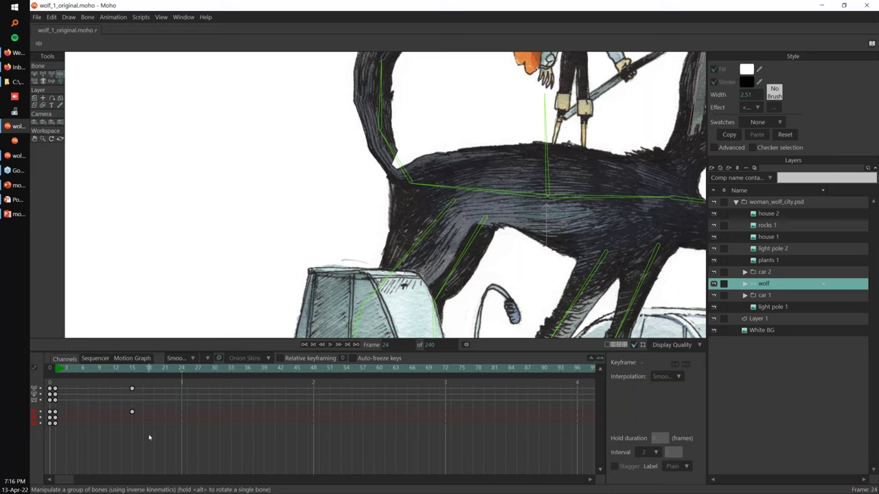
click(61, 372)
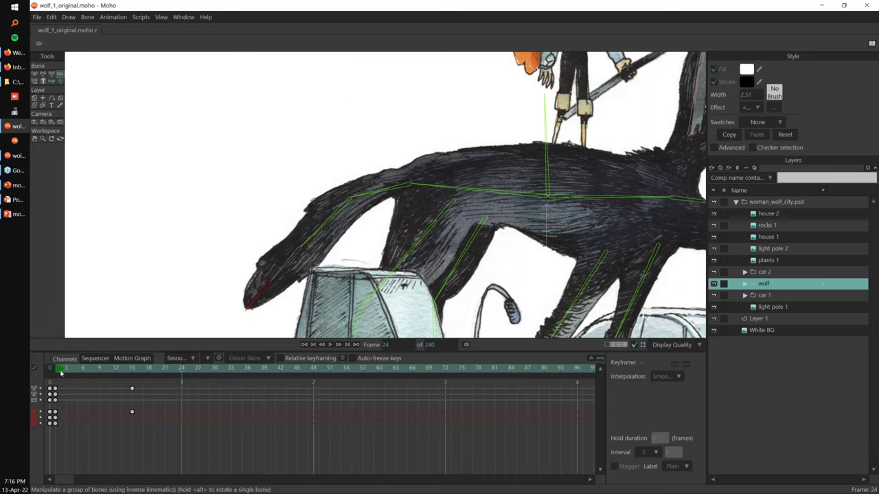
scroll(389, 209, down, 1)
scroll(366, 218, down, 1)
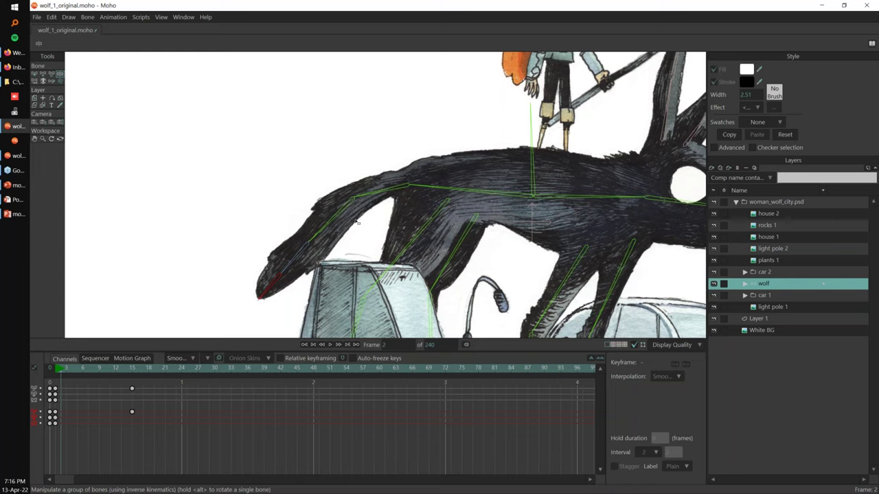
- Review the tail's motion in a wider view of the wolf by scrubbing from frame 1 and stopping at frame 8
click(56, 370)
scroll(496, 189, down, 4)
drag(496, 189, 414, 207)
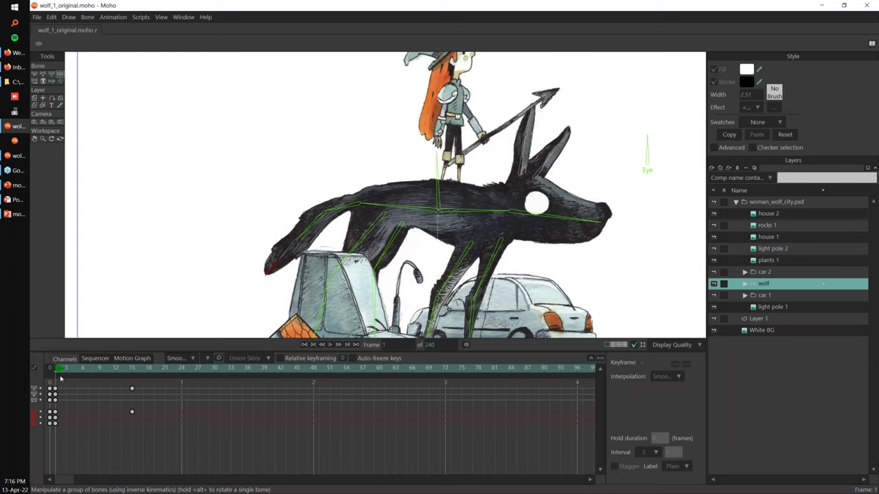
mouse_move(57, 374)
mouse_down()
mouse_move(121, 382)
mouse_move(85, 385)
mouse_move(102, 418)
mouse_move(82, 368)
mouse_move(55, 371)
mouse_up()
click(127, 375)
drag(124, 380, 94, 399)
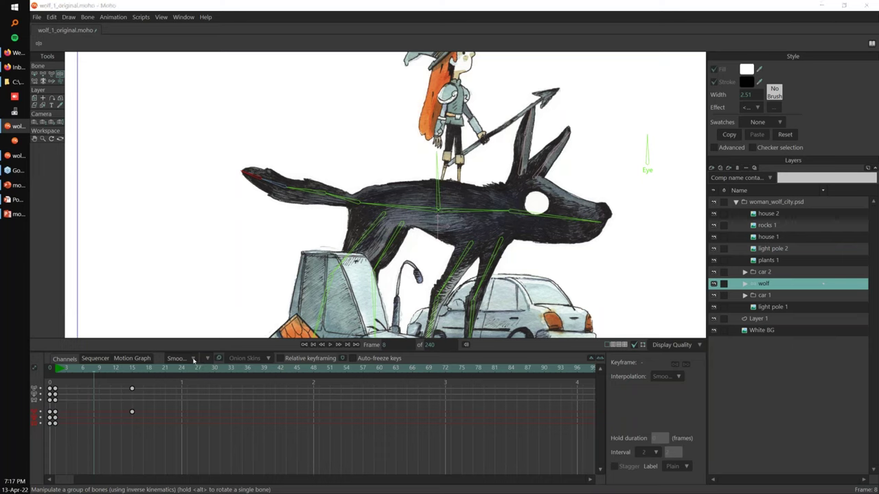
- Keep Smooth as the default interpolation and set the default keyframe interval to 2
click(200, 360)
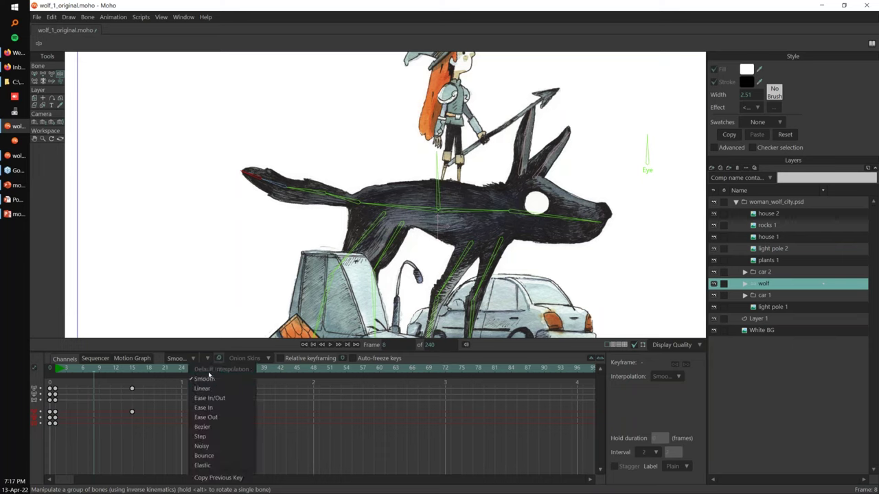
click(175, 390)
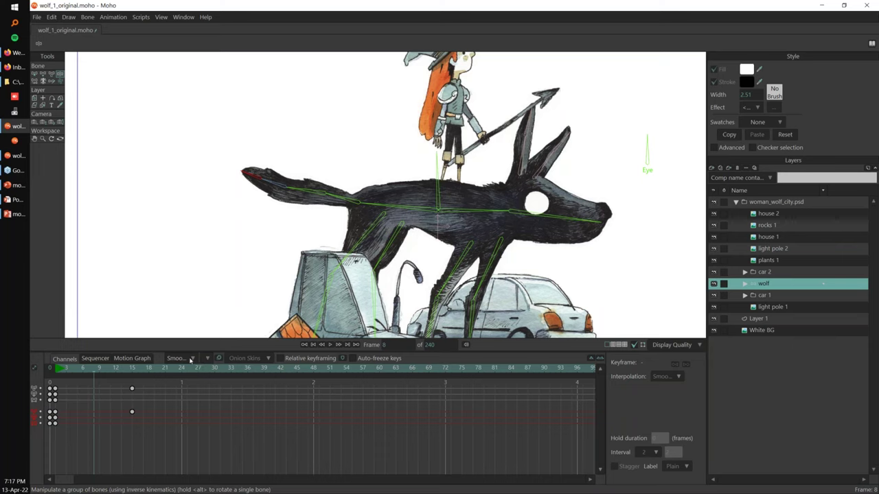
click(192, 359)
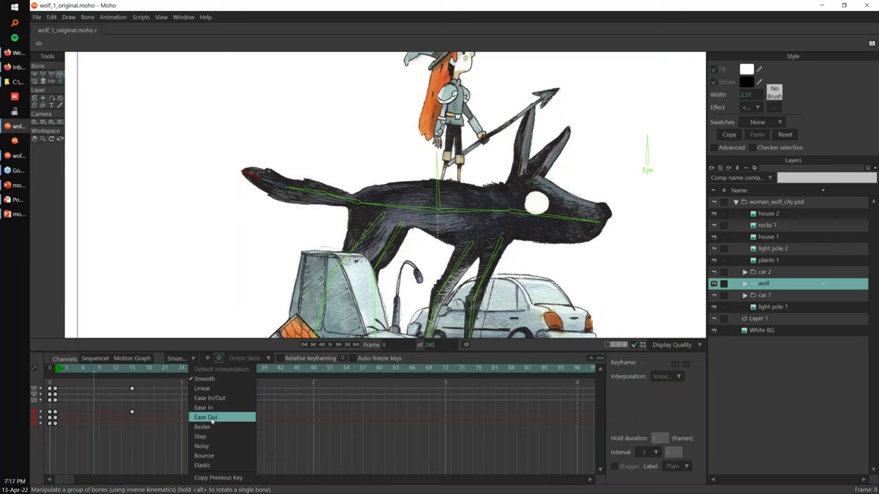
click(212, 382)
click(208, 359)
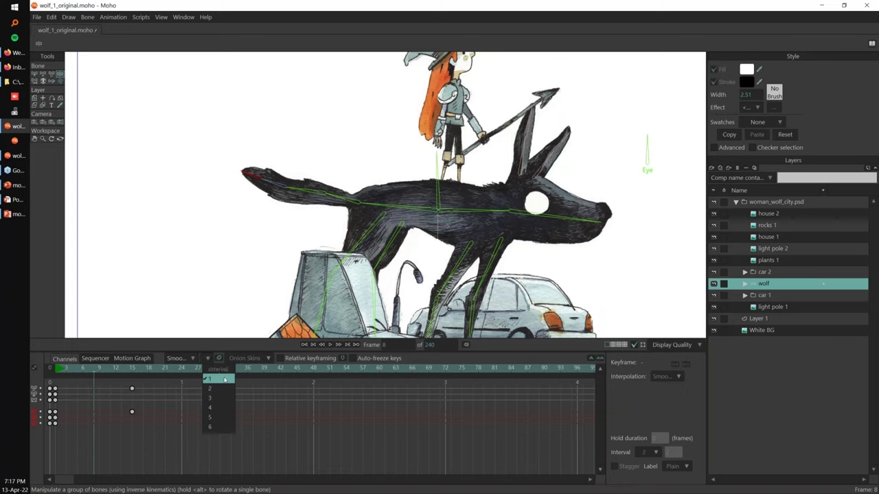
click(225, 390)
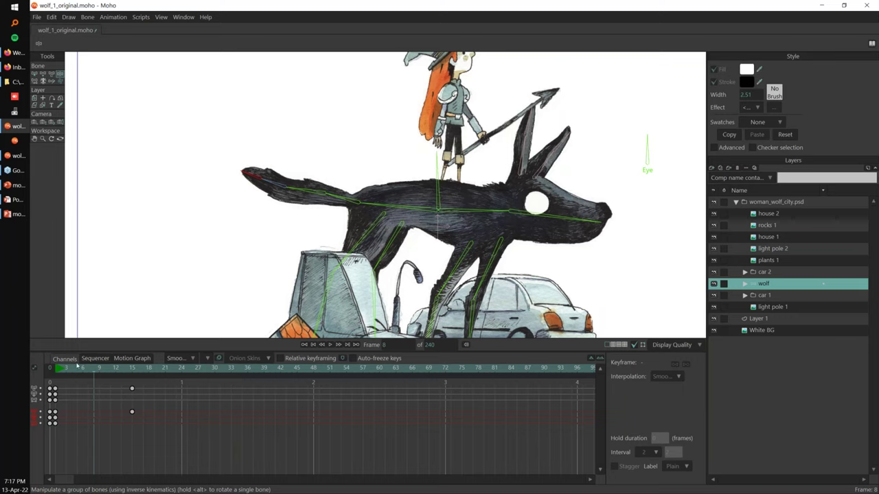
- Delete the tail keyframes at frame 15
click(99, 369)
drag(140, 382, 93, 450)
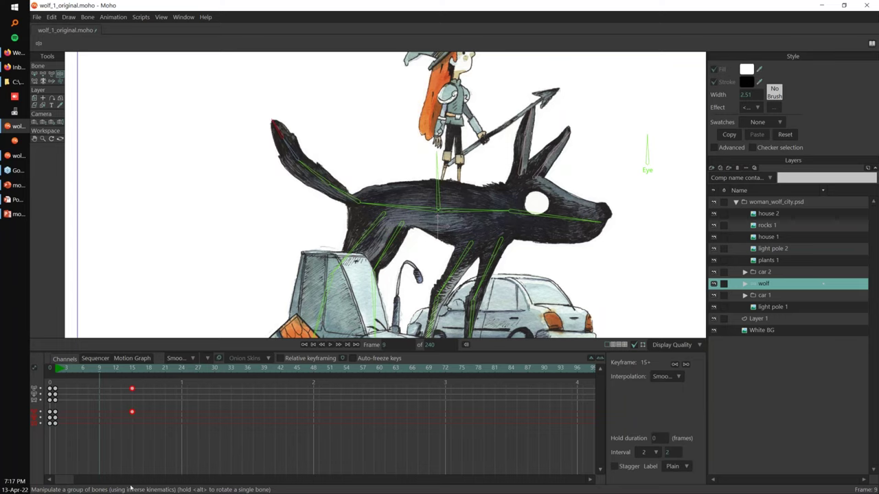
key(Delete)
- Rotate the tail's base bone upward at frame 13 with Transform Bone
drag(101, 370, 56, 373)
key(space)
key(Right)
key(Right)
key(Right)
key(Right)
key(Right)
key(Right)
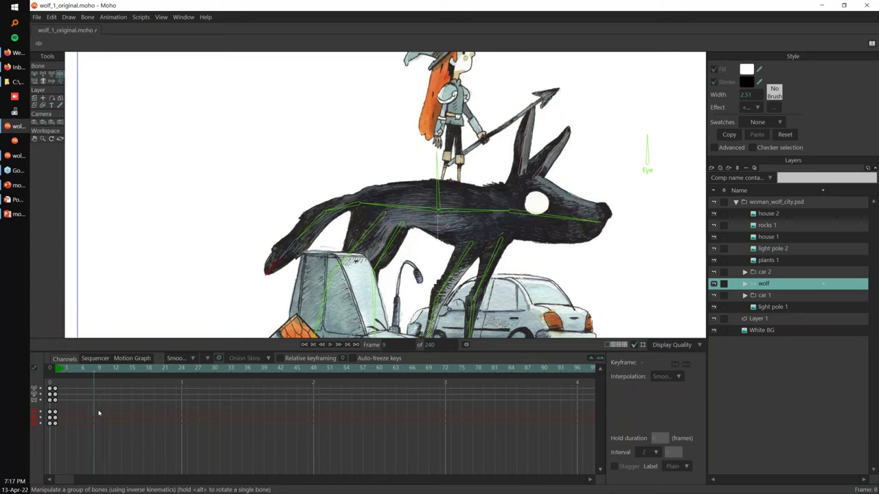
key(Right)
click(51, 81)
drag(345, 204, 321, 176)
- Scrub and step through the tail's motion between frames 1 and 13, checking how the interval of 2 holds each pose
drag(58, 371, 143, 432)
key(Right)
key(Right)
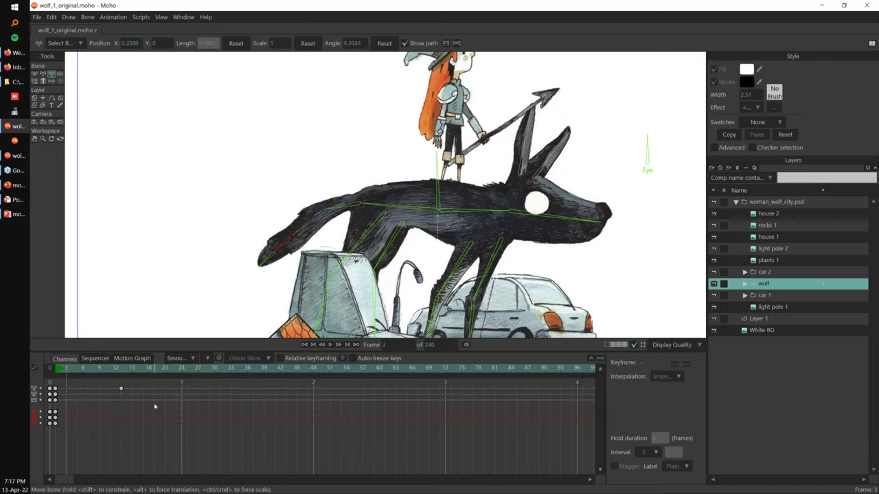
key(Right)
key(Right)
key(Right)
key(Right)
key(Right)
key(Right)
key(Right)
key(Right)
key(Right)
key(Right)
key(Right)
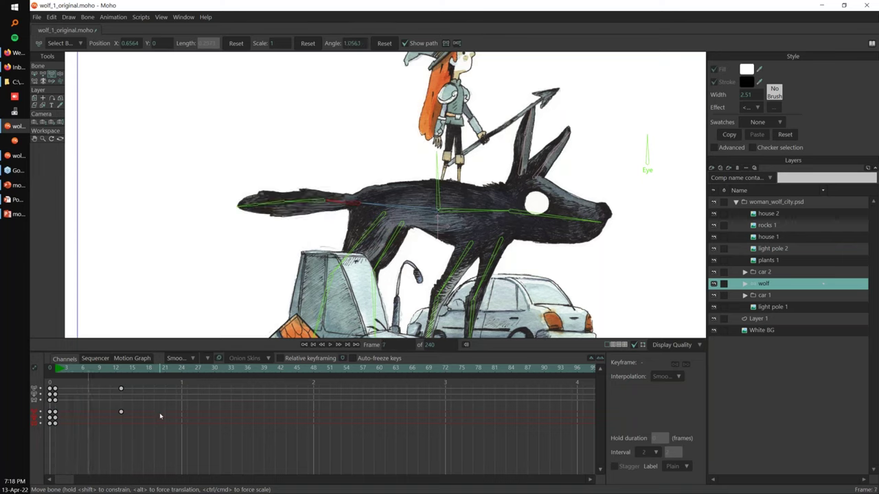
key(Left)
- Rotate an outer tail bone at frame 4 and the tail tip at frames 10 and 6 with Transform Bone
drag(64, 370, 72, 374)
mouse_move(288, 243)
mouse_down()
mouse_move(292, 230)
mouse_move(296, 239)
mouse_up()
drag(96, 368, 104, 369)
drag(277, 194, 299, 142)
click(67, 369)
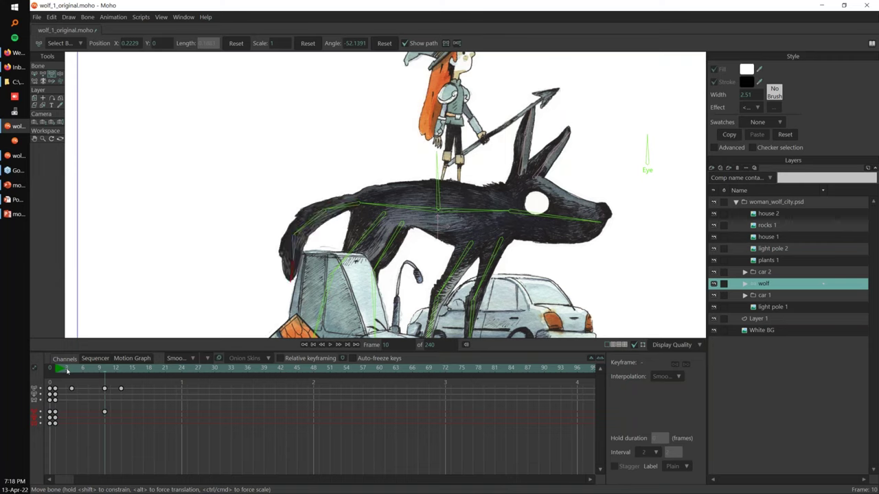
click(81, 379)
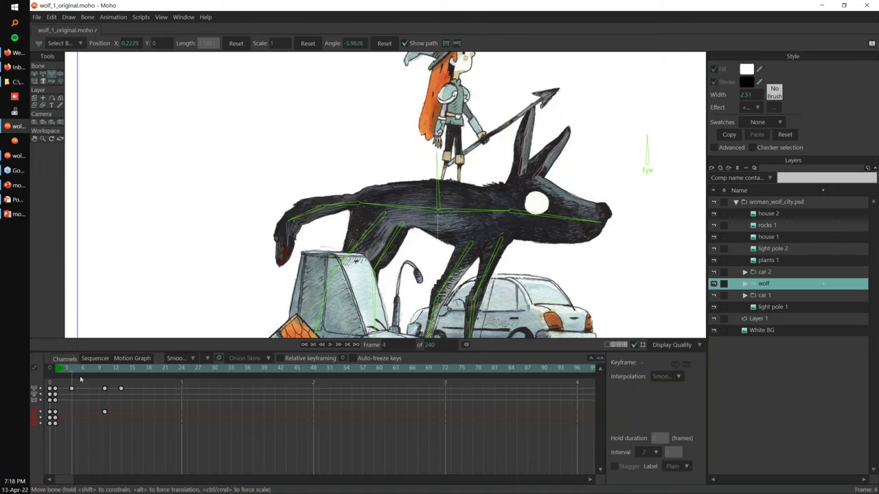
drag(259, 255, 271, 261)
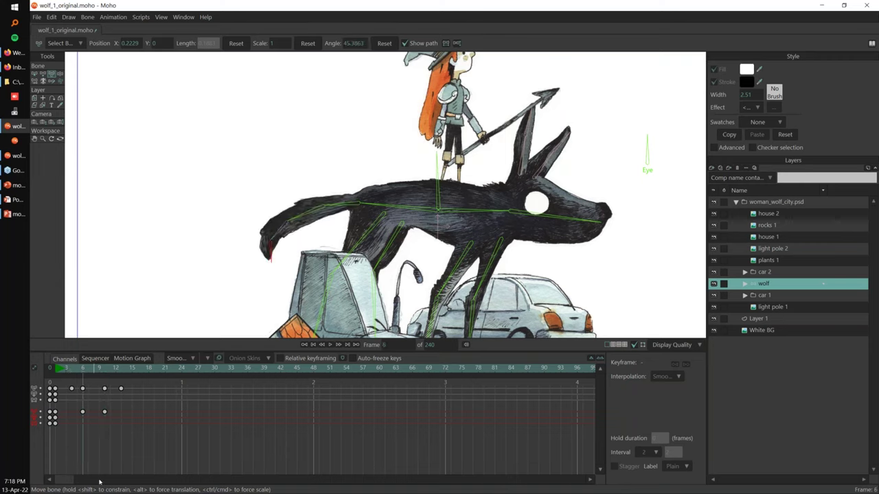
- Compare frames 1 to 4 of the tail motion back and forth, examining how the keyframe at frame 4 meets the interval
click(56, 370)
key(Right)
key(Right)
key(Right)
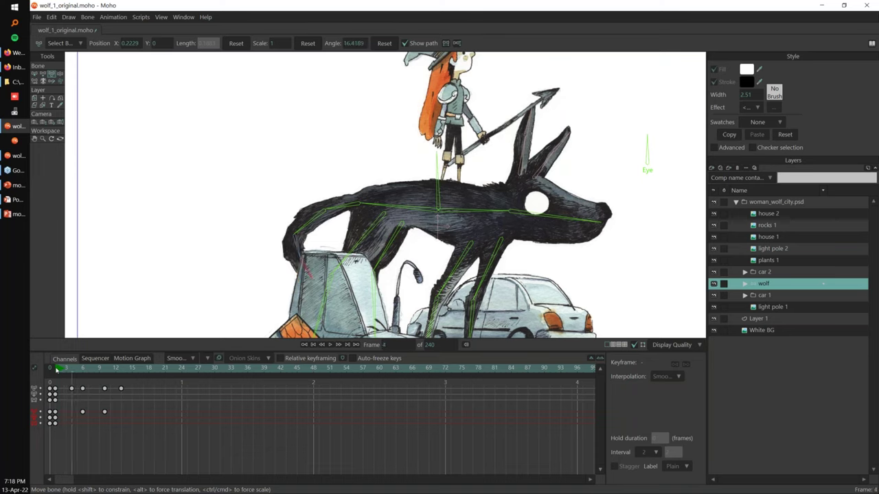
click(57, 369)
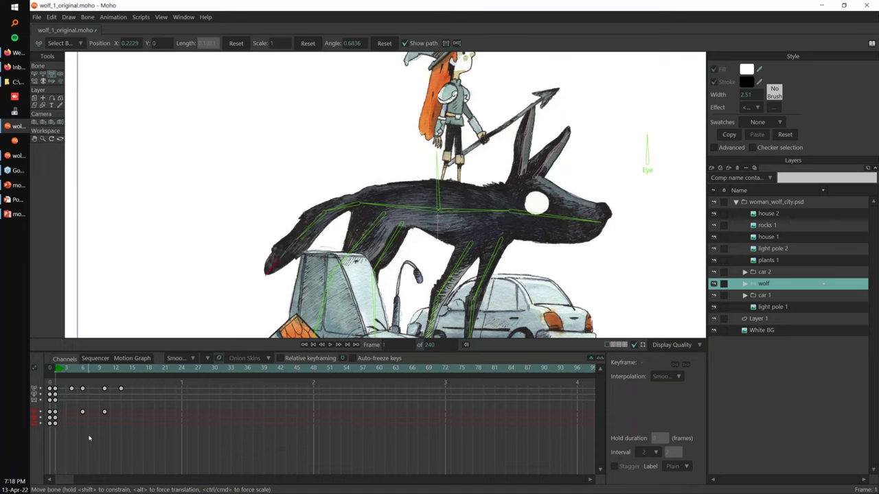
key(ctrl+Right)
key(ctrl+Right)
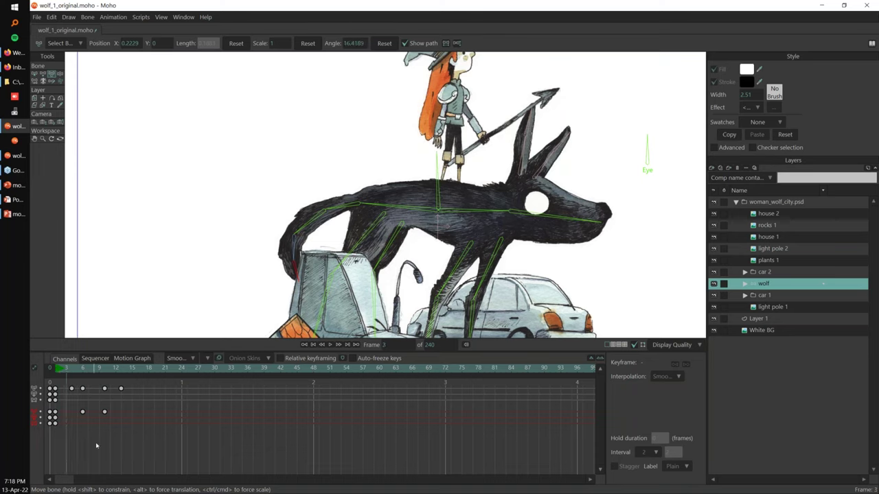
key(Right)
key(Left)
key(Left)
key(Left)
key(Right)
- Step through the tail motion frame by frame up to frame 12, examining which frames change pose
key(ctrl+Right)
key(ctrl+Right)
key(ctrl+Right)
key(ctrl+Right)
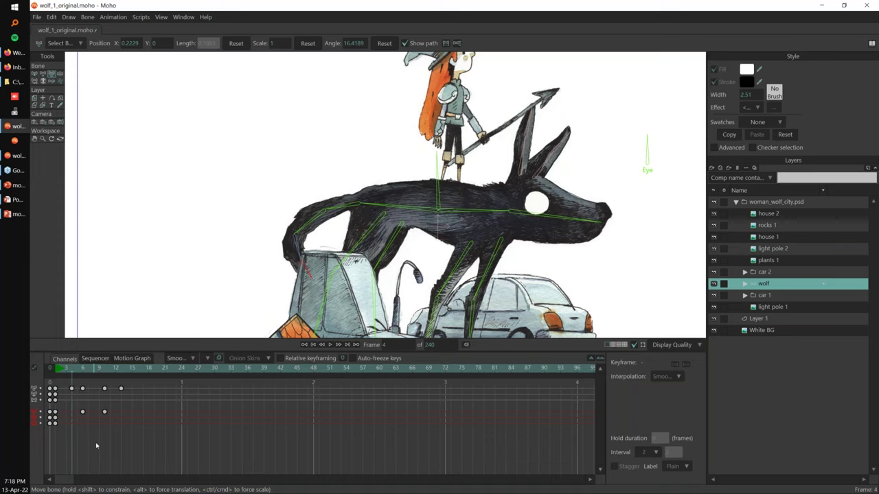
key(ctrl+Right)
key(ctrl+Right)
key(ctrl+Right)
key(ctrl+Right)
key(ctrl+Right)
key(ctrl+Right)
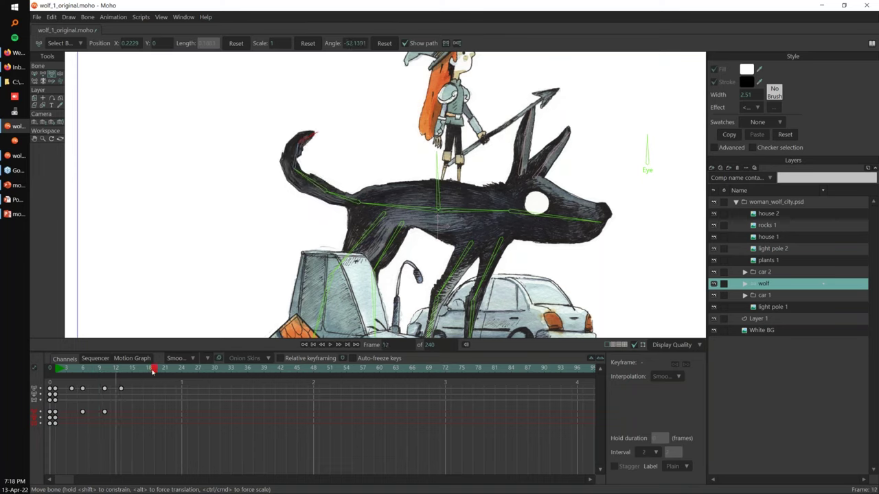
- Play the tail animation in a loop up to frame 19 in a closer view
key(space)
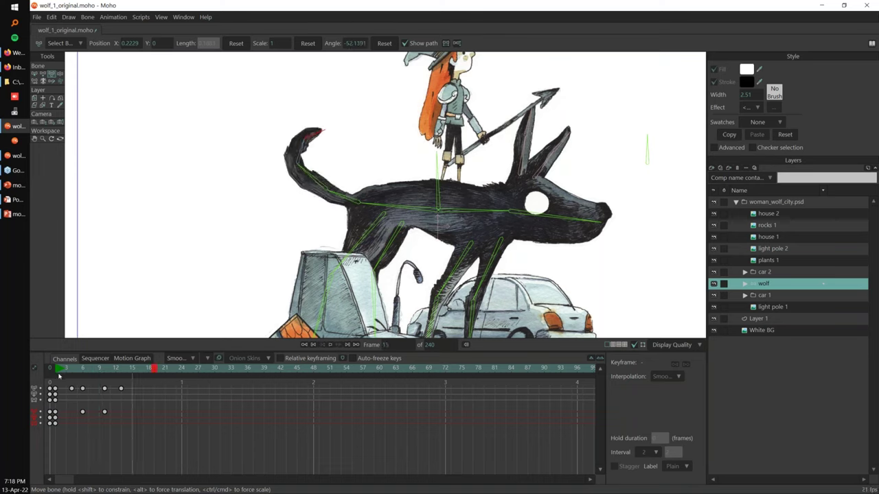
scroll(373, 179, up, 3)
key(space)
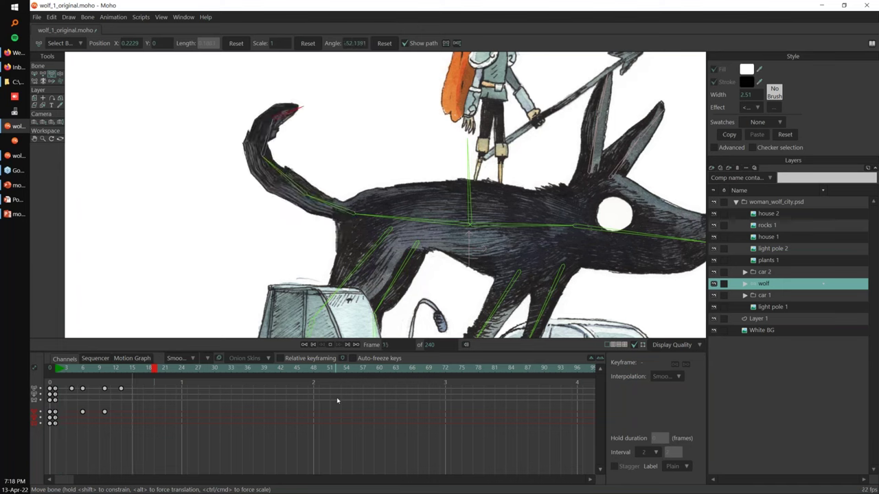
- Lower the wolf's main body bone and place its new position keyframe at frame 4
drag(75, 368, 93, 378)
scroll(539, 214, down, 5)
drag(501, 217, 496, 245)
drag(87, 418, 72, 418)
- Raise the main body bone at frame 12 and rotate it forward at frame 9 so the wolf's head dips
drag(104, 369, 116, 370)
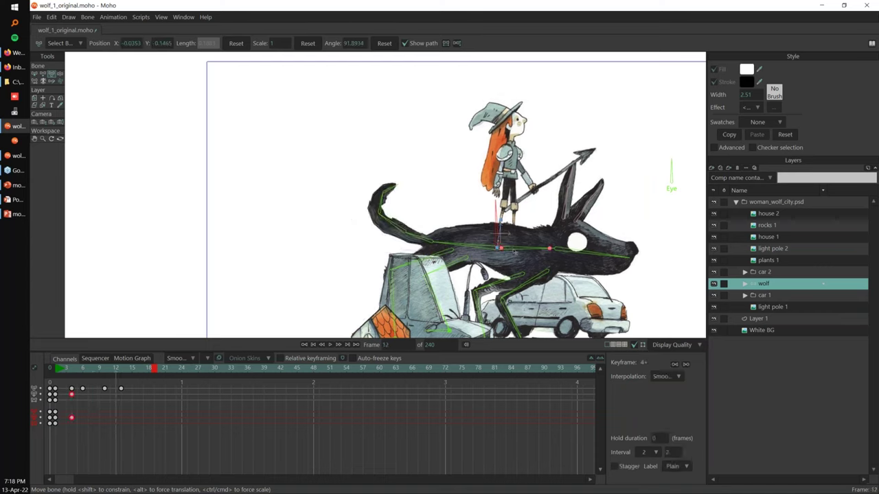
drag(498, 244, 493, 209)
drag(113, 369, 99, 373)
drag(496, 202, 503, 204)
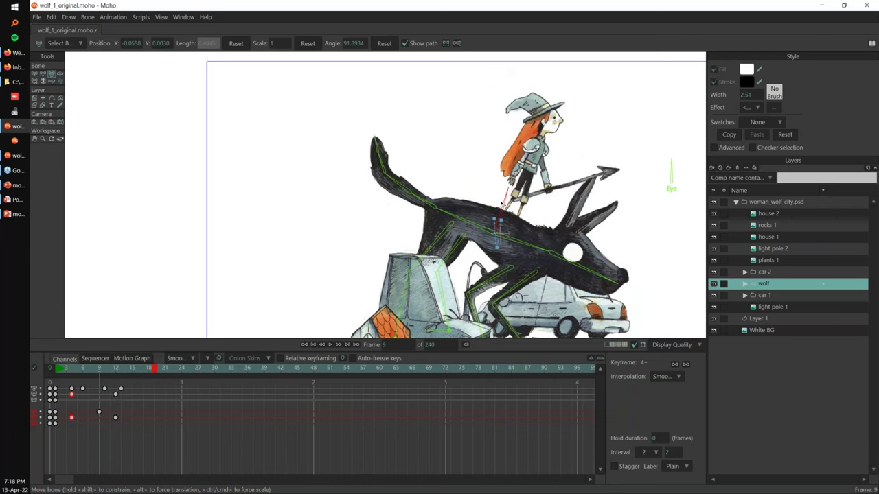
- Rotate the main body bone backward at frame 22 so the wolf's head rises, and lower the body slightly
click(165, 369)
drag(168, 375, 172, 377)
drag(497, 220, 489, 200)
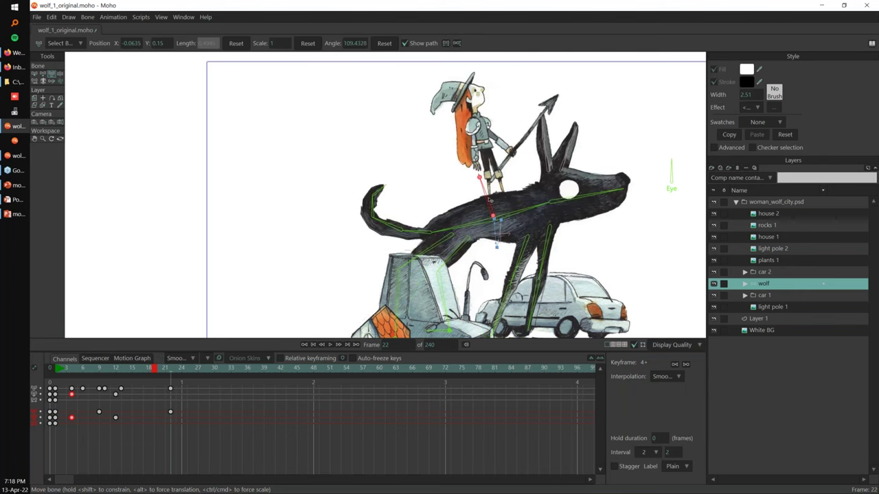
- Play the full wolf animation in a loop up to frame 27, checking the body and tail motion together
click(59, 371)
scroll(350, 157, down, 3)
key(space)
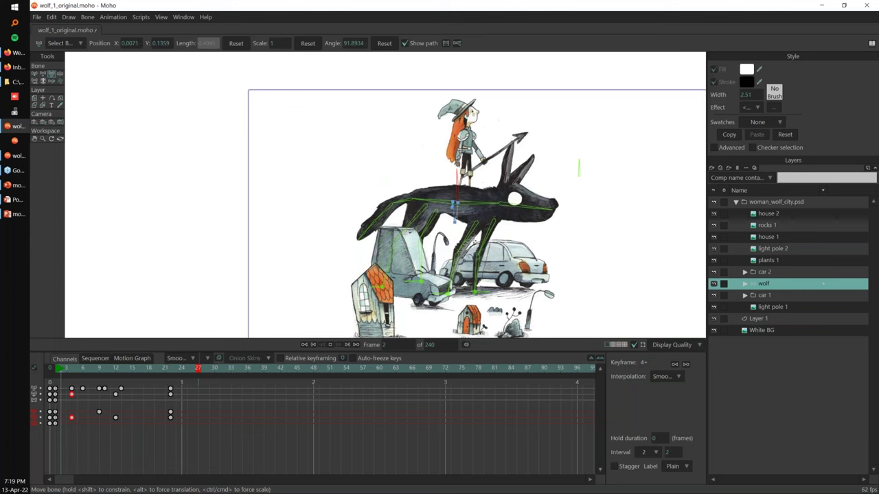
scroll(482, 220, up, 3)
click(140, 369)
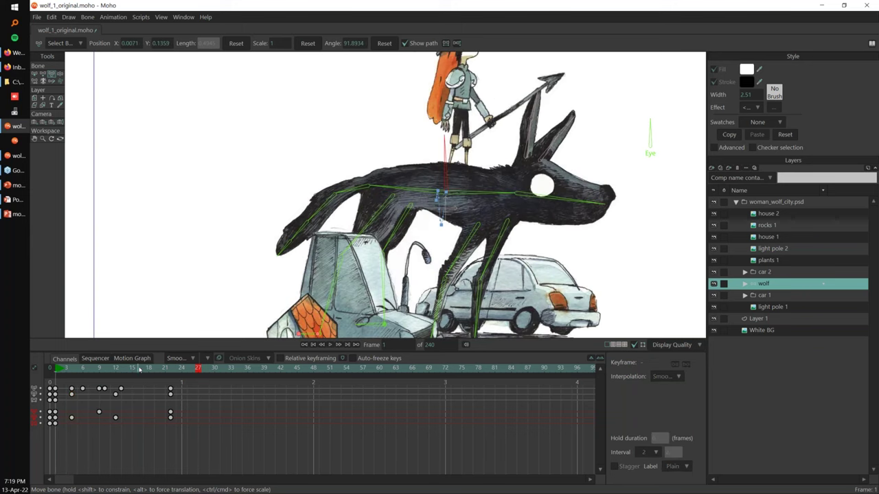
- Examine the body motion from frame 1 to frame 5, comparing the keyframe at frame 4 with the two-frame interval
click(56, 368)
drag(62, 383, 56, 446)
click(58, 446)
click(73, 386)
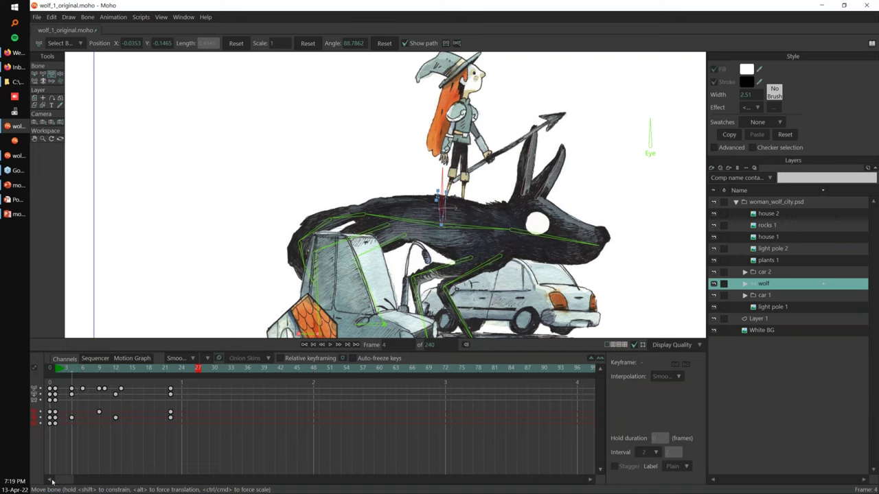
click(55, 368)
key(Right)
key(Right)
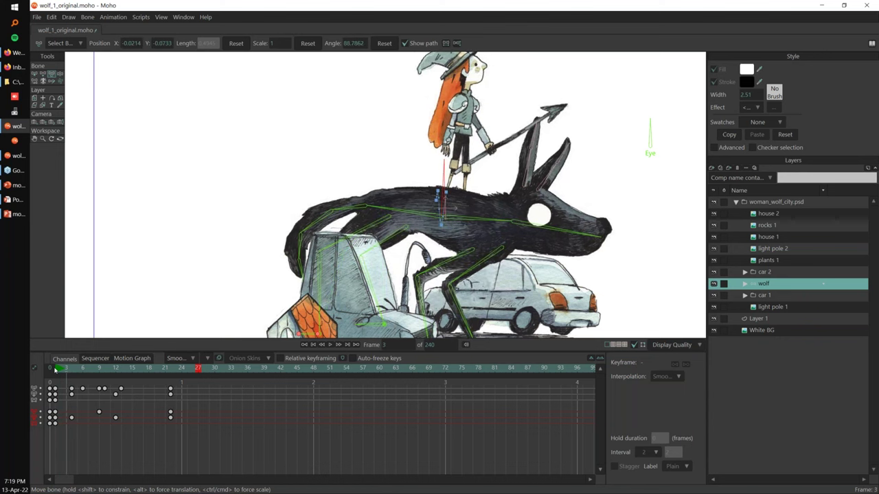
key(Right)
key(Right)
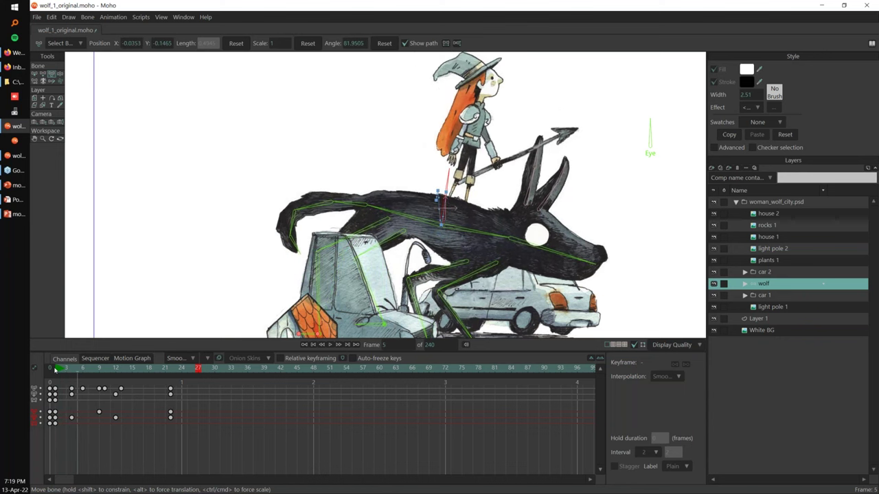
- Step through the body motion from frame 6 to frame 24, check the pose at frame 22, and replay the animation
key(ctrl+Right)
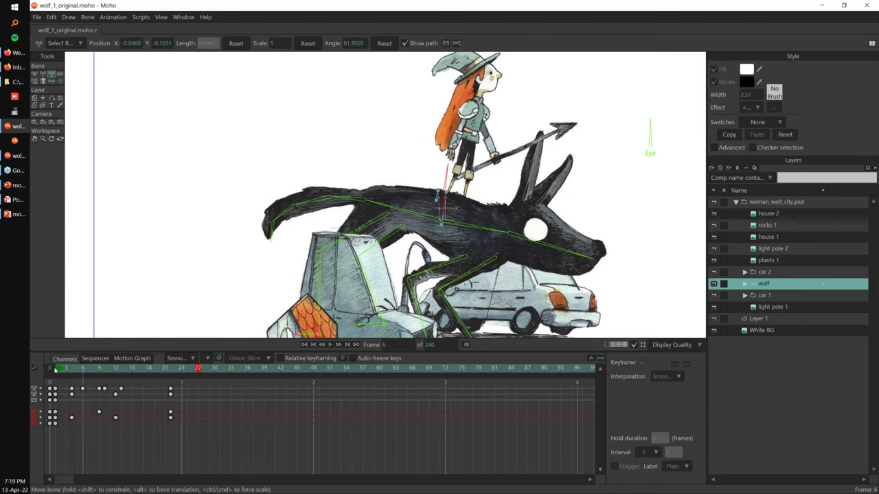
key(ctrl+Right)
key(ctrl+Right)
key(ctrl+Right)
key(ctrl+Right)
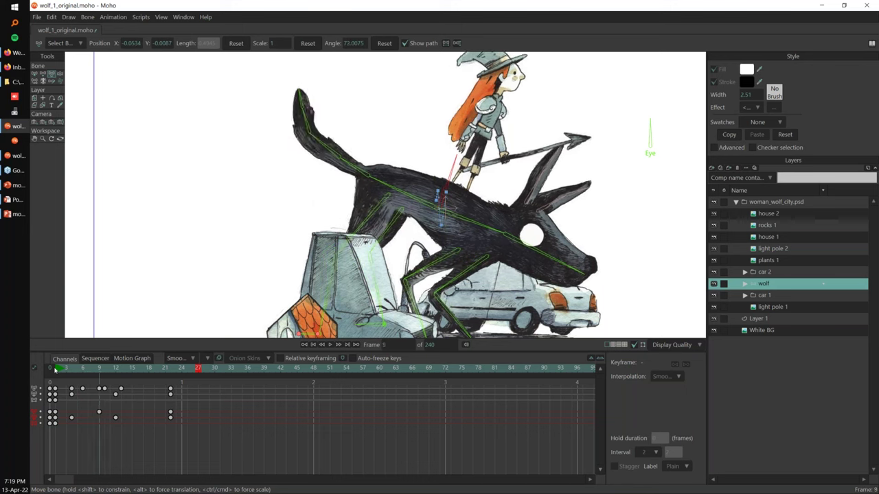
key(ctrl+Right)
key(ctrl+Right)
key(ctrl+Right)
key(ctrl+Right)
key(ctrl+Right)
key(ctrl+Right)
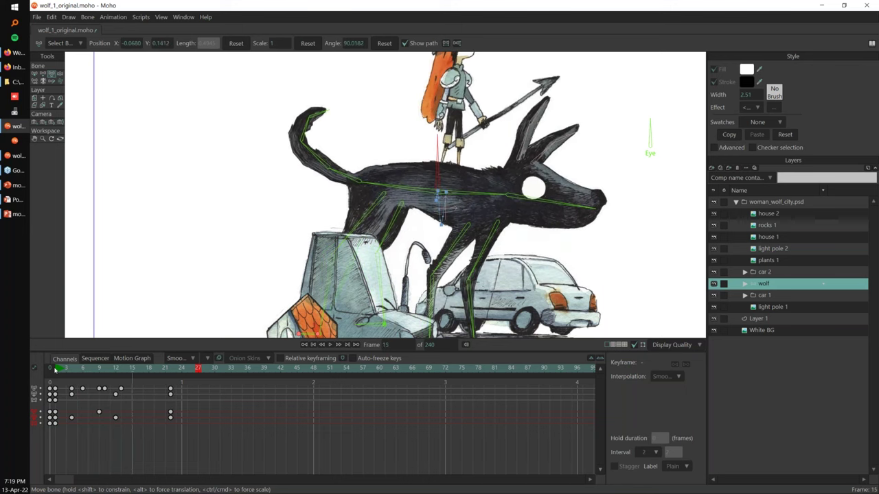
key(ctrl+Right)
key(ctrl+Right)
key(ctrl+Right)
key(ctrl+Right)
key(ctrl+Right)
key(ctrl+Right)
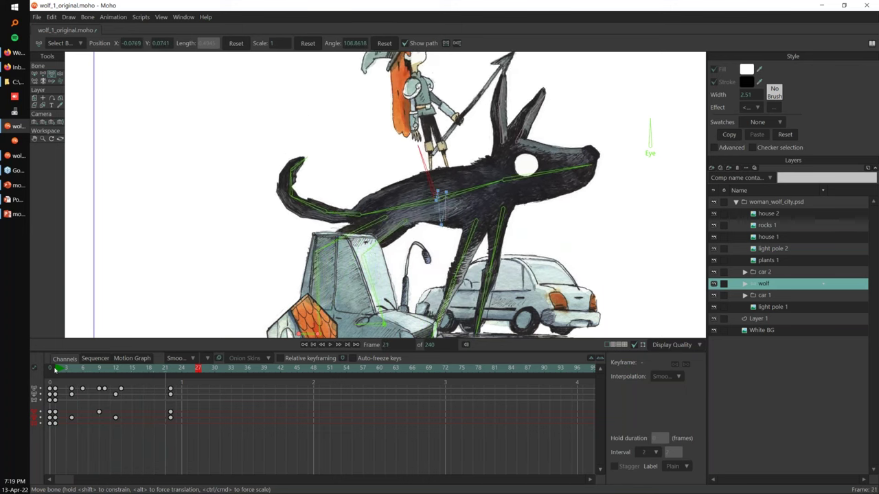
key(ctrl+Right)
key(ctrl+Right)
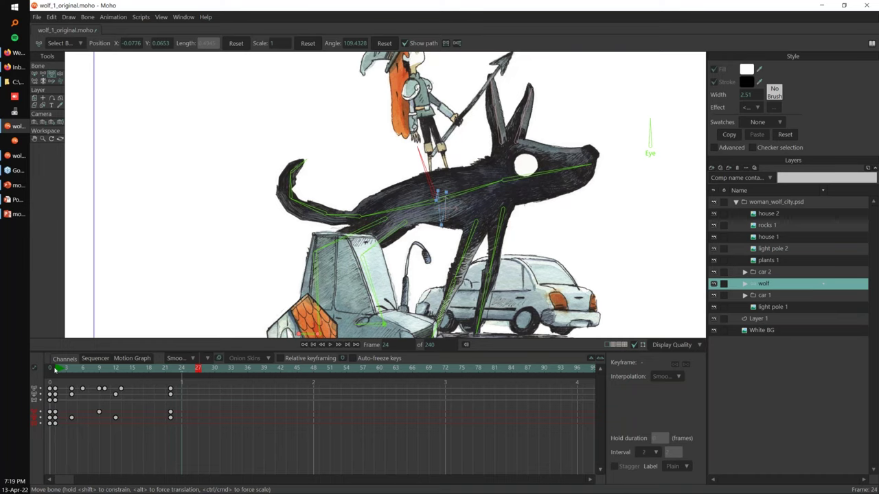
click(171, 369)
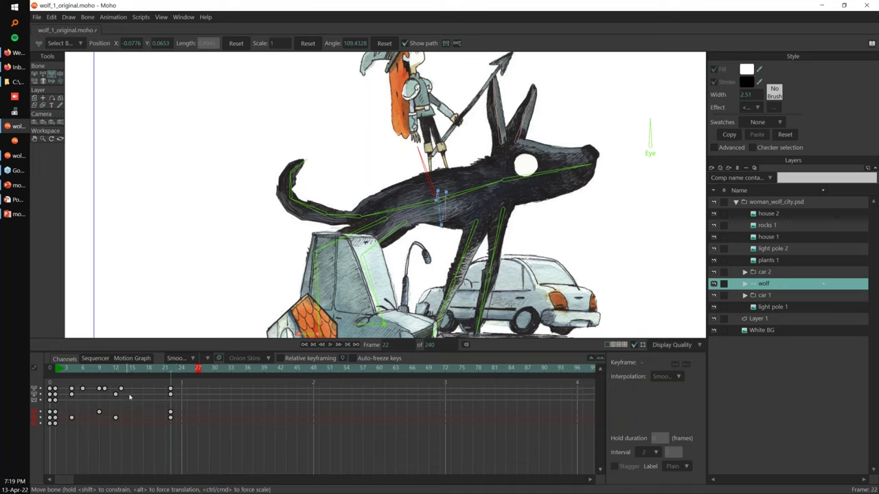
key(space)
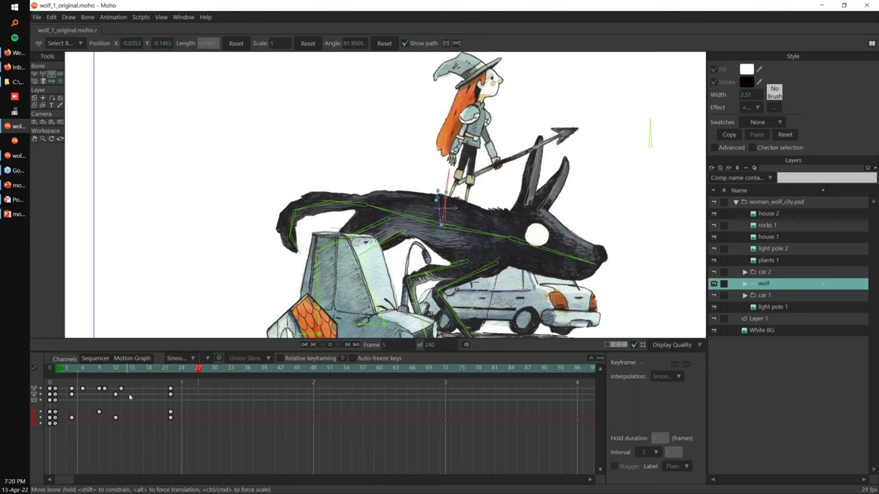
key(space)
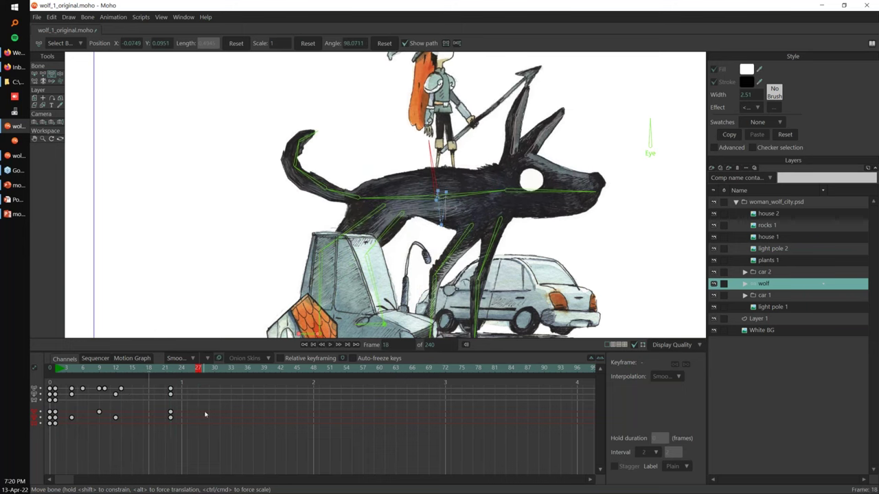
- Move the keyframes at frames 4, 6, 10, 12 and 22 one frame earlier, to 3, 5, 9, 11 and 21
click(73, 369)
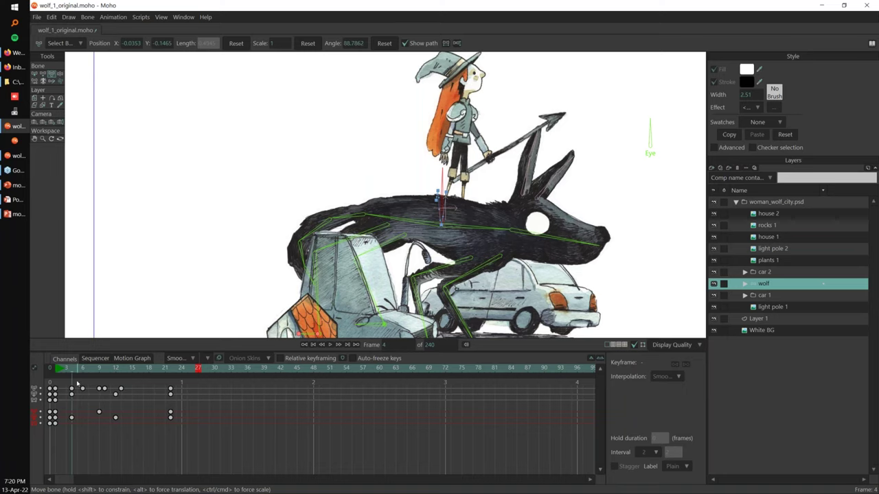
drag(71, 398, 111, 397)
click(116, 394)
key(space)
drag(170, 393, 165, 389)
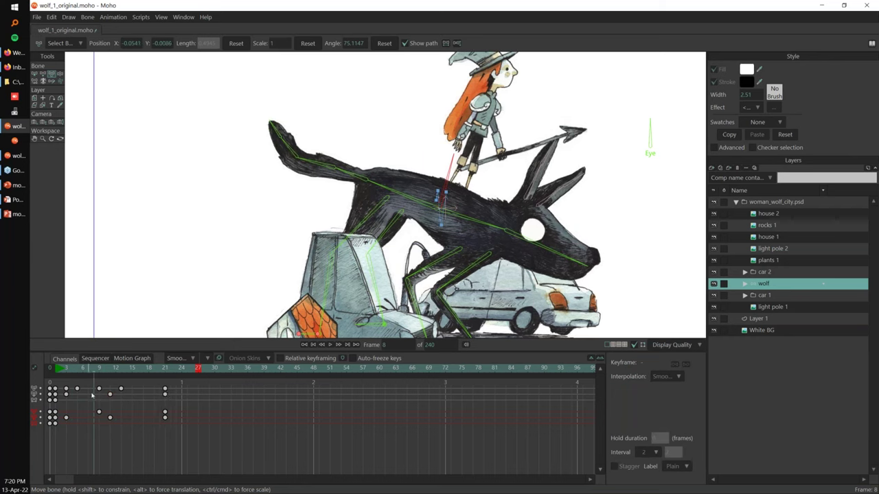
- Play the retimed wolf animation from frame 1 and scrub the timeline, stopping on the pose at frame 10
click(59, 368)
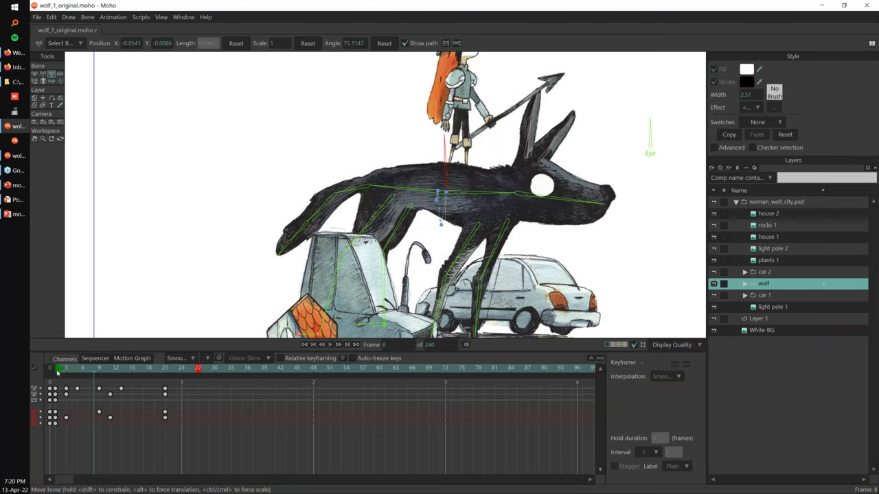
key(space)
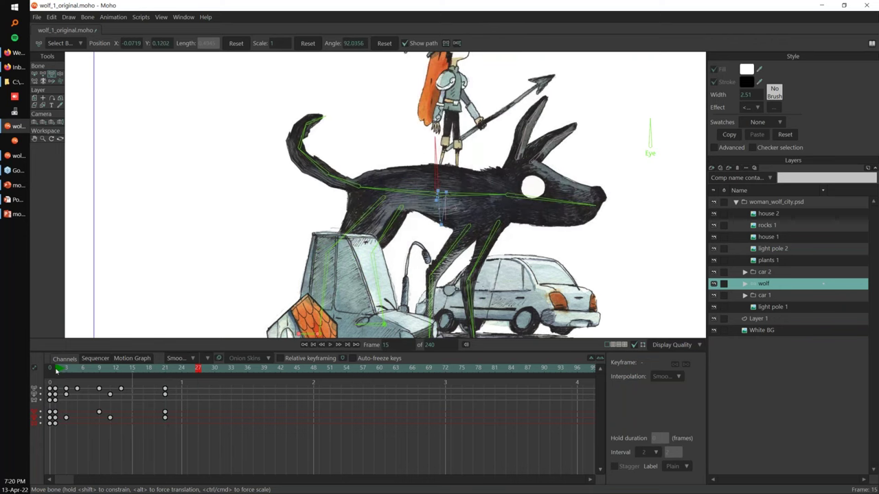
drag(159, 409, 99, 428)
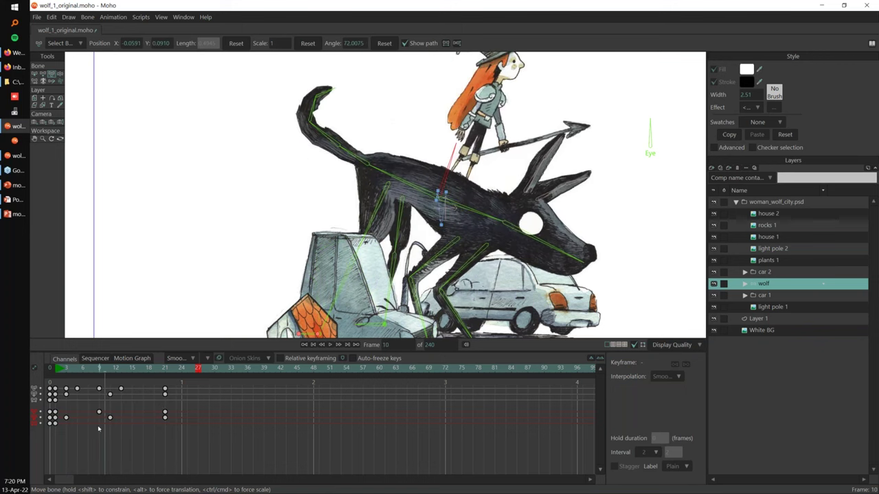
drag(60, 371, 105, 440)
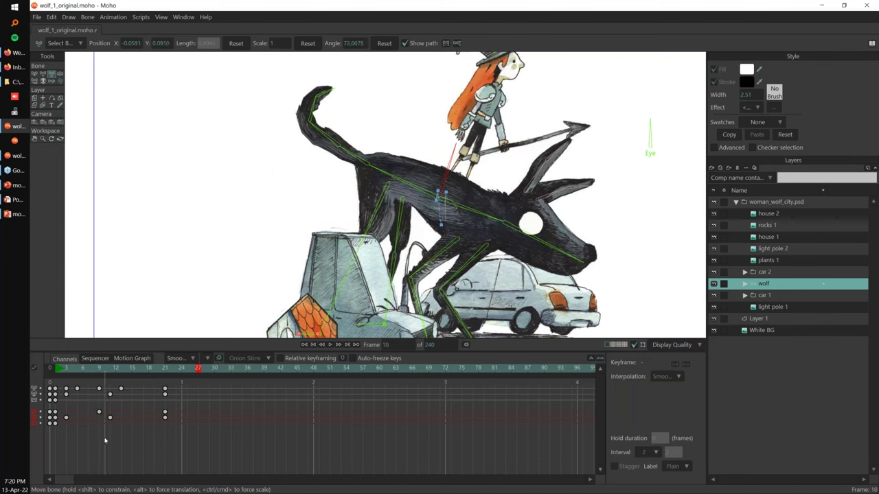
key(alt+Tab)
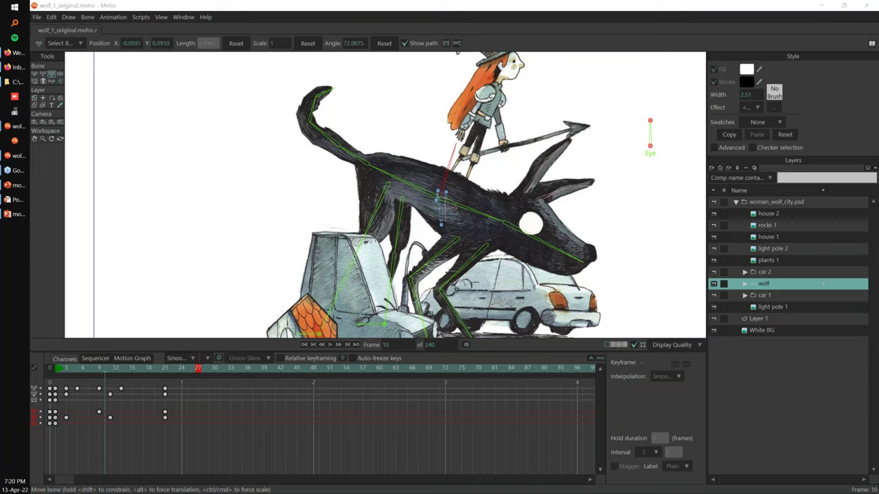
- Delete the wolf's keyframes from frame 3 through frame 21 and return to frame 1
click(205, 417)
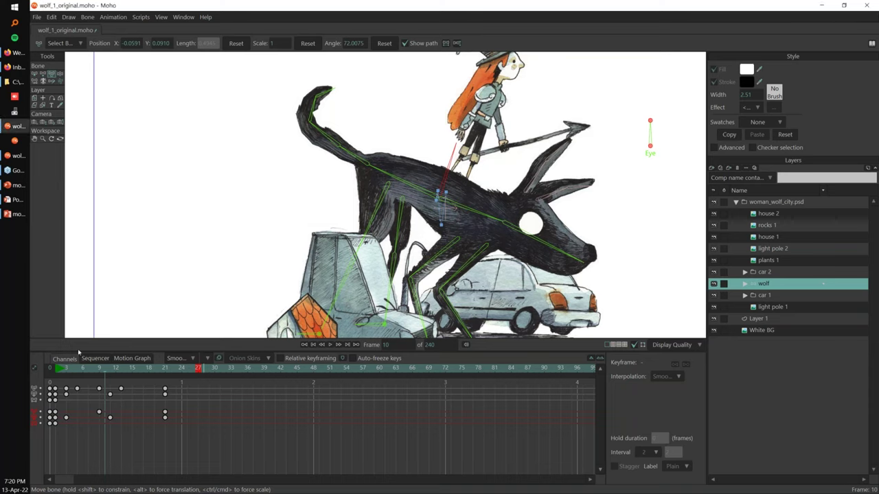
click(58, 370)
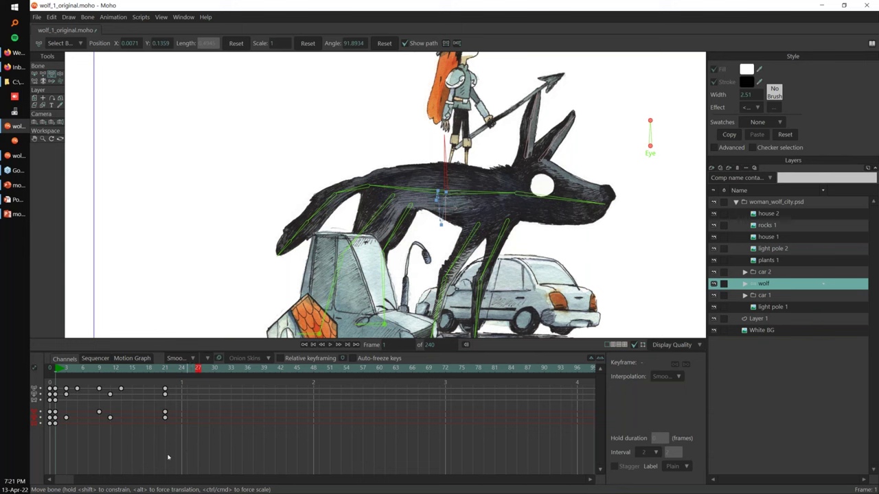
click(91, 371)
drag(66, 375, 189, 421)
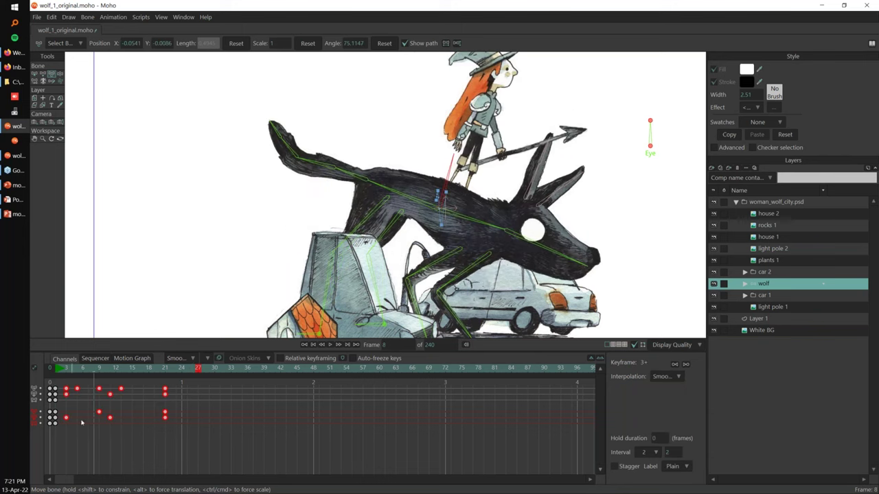
key(Delete)
click(56, 369)
- Open the cosmonaut_01.moho project
click(22, 80)
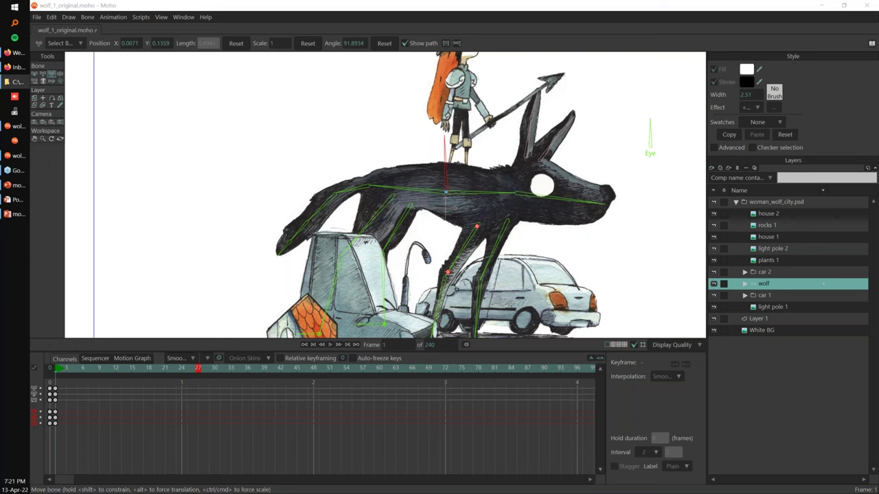
click(289, 414)
key(ctrl+o)
key(ctrl+v)
key(Return)
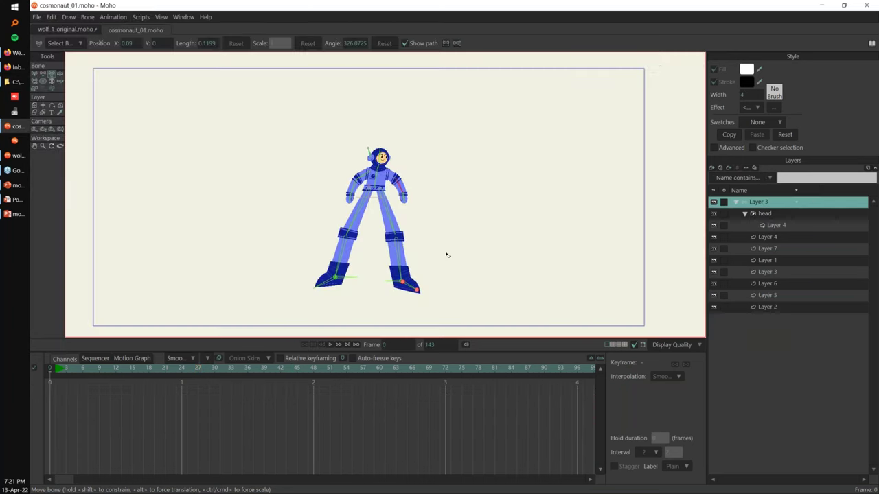
- Key the cosmonaut's full starting pose at frame 1 and check the default keyframe interval
click(58, 370)
drag(445, 268, 427, 255)
scroll(447, 265, up, 1)
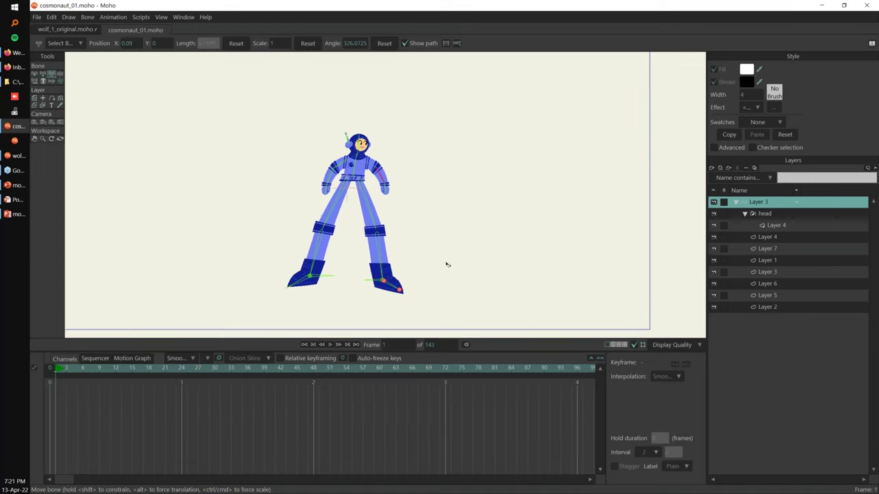
key(ctrl+f)
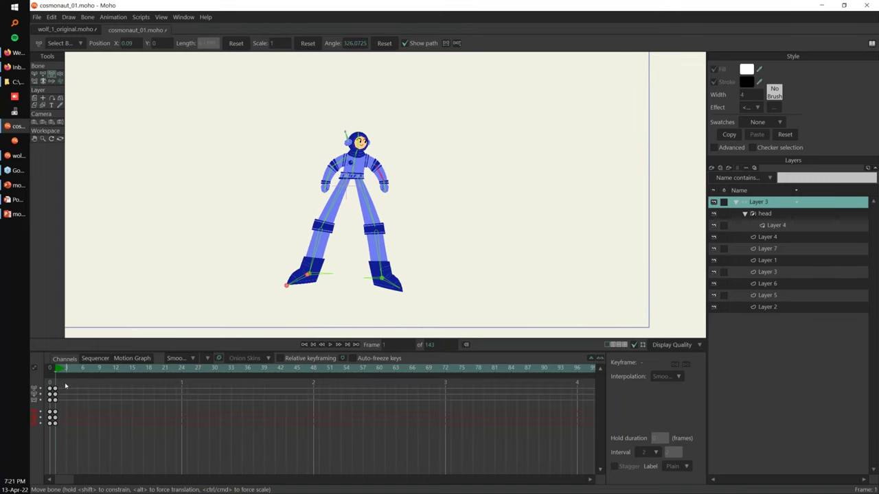
drag(66, 386, 53, 403)
click(209, 357)
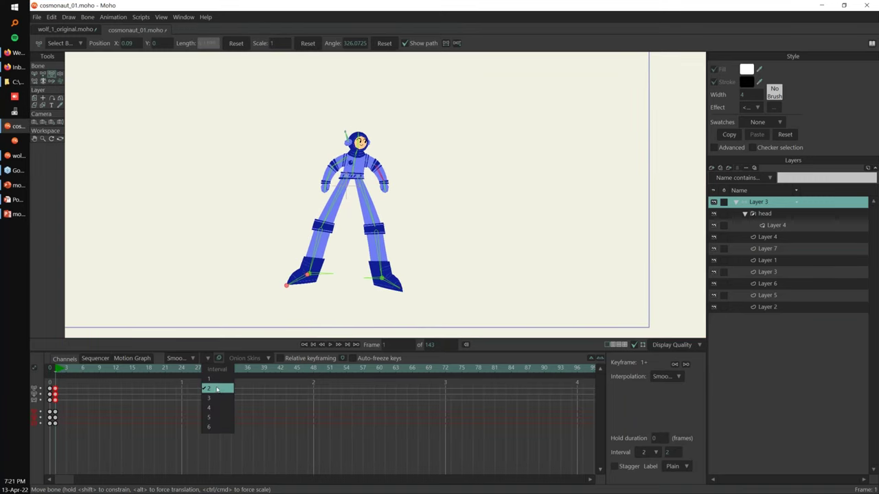
click(179, 460)
- At frame 7, lower the cosmonaut's torso into a deep crouch with the knees bent outward
drag(81, 371, 92, 373)
key(z)
scroll(435, 140, up, 3)
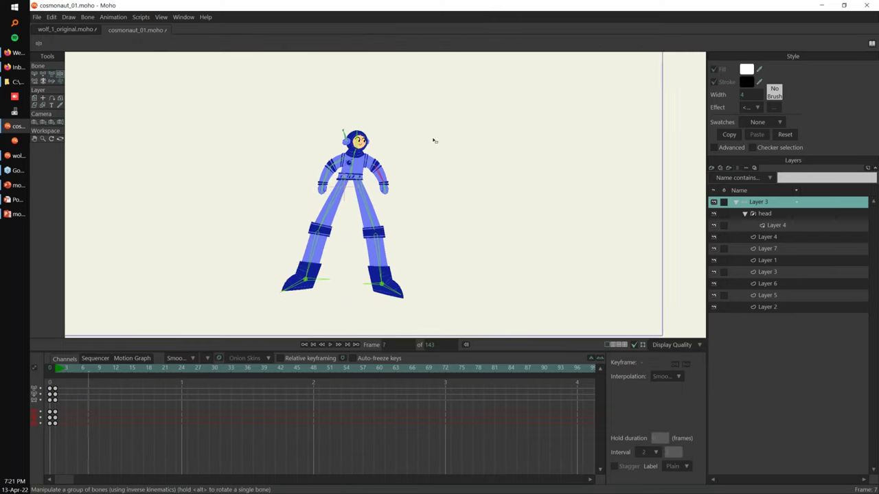
drag(342, 174, 340, 216)
drag(340, 216, 344, 136)
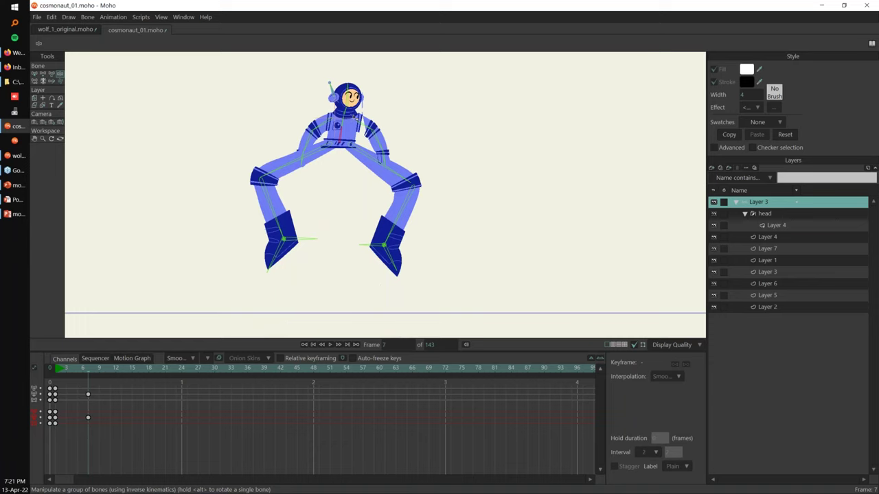
- Select both foot bones and enable Independent angle in their bone constraints
key(b)
drag(379, 259, 471, 294)
click(100, 43)
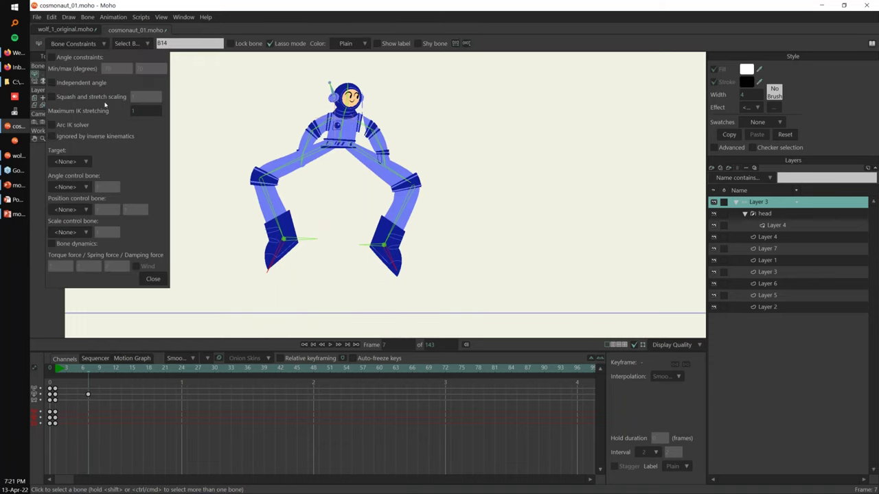
click(98, 83)
click(154, 279)
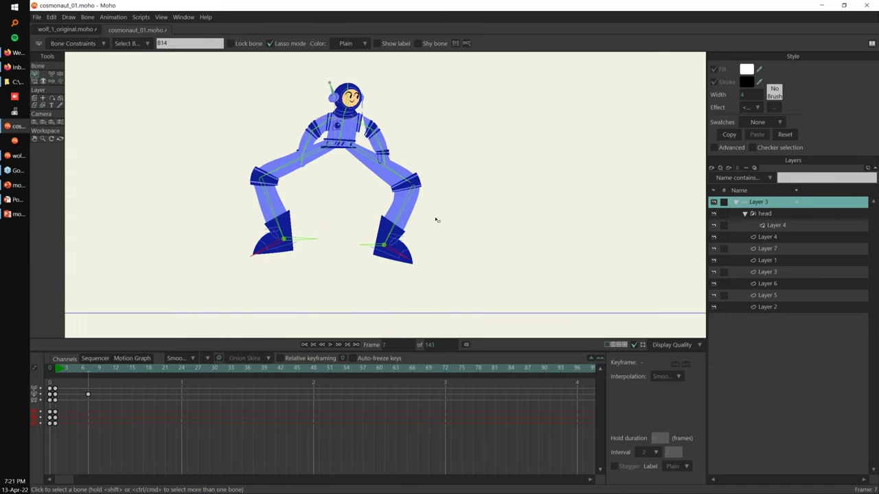
- Key the full crouch pose at frame 7, bend the arms at the elbows, and preview the motion from frame 2
drag(436, 219, 417, 235)
key(ctrl+f)
key(z)
drag(287, 159, 278, 151)
drag(354, 159, 356, 139)
drag(60, 373, 60, 410)
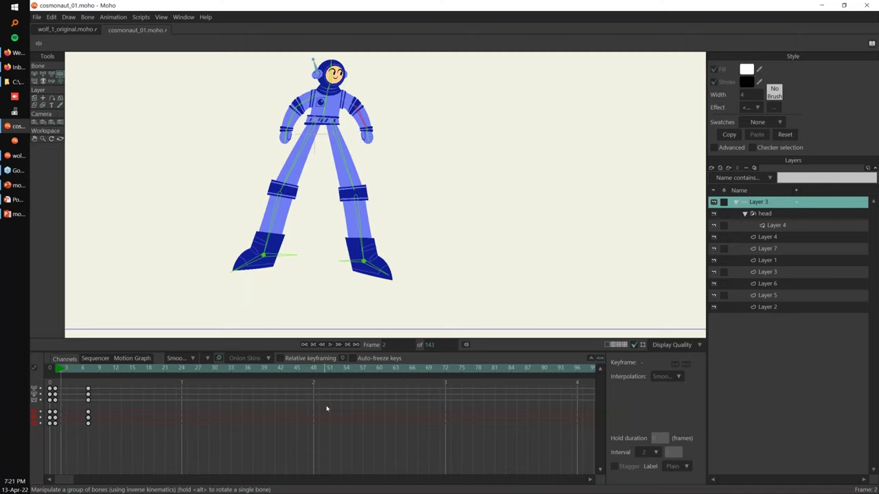
click(330, 345)
click(329, 344)
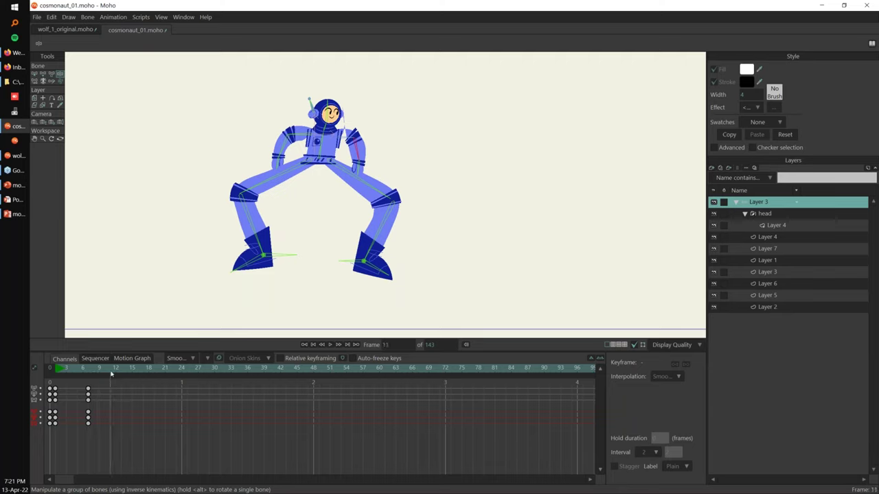
- Lower the torso slightly further at frame 11 and key the full crouch pose
drag(320, 144, 323, 157)
drag(72, 369, 113, 390)
key(ctrl+f)
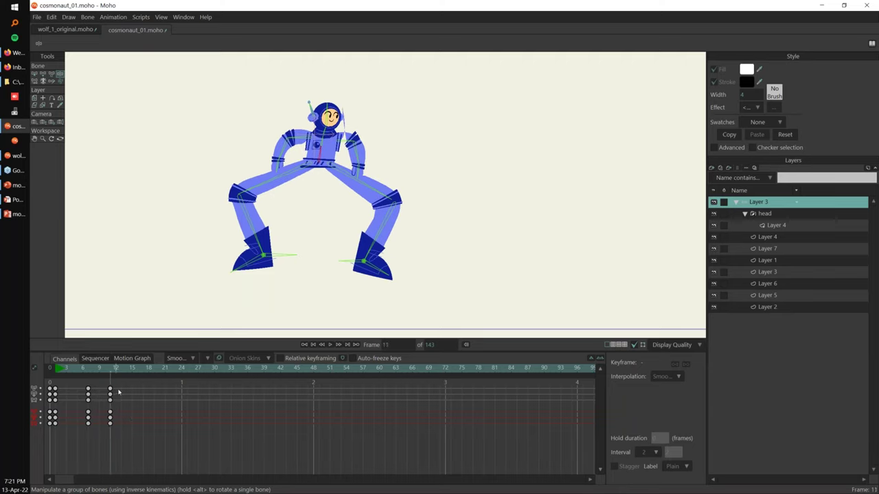
- Pose the takeoff at frame 12 with the torso stretched upward, both arms raised, and the feet brought together
click(116, 372)
drag(321, 141, 326, 85)
scroll(321, 158, down, 2)
drag(278, 81, 291, 72)
drag(267, 282, 287, 300)
click(269, 287)
drag(325, 285, 312, 303)
drag(308, 133, 299, 125)
- Bind the armpit points of the arm's Layer 3 vector layer to the upper arm bone
scroll(331, 122, up, 4)
drag(328, 170, 342, 218)
alt+right_click(307, 189)
scroll(336, 187, up, 2)
key(i)
alt+click(286, 161)
mouse_move(317, 177)
mouse_down()
mouse_move(281, 169)
mouse_move(337, 189)
mouse_up()
key(Return)
scroll(348, 147, down, 4)
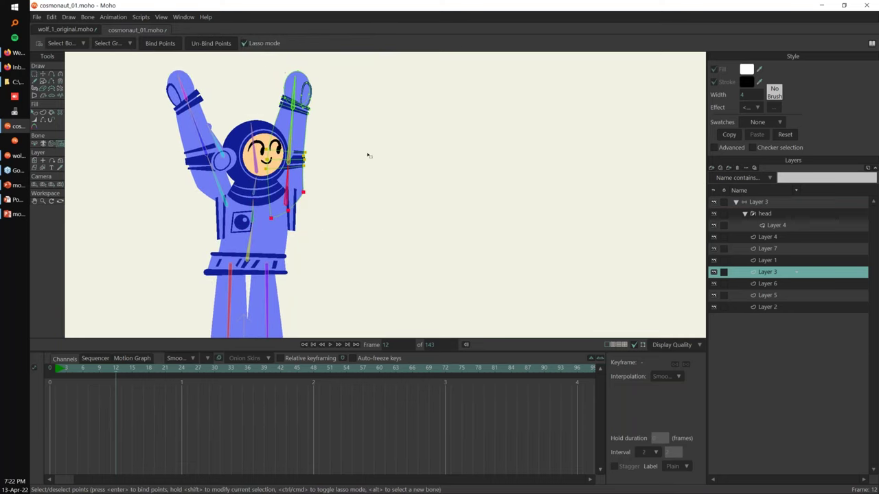
- Return to the Layer 3 bone rig and lift the torso and feet into the air at frame 13
click(759, 202)
drag(100, 371, 122, 371)
key(z)
drag(361, 184, 361, 154)
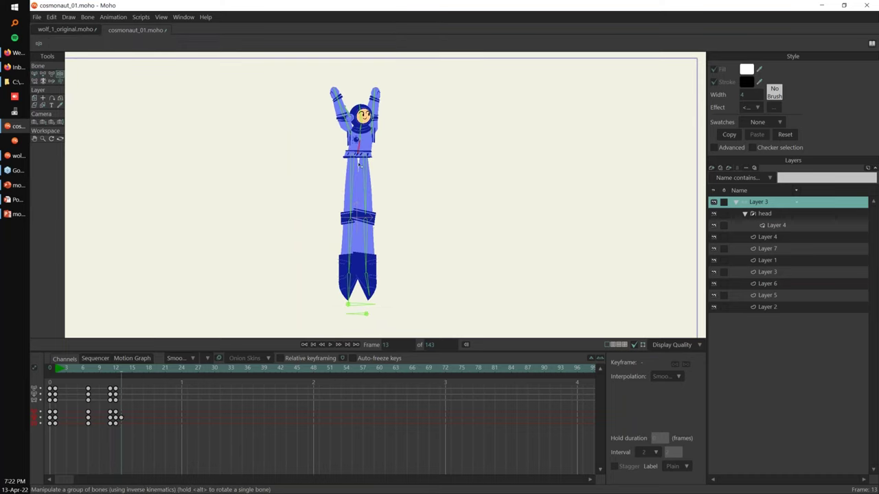
drag(359, 306, 375, 244)
drag(358, 149, 361, 124)
scroll(385, 121, down, 2)
- At frame 17, raise the torso higher, spread the feet apart, and adjust the raised arms
drag(88, 381, 143, 409)
drag(354, 177, 353, 159)
drag(342, 266, 331, 250)
drag(353, 253, 377, 241)
drag(332, 131, 349, 140)
- Copy the starting pose keyframes from frame 1 to frame 21
click(79, 372)
drag(80, 373, 165, 416)
drag(63, 388, 54, 402)
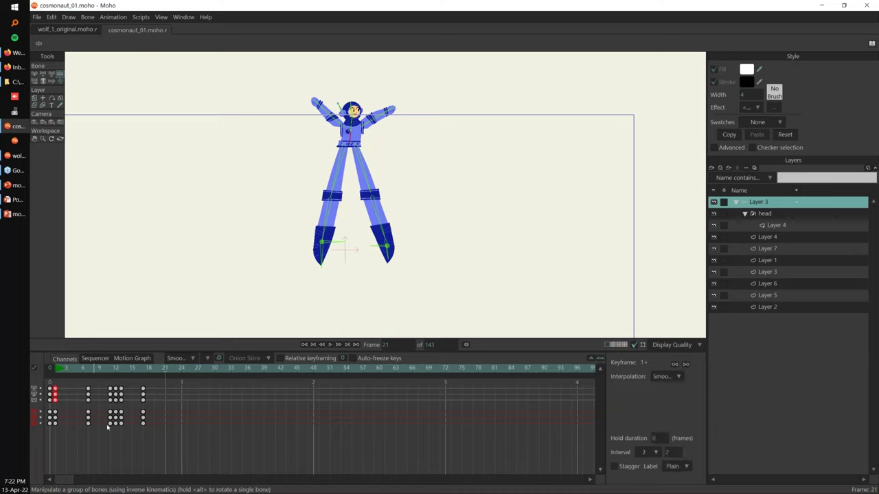
key(ctrl+v)
click(210, 408)
- Lower the torso into a landing crouch at frame 21 and raise it again at frame 25
drag(116, 371, 166, 410)
drag(351, 237, 352, 252)
drag(374, 183, 376, 111)
drag(131, 368, 188, 408)
drag(354, 180, 355, 164)
- Move both foot targets lower at frame 19 for the descent
drag(165, 371, 155, 376)
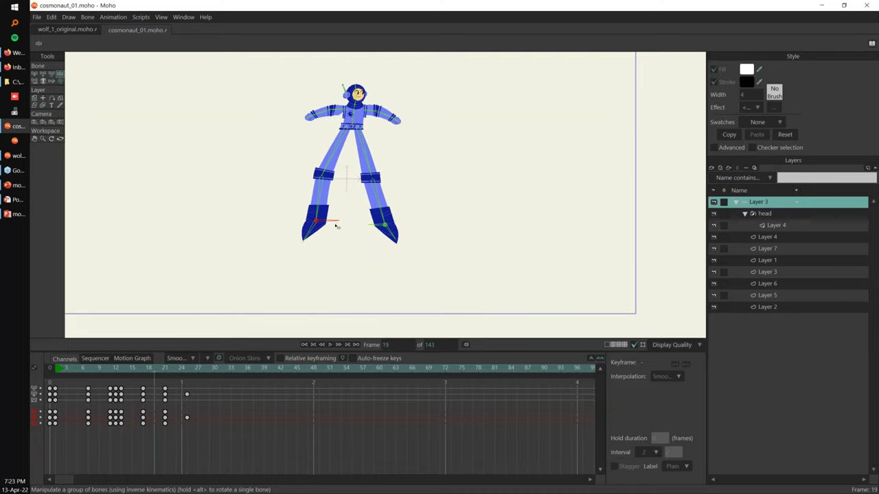
drag(331, 221, 336, 232)
drag(389, 225, 371, 233)
- Return to frame 1 and play the jump animation twice
drag(80, 369, 55, 386)
drag(372, 182, 343, 195)
scroll(344, 236, up, 2)
key(space)
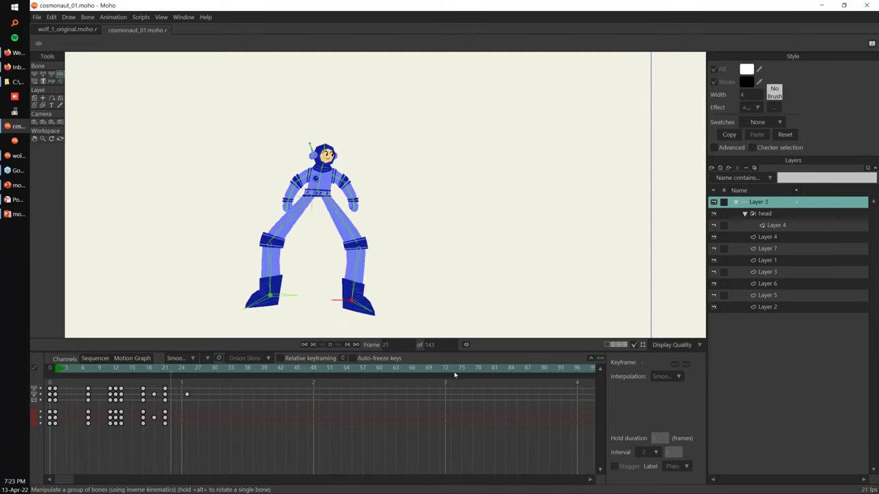
key(space)
click(59, 369)
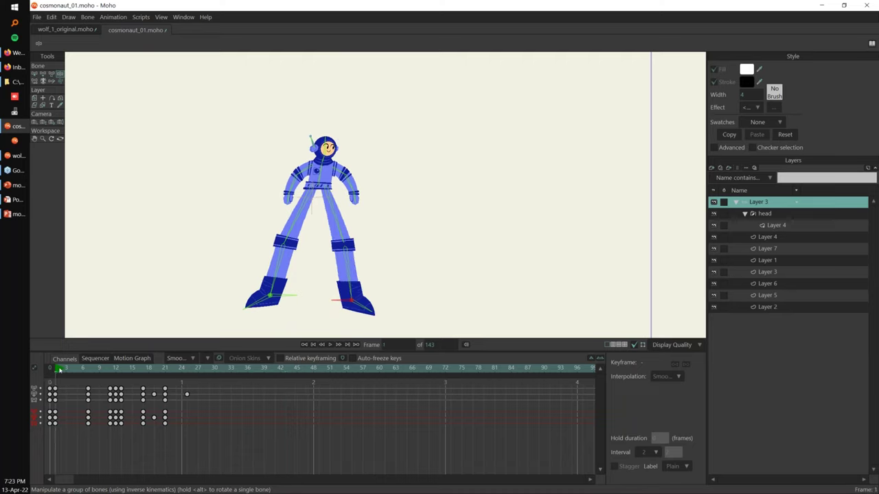
key(space)
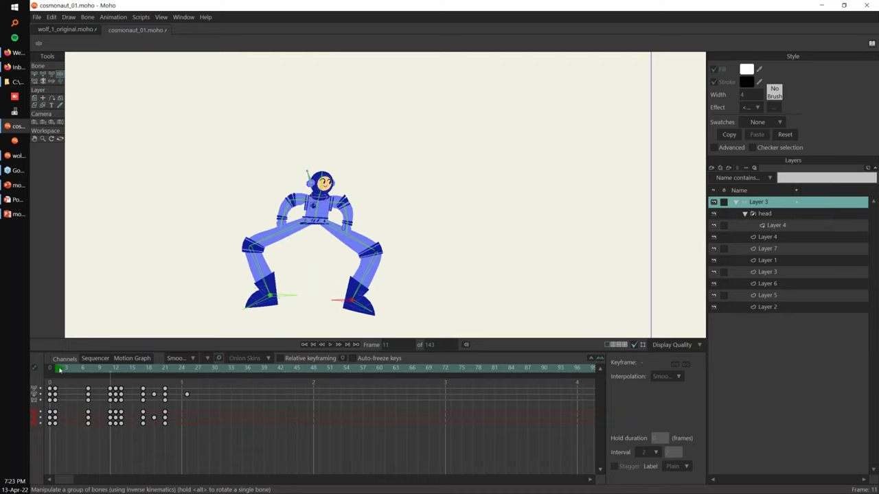
- Compare frames 11 and 12, and lower both raised arms at frame 12 so they extend out to the sides
click(110, 370)
click(117, 384)
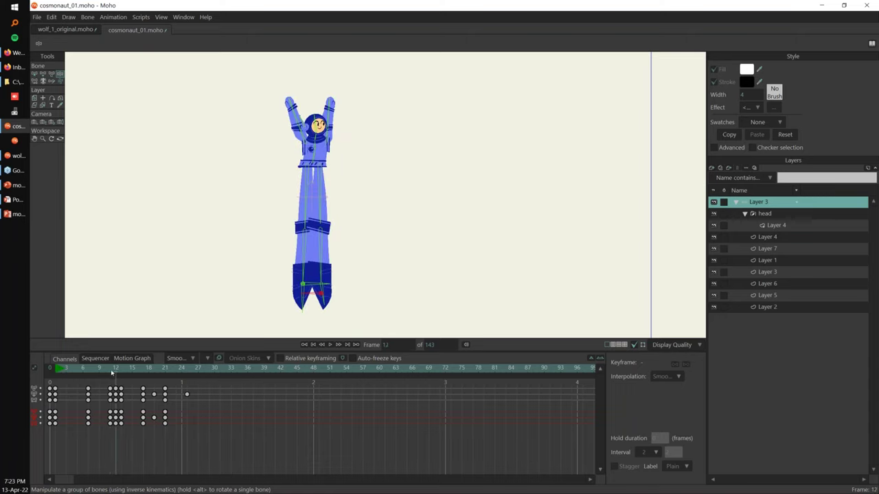
click(113, 374)
click(117, 370)
drag(288, 93, 282, 182)
drag(337, 134, 337, 180)
drag(283, 169, 287, 172)
drag(117, 373, 117, 405)
drag(302, 156, 265, 182)
drag(341, 203, 368, 194)
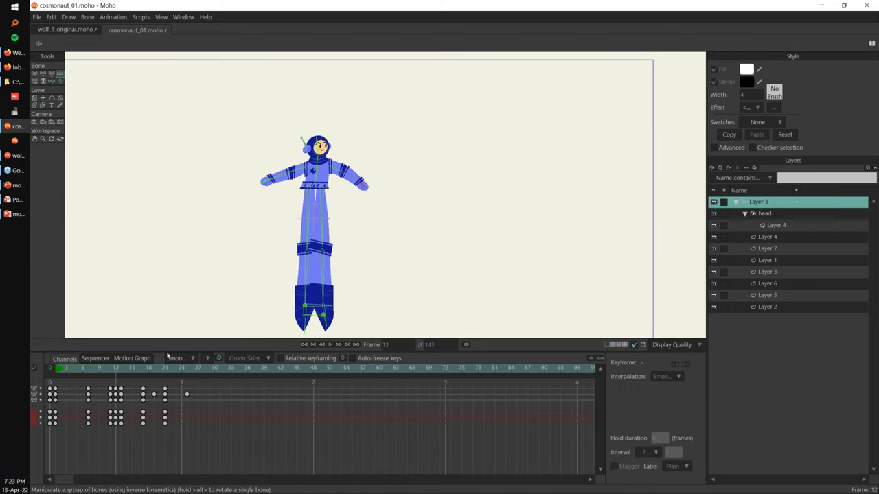
- Key the arm's Layer 3 vector layer at frame 11 and copy those keyframes to frame 13
alt+right_click(357, 180)
drag(362, 227, 355, 249)
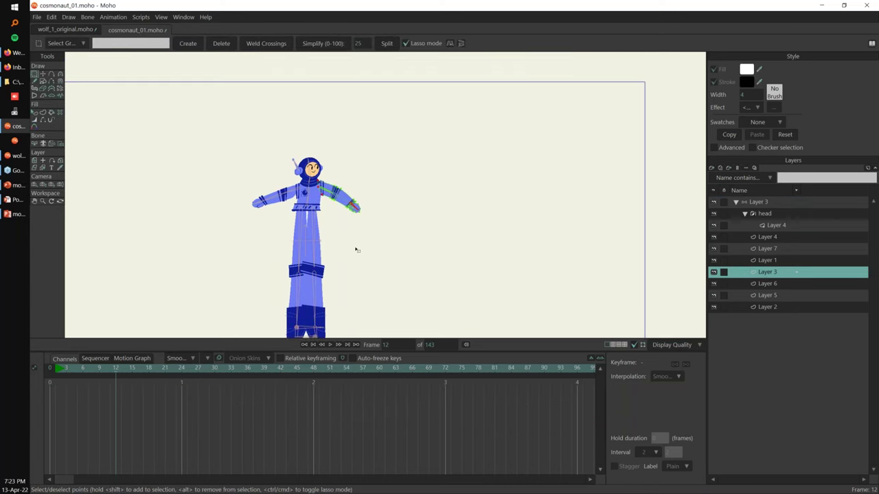
scroll(355, 249, up, 3)
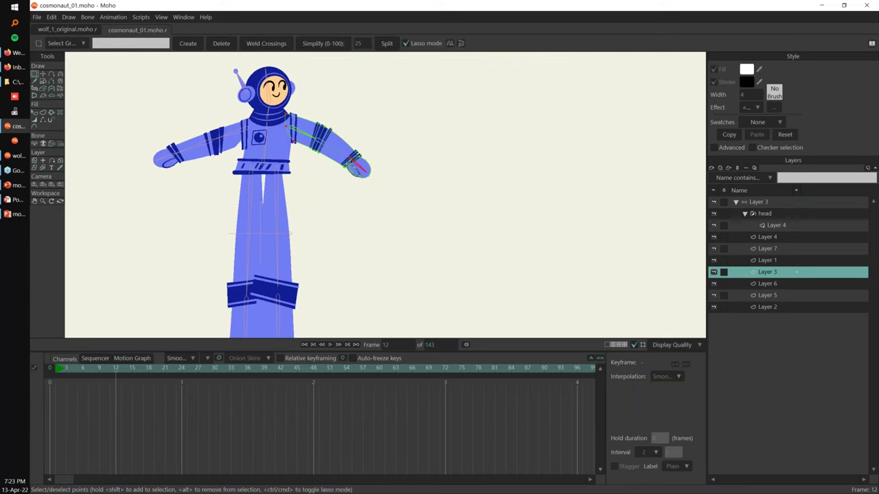
drag(290, 134, 296, 173)
scroll(385, 227, up, 2)
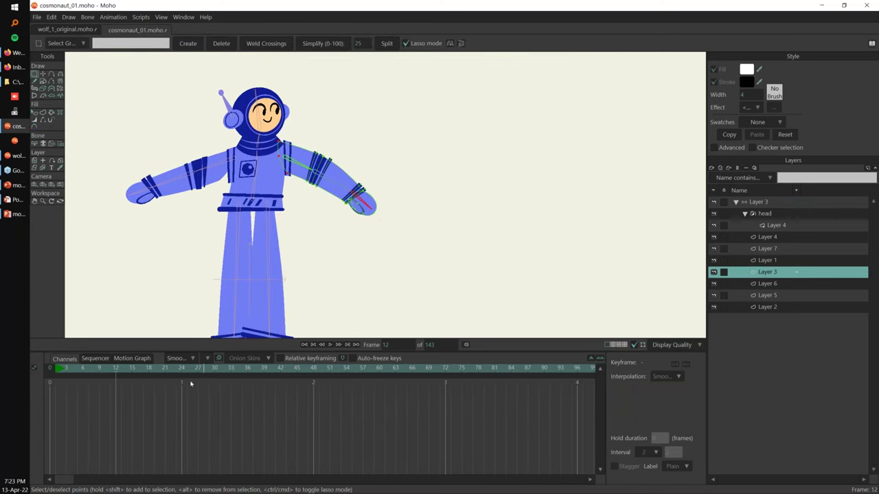
click(111, 373)
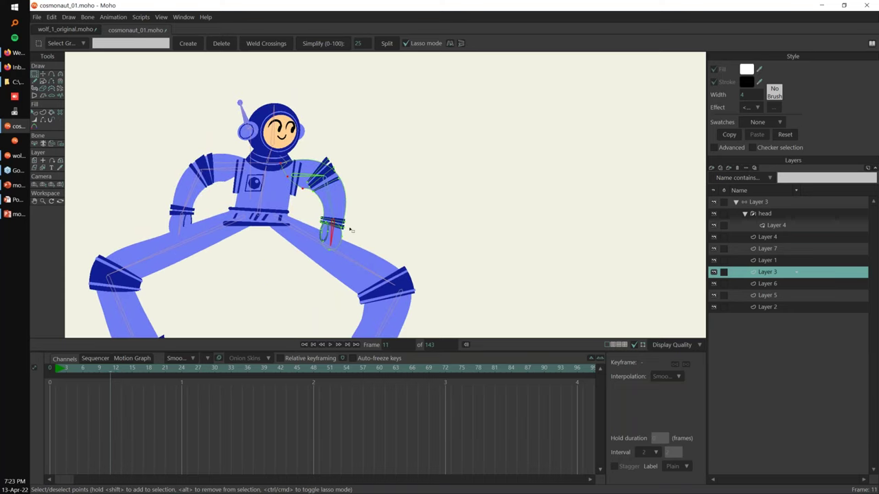
drag(123, 383, 117, 416)
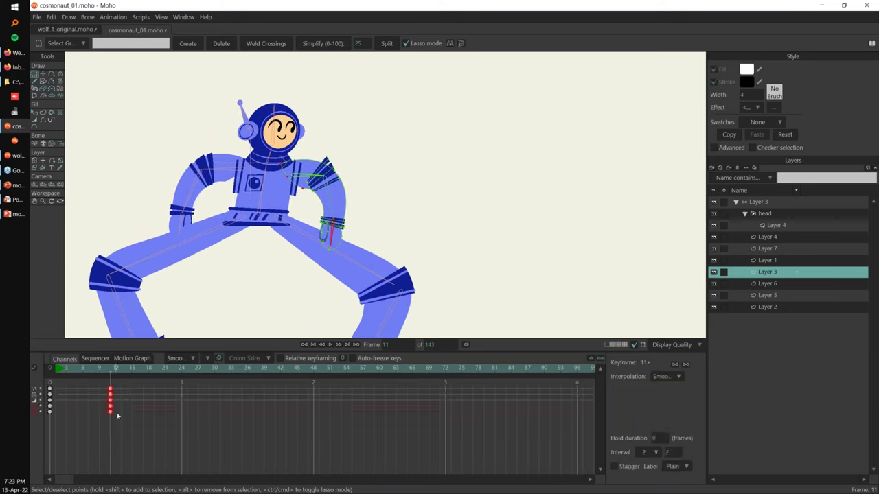
click(121, 373)
drag(357, 206, 451, 224)
scroll(451, 225, down, 3)
drag(229, 290, 174, 366)
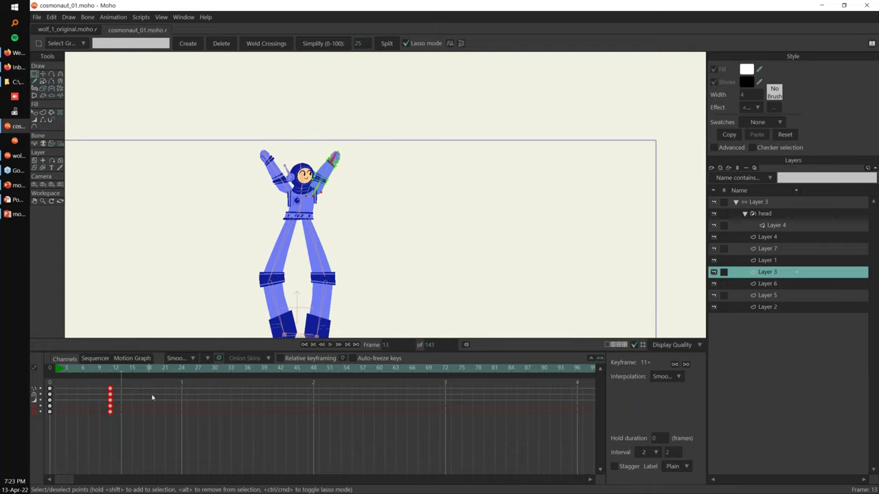
key(ctrl+v)
- Reshape the arm's contour at frame 12 with the Magnet tool, with Selected points only turned off
click(116, 373)
scroll(341, 233, up, 5)
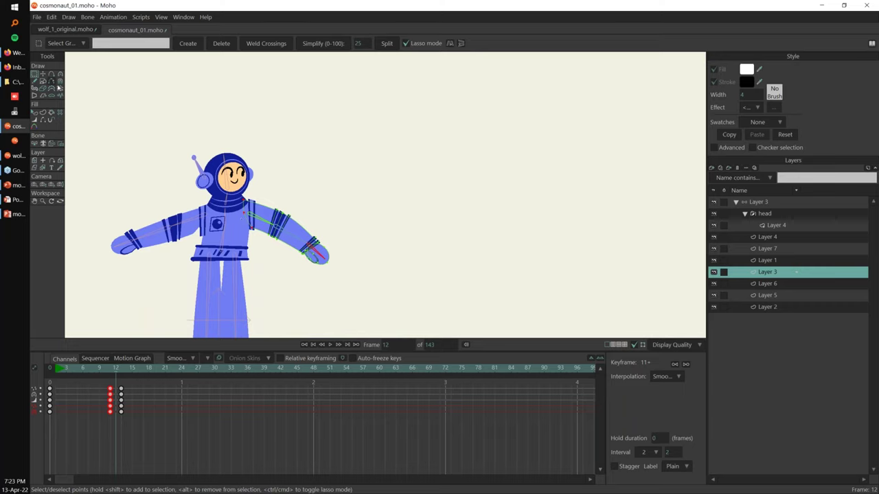
click(60, 81)
click(125, 46)
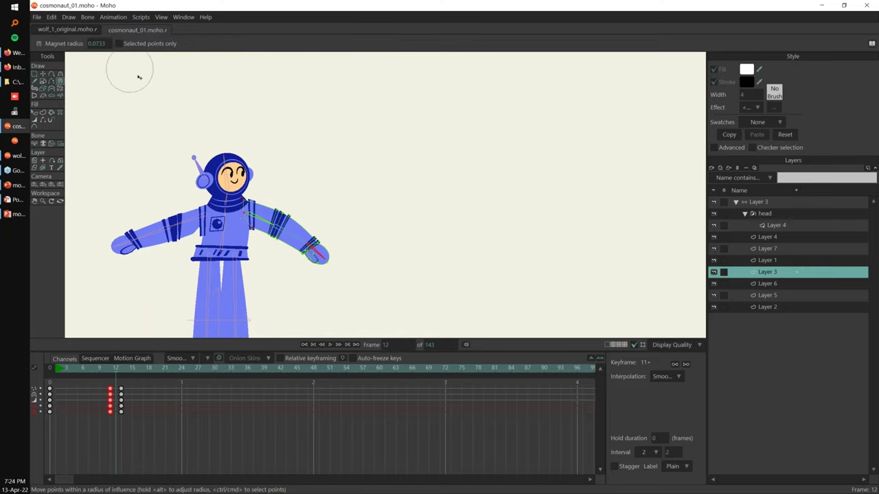
mouse_move(272, 253)
mouse_down()
mouse_move(267, 264)
mouse_move(292, 275)
mouse_move(289, 297)
mouse_move(261, 254)
mouse_up()
drag(294, 289, 283, 295)
drag(266, 249, 260, 252)
drag(104, 369, 122, 381)
scroll(371, 194, down, 3)
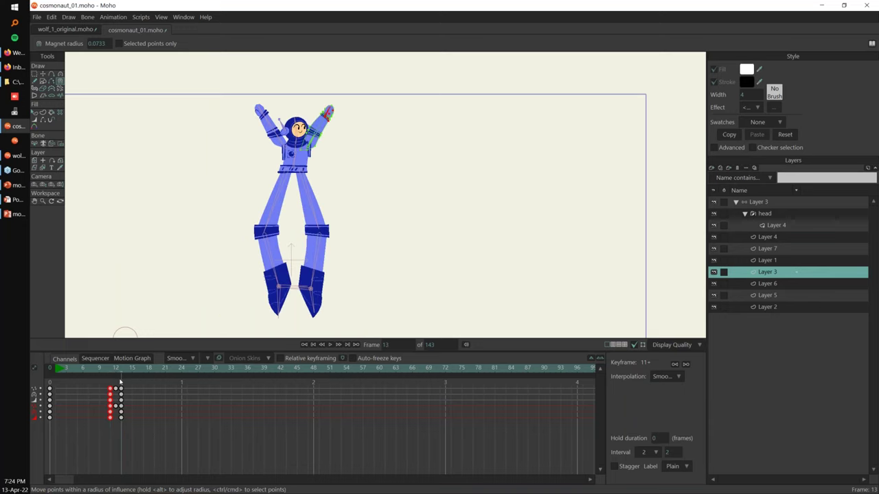
- Select the Layer 3 bone rig, refine the arm pose at frames 12 and 13, and scrub to frame 18
click(115, 381)
click(758, 201)
drag(335, 230, 349, 202)
drag(111, 375, 121, 389)
drag(312, 136, 316, 136)
mouse_move(122, 389)
mouse_down()
mouse_move(110, 390)
mouse_move(122, 389)
mouse_move(117, 396)
mouse_up()
drag(348, 225, 366, 201)
drag(106, 369, 149, 414)
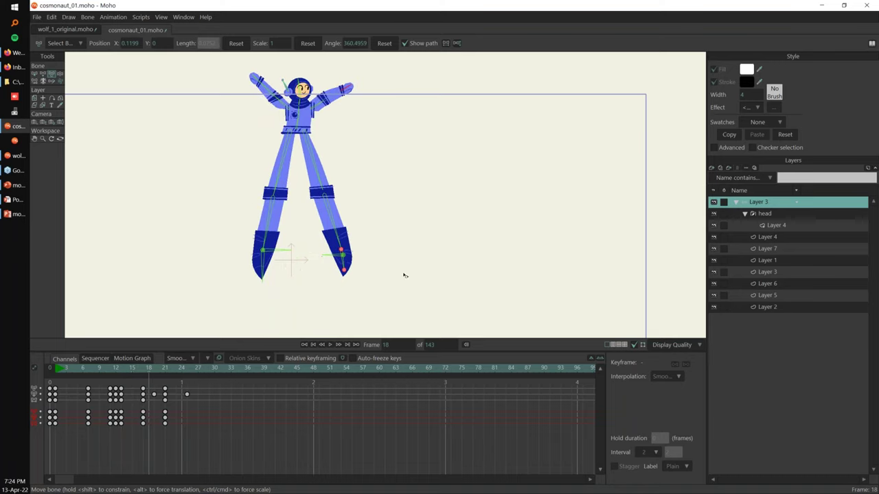
- Play the revised cosmonaut jump from frame 1 with the whole scene in view
click(60, 371)
scroll(469, 202, down, 2)
key(space)
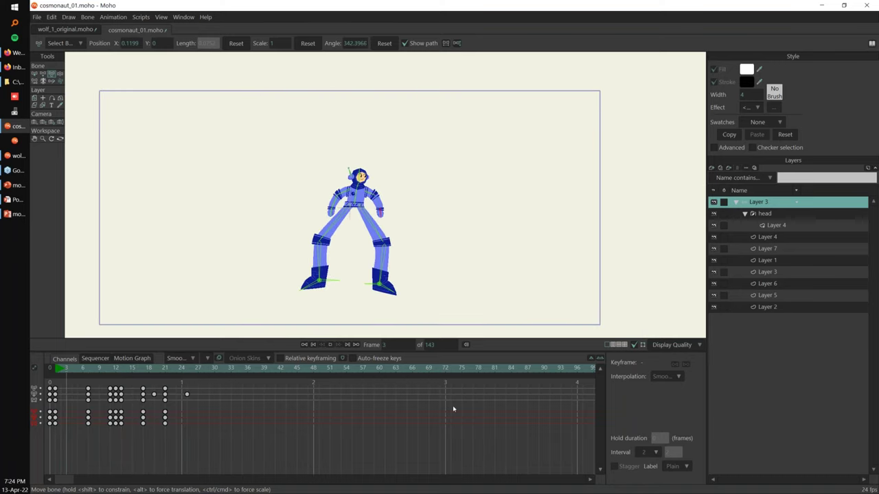
- Scrub through the cosmonaut jump and delete all of Layer 3's keyframes from the timeline
click(84, 373)
drag(105, 370, 172, 423)
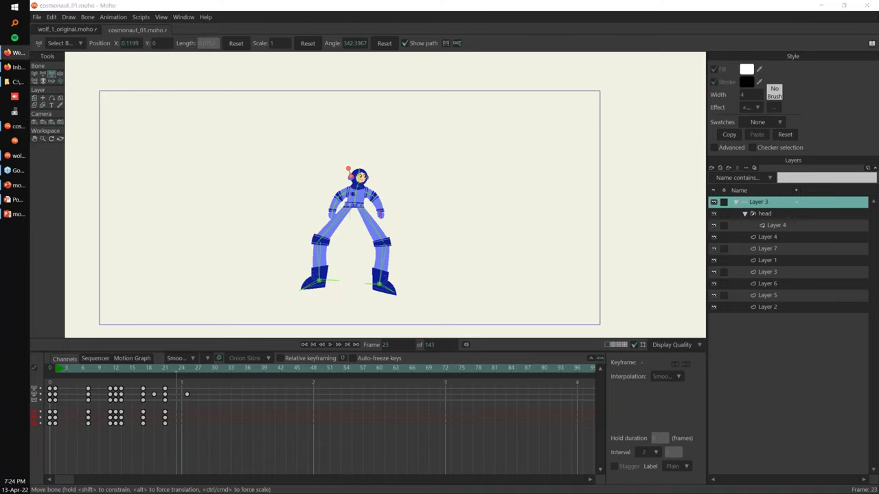
drag(58, 371, 44, 375)
drag(213, 385, 48, 454)
key(Delete)
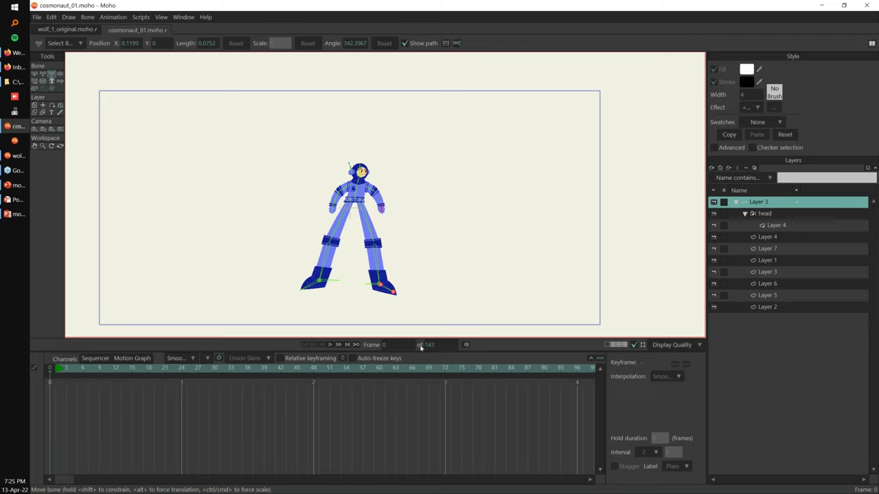
- Inspect the current-frame and total-frame fields in the separate wolf document window, and return to the cosmonaut document
click(363, 56)
key(Down)
click(17, 157)
click(403, 346)
double_click(433, 345)
click(410, 346)
key(Tab)
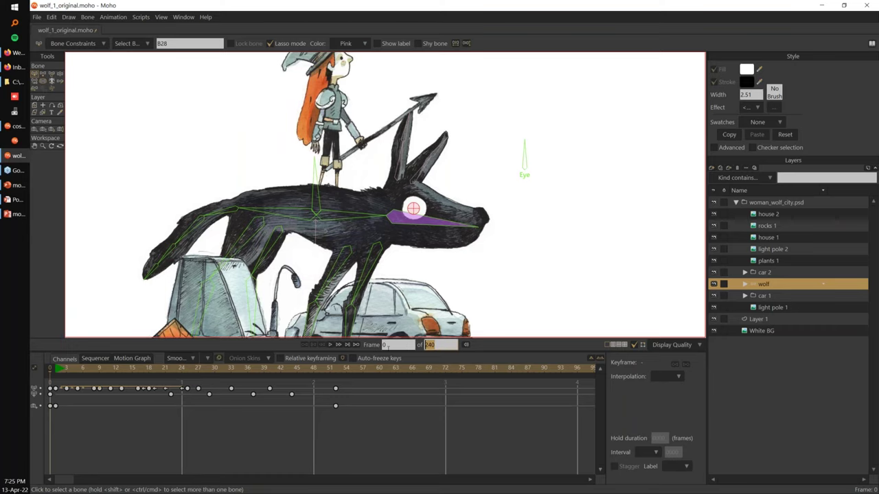
click(17, 127)
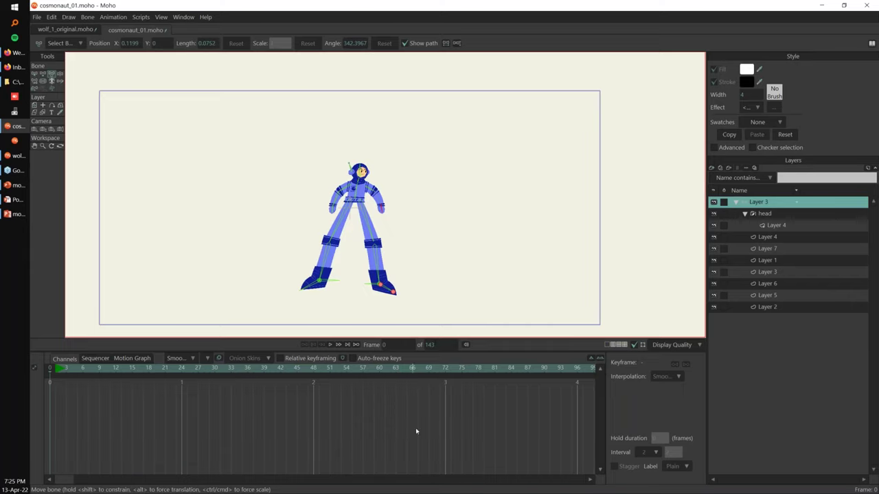
- With Transform Layer at frame 9, set Layer 3's position to X -0.50 and Z 2.75
drag(410, 163, 390, 187)
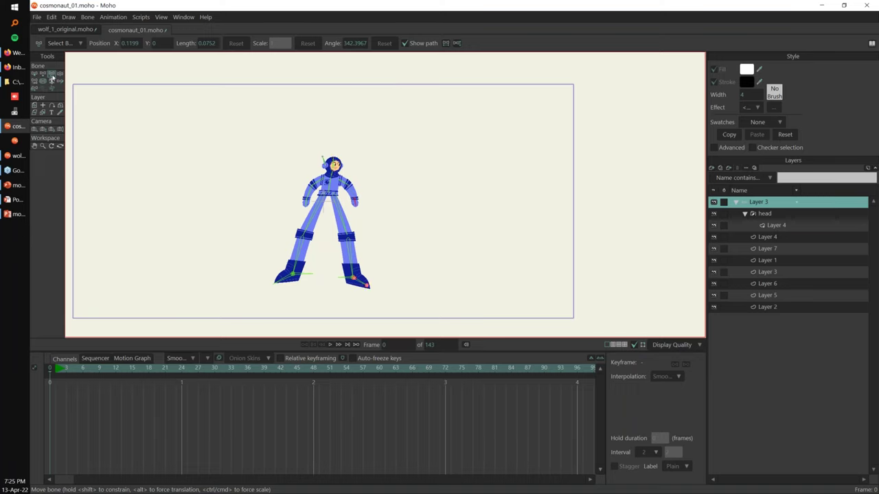
click(35, 105)
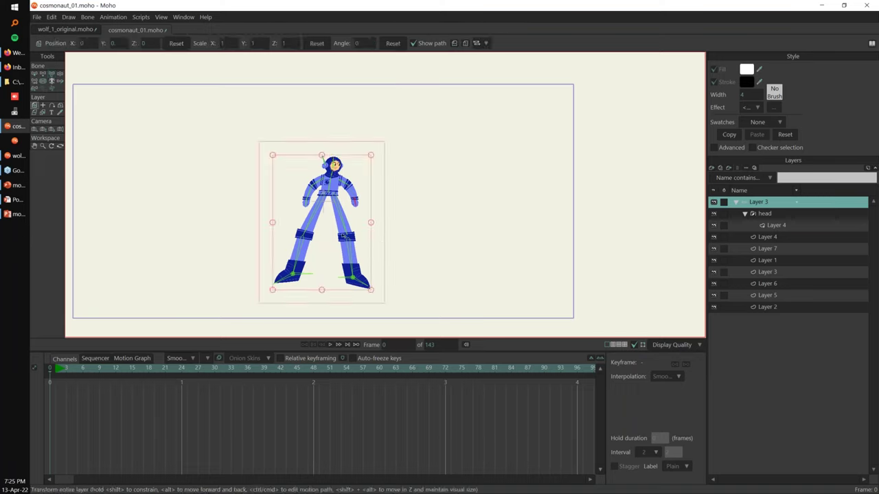
drag(72, 375, 99, 380)
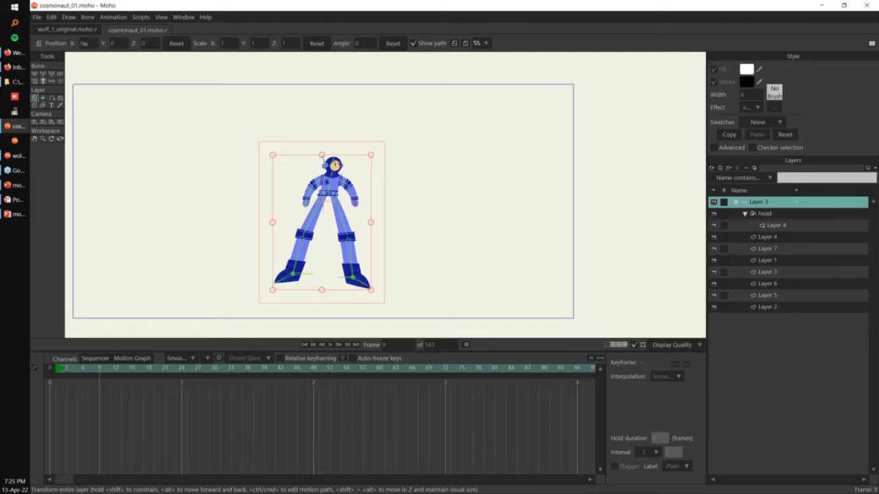
drag(85, 43, 191, 74)
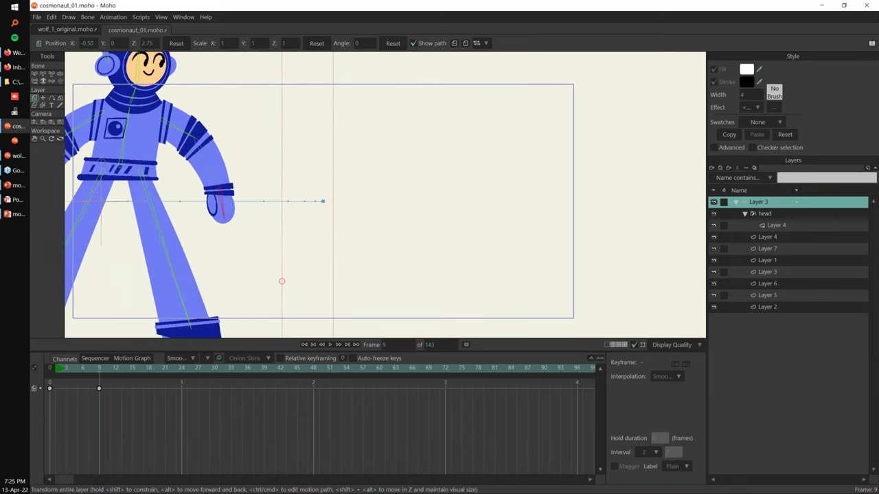
- Set Layer 3's scale at frame 9 to X 0.50, Y 0.50 and Z 0
drag(265, 44, 288, 68)
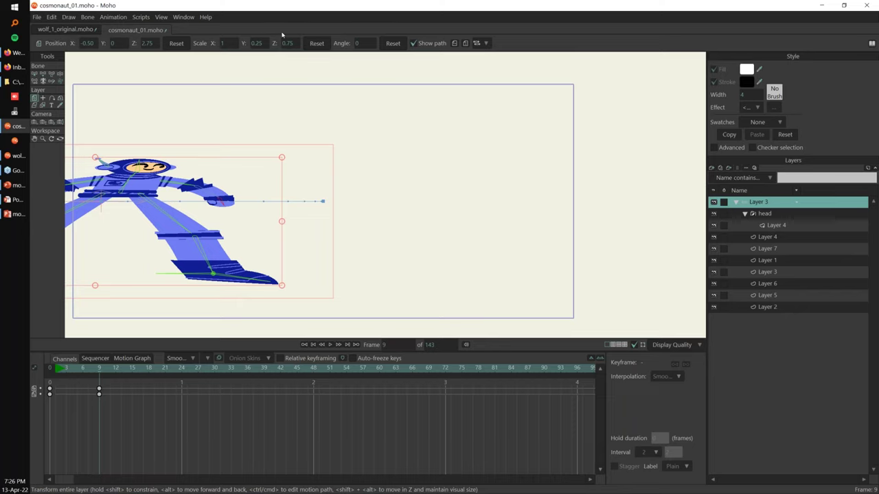
drag(288, 53, 283, 55)
drag(261, 43, 269, 48)
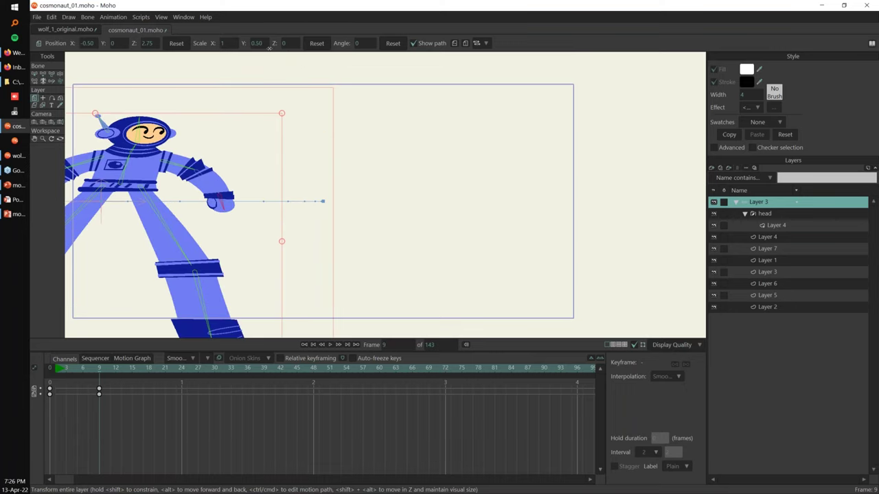
drag(213, 43, 212, 76)
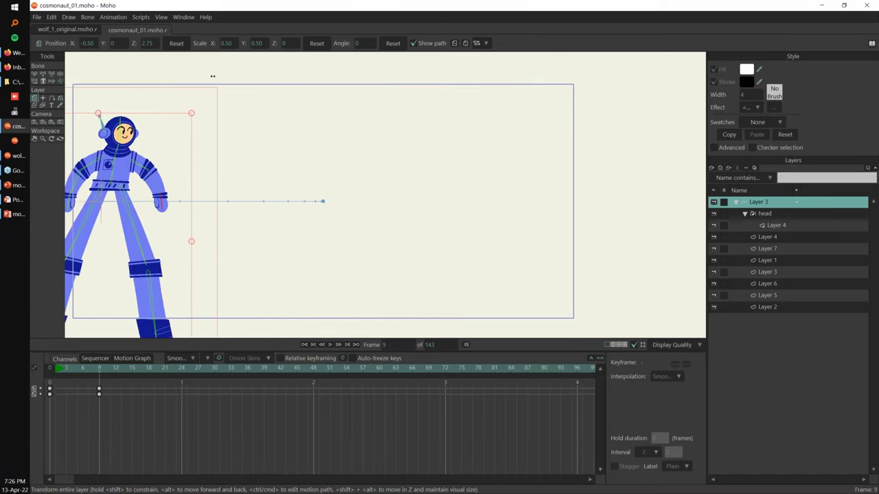
- Set Layer 3's X and Y scale at frame 9 to 1
click(232, 42)
text(1)
key(Return)
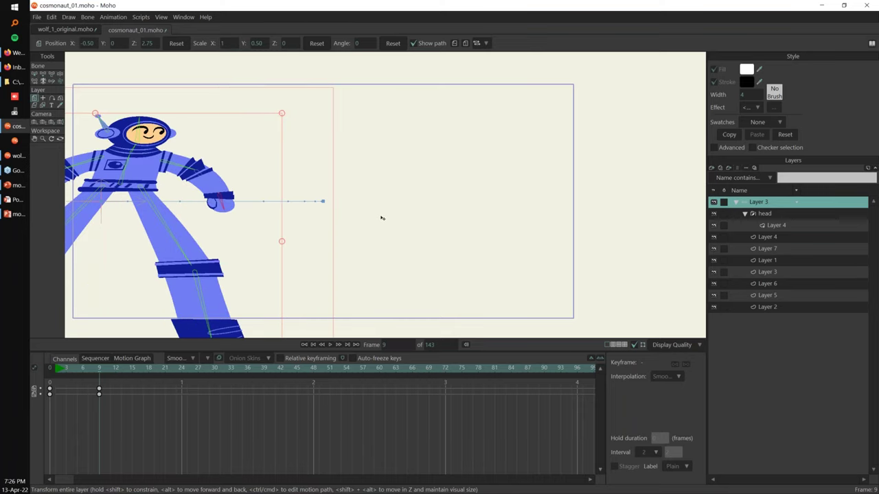
click(256, 43)
text(1)
key(Return)
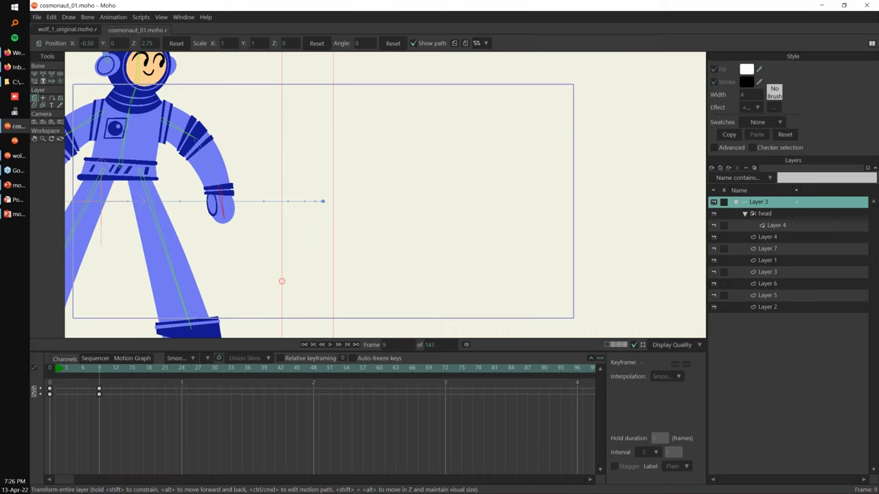
- Examine the animated compositing effects in Layer 3's Layer Settings, including blur radius and opacity, and close the dialog
scroll(489, 192, down, 4)
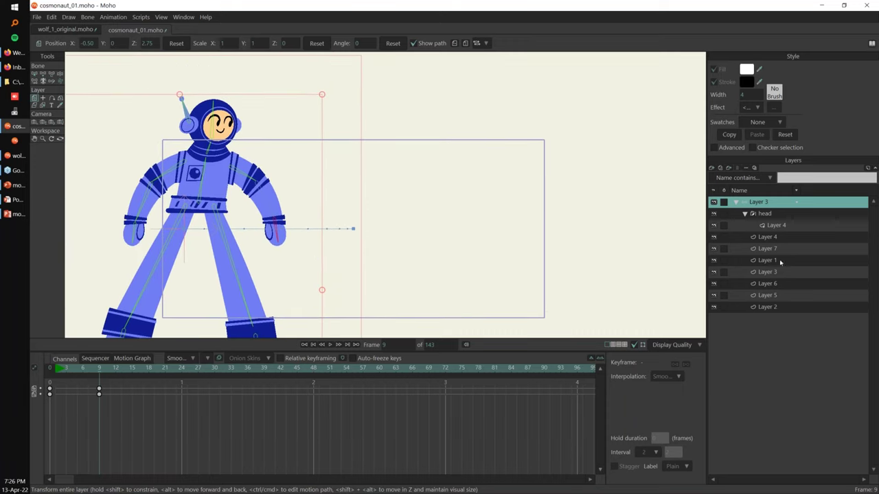
double_click(759, 203)
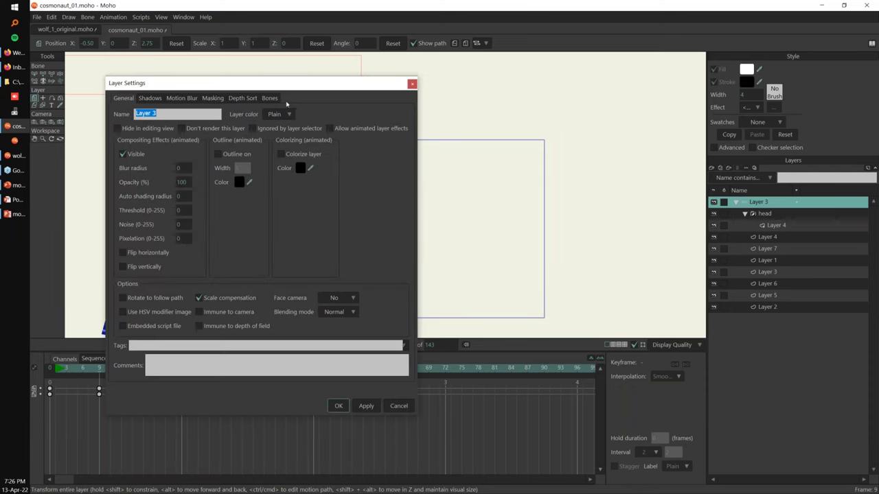
drag(309, 89, 419, 79)
drag(305, 162, 265, 191)
drag(156, 222, 319, 202)
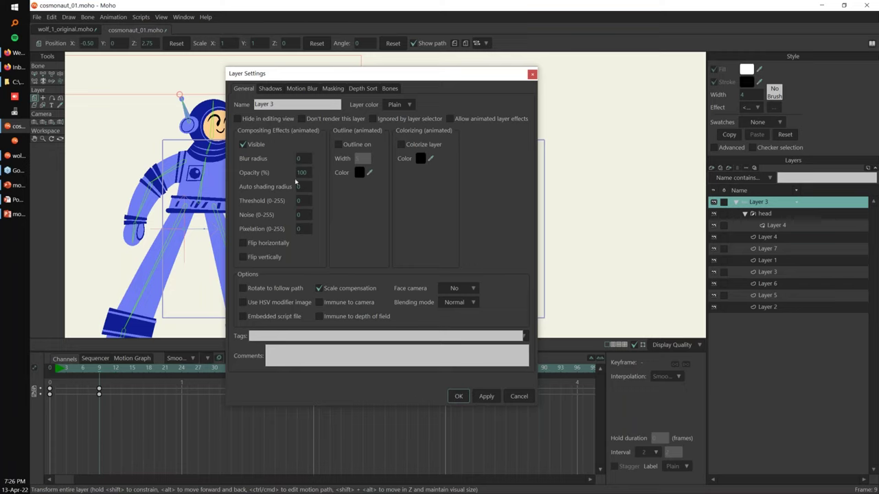
drag(314, 166, 309, 173)
double_click(306, 173)
double_click(308, 159)
click(305, 173)
click(458, 396)
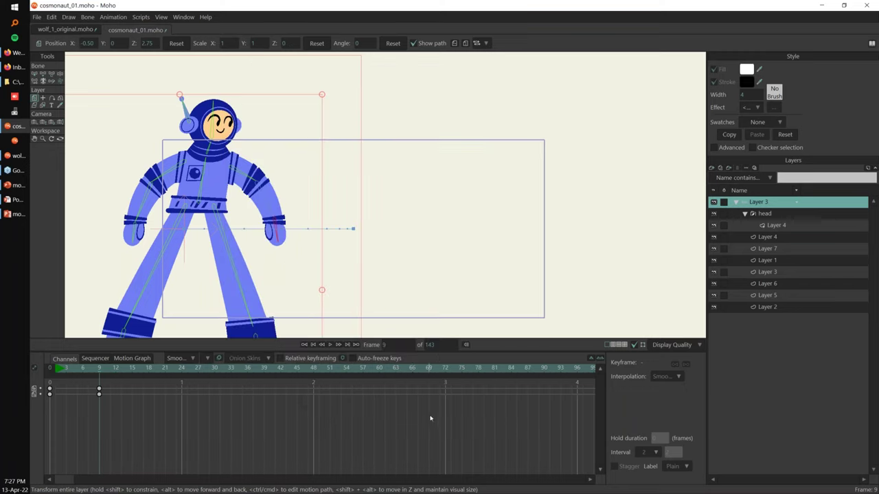
- Switch to the wolf_1_original.moho document and delete the wolf rig's keyframes
click(69, 30)
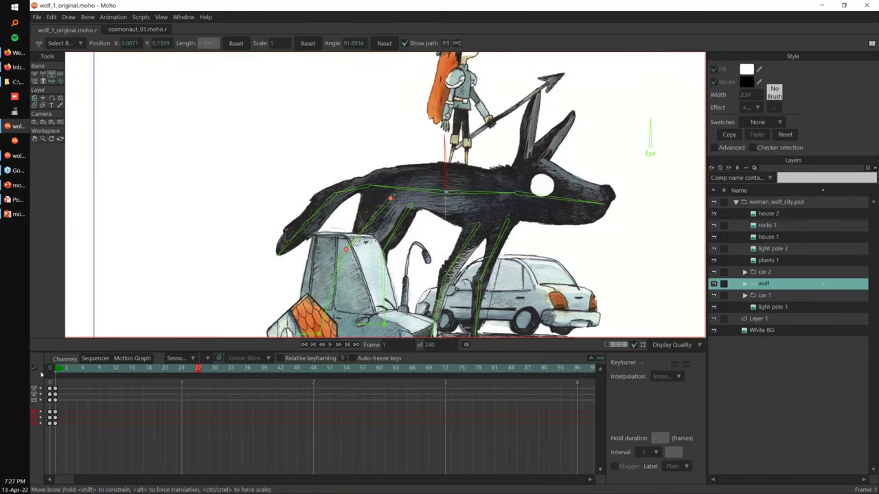
drag(70, 387, 54, 435)
key(Delete)
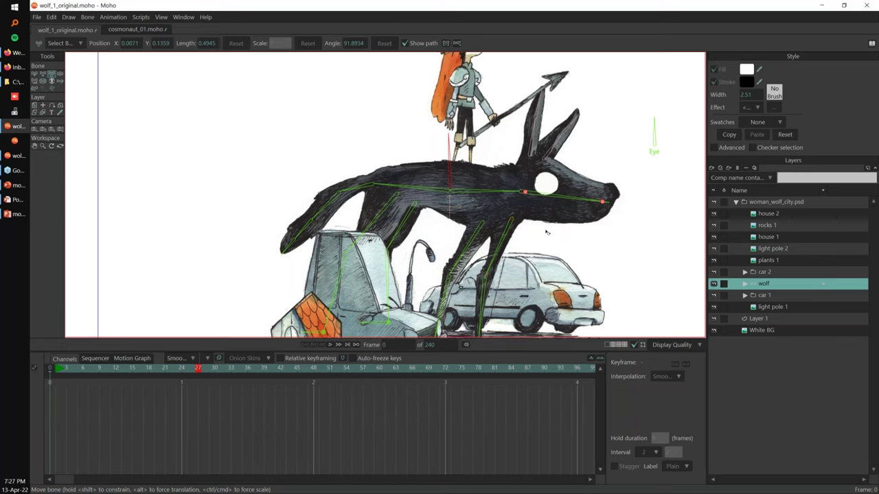
- Expand the wolf layer and select its woman sublayer
drag(653, 111, 545, 176)
scroll(545, 176, down, 3)
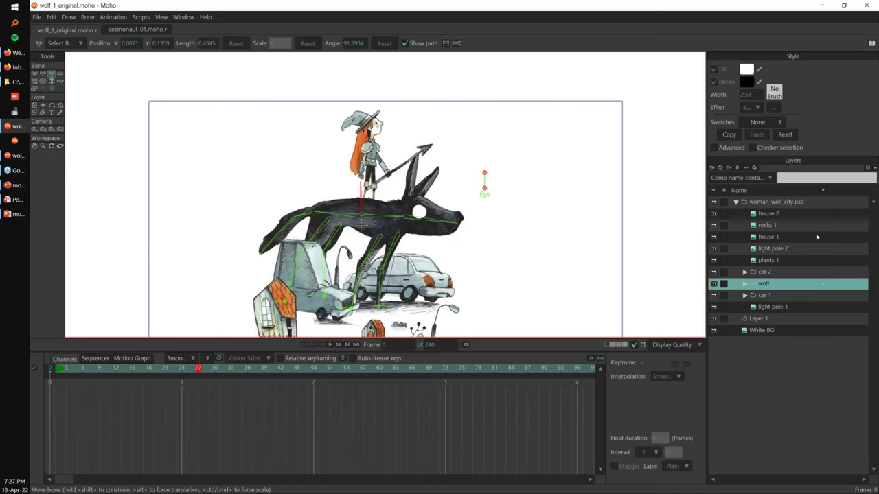
click(750, 284)
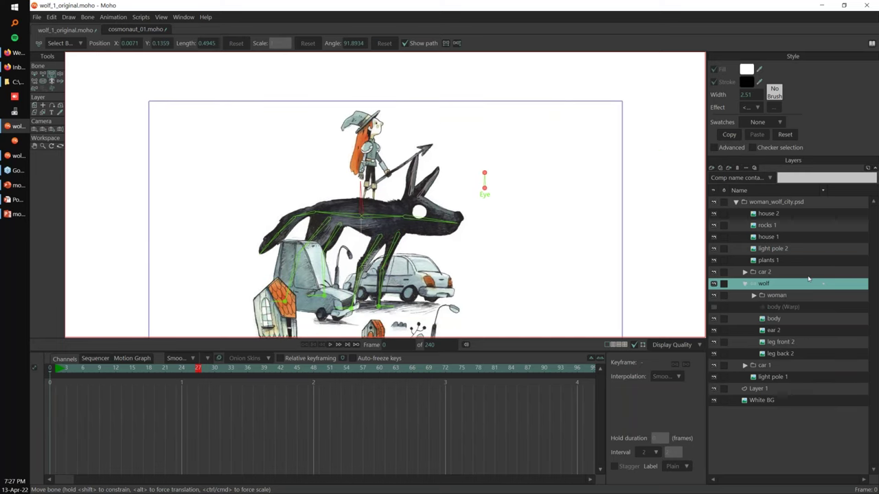
click(789, 297)
drag(294, 265, 285, 254)
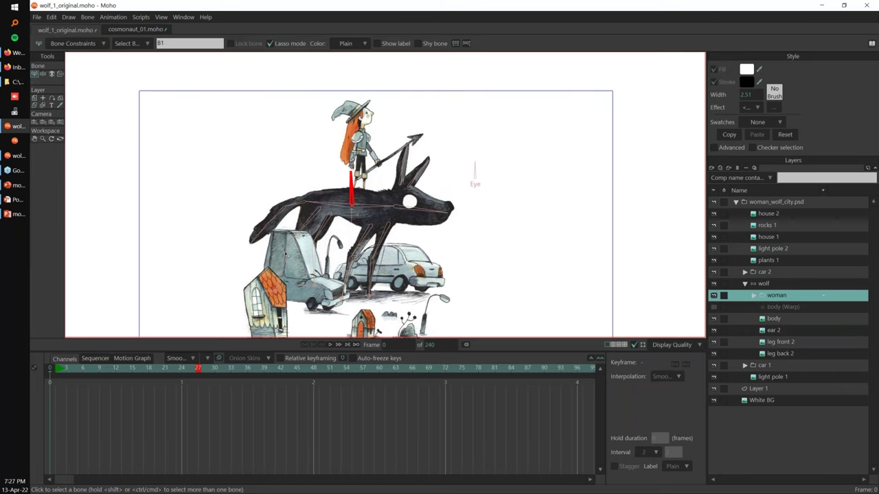
- Revert the wolf_1_original.moho document to its last saved version
click(37, 17)
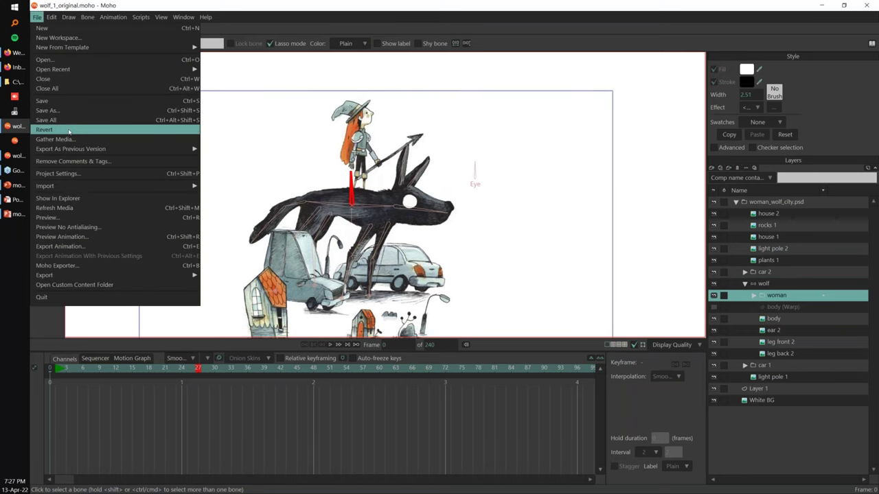
click(67, 131)
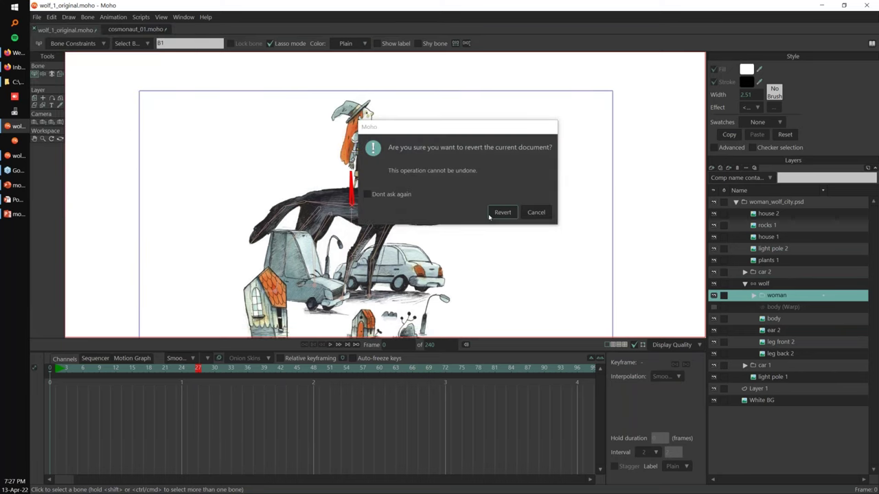
click(502, 213)
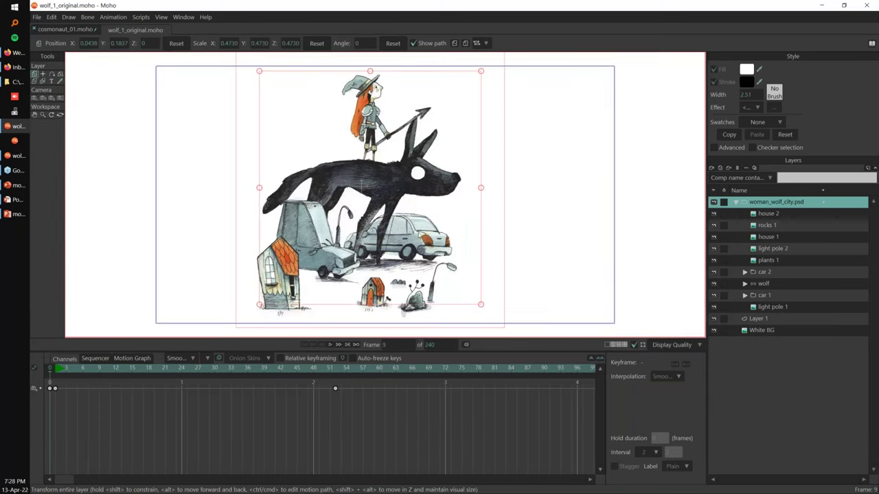
- Play the wolf animation, replay it from the start, and scrub through its opening frames
key(space)
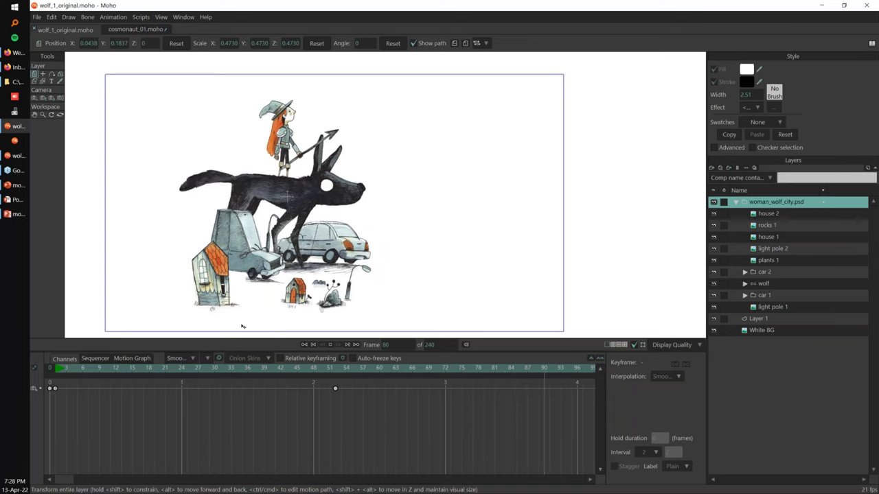
key(space)
key(shift+Left)
key(space)
key(space)
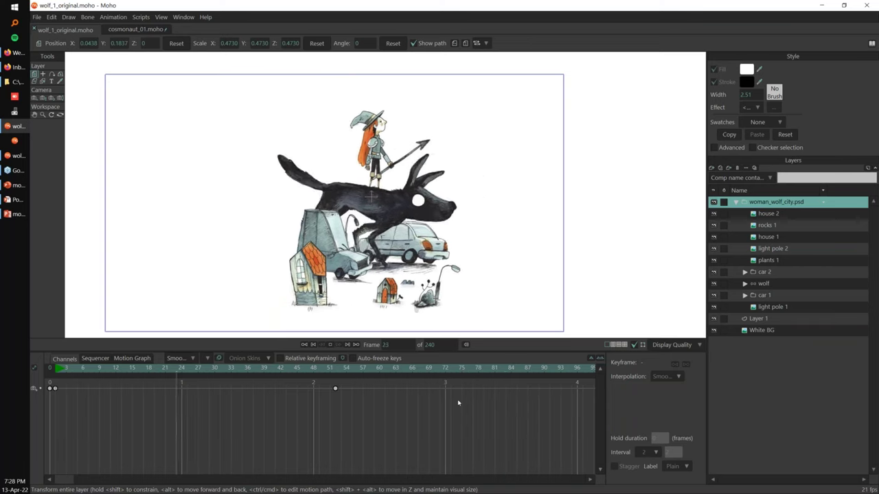
key(space)
drag(65, 368, 109, 382)
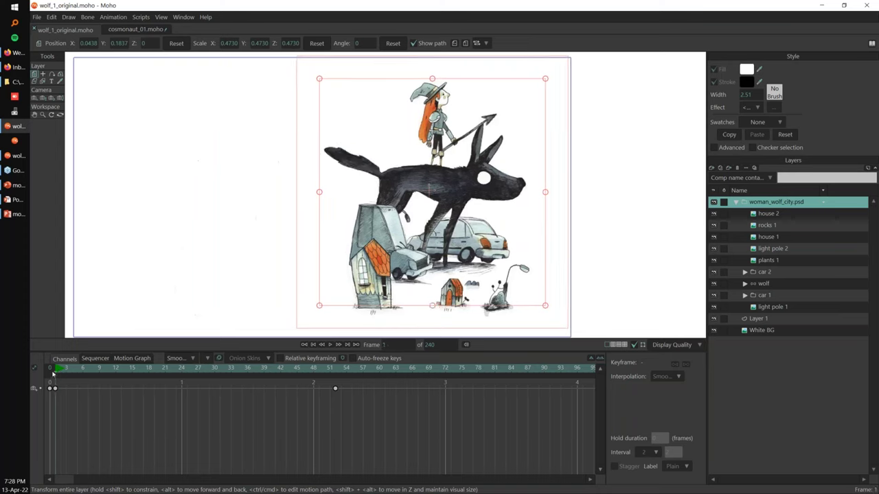
- Orbit the workspace at frame 0 to view the wolf scene at an angle, and restore the default view
click(60, 117)
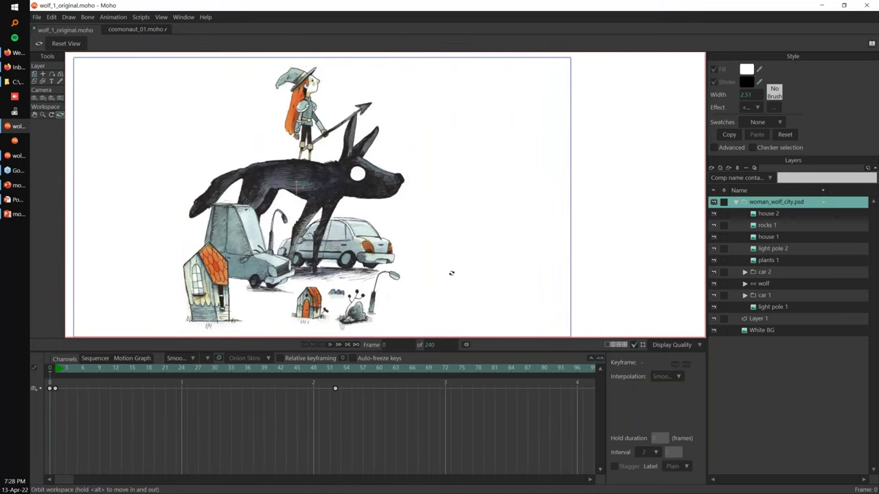
drag(446, 273, 496, 242)
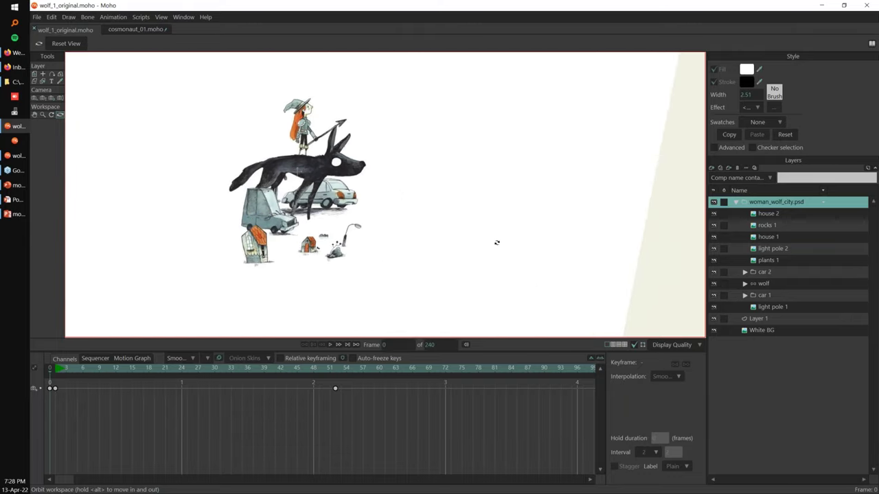
key(Escape)
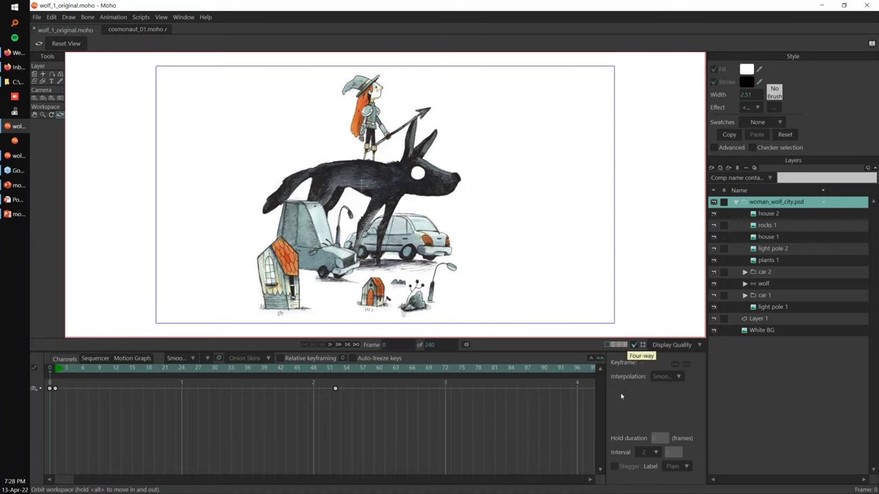
- Split the workspace into two side-by-side views and orbit the second one to expose the spacing between layers in depth
click(614, 346)
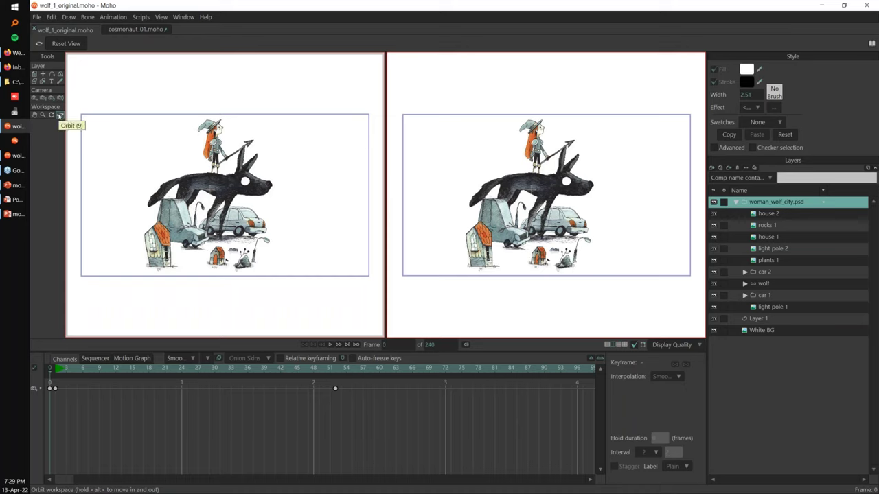
drag(588, 216, 541, 196)
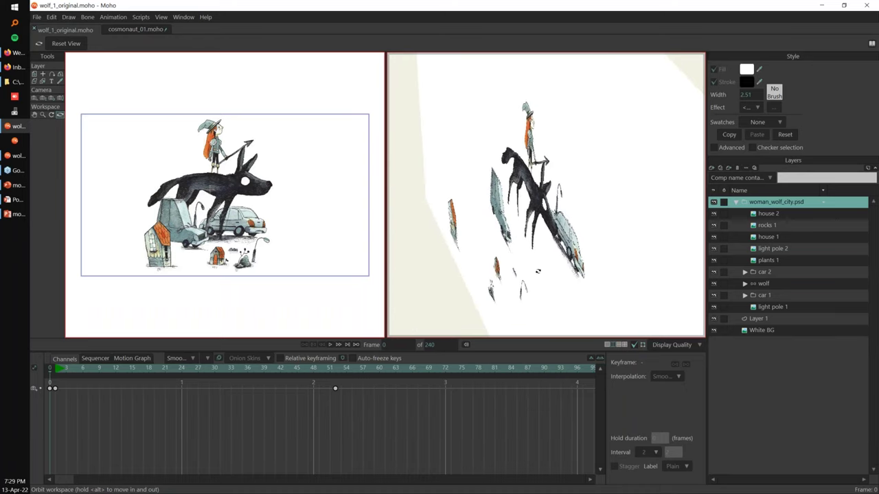
mouse_move(556, 257)
mouse_down()
mouse_move(618, 258)
mouse_move(543, 259)
mouse_move(607, 263)
mouse_move(549, 268)
mouse_move(560, 265)
mouse_up()
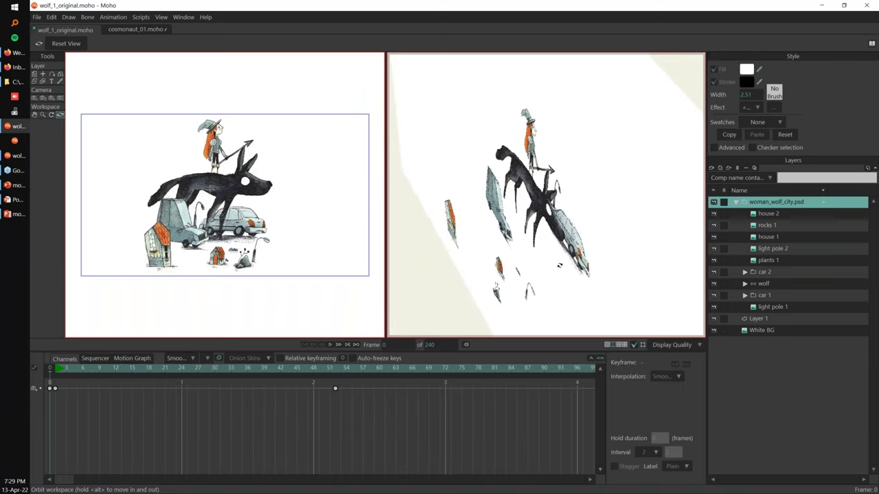
- Select the house 2 layer and use Transform Layer to move it up in front of the blue car
click(769, 214)
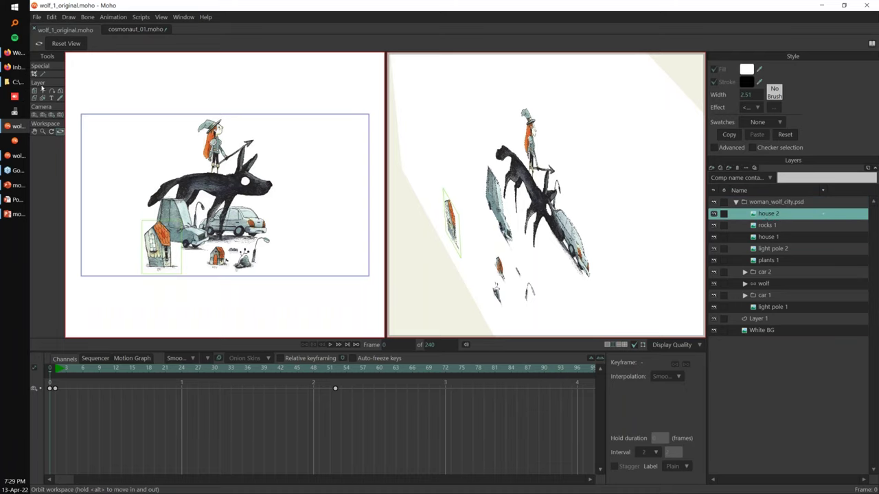
click(34, 91)
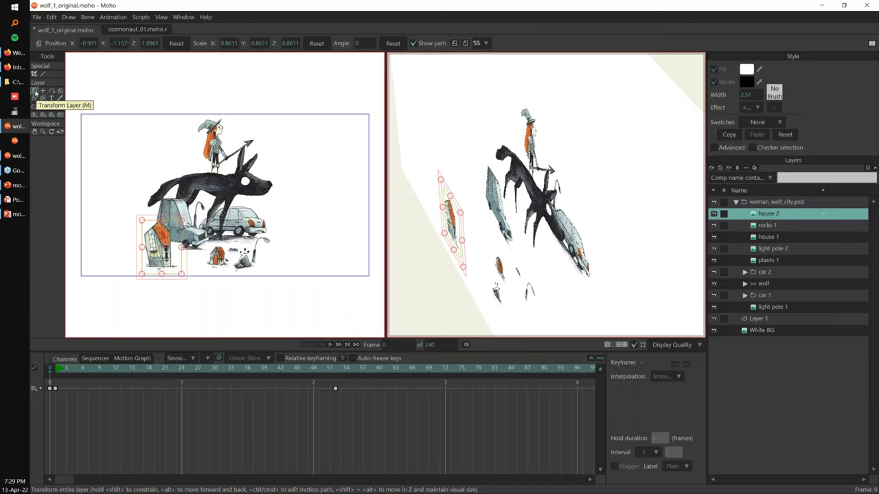
drag(167, 258, 172, 228)
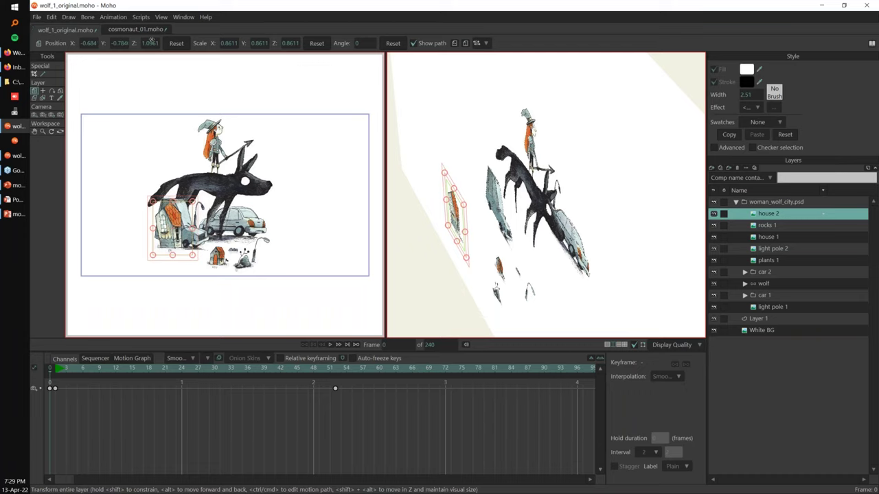
- Vary house 2's Z position to bring it nearer and farther, finishing at 2.8461
drag(156, 47, 174, 64)
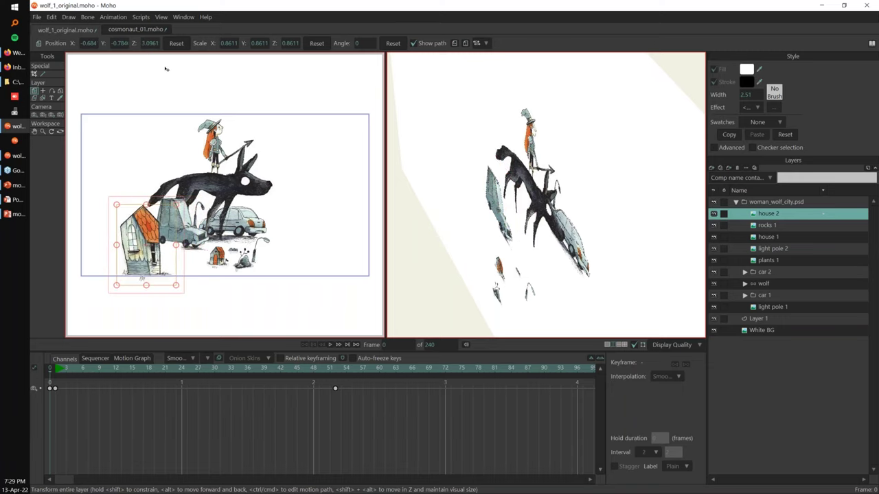
scroll(166, 443, down, 3)
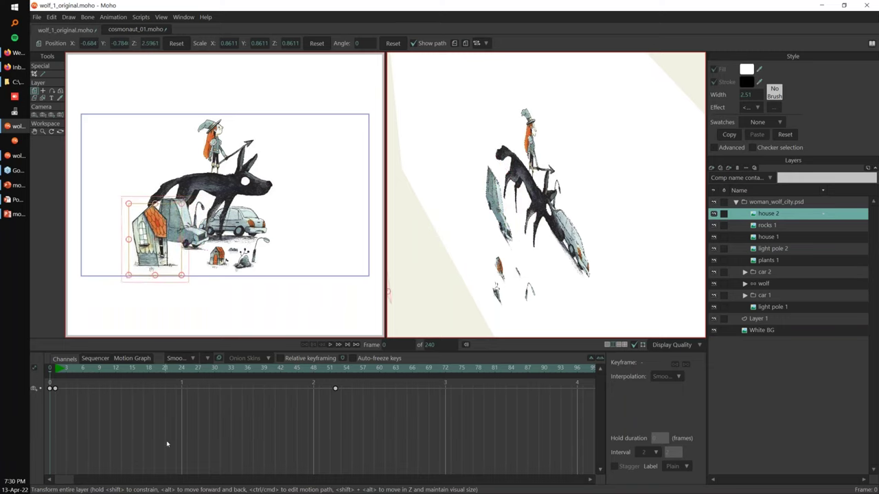
scroll(166, 444, down, 4)
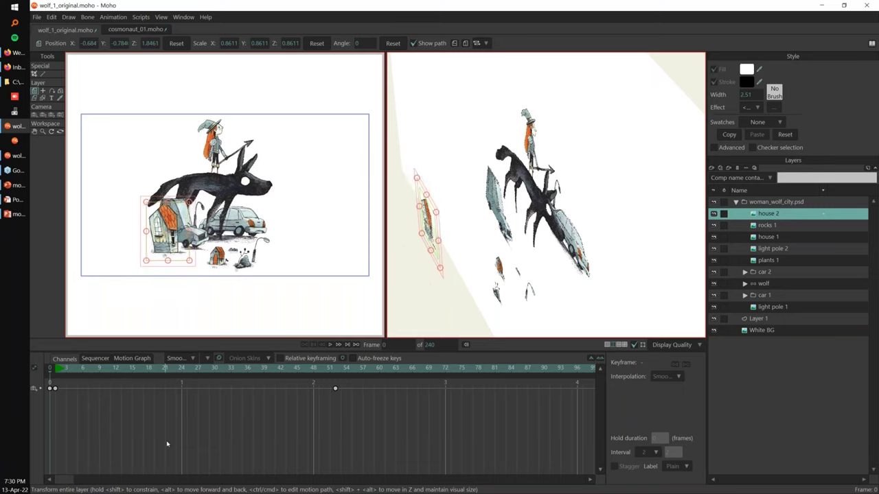
scroll(166, 444, down, 1)
scroll(167, 444, down, 5)
scroll(167, 443, up, 6)
scroll(166, 443, up, 4)
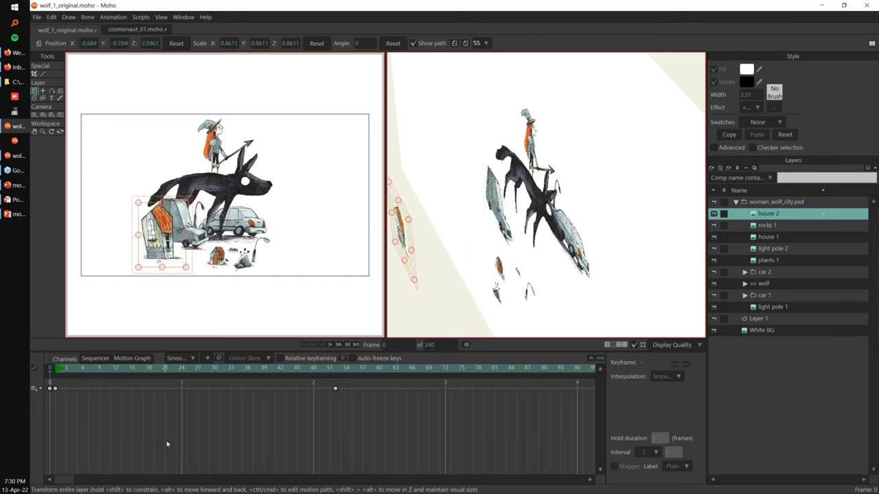
scroll(166, 443, up, 1)
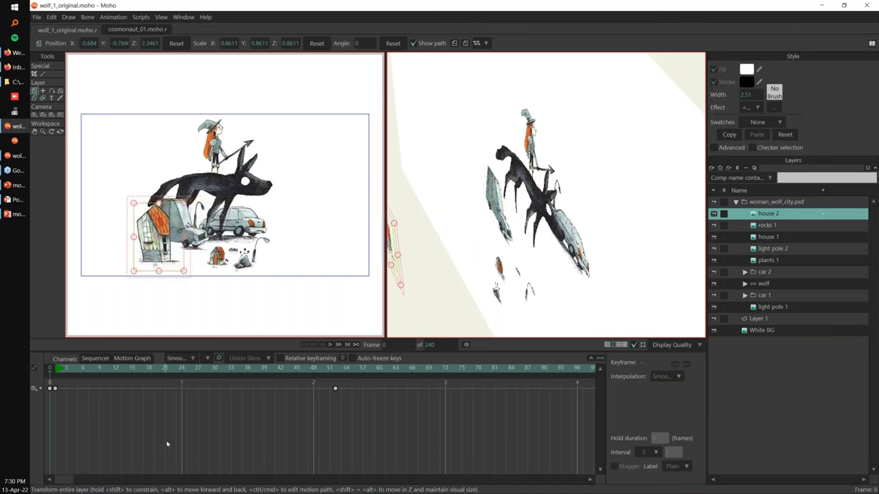
scroll(157, 395, up, 3)
scroll(138, 419, up, 3)
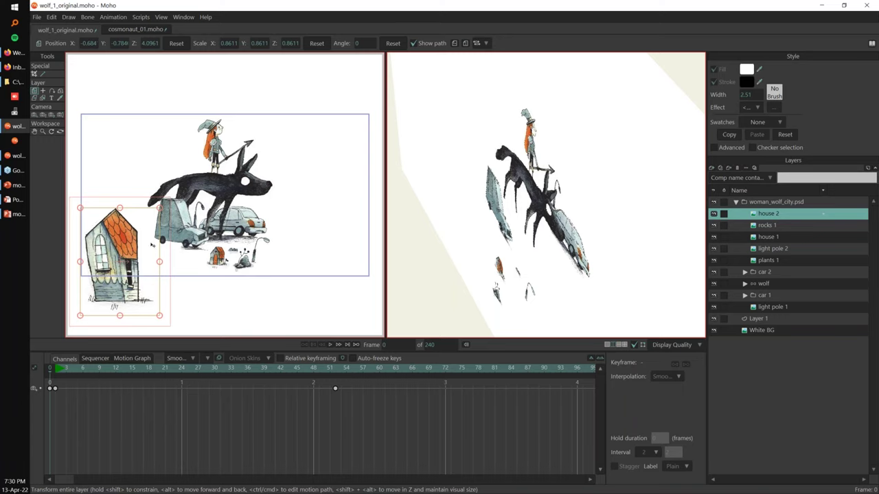
drag(152, 44, 142, 43)
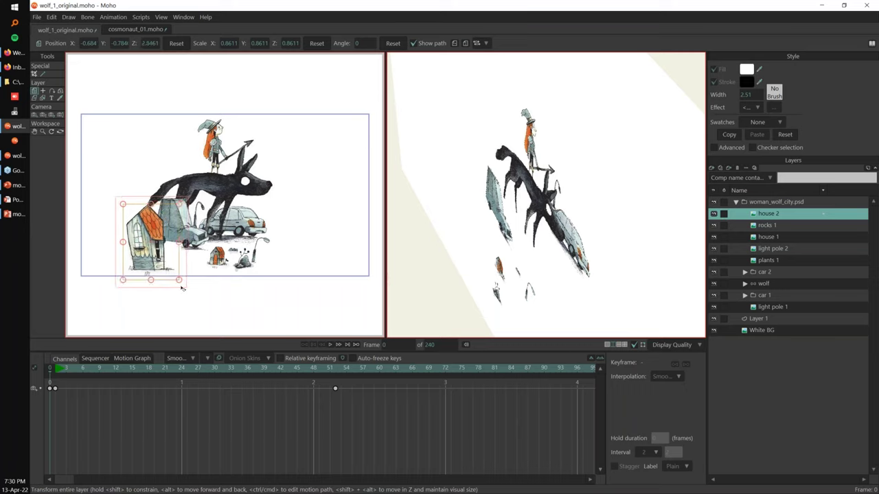
- Move house 2 toward the camera to about Z 5.53 with Transform Layer while maintaining its visual size
scroll(497, 257, down, 3)
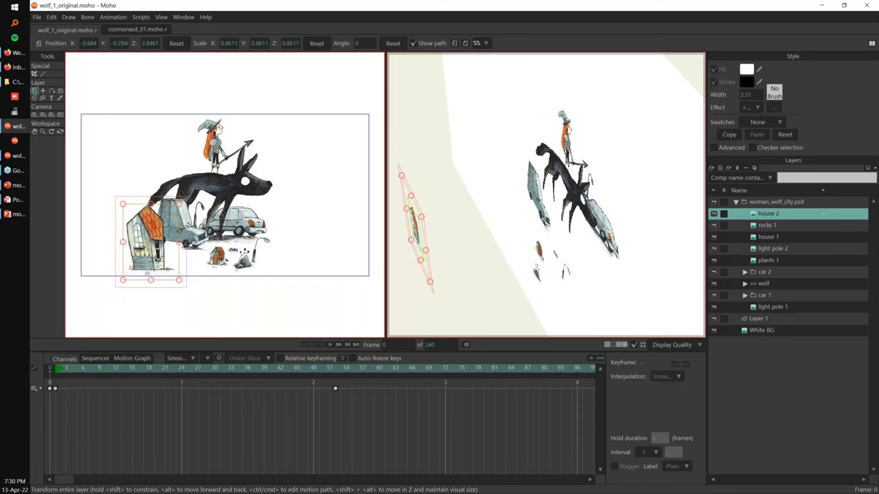
drag(475, 269, 504, 264)
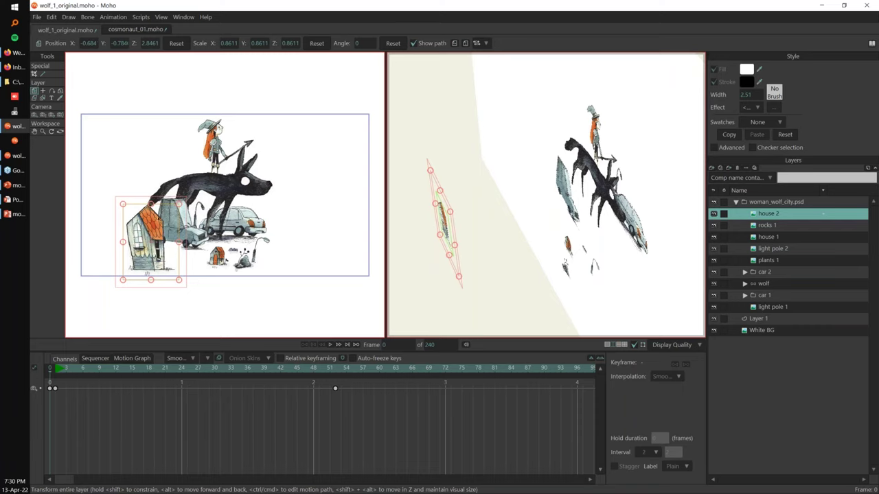
drag(88, 121, 87, 129)
scroll(88, 130, down, 2)
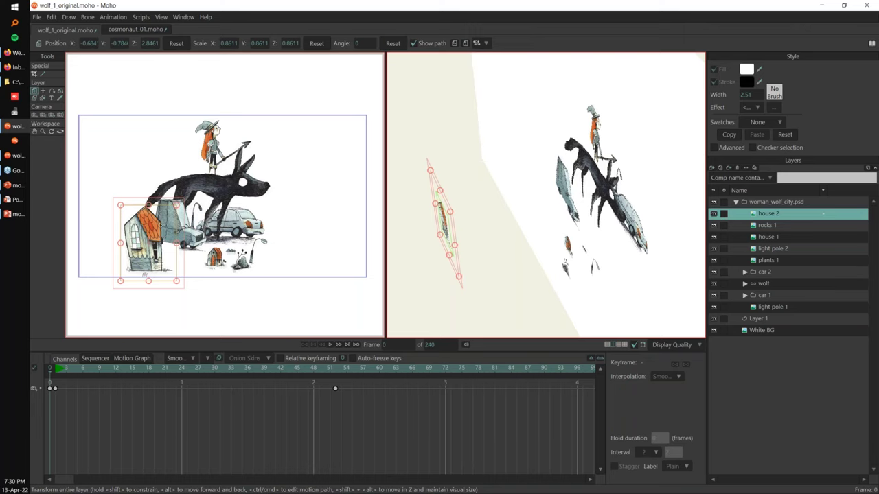
drag(158, 230, 157, 261)
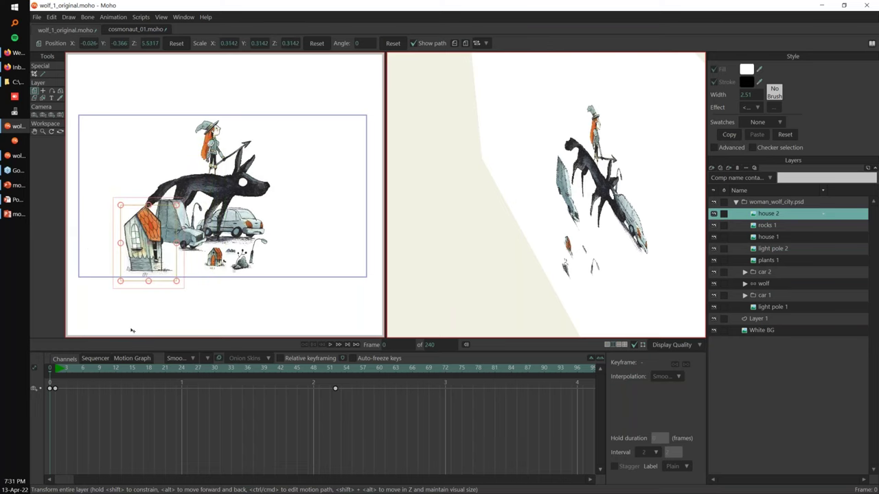
- Inspect house 2 beside the camera in the second view, and push it back to about Z -0.52 while maintaining its visual size
drag(559, 232, 484, 244)
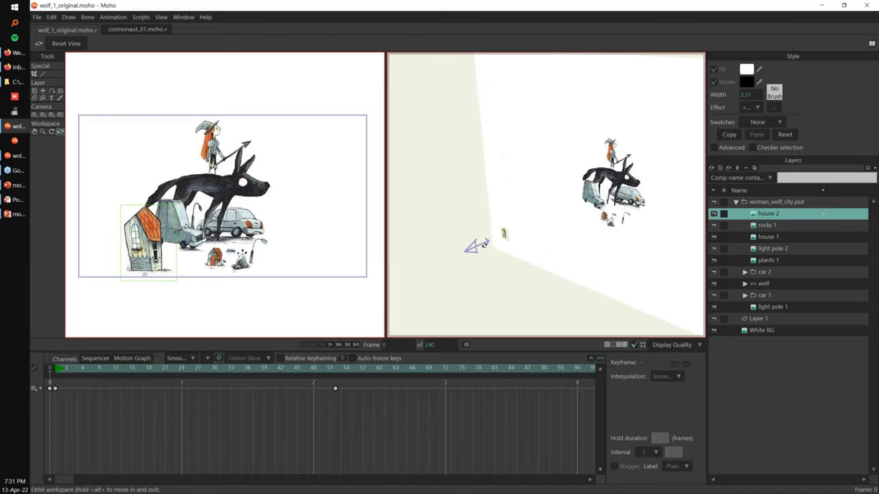
scroll(512, 255, up, 3)
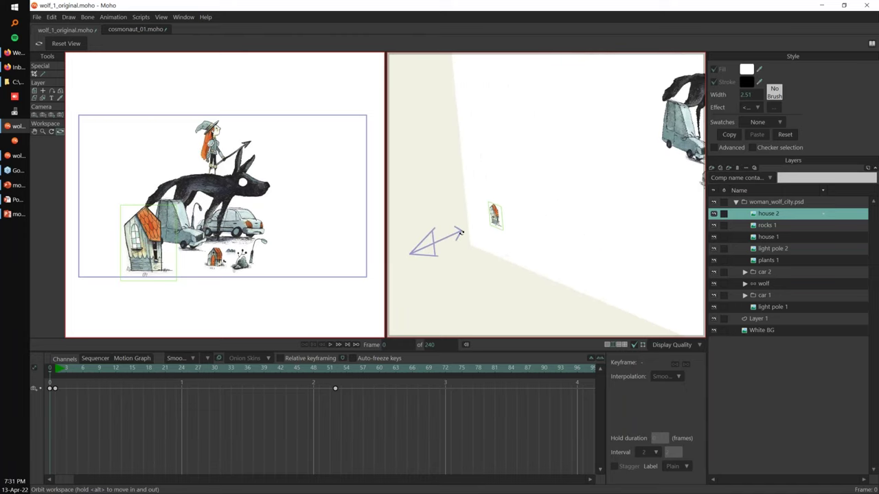
drag(500, 222, 528, 256)
drag(230, 258, 219, 266)
key(m)
mouse_move(151, 269)
mouse_down()
mouse_move(151, 255)
mouse_move(153, 264)
mouse_up()
- Bring house 2 forward to about Z 1.46 while maintaining its visual size
drag(541, 232, 365, 298)
drag(530, 256, 495, 269)
key(m)
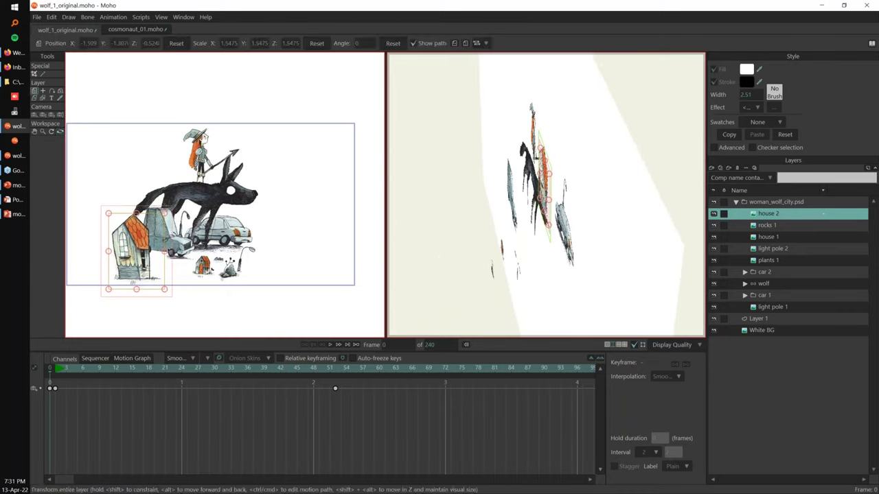
mouse_move(143, 264)
mouse_down()
mouse_move(146, 274)
mouse_move(142, 268)
mouse_up()
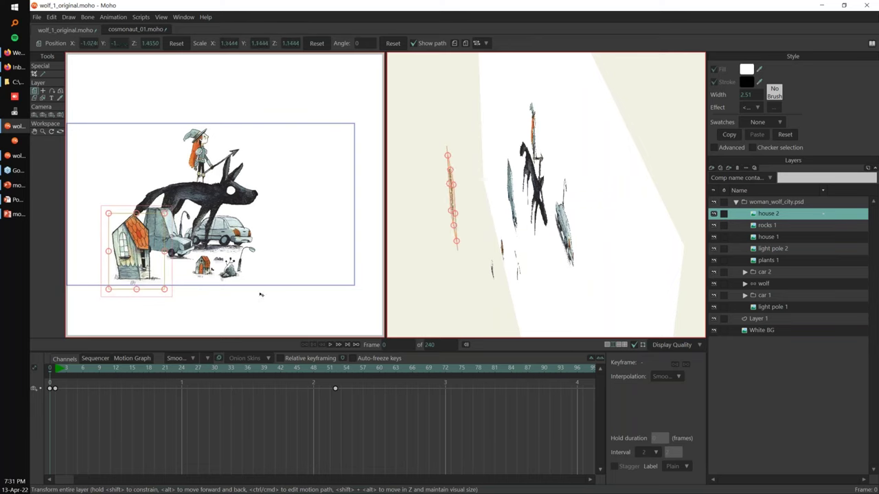
- At frame 32, move the view with Track Camera to test the parallax, delete the added camera keyframe, and return to frame 0
drag(66, 370, 255, 385)
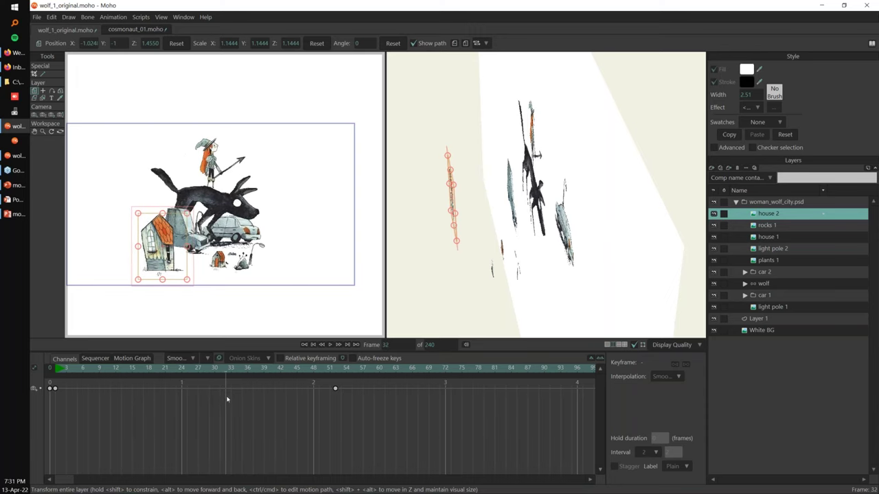
key(4)
drag(312, 275, 311, 294)
drag(203, 416, 244, 374)
key(Delete)
click(65, 371)
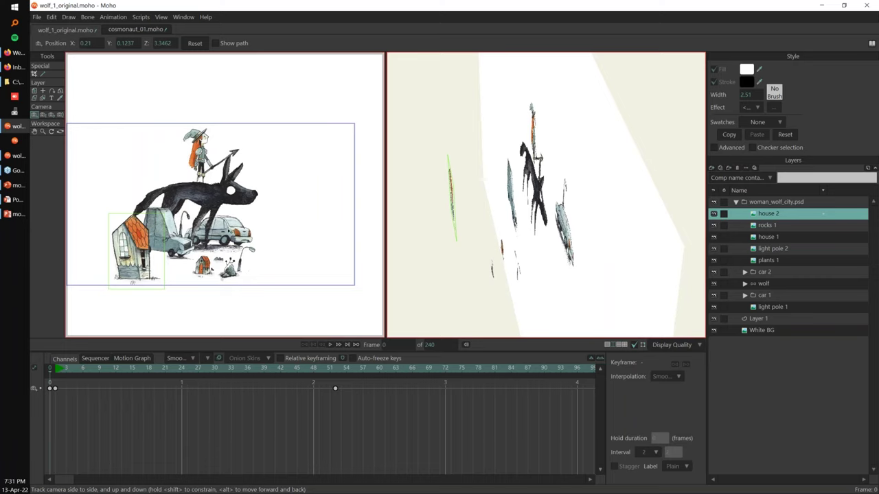
- Push the car 1 layer back to about Z -7.27 at the same visual size, and inspect its distance in the second view
alt+right_click(235, 231)
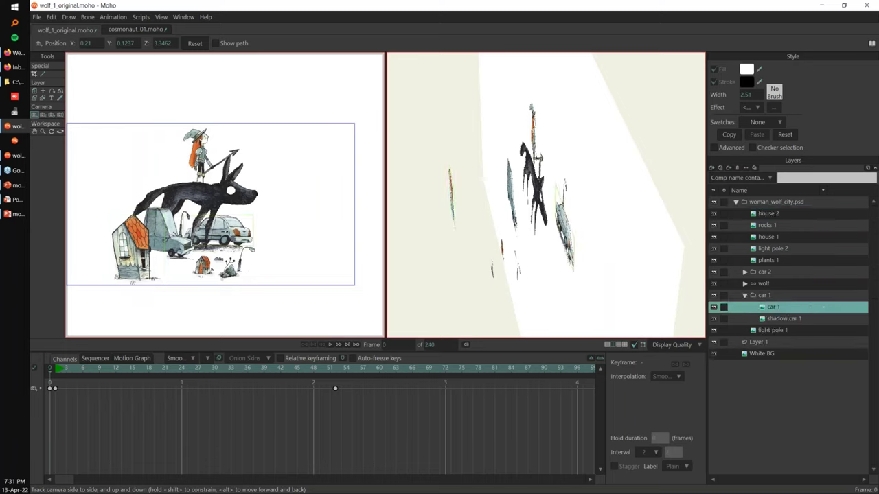
key(m)
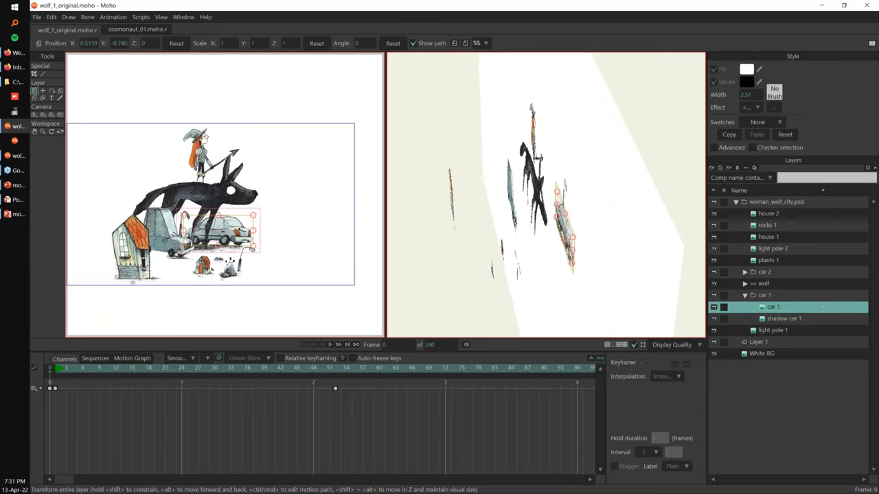
drag(237, 233, 243, 217)
drag(597, 274, 543, 286)
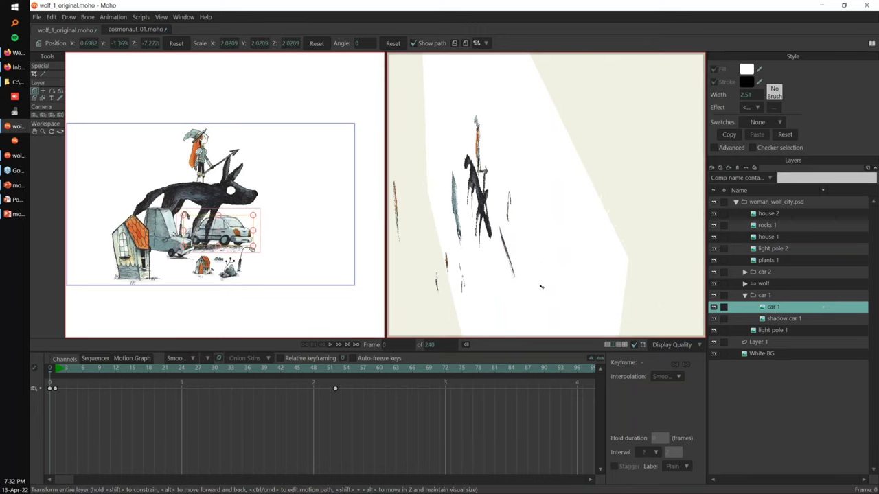
key(o)
drag(599, 260, 638, 230)
scroll(608, 271, down, 6)
drag(607, 272, 577, 332)
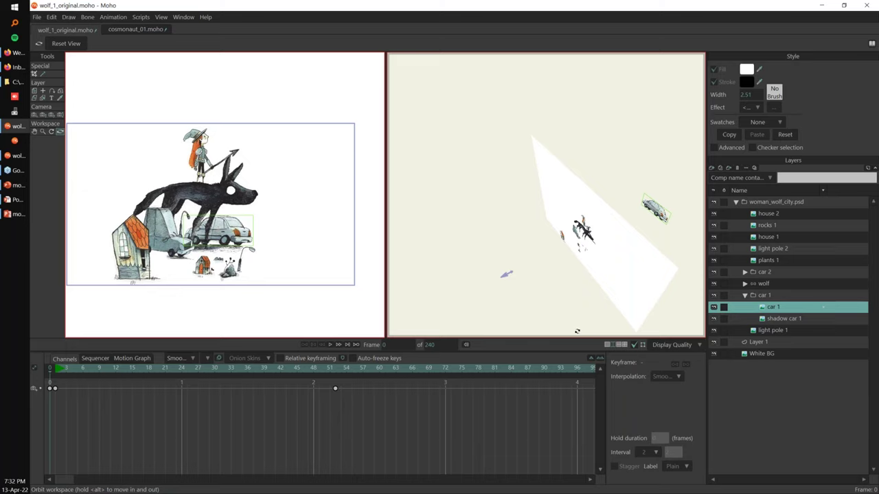
drag(632, 259, 580, 268)
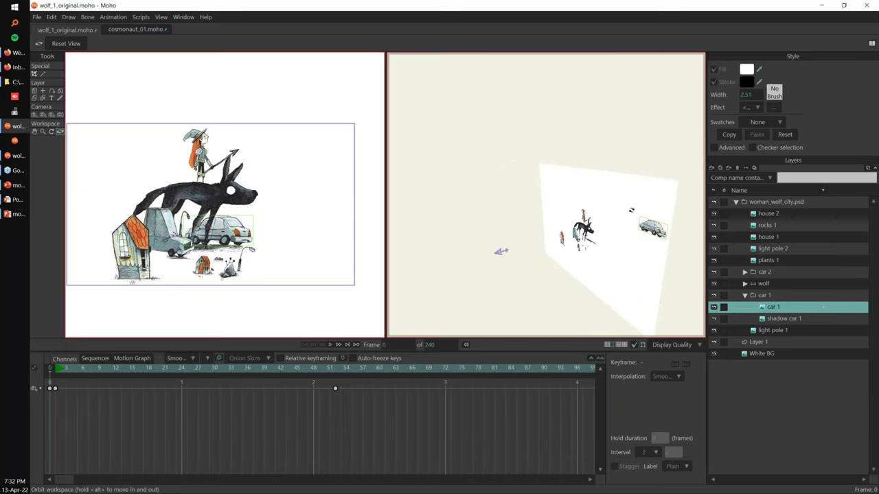
- Scrub to frame 34 and track the camera to about X 0.25, Y -0.22 to add a camera keyframe
click(63, 374)
drag(69, 375, 236, 374)
key(4)
drag(317, 263, 306, 239)
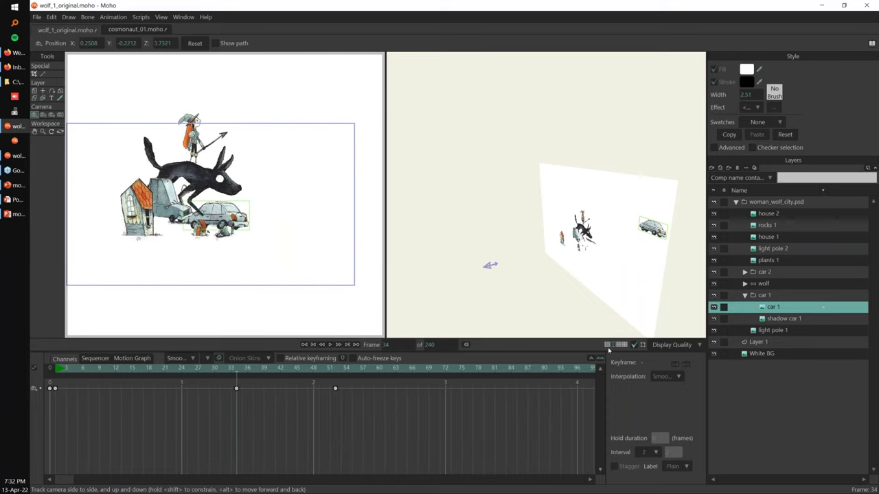
- Restore the single-view workspace and revert wolf_1_original.moho to its last saved version
click(607, 346)
click(37, 17)
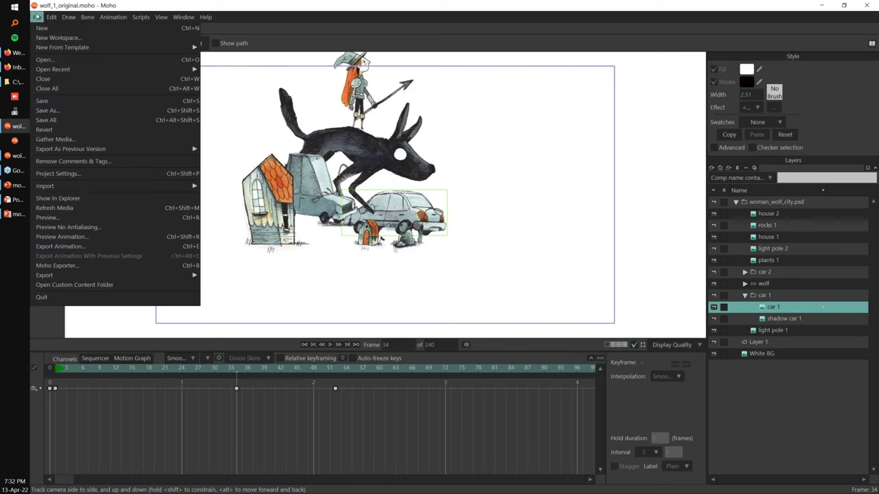
click(88, 130)
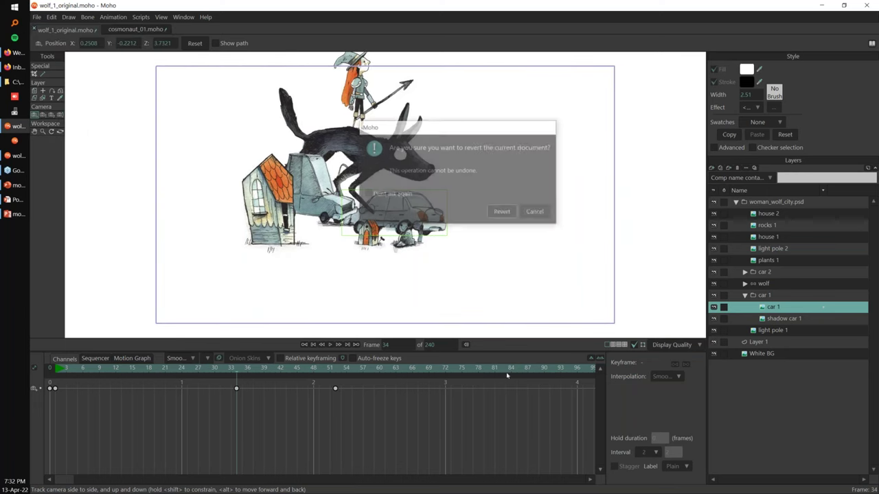
click(501, 212)
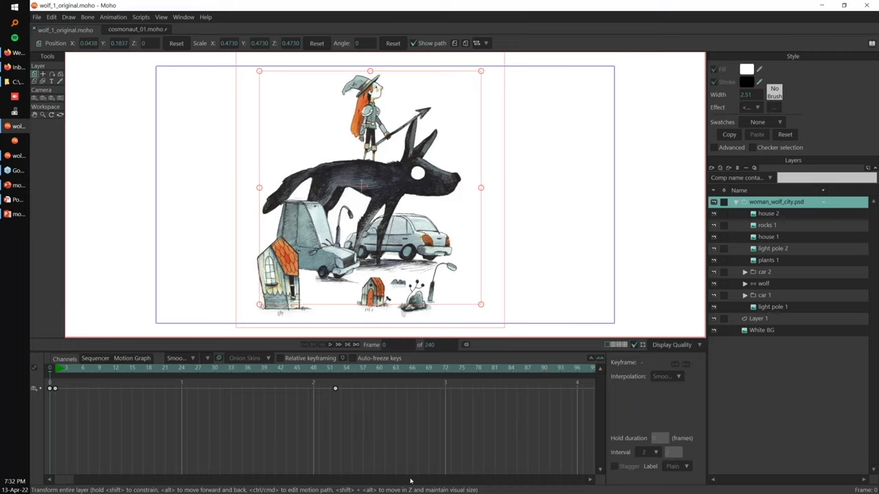
- Select the wolf layer, try tilting the wolf's head down at frame 44 with Manipulate Bones, and undo the pose
click(777, 214)
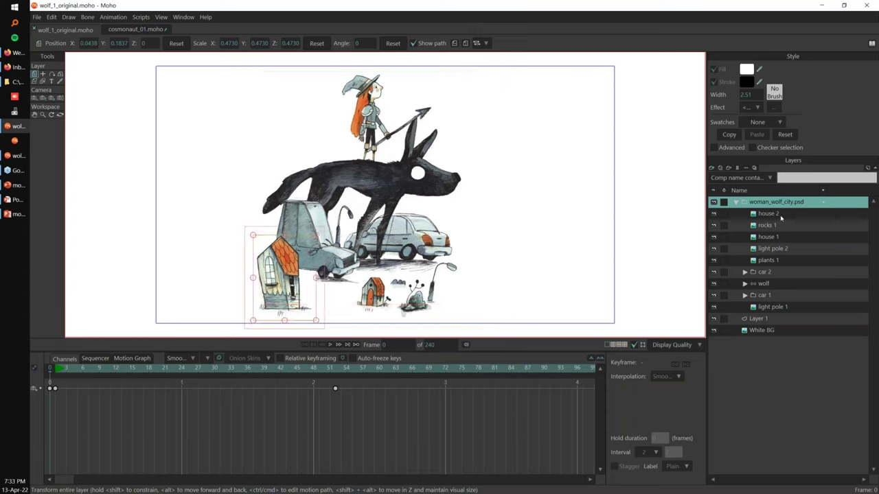
click(779, 283)
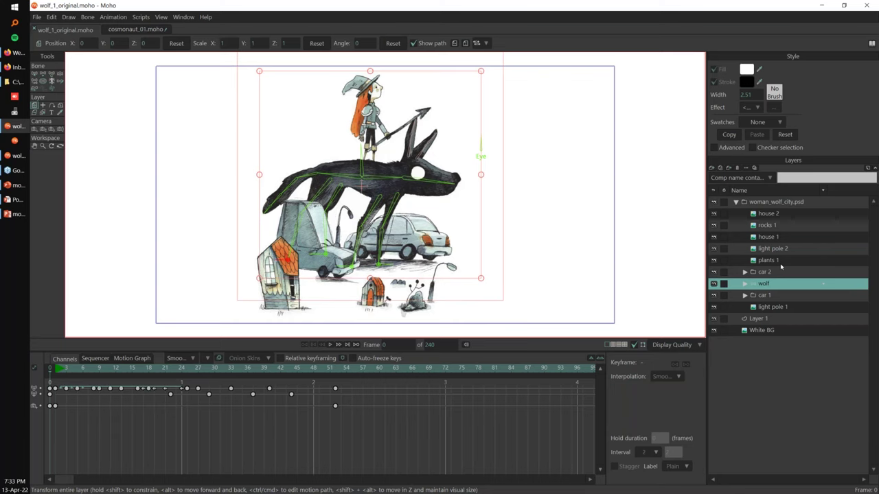
drag(103, 373, 291, 393)
key(z)
drag(405, 188, 406, 213)
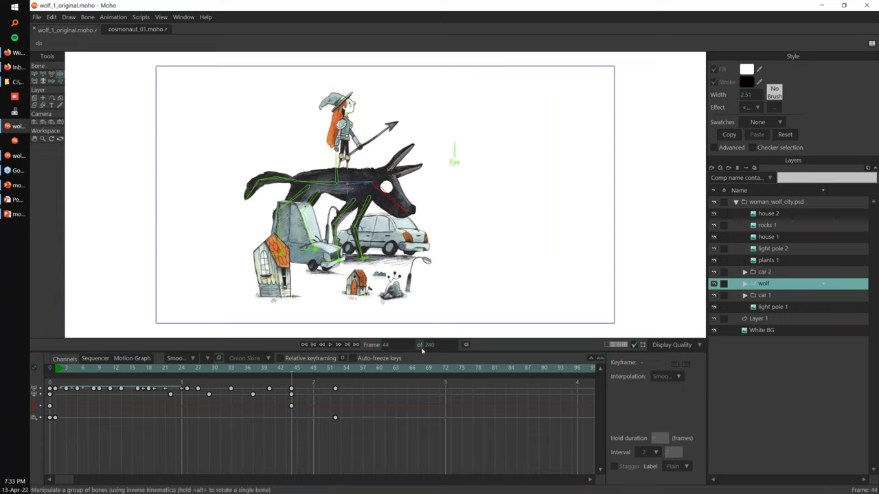
key(ctrl+z)
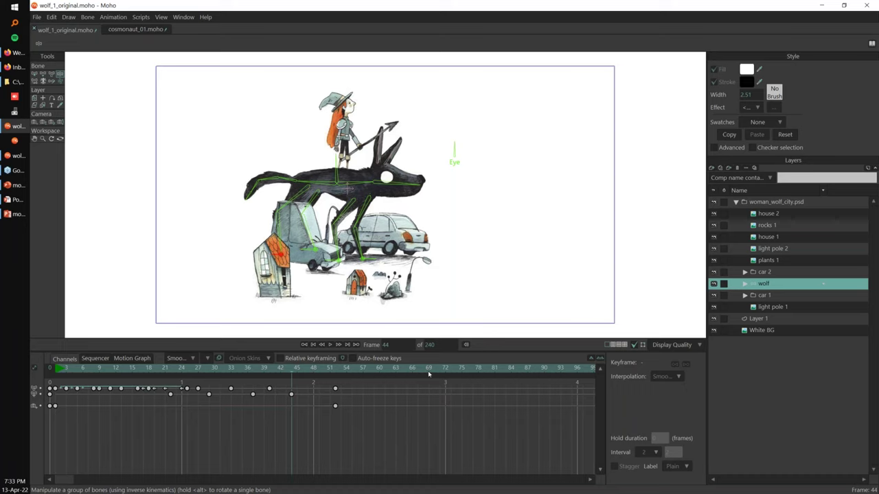
- Expand the wolf layer, play the animation from frame 3, and scrub to frame 51 to inspect the wolf's motion
click(745, 284)
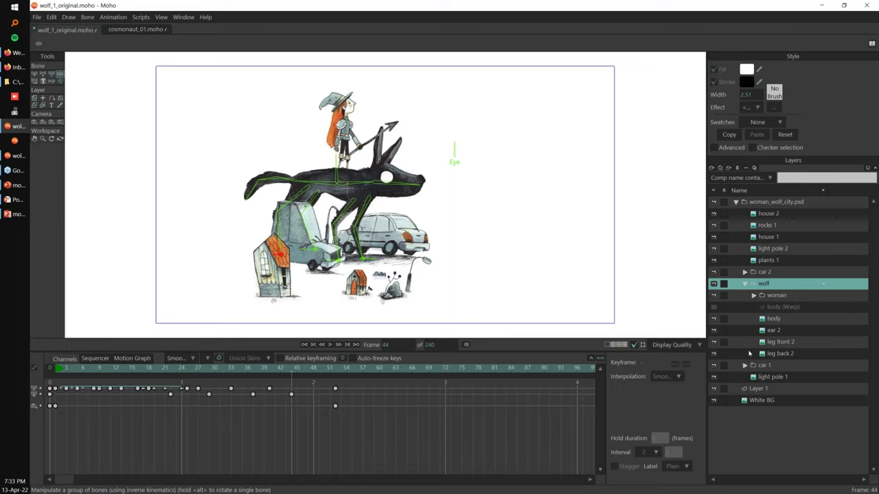
click(65, 369)
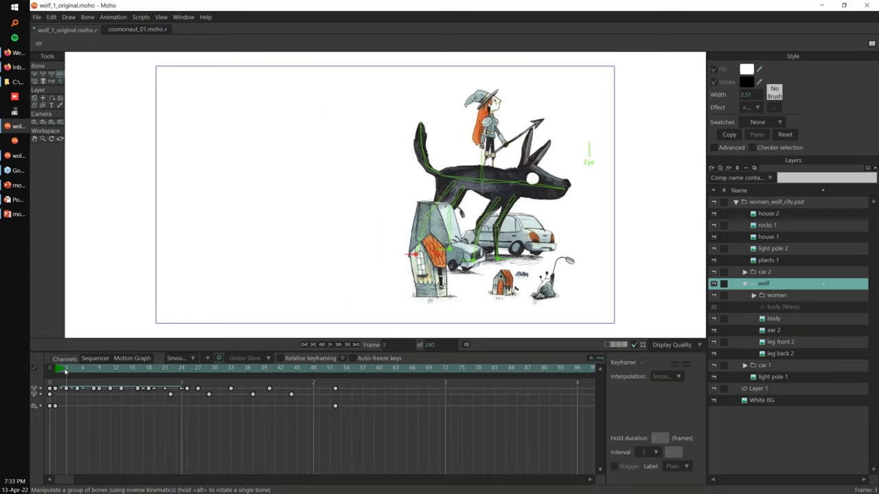
key(space)
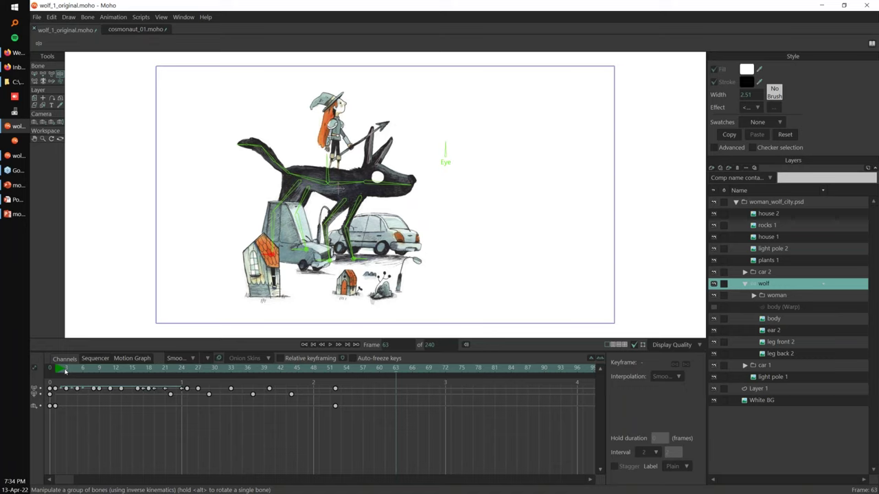
drag(74, 380, 328, 405)
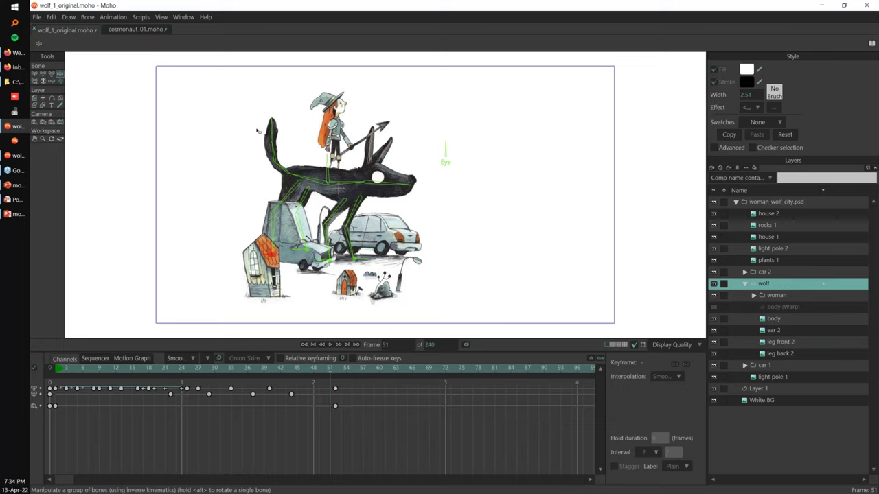
key(alt+Tab)
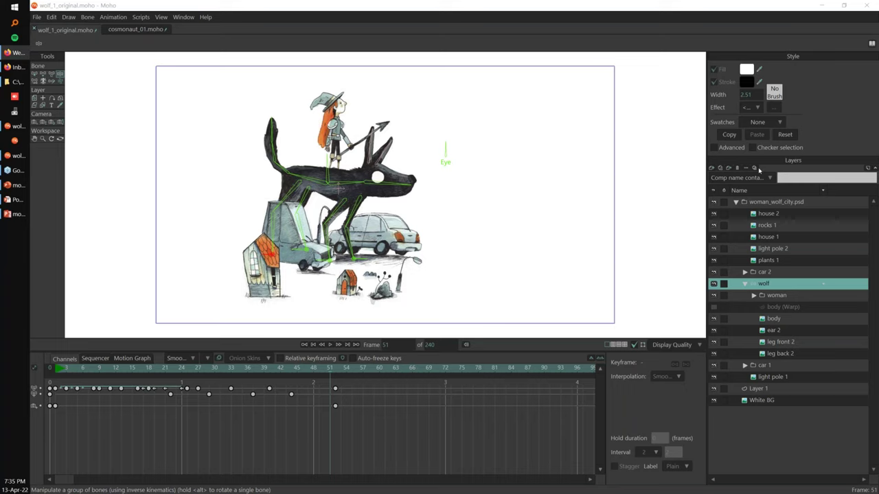
- Select the layers from woman_wolf_city.psd through leg back 2 and examine the blending modes in their shared Layer Settings without changing them
click(783, 202)
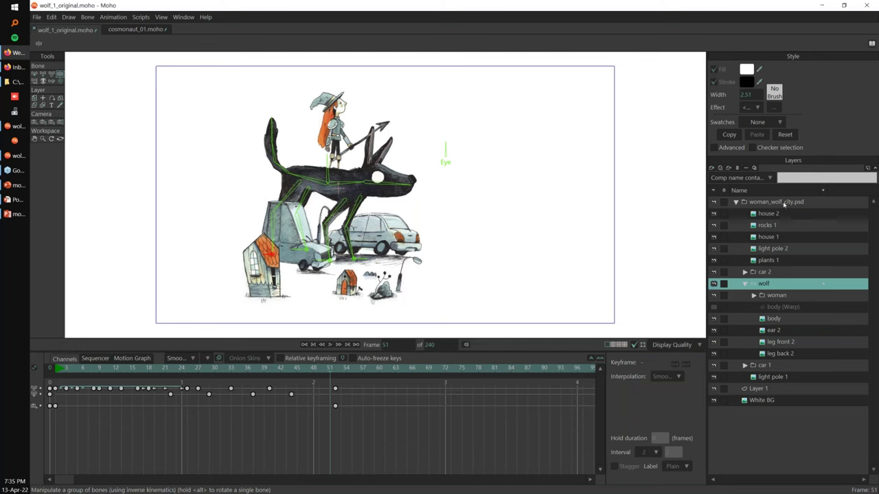
shift+click(769, 354)
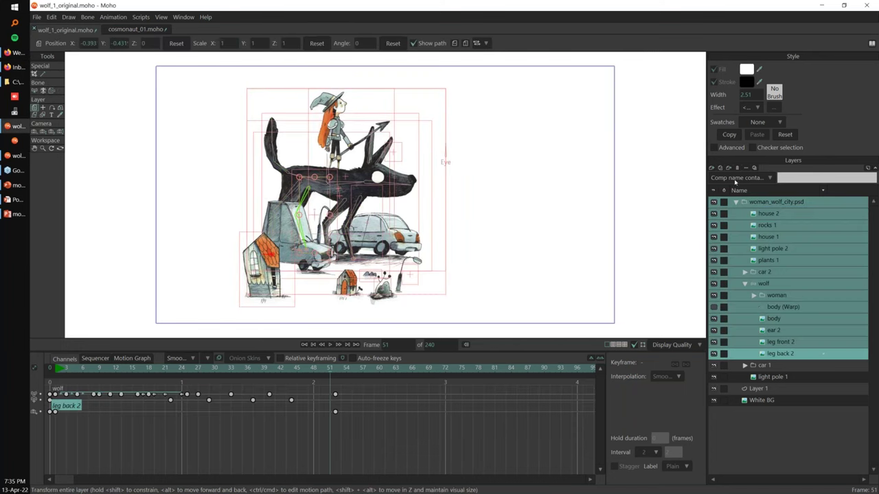
click(747, 168)
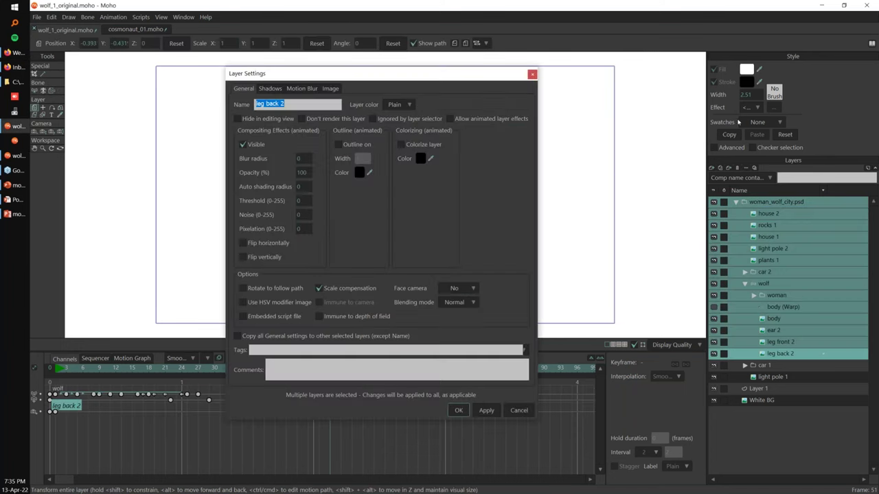
click(474, 302)
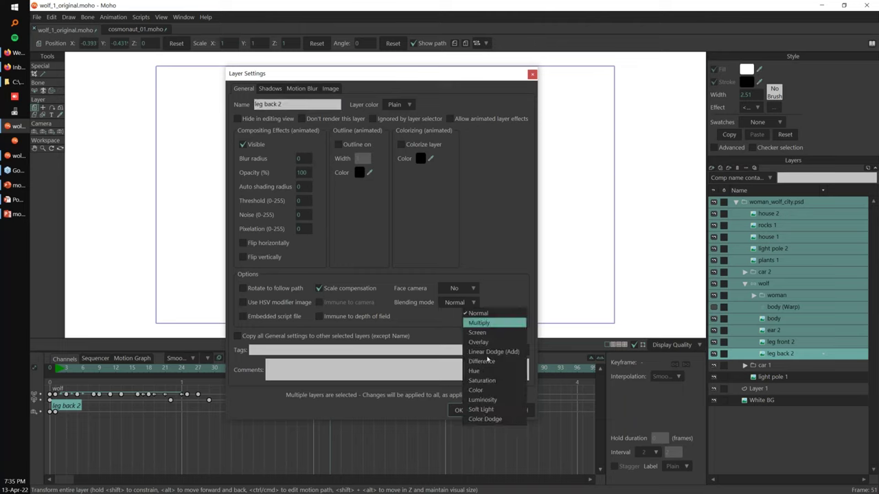
click(646, 240)
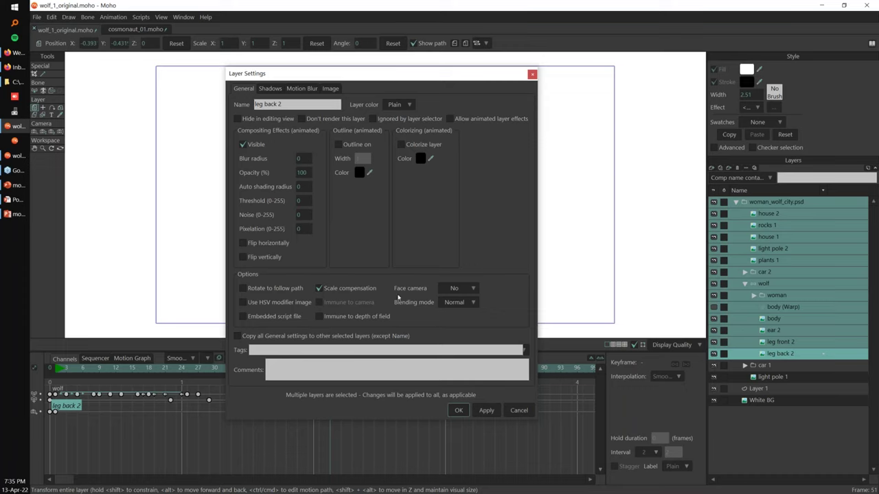
click(532, 74)
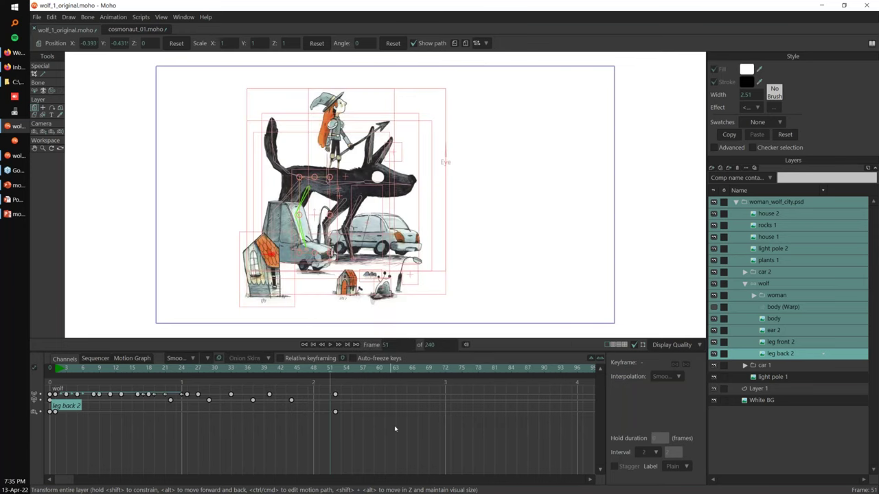
- Select the woman_wolf_city.psd layer and set the timeline preference for max selected layers to 10
click(771, 201)
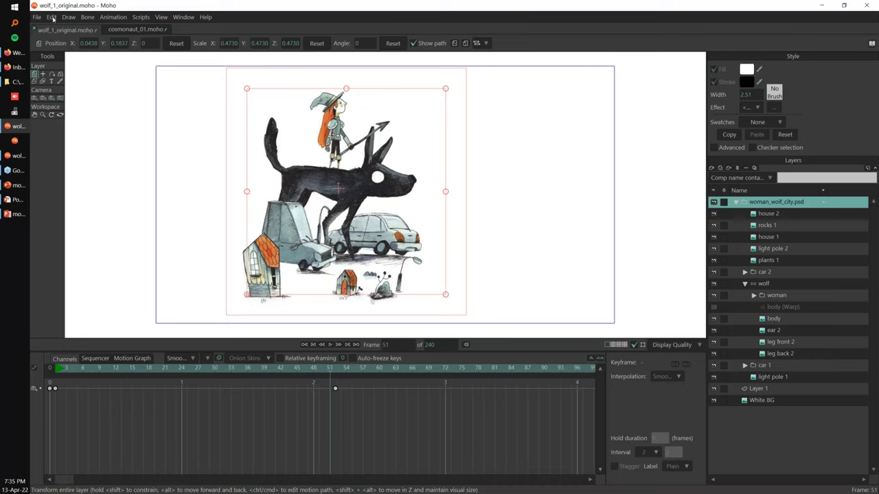
click(53, 17)
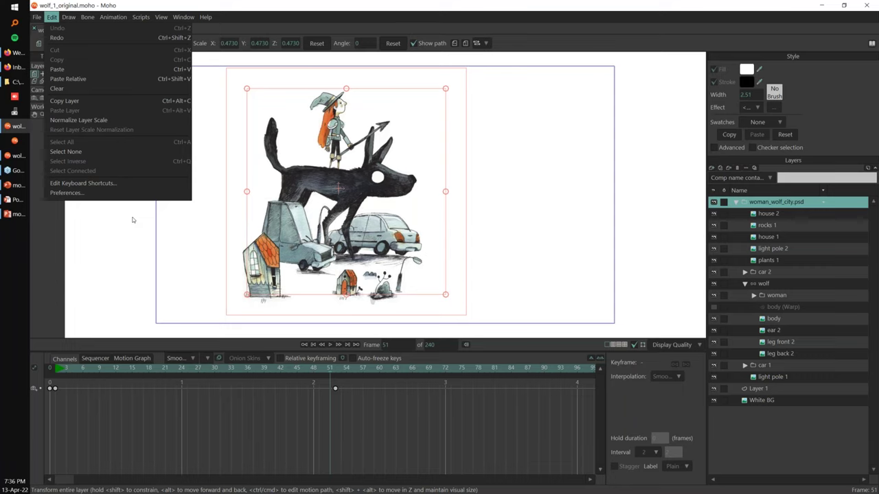
click(94, 194)
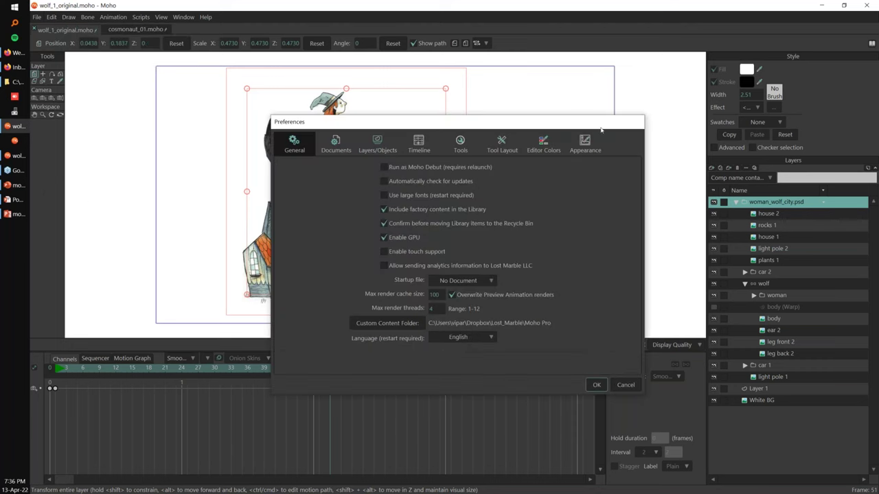
drag(600, 126, 511, 97)
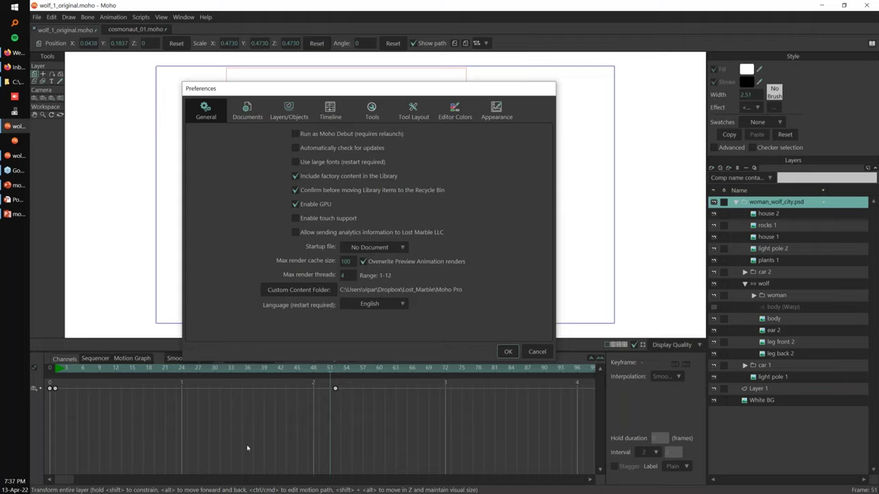
click(328, 113)
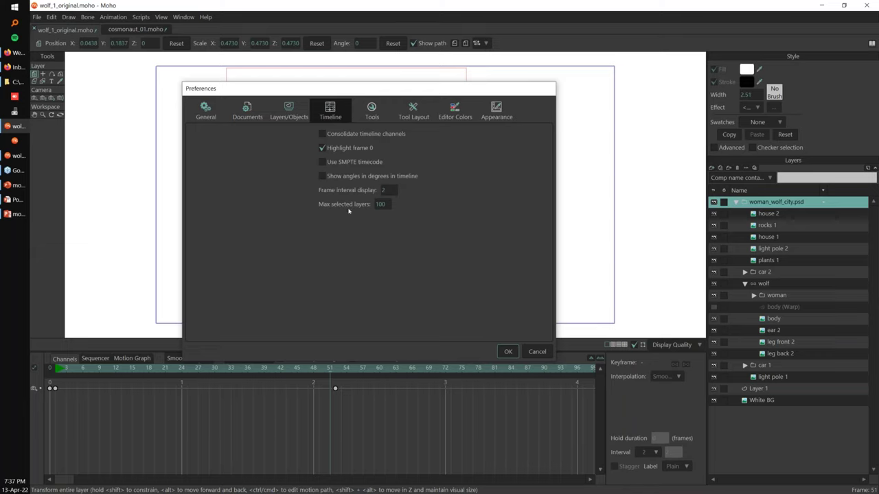
double_click(382, 204)
text(10)
click(508, 351)
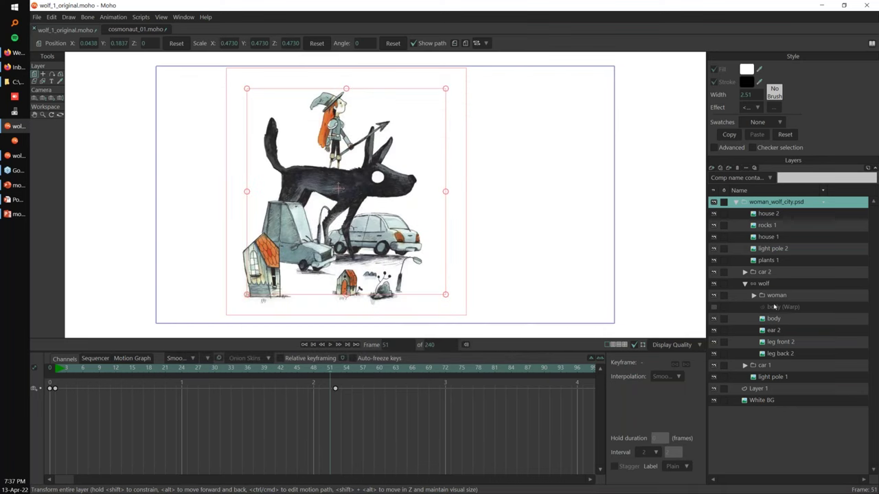
- Select the layers from woman_wolf_city.psd through leg front 2, select their keyframes at frame 52, and reselect only the woman_wolf_city.psd group
shift+click(779, 343)
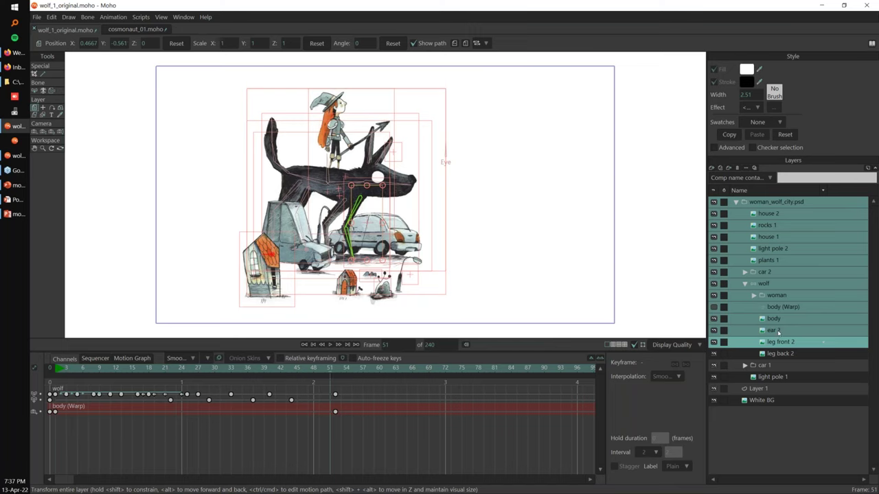
drag(372, 382, 333, 419)
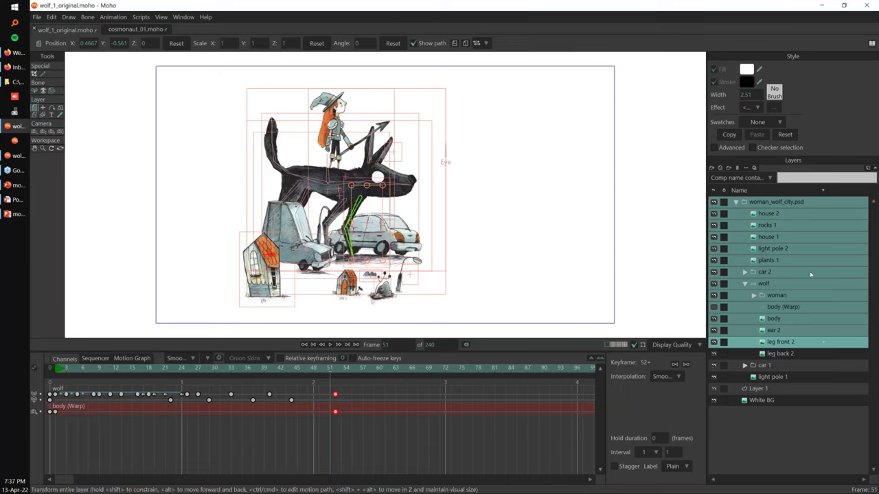
click(770, 201)
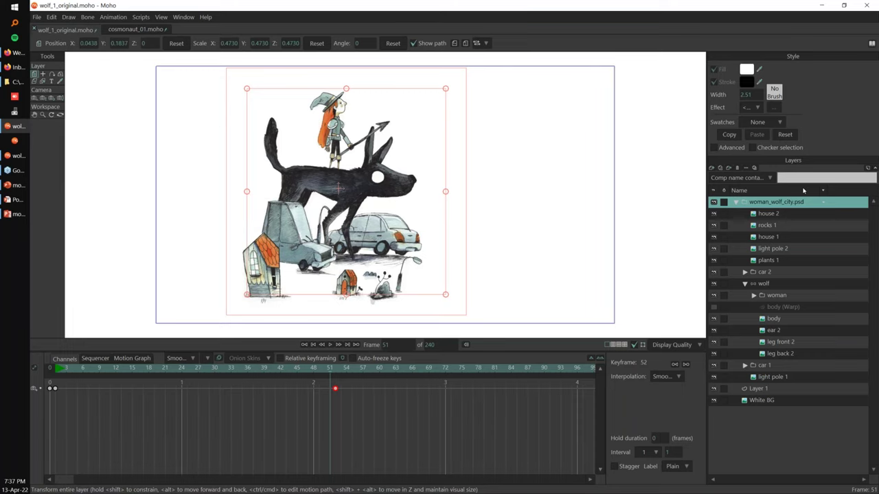
- Return to frame 0 and step through the car 2, wolf, house 2, rocks 1, house 1, light pole 2 and plants 1 layers
drag(59, 371, 40, 385)
drag(524, 190, 434, 253)
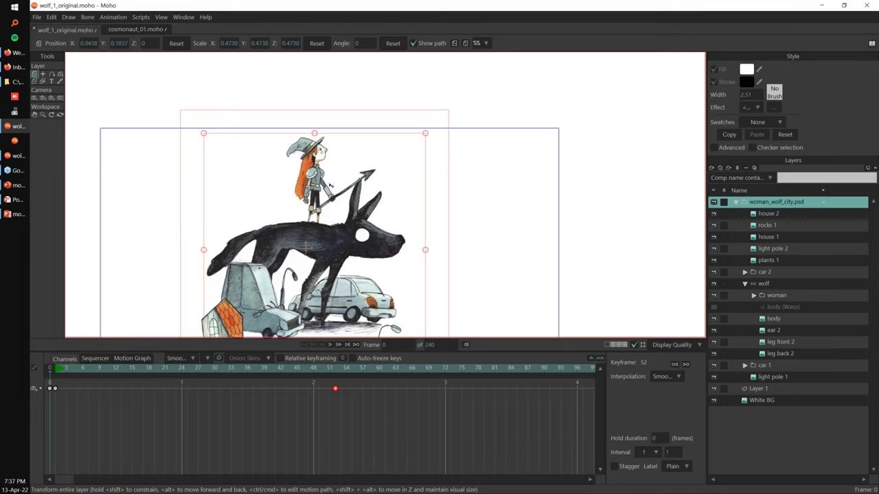
click(768, 274)
click(770, 282)
click(778, 271)
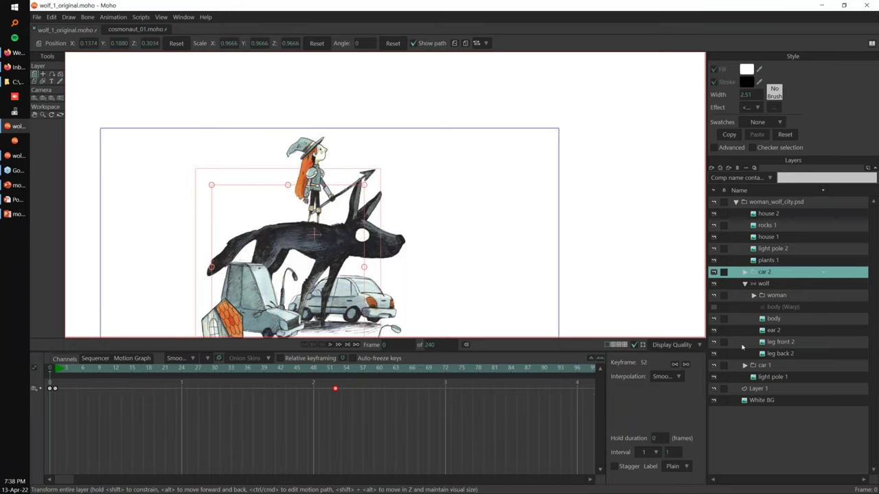
click(768, 215)
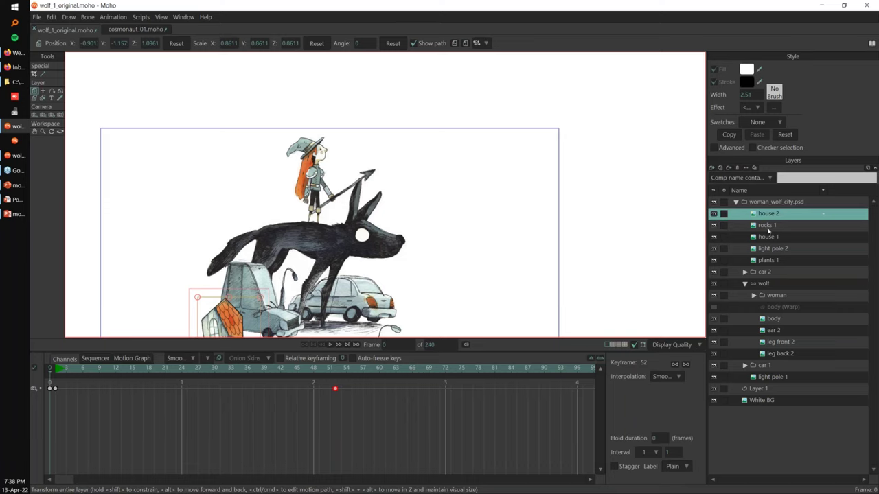
click(766, 225)
click(767, 237)
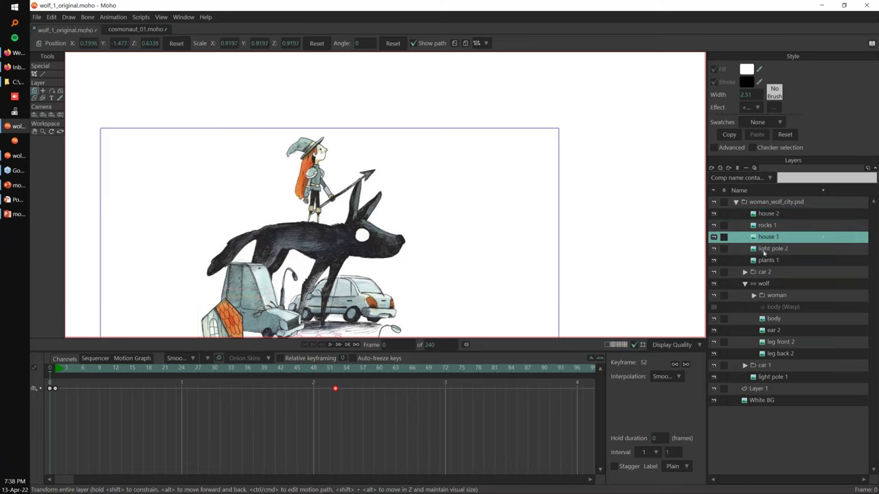
click(763, 251)
click(765, 261)
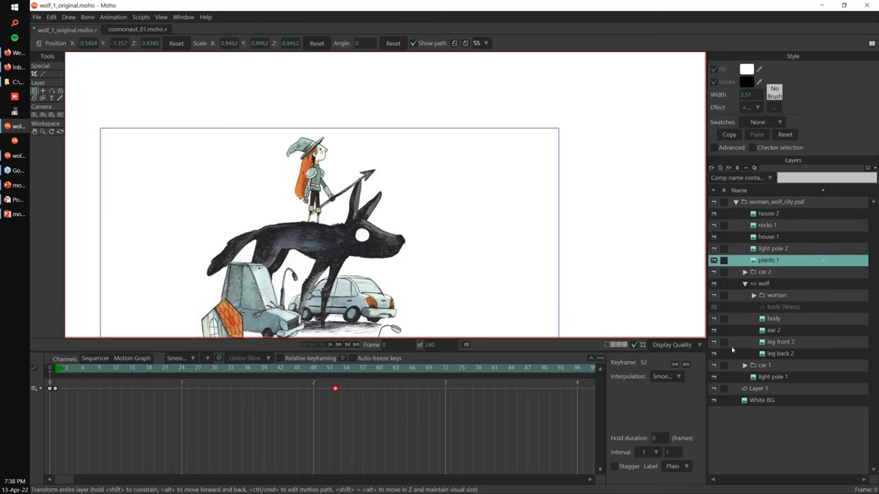
- Give the light pole 2 layer a reddish colour label and the car 2 layer a Green one
click(718, 249)
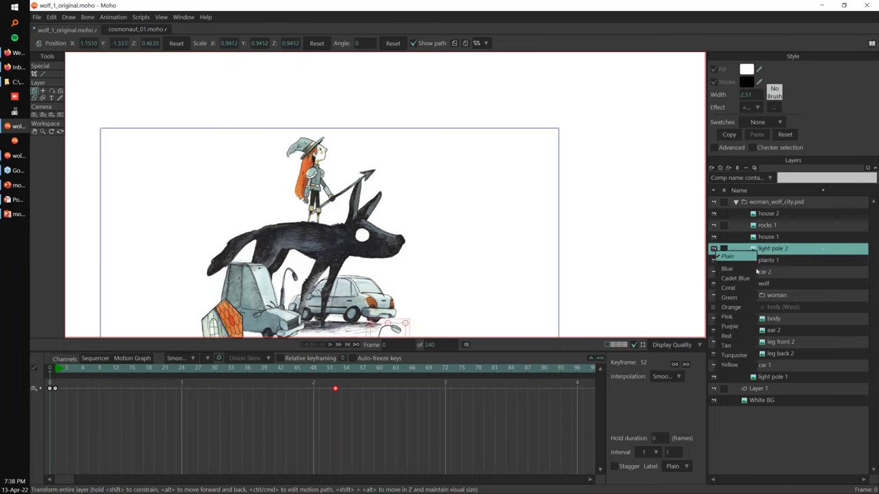
click(751, 232)
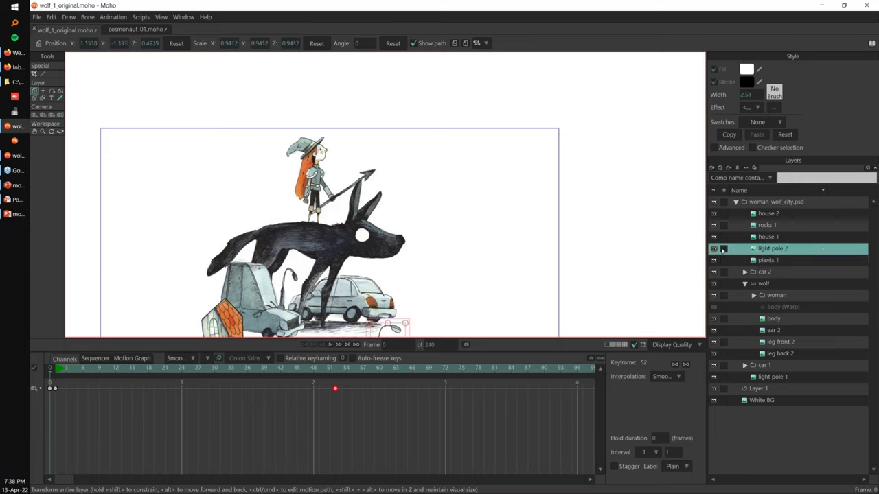
click(765, 237)
click(764, 263)
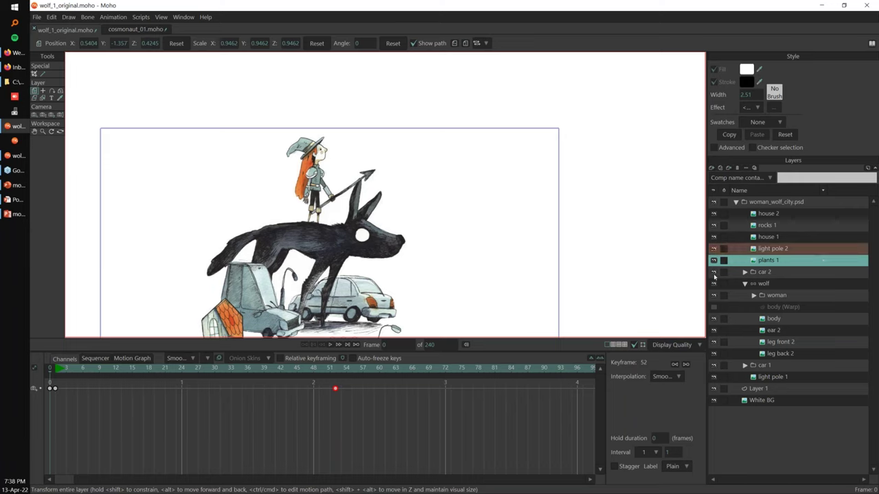
click(762, 272)
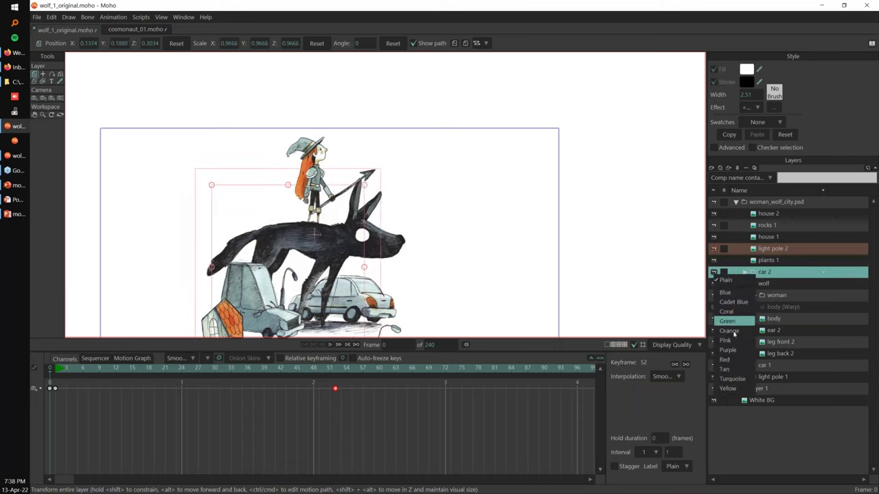
- Colour-label the woman layer Purple and the plants 1 layer Orange
click(778, 284)
click(716, 296)
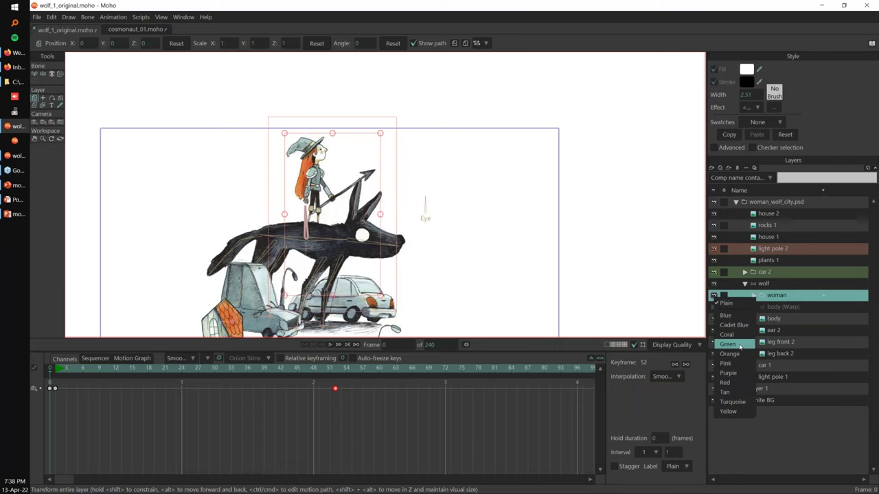
click(734, 374)
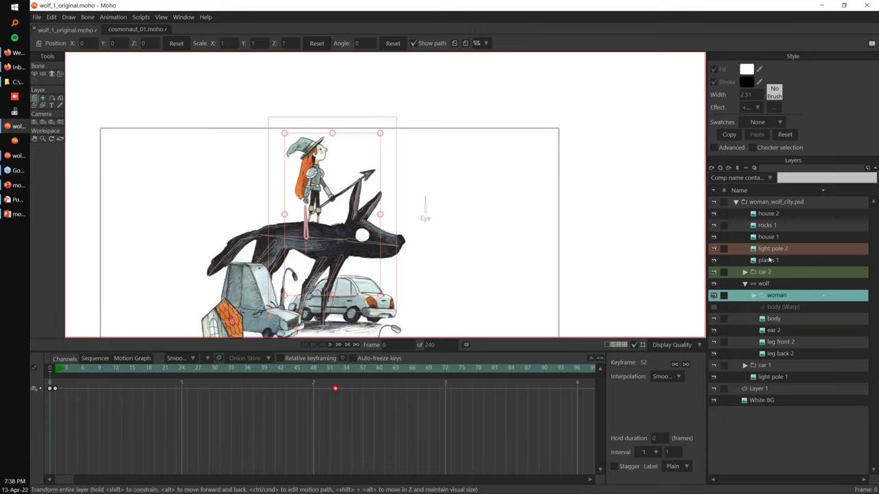
click(769, 261)
click(716, 260)
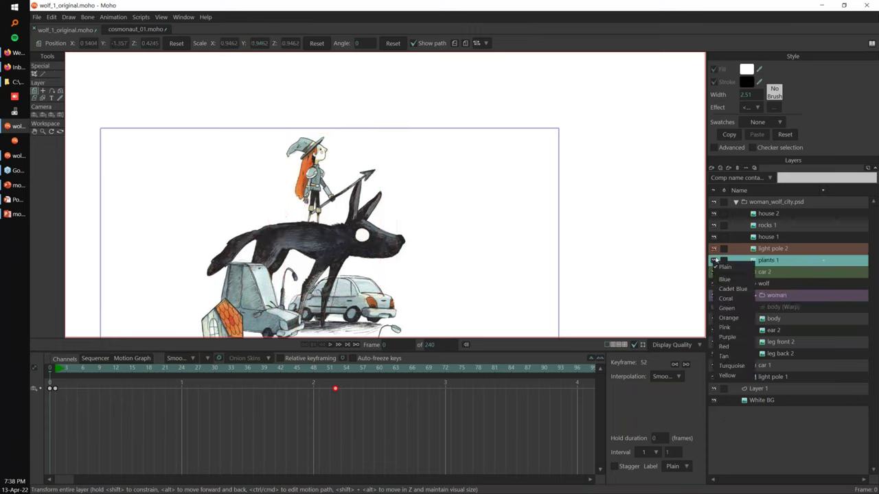
click(741, 317)
- Select the light pole 2, car 2 and wolf layers in turn to compare their colour labels
click(778, 287)
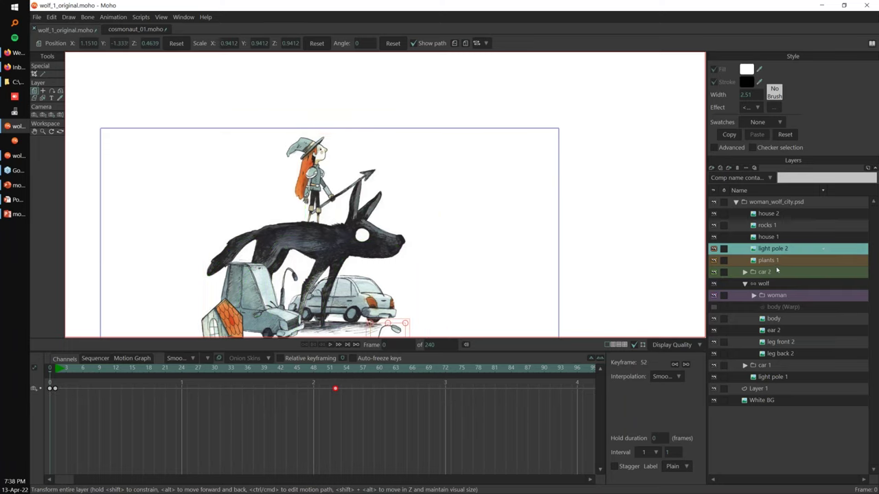
click(785, 249)
click(764, 272)
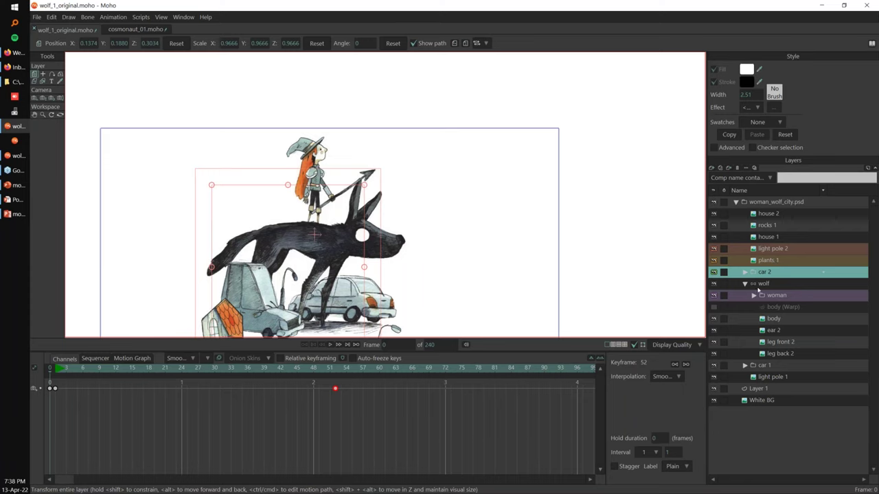
click(758, 286)
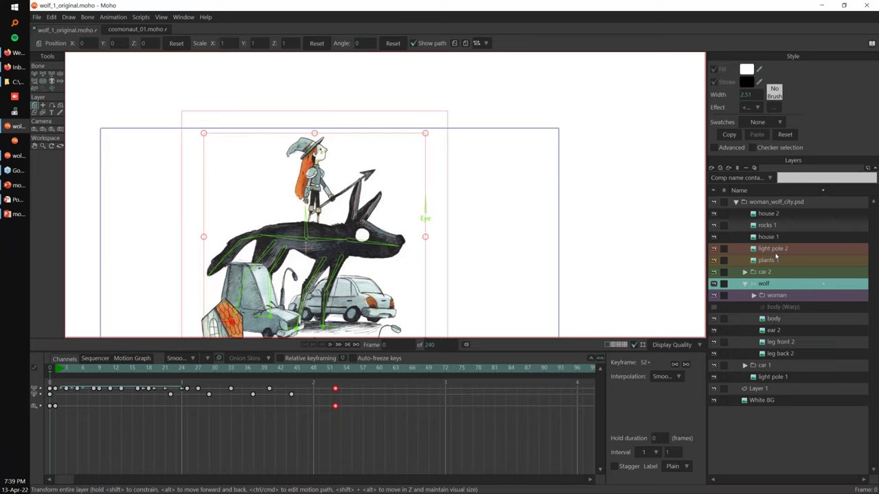
- Keep the wolf layer selected and clear the keyframe selection in its timeline
click(764, 320)
click(773, 286)
click(445, 435)
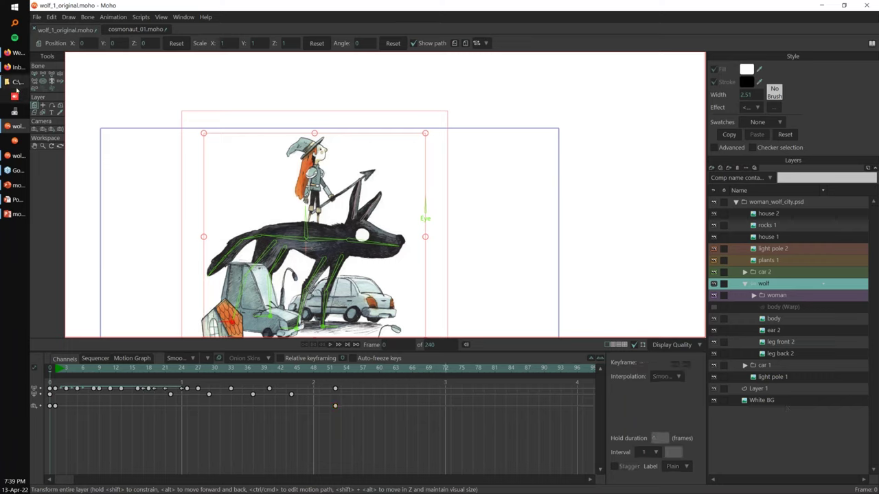
- Open the rosa.moho project from the webinar's 13.5.3 audio folder
click(15, 82)
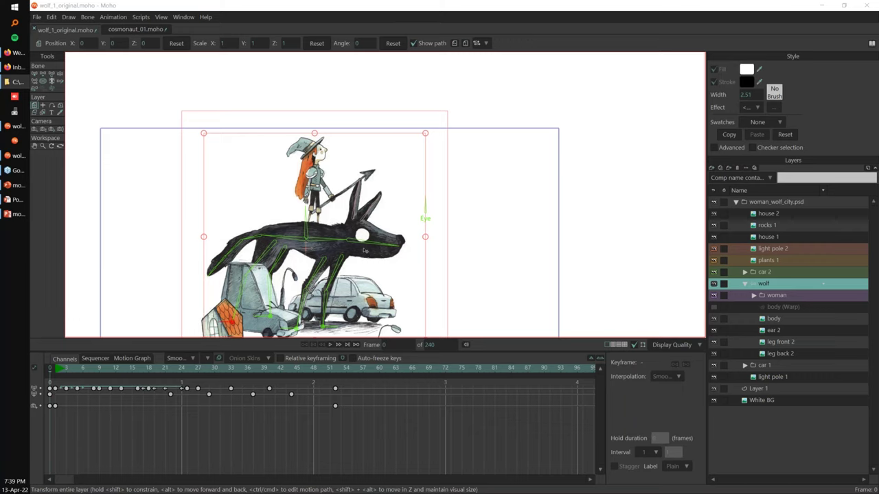
click(262, 423)
key(ctrl+o)
text("C:\Users\vipar\Dropbox\Lost_Marble\Moho 13.5\Webinars\13.5.3\audio\rosa.moho")
key(Return)
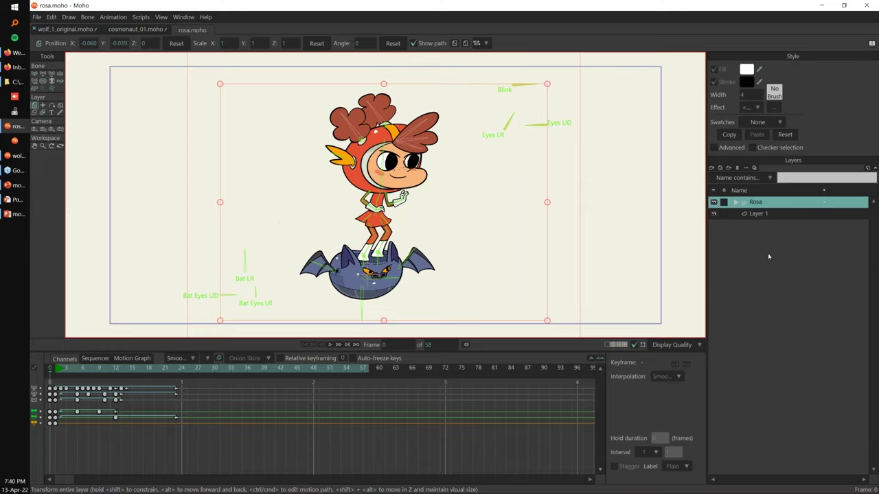
- Add a new audio layer that uses the vista.wav file
key(alt+Tab)
click(16, 81)
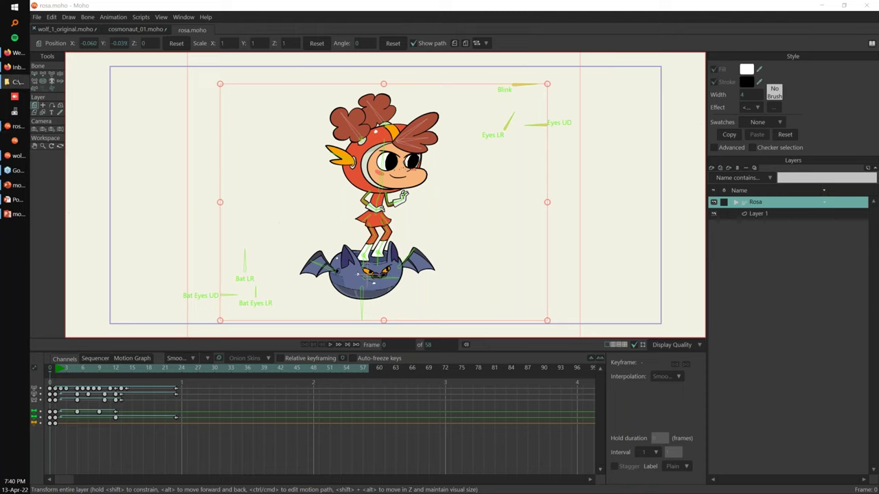
click(740, 237)
click(711, 168)
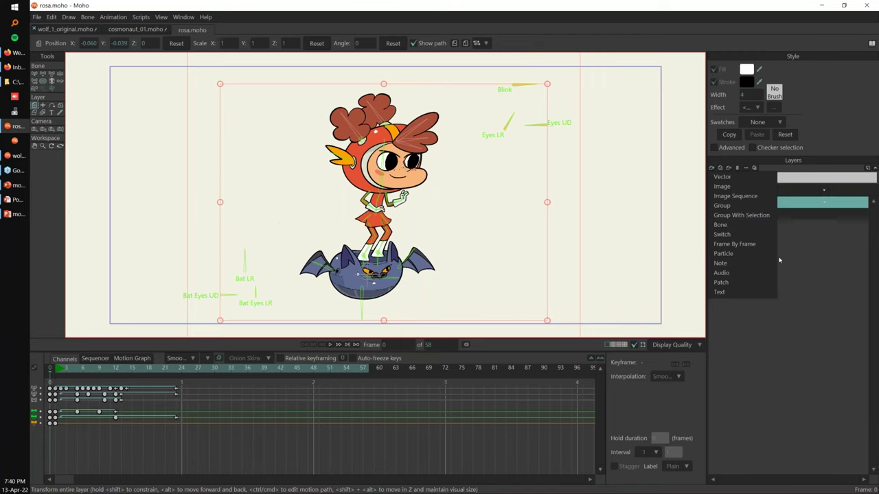
click(741, 275)
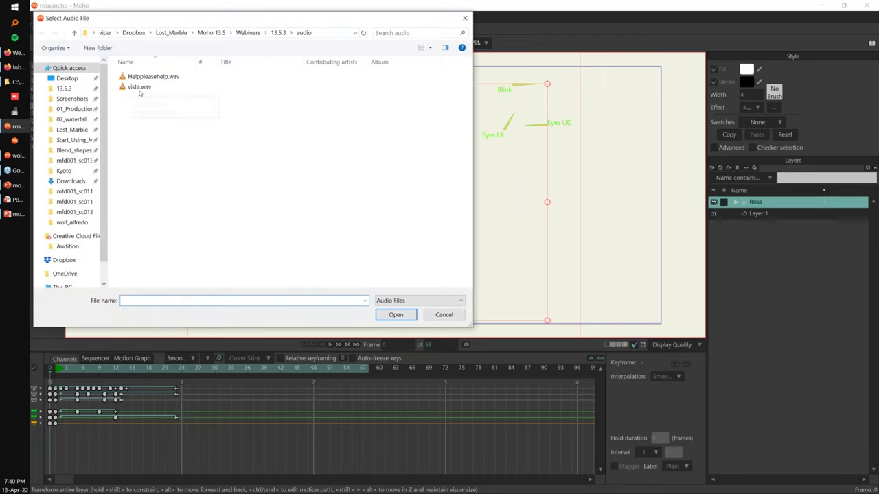
double_click(139, 87)
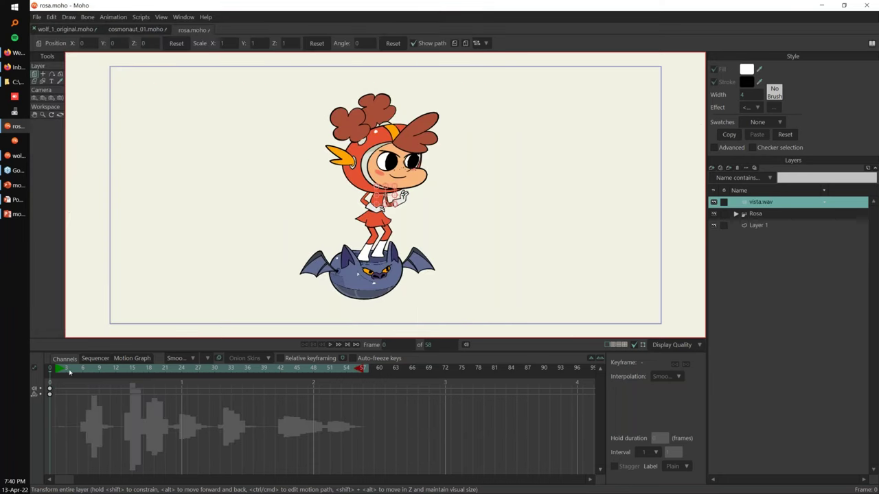
- Play the animation with its audio, scrub through the first frames and return to frame 0
key(space)
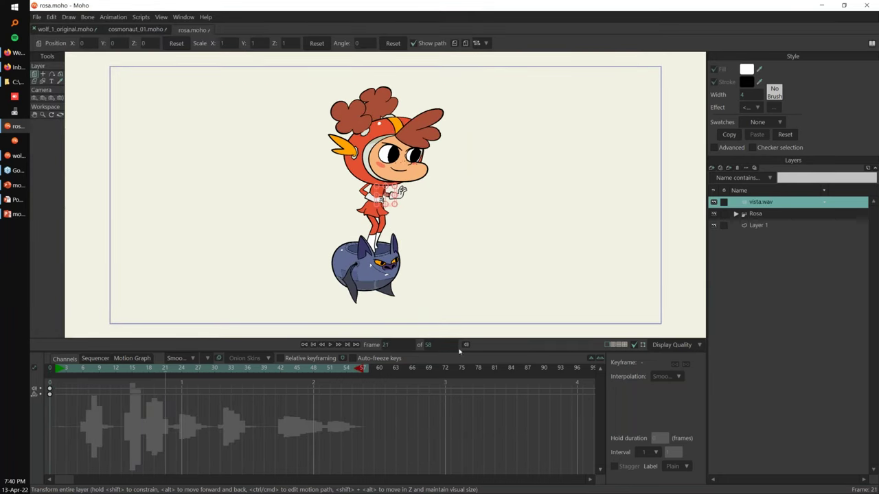
click(79, 373)
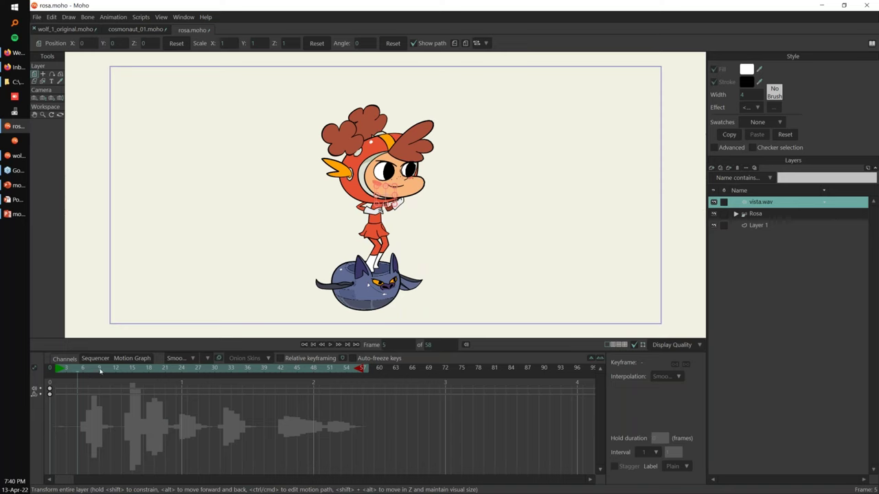
click(102, 371)
drag(107, 373, 46, 418)
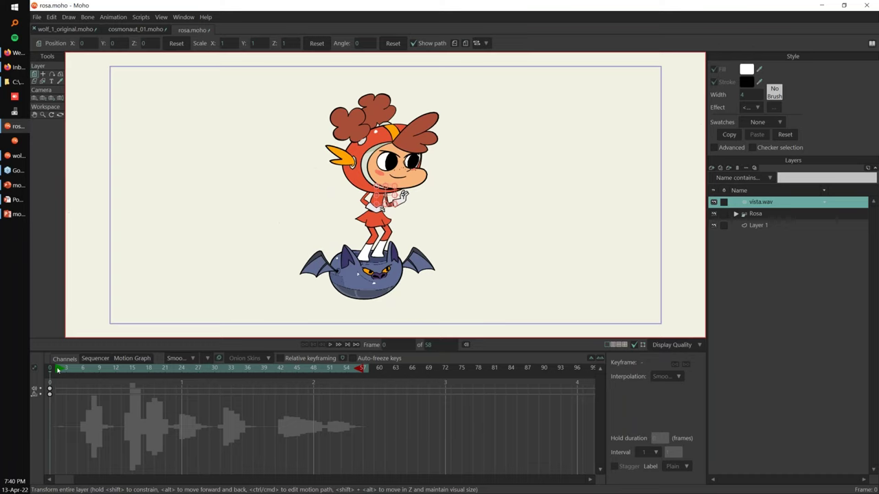
- Expand the Rosa layer and filter the layer list to kinds containing "swit"
click(735, 214)
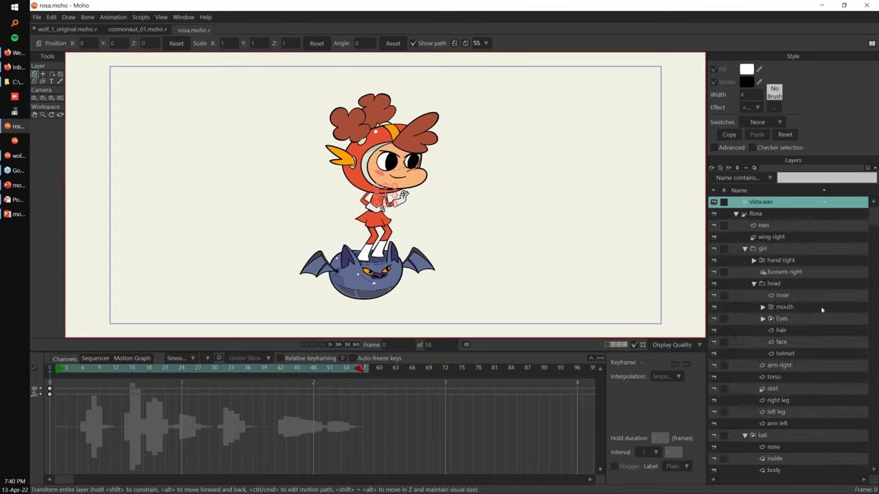
drag(443, 199, 437, 237)
scroll(476, 195, up, 4)
drag(335, 228, 337, 226)
scroll(868, 327, down, 2)
drag(867, 419, 869, 265)
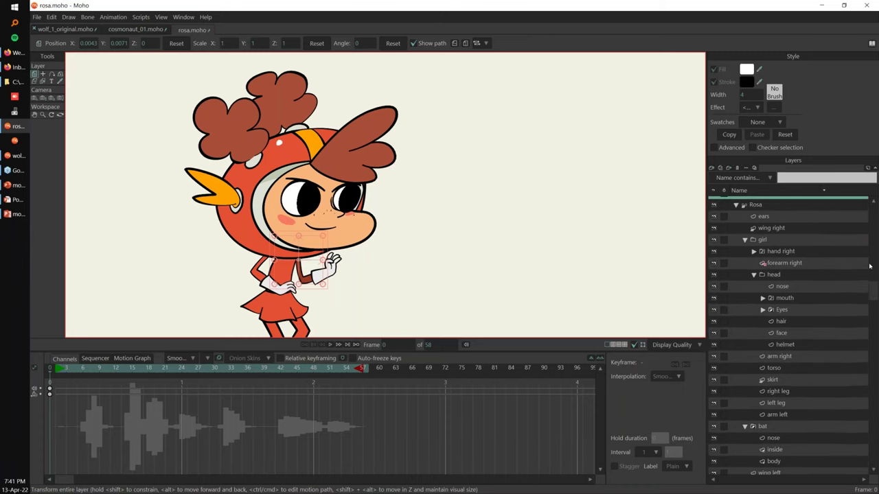
click(758, 174)
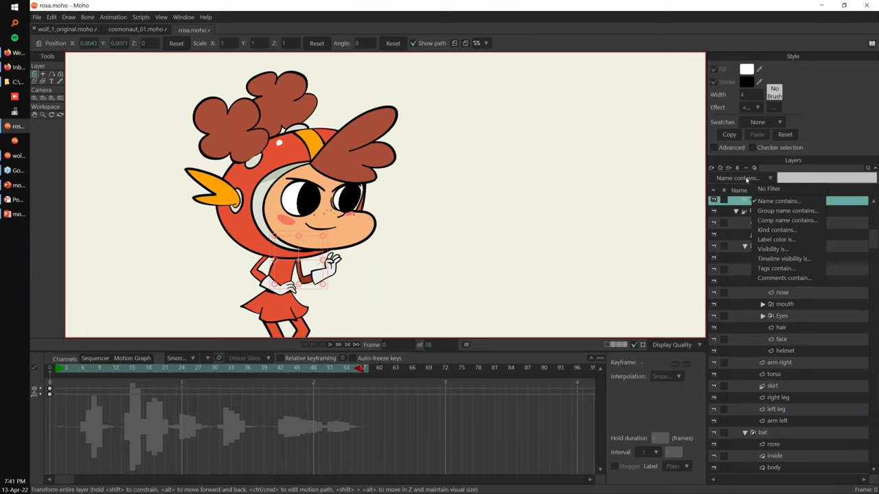
click(784, 234)
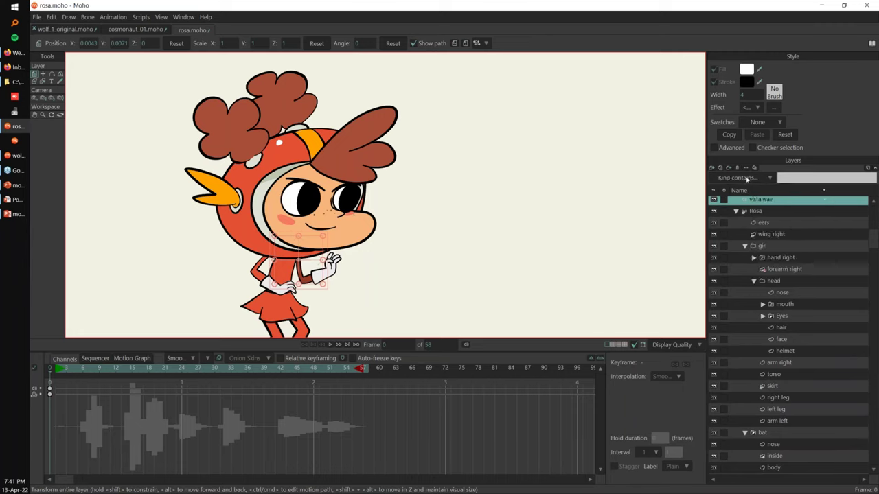
click(791, 178)
text(swit)
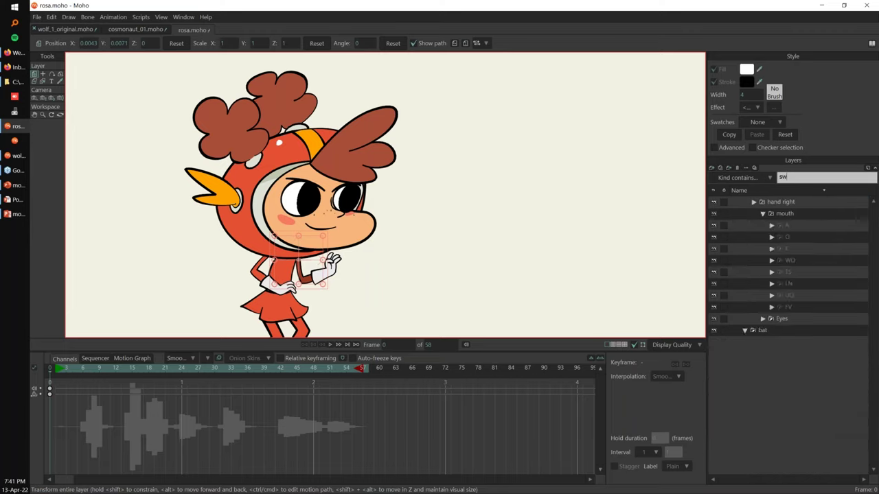
- Set the mouth switch layer's audio sync source to vista.wav and apply the layer settings
click(785, 214)
drag(516, 250, 531, 254)
key(ctrl+z)
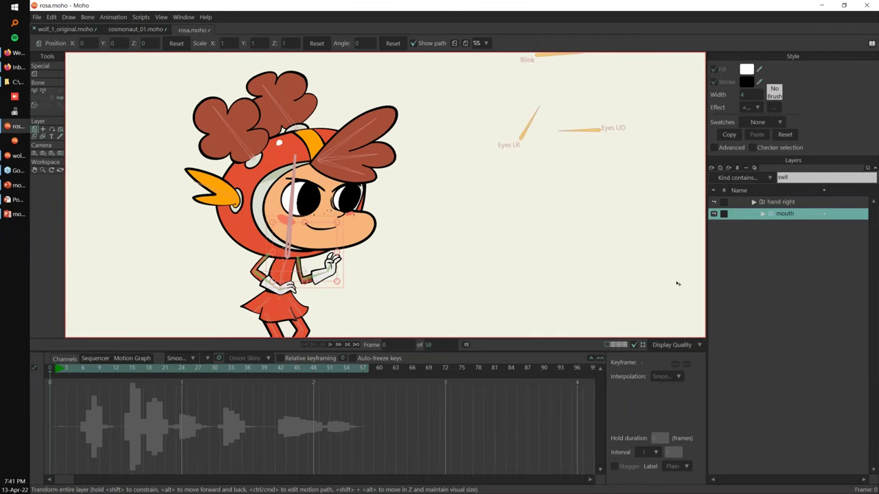
double_click(791, 216)
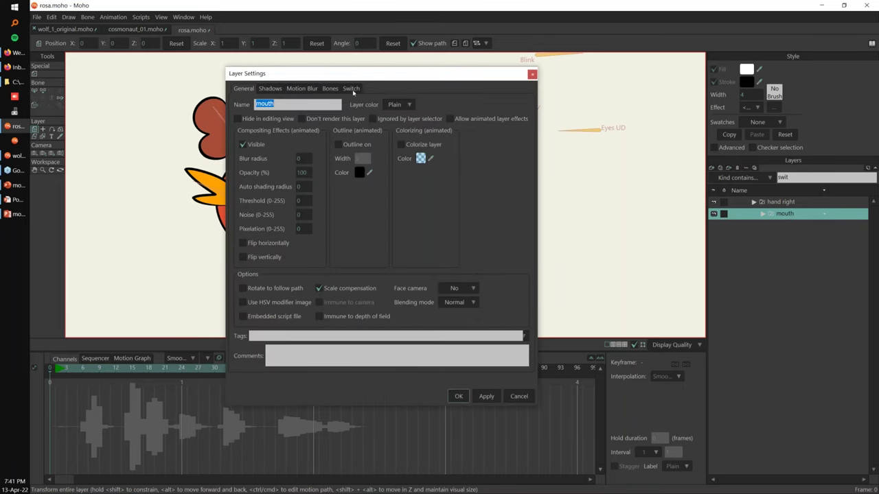
click(353, 89)
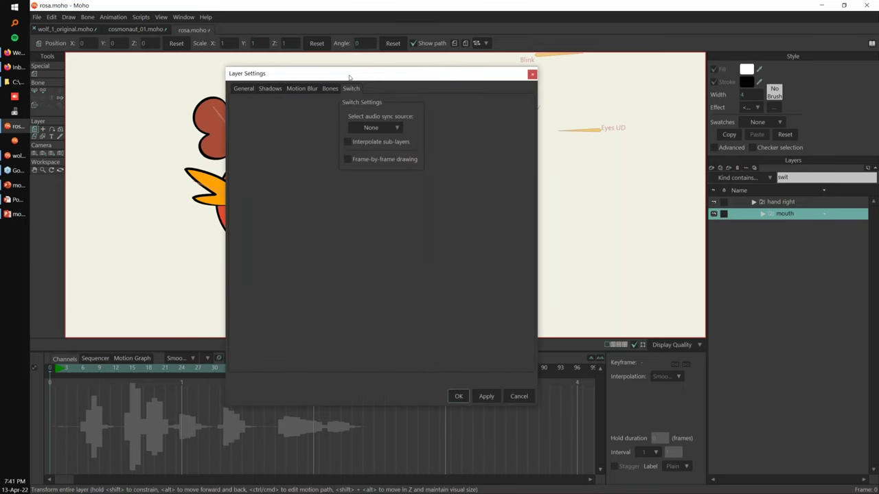
click(396, 129)
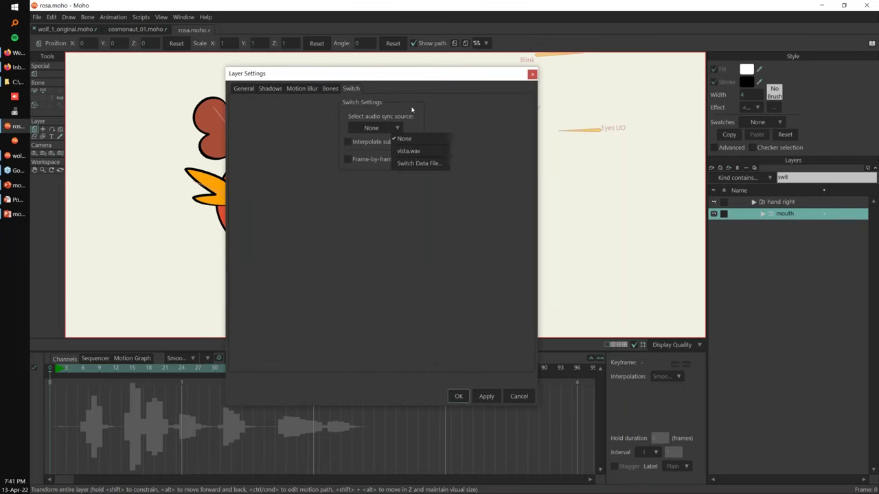
click(426, 152)
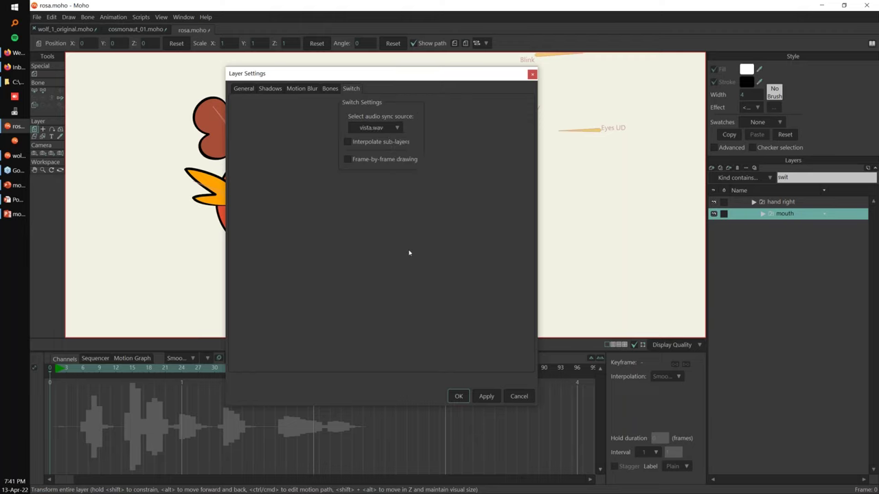
click(486, 396)
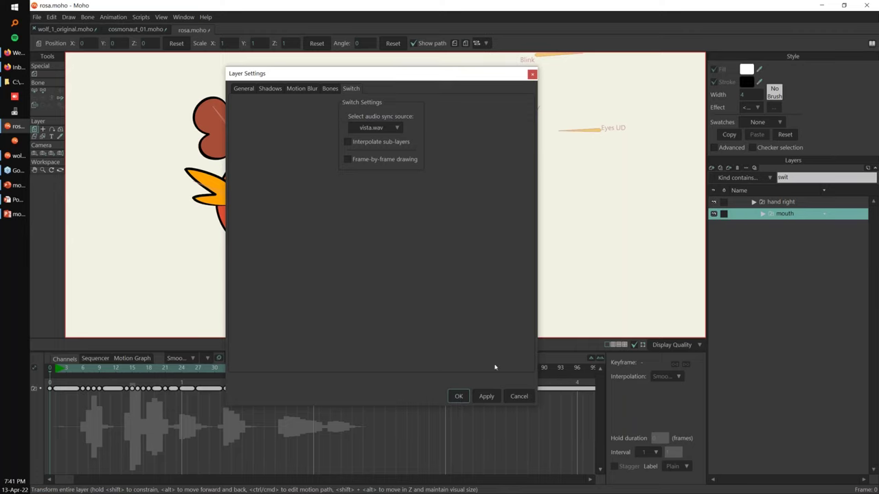
click(458, 396)
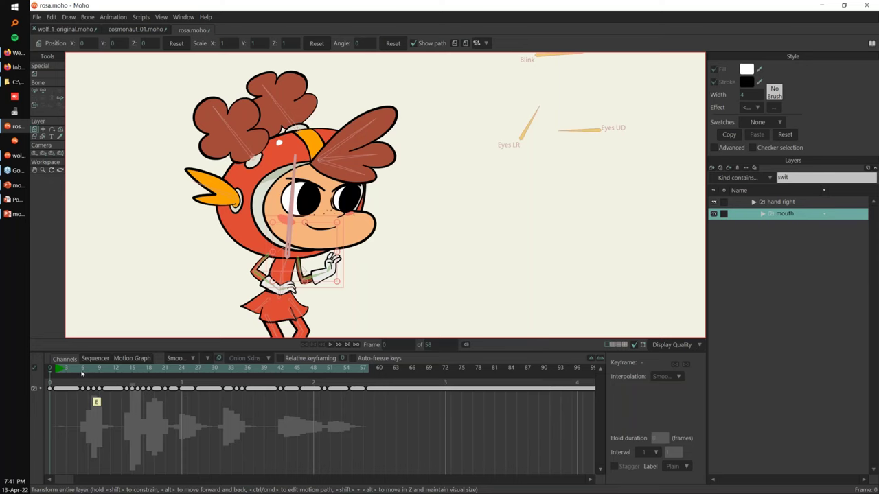
- Scrub the timeline to frame 33, then go back to frame 5 to check the mouth's lip sync
drag(86, 371, 234, 389)
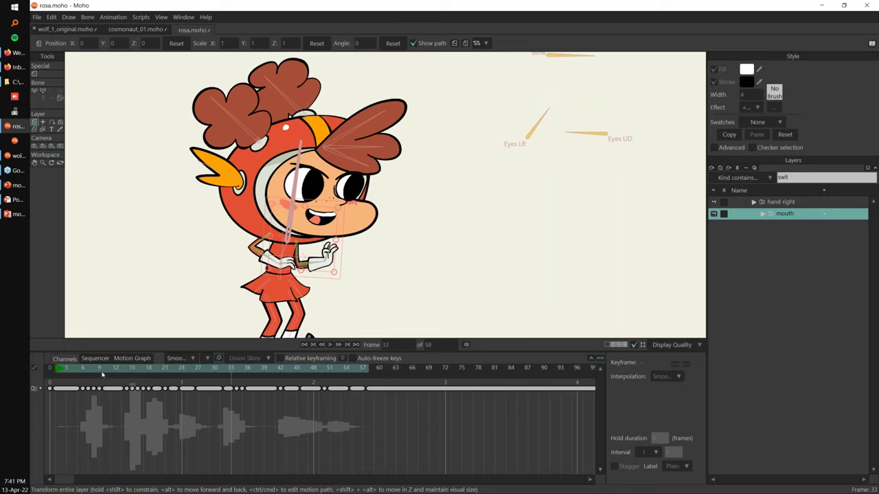
click(75, 369)
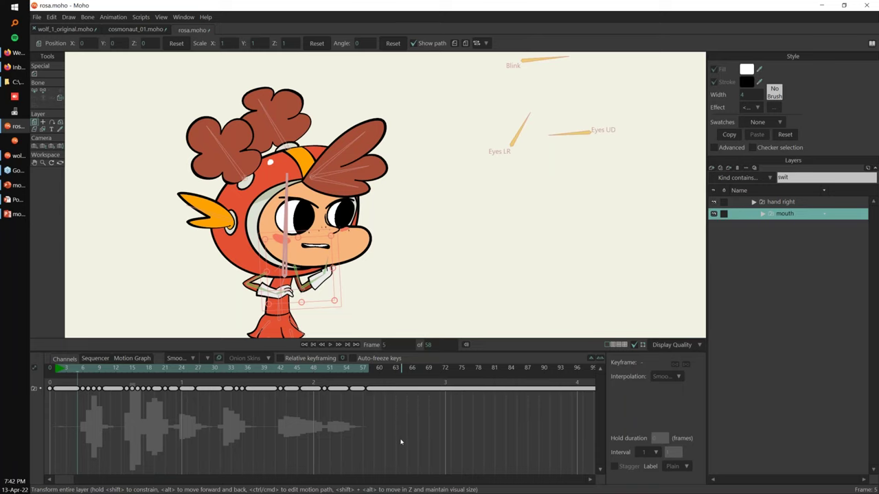
- At the frame 14 keyframe, open Switch Selection, centre its preview and switch the mouth to the WQ shape
click(126, 370)
click(127, 389)
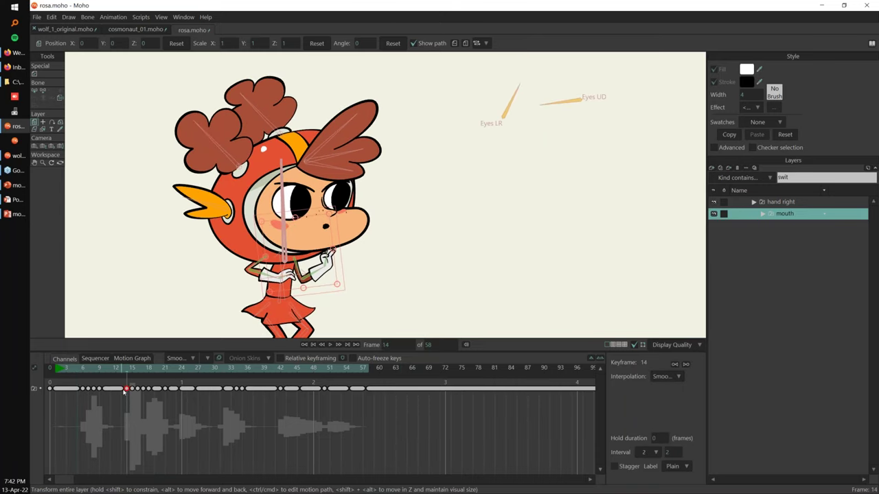
click(184, 17)
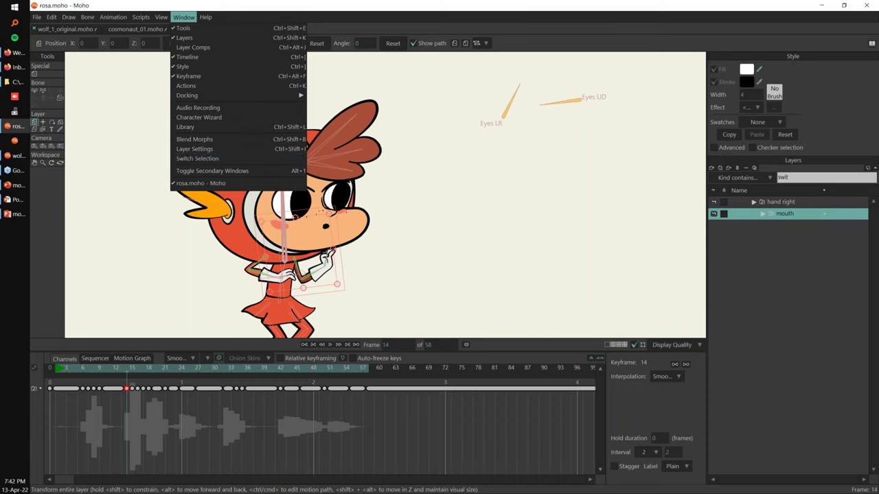
click(221, 158)
drag(553, 133, 532, 143)
click(487, 254)
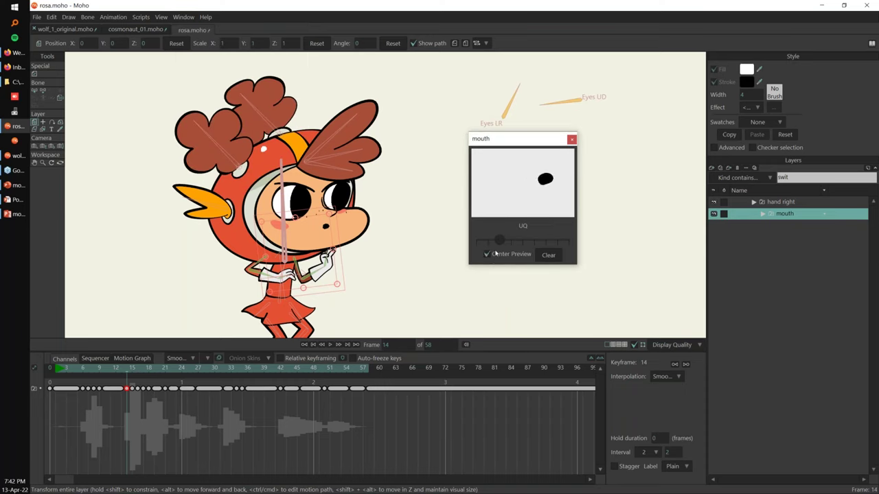
drag(496, 240, 533, 243)
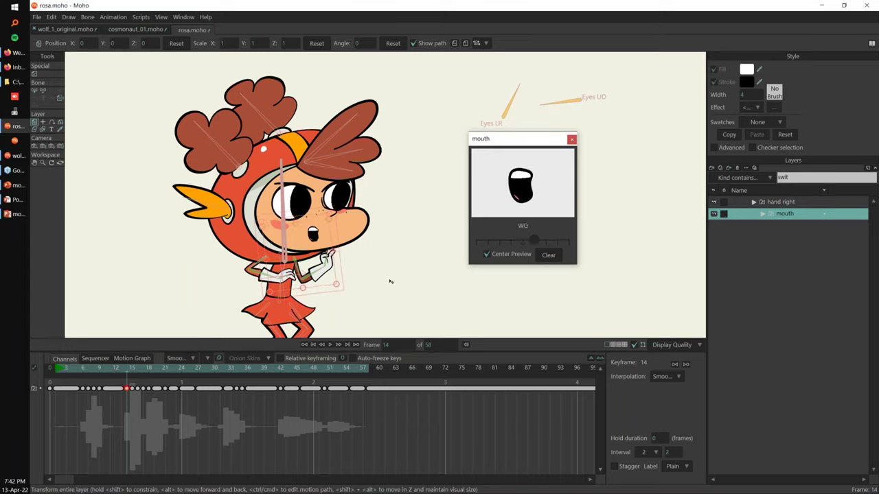
click(172, 424)
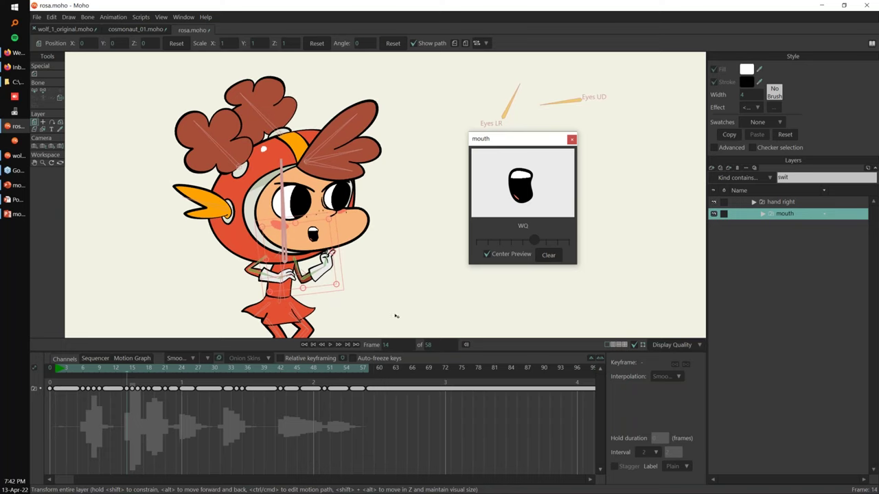
- Reveal the mouth layer in the unfiltered layer list, look through its phoneme sublayers and collapse the group
right_click(784, 218)
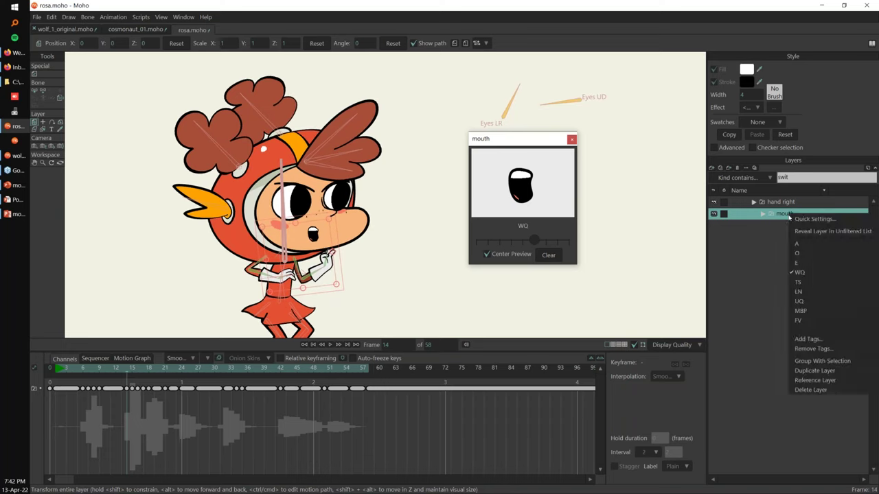
click(861, 232)
click(764, 307)
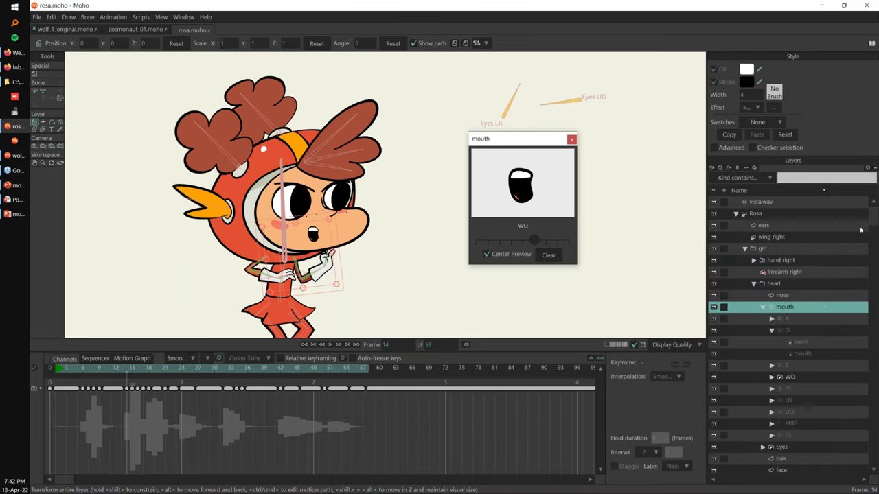
click(771, 331)
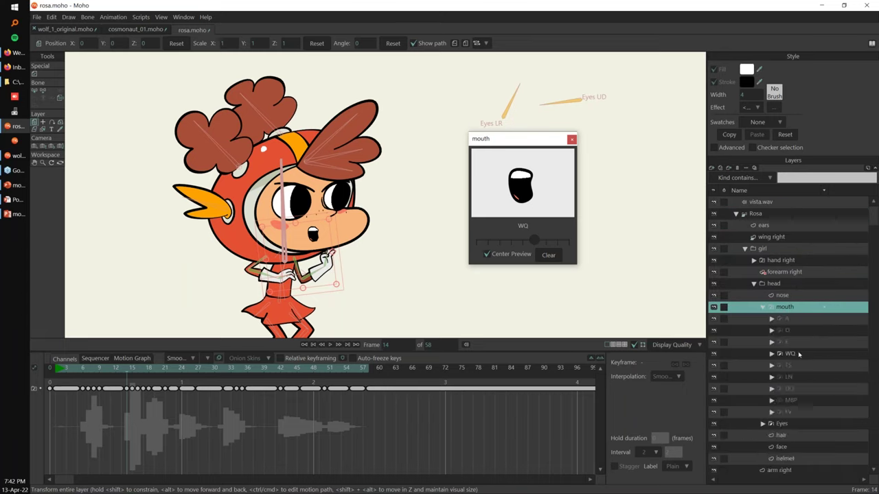
click(796, 412)
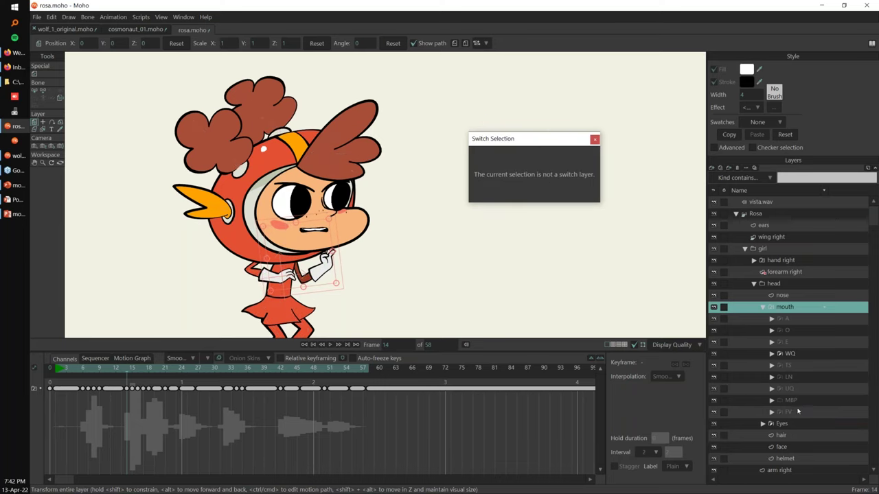
click(787, 321)
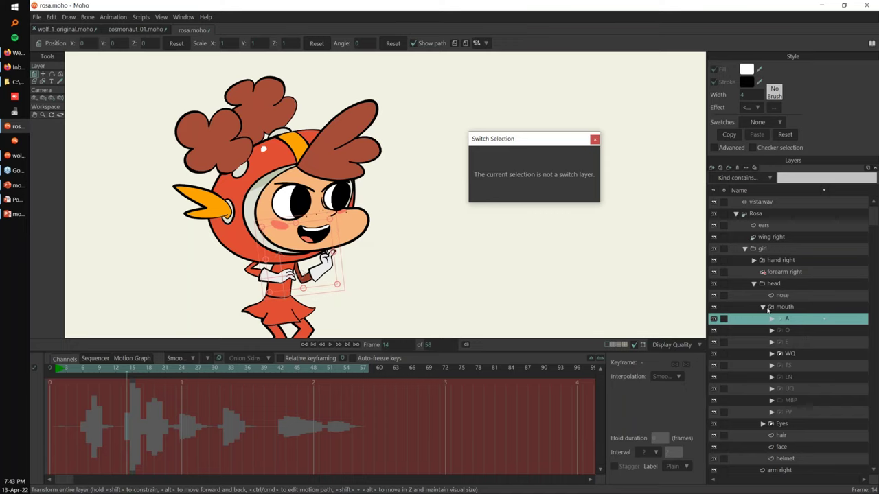
click(763, 307)
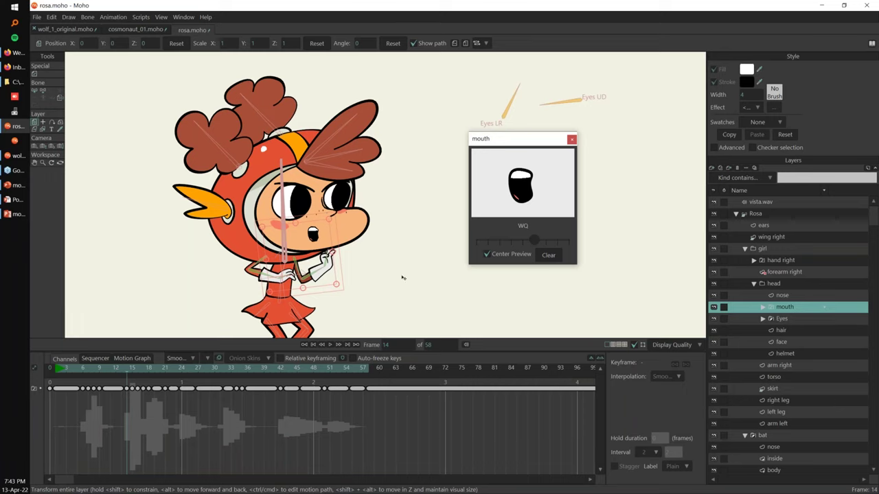
- Switch to the browser, examine the Preston Blair phoneme and dialogue mouth charts, and return to Moho
key(alt+Tab)
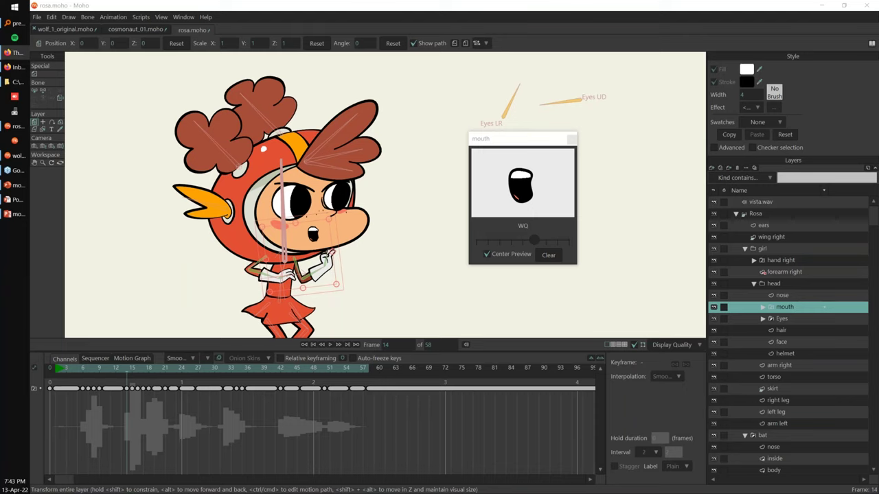
key(alt+Tab)
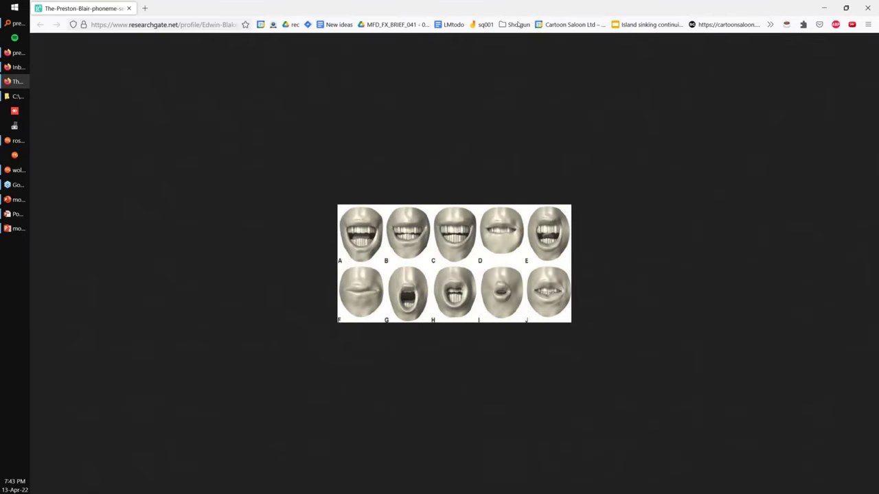
double_click(535, 9)
key(alt+Tab)
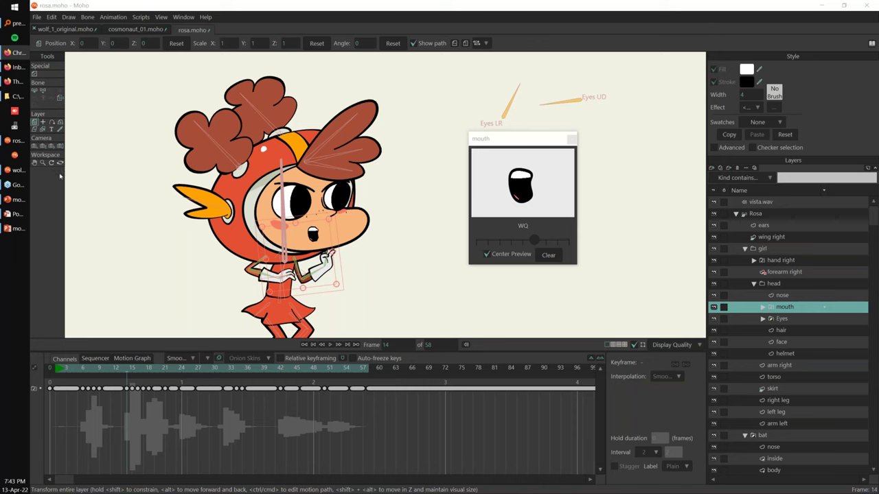
drag(280, 157, 310, 155)
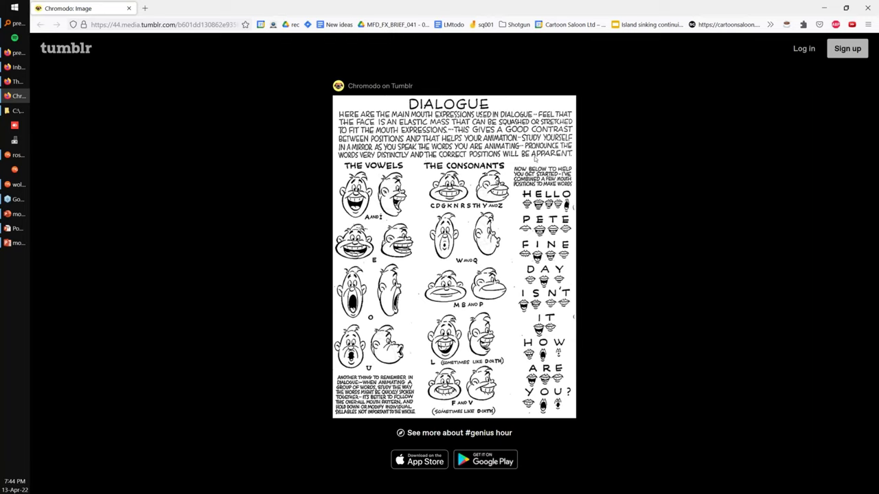
key(alt+Tab)
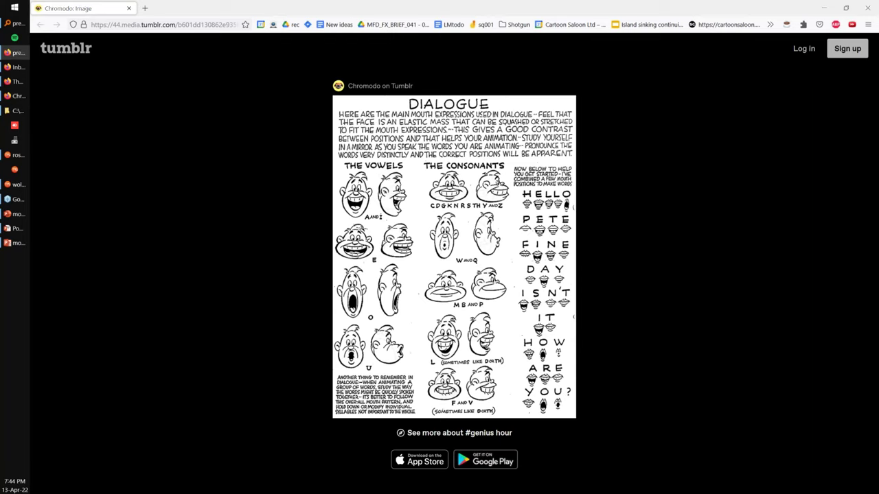
click(824, 7)
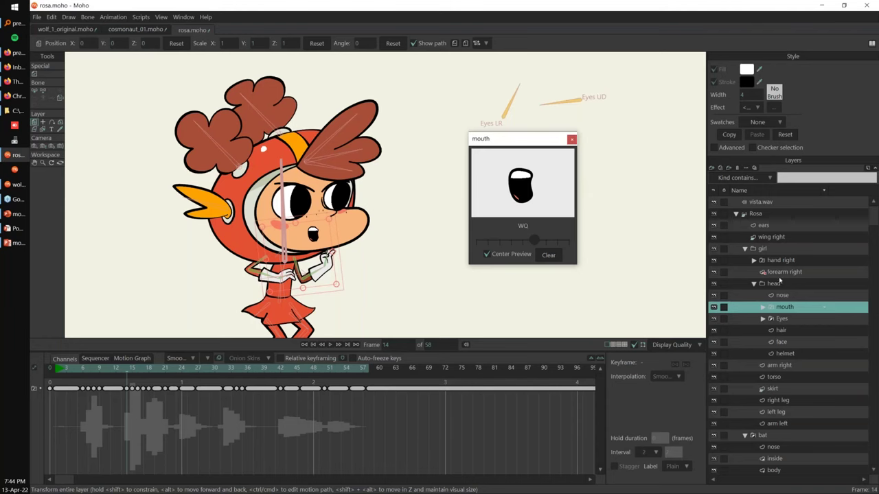
- Expand the mouth group and examine its phoneme sublayers, selecting A
click(763, 306)
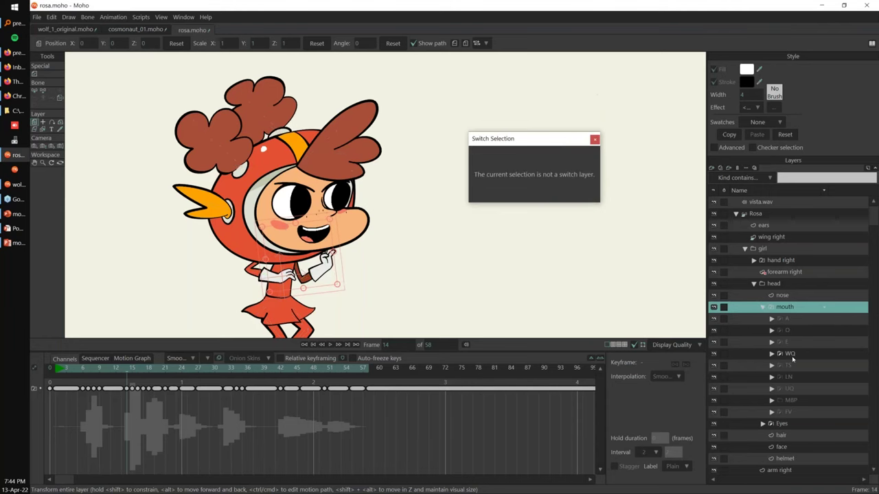
click(781, 318)
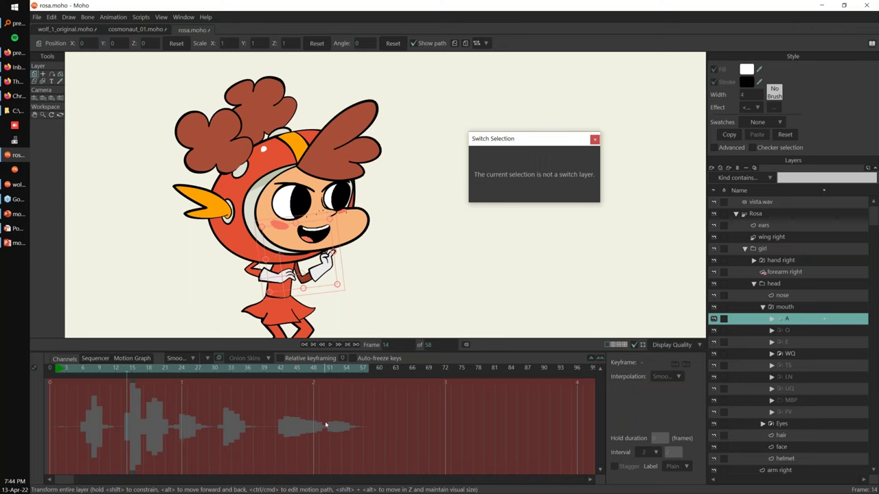
click(372, 423)
- Collapse and hide the Rosa layer at frame 2, and select the vista.wav layer with the Switch Selection window closed
click(736, 213)
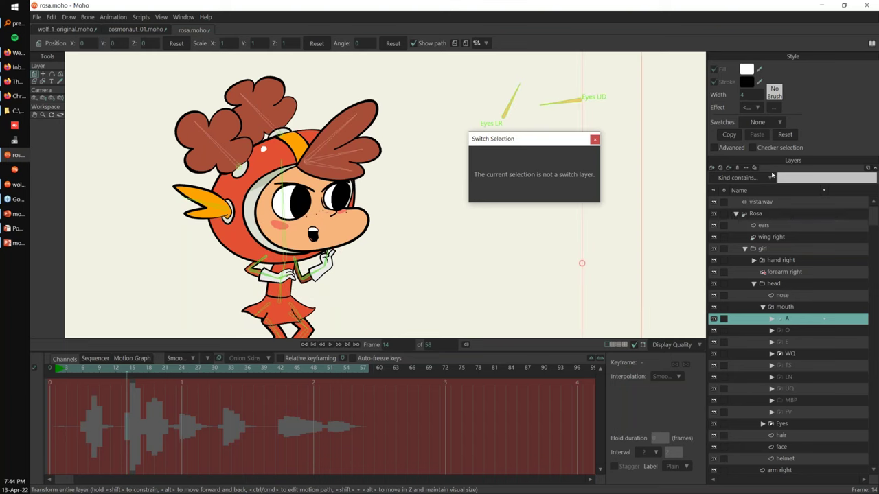
click(61, 373)
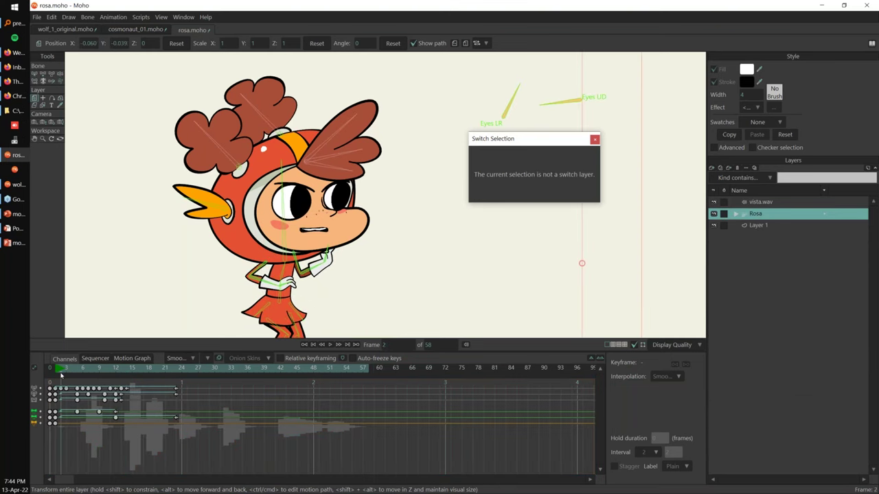
click(714, 213)
click(760, 203)
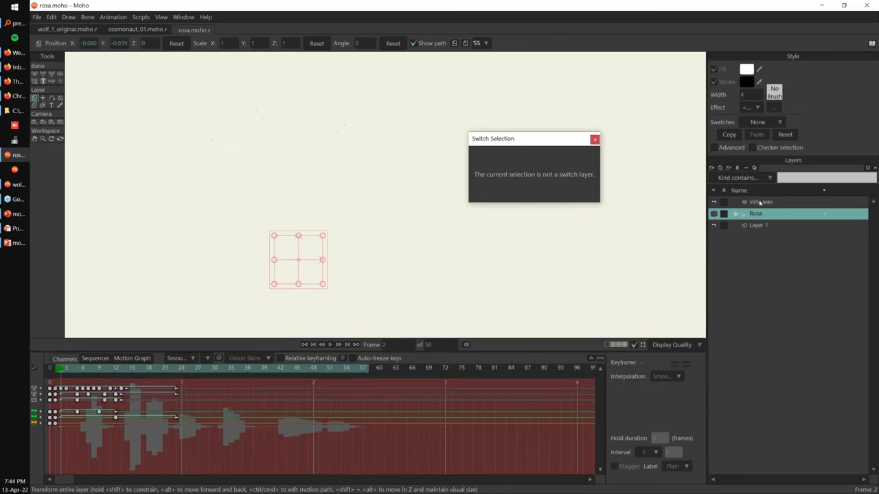
scroll(405, 269, down, 5)
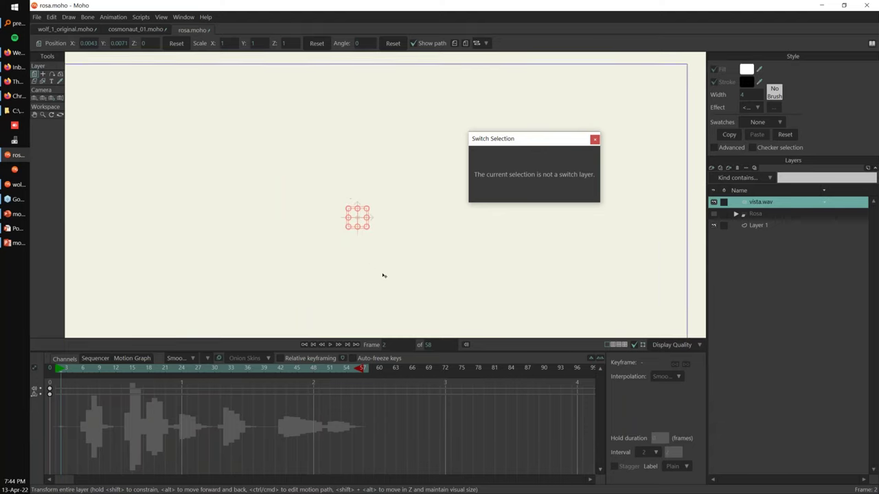
click(594, 139)
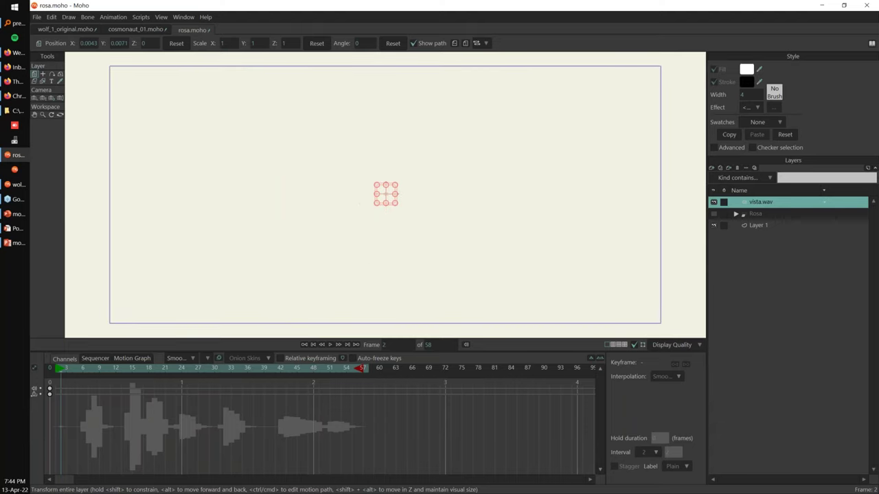
right_click(755, 202)
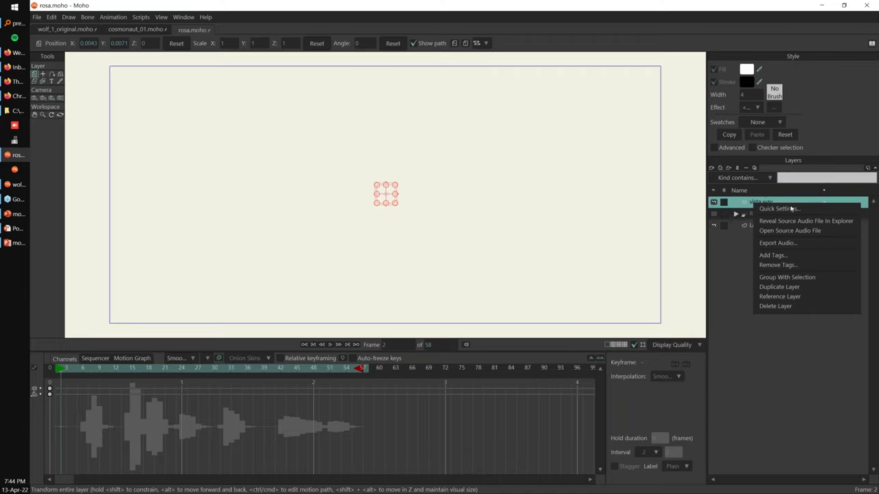
click(791, 245)
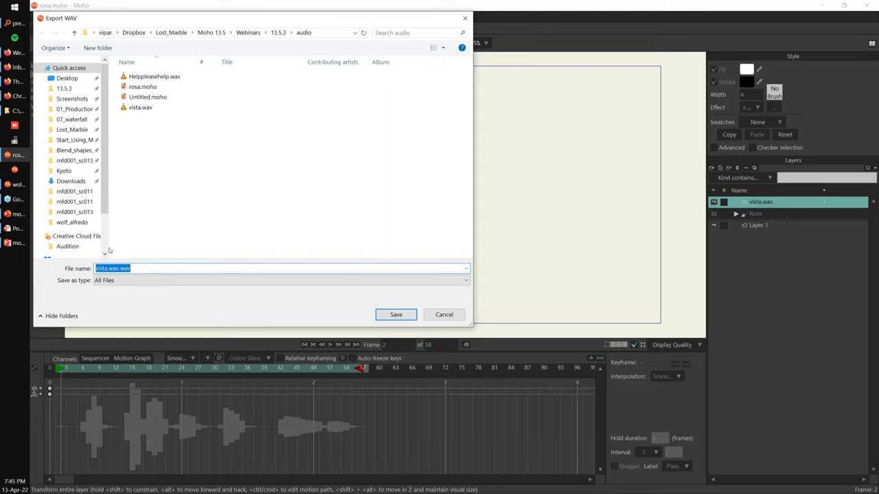
click(438, 318)
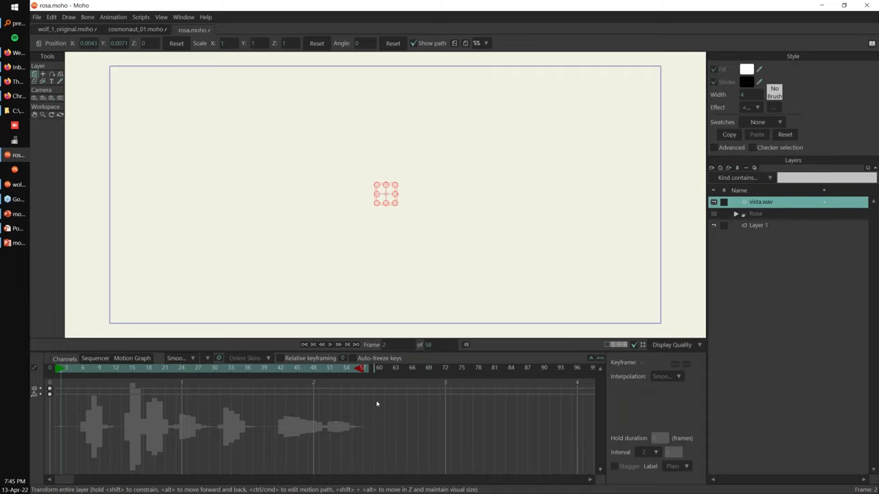
- Set the end frame to 90 and shift the vista.wav clip about 18 frames earlier in the Sequencer
alt+click(543, 371)
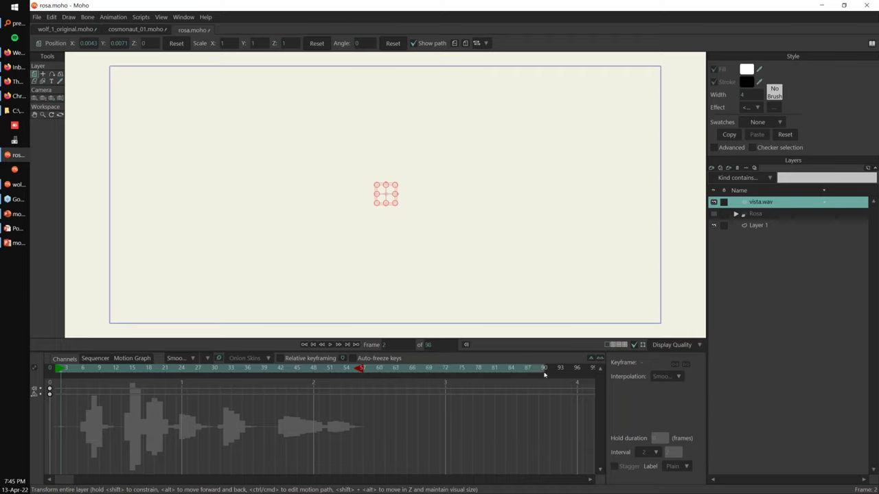
click(98, 359)
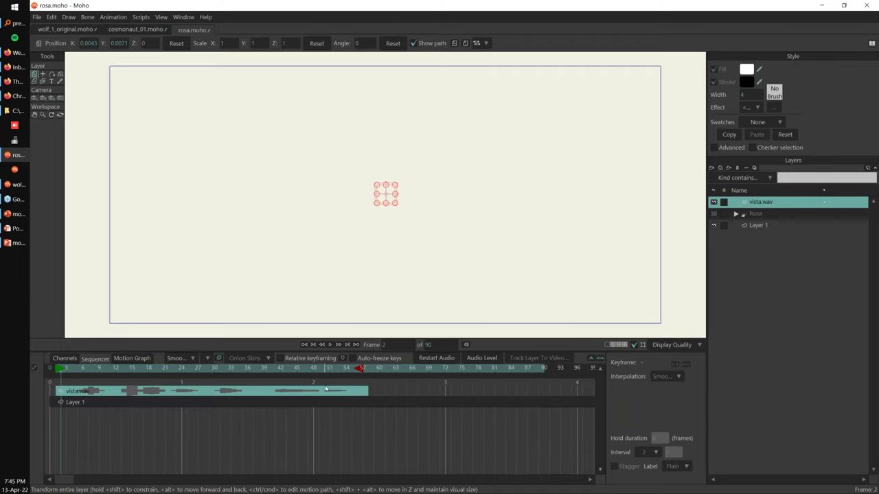
drag(333, 393, 233, 404)
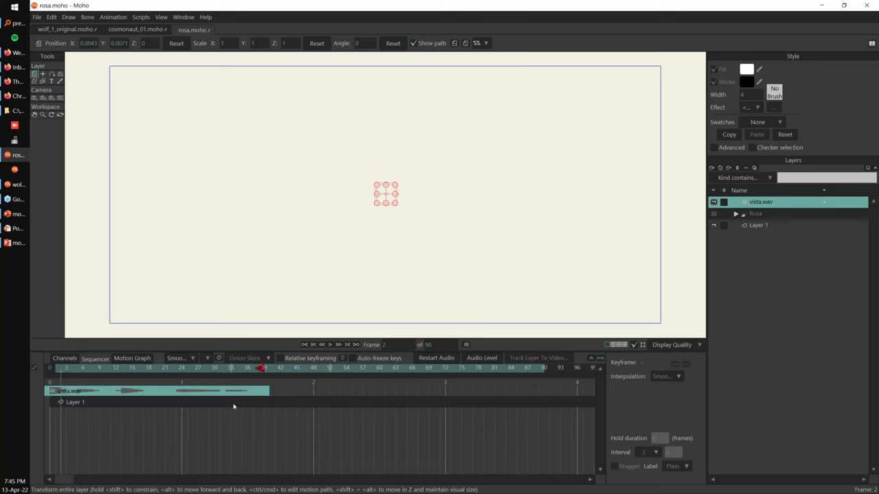
- Duplicate the vista.wav layer twice and stagger the copies in the Sequencer, starting at about frames 28 and 70
click(720, 168)
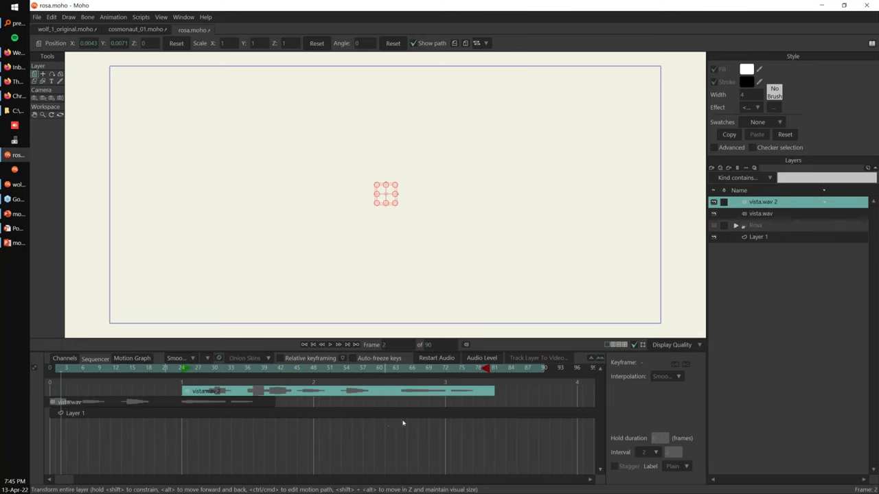
drag(403, 423, 400, 415)
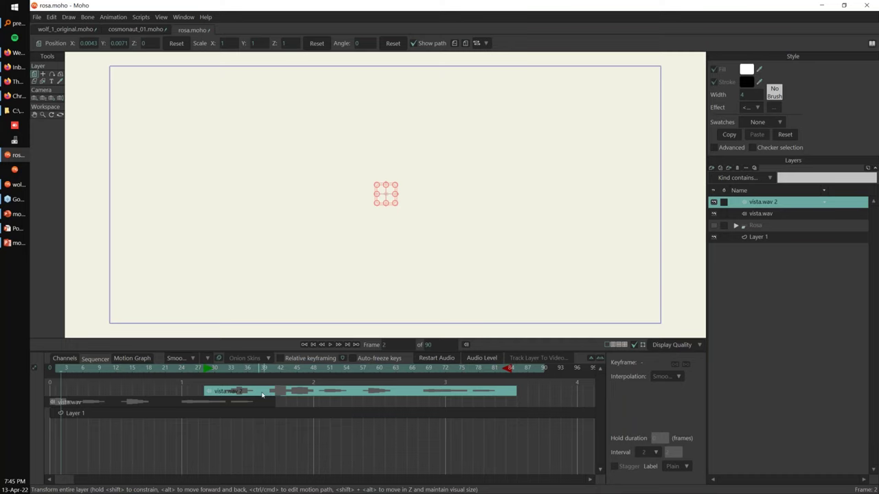
click(719, 168)
drag(339, 391, 574, 392)
scroll(560, 453, right, 4)
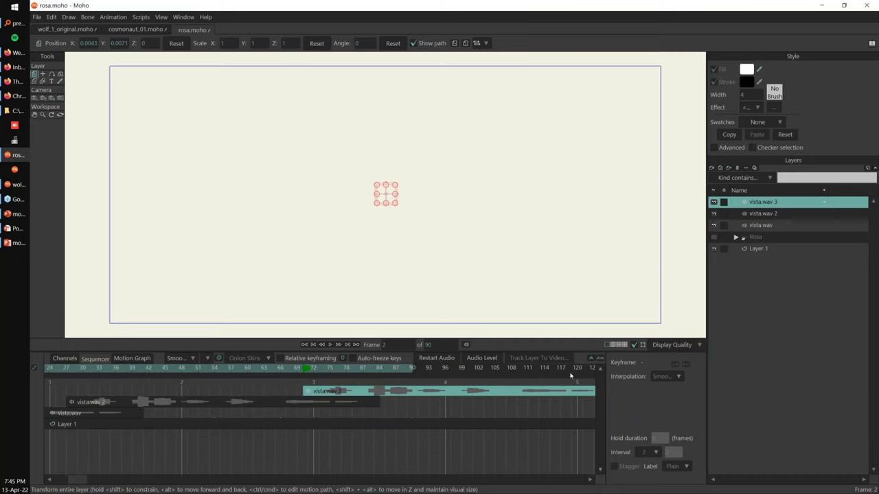
- Set the animation's end frame to 127 and move the playhead to frame 5
scroll(533, 426, right, 3)
ctrl+right_click(506, 369)
click(590, 359)
scroll(324, 446, left, 1)
scroll(324, 445, up, 3)
click(61, 369)
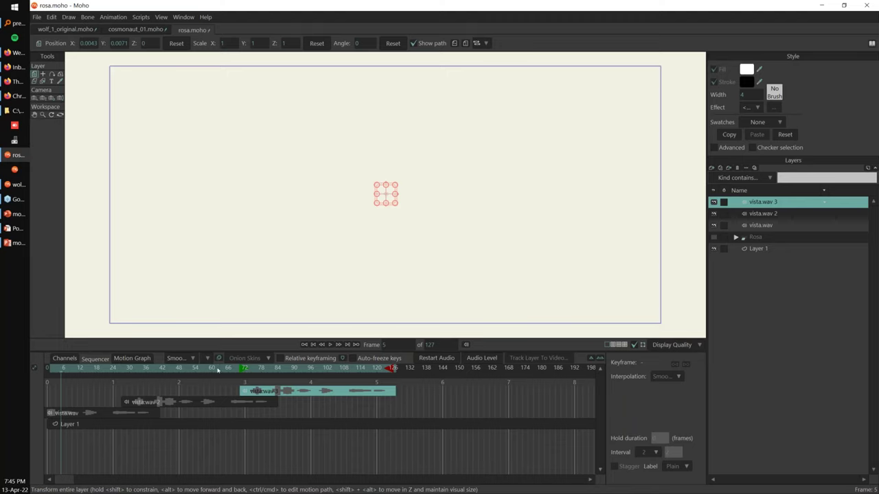
- Set the vista.wav 2 layer's audio level to 0.25 and move the playhead to frame 49
click(214, 398)
double_click(765, 214)
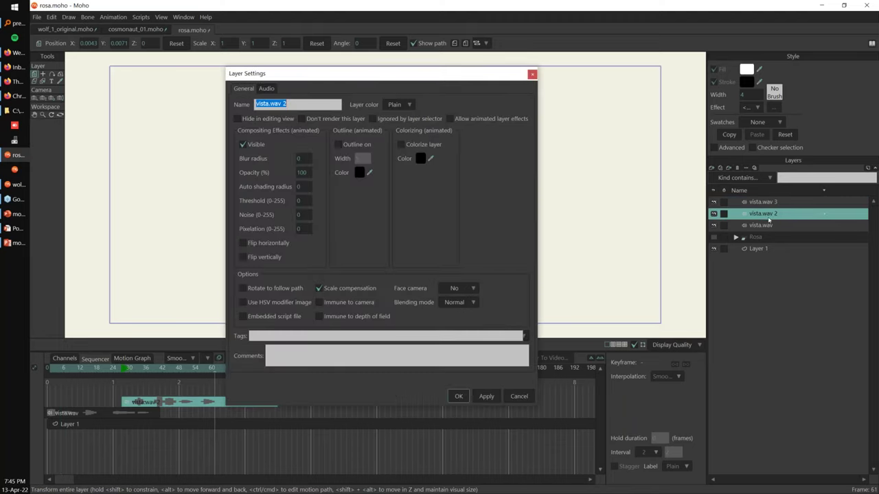
click(267, 88)
double_click(388, 150)
text(0.25)
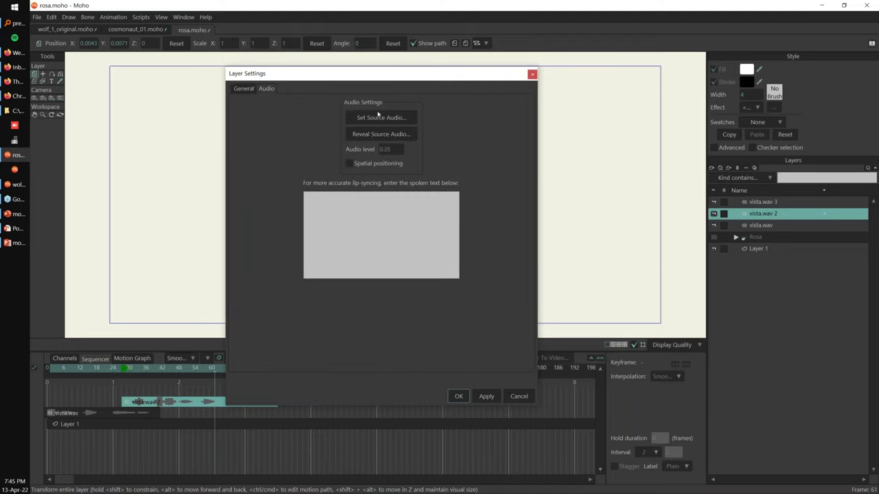
click(456, 396)
drag(149, 370, 177, 372)
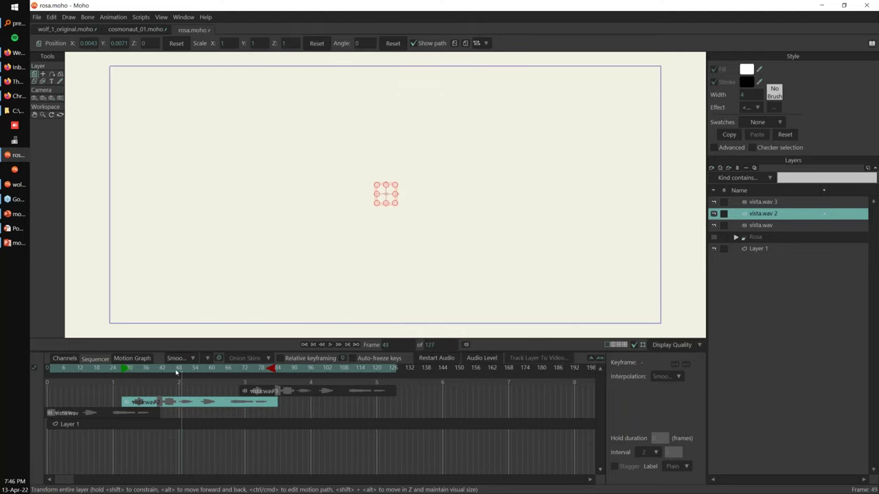
- Open the Export Soundtrack save dialog and close it without saving a file
click(37, 17)
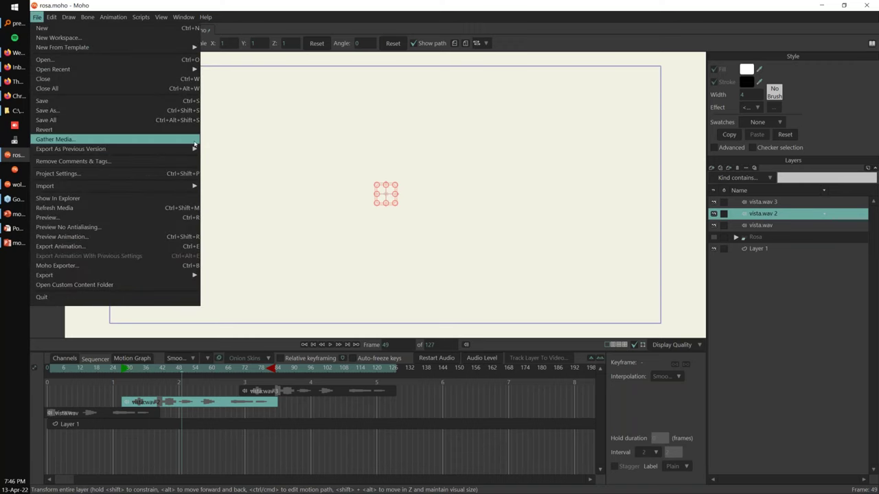
mouse_move(167, 277)
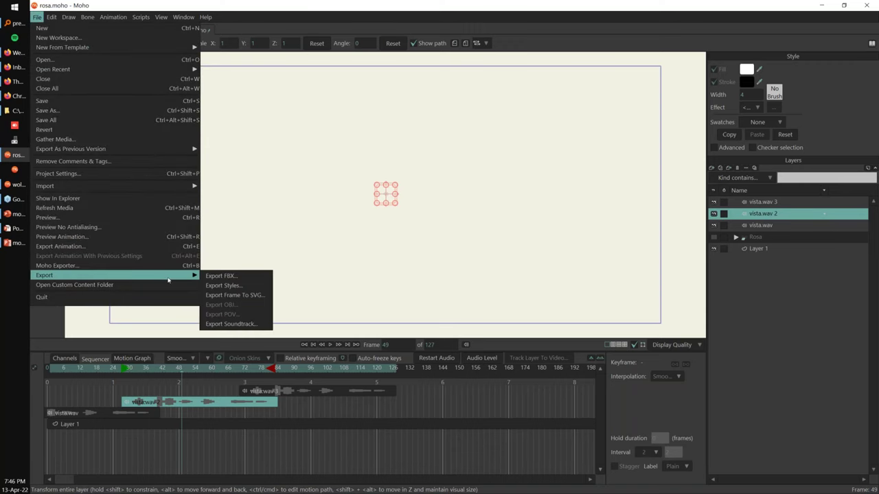
click(255, 326)
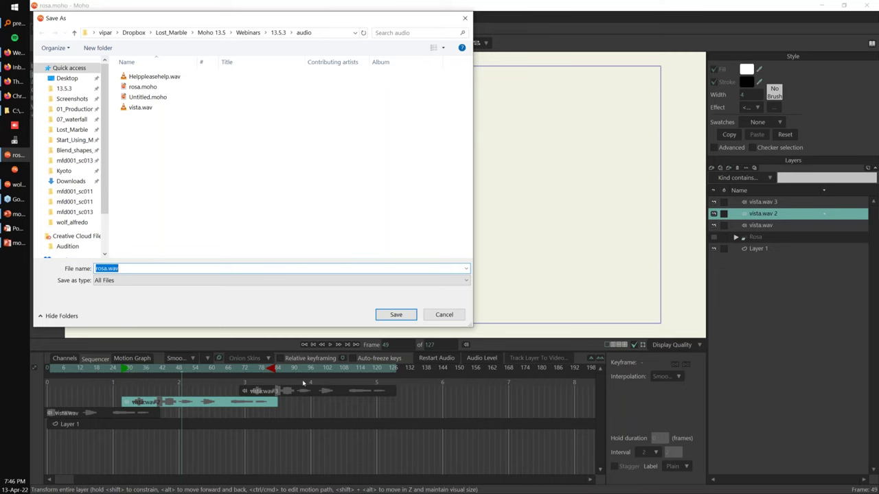
click(443, 317)
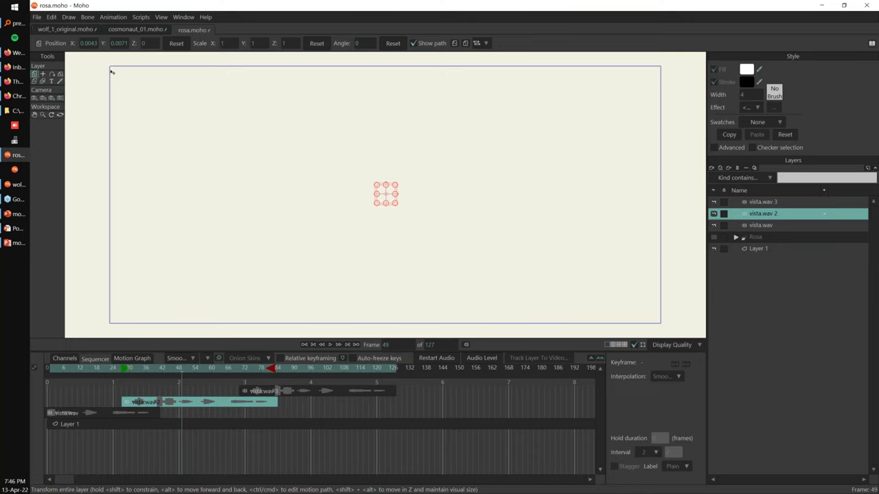
- Open the Wolf.moho file, display its animation channels, and select the wolf's body layer
click(17, 111)
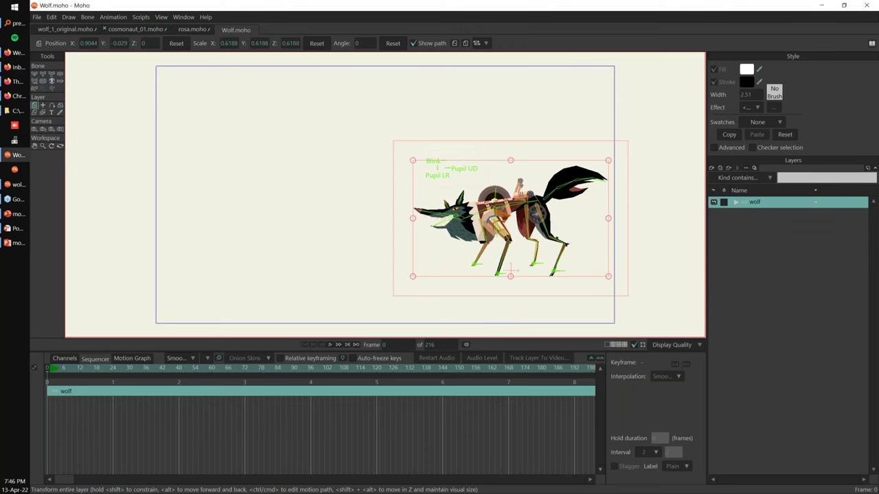
click(64, 357)
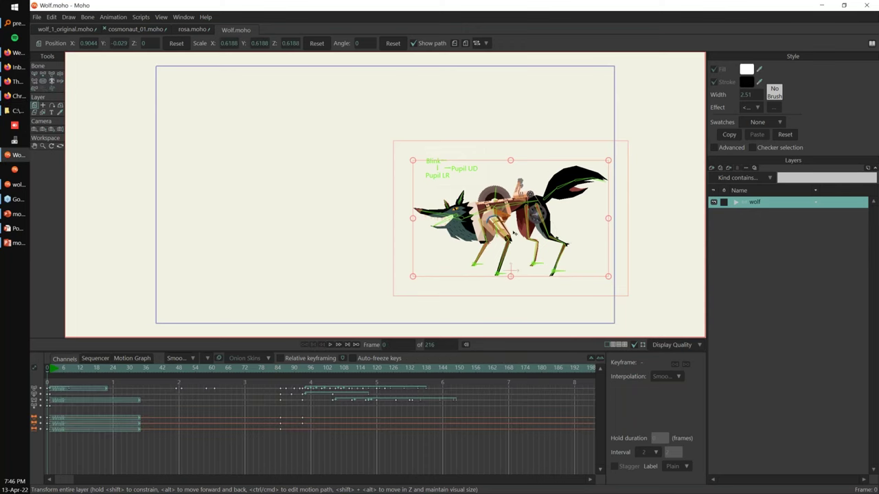
drag(506, 256, 386, 304)
scroll(386, 302, up, 4)
alt+right_click(378, 204)
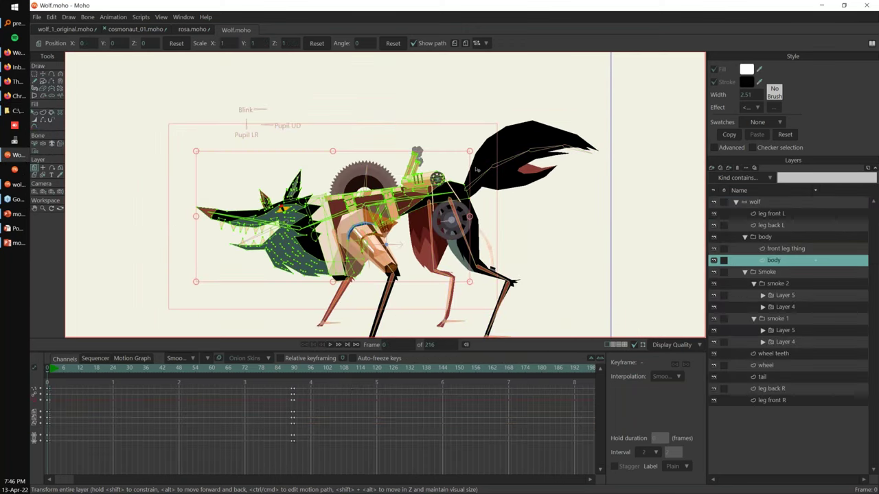
scroll(378, 205, up, 2)
scroll(319, 172, up, 3)
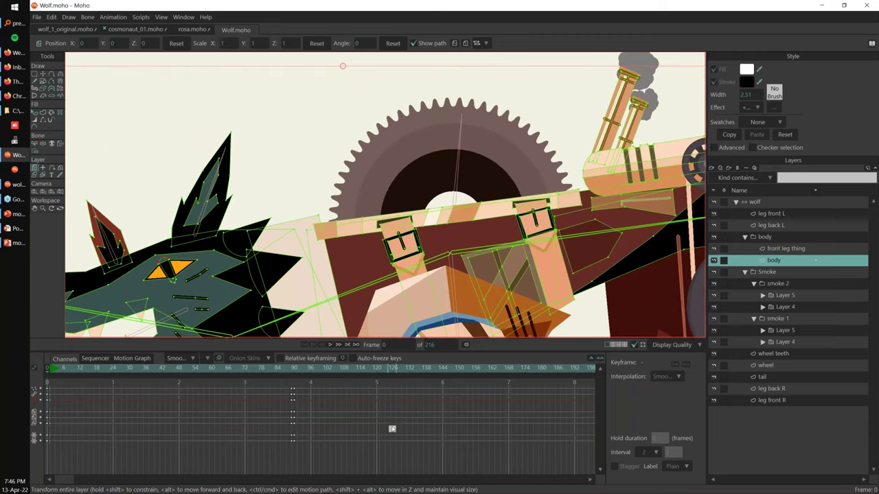
- Delete the body layer's keyframes near frame 90 and activate the Select Points tool
click(290, 435)
drag(292, 251, 315, 261)
scroll(343, 174, up, 2)
key(g)
scroll(300, 246, up, 1)
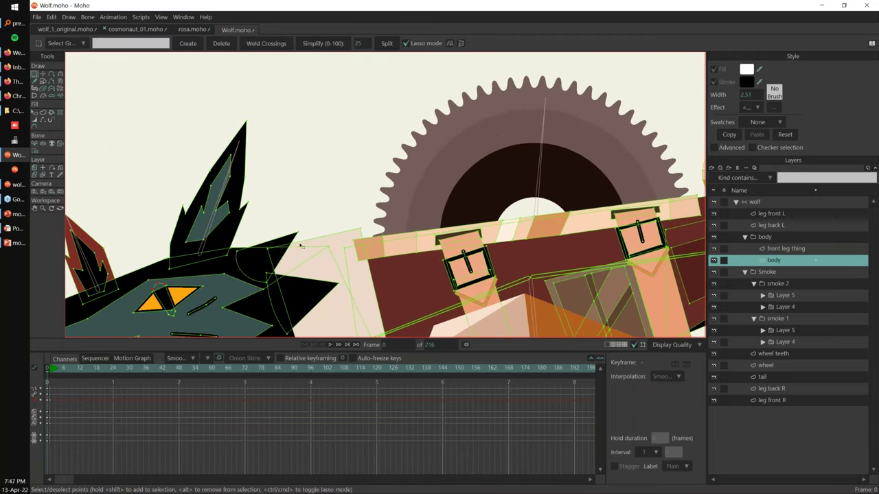
click(599, 358)
scroll(347, 203, up, 4)
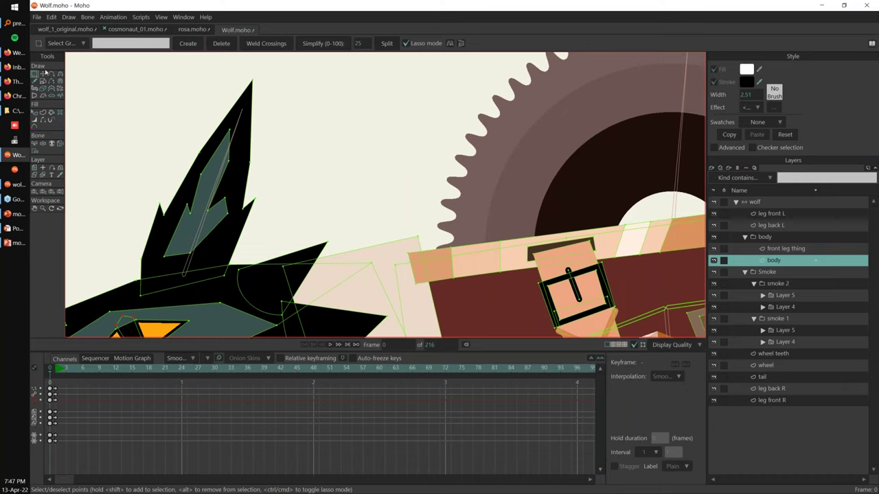
- Lasso the points of the wolf's large upright ear and scale them down slightly with Transform Points
mouse_move(269, 66)
mouse_down()
mouse_move(221, 79)
mouse_move(172, 116)
mouse_move(118, 194)
mouse_move(114, 245)
mouse_move(125, 258)
mouse_move(161, 265)
mouse_move(229, 252)
mouse_move(273, 220)
mouse_move(270, 87)
mouse_move(278, 91)
mouse_move(256, 65)
mouse_move(138, 155)
mouse_up()
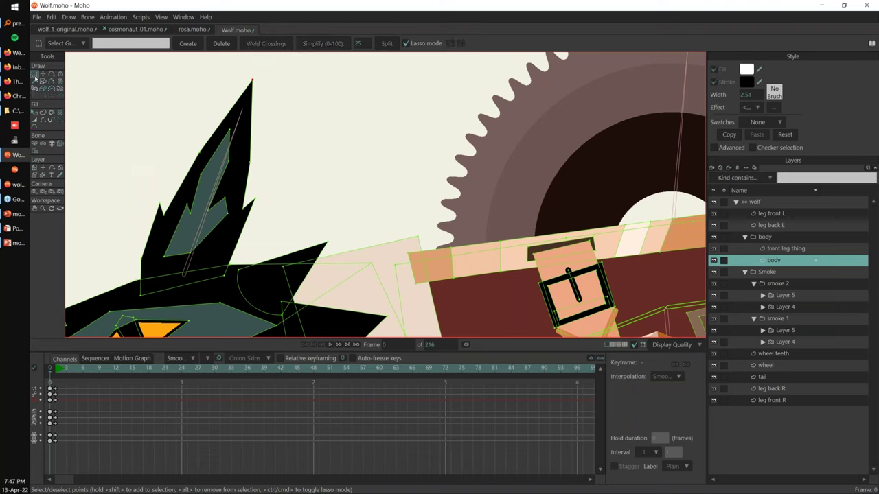
click(246, 72)
mouse_move(265, 66)
mouse_down()
mouse_move(217, 85)
mouse_move(163, 138)
mouse_move(137, 199)
mouse_move(128, 250)
mouse_move(134, 264)
mouse_move(149, 270)
mouse_move(257, 245)
mouse_move(276, 210)
mouse_move(269, 72)
mouse_up()
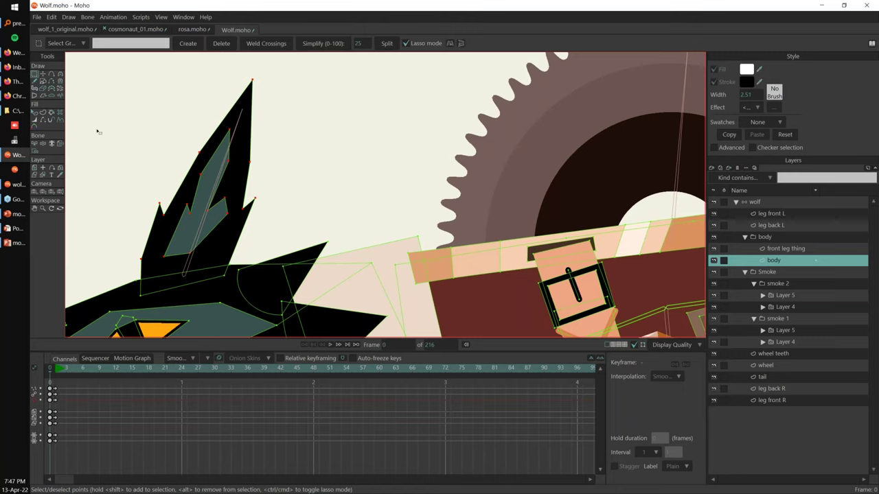
click(42, 74)
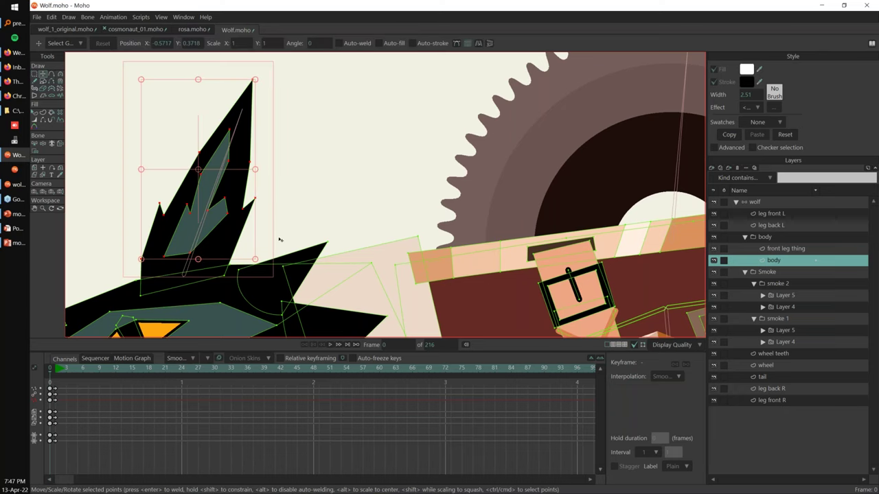
drag(282, 197, 294, 217)
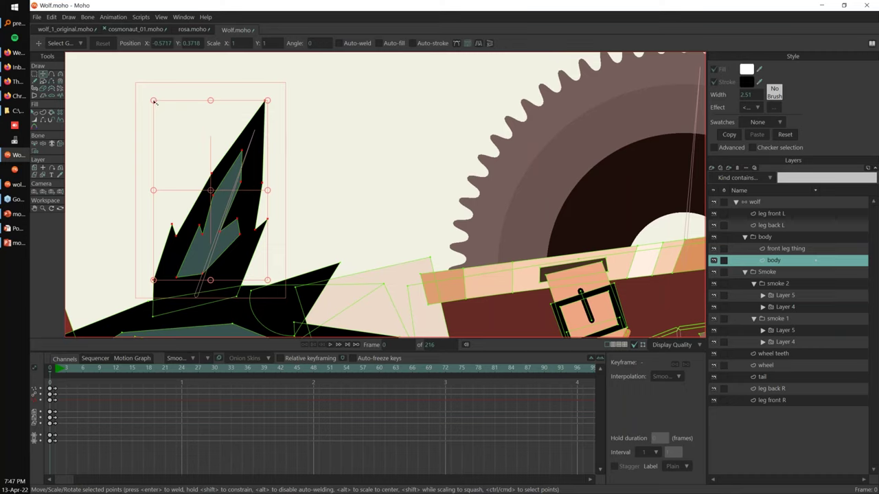
mouse_move(155, 100)
mouse_down()
mouse_move(174, 119)
mouse_move(147, 95)
mouse_move(154, 101)
mouse_up()
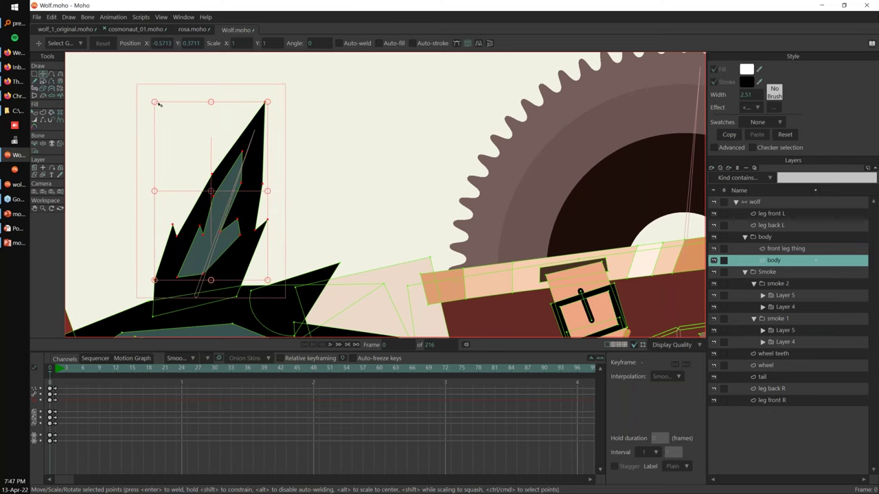
- Create a new document in the other Moho window and draw a short freehand squiggle just left of the origin
click(19, 184)
key(ctrl+n)
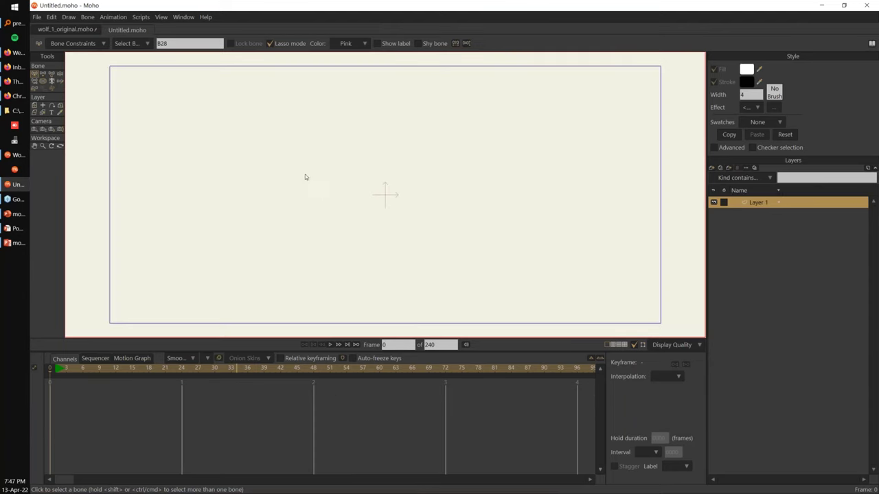
key(f)
mouse_move(347, 176)
mouse_down()
mouse_move(347, 197)
mouse_move(368, 196)
mouse_up()
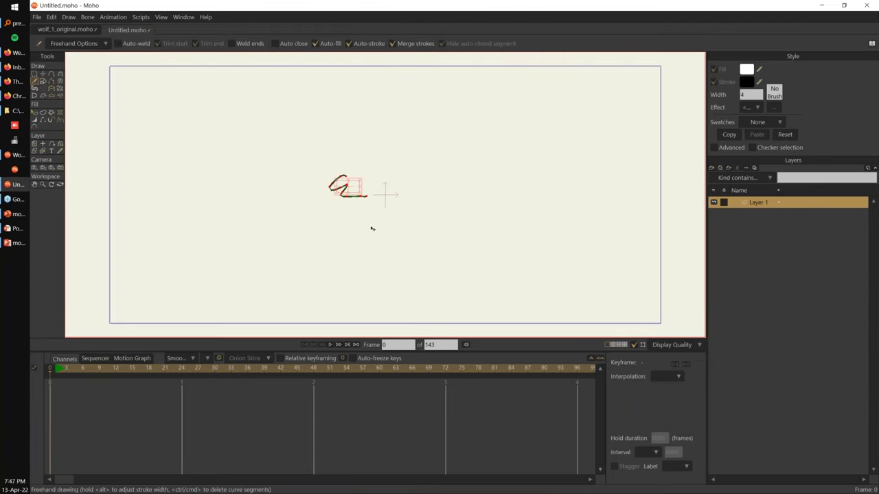
- Enlarge the freehand squiggle slightly with the Transform Points tool
key(t)
scroll(357, 186, up, 2)
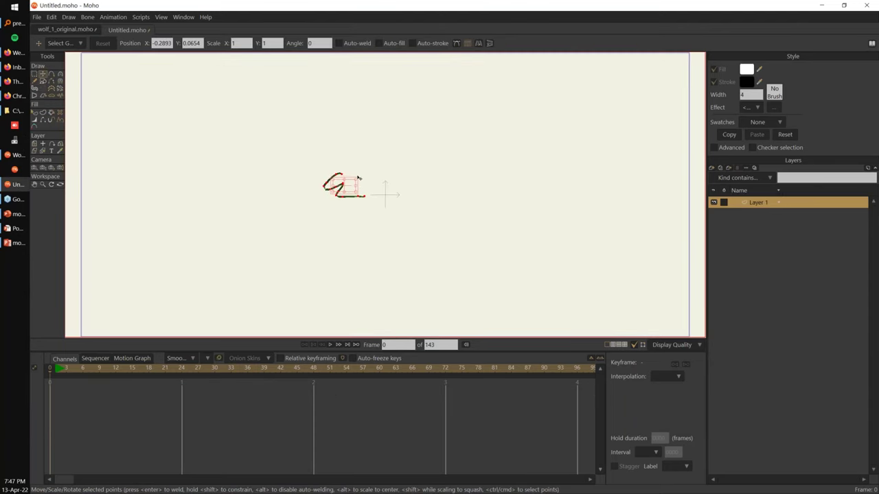
scroll(390, 172, up, 8)
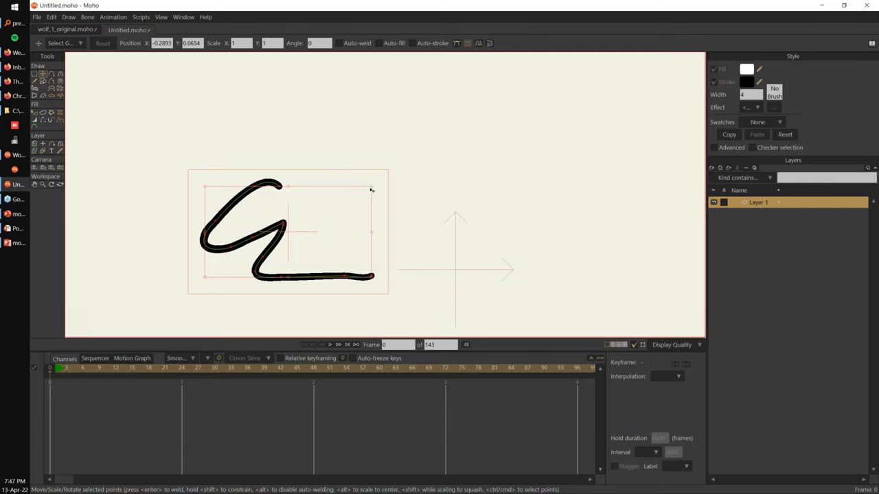
mouse_move(382, 185)
mouse_down()
mouse_move(368, 193)
mouse_move(382, 196)
mouse_up()
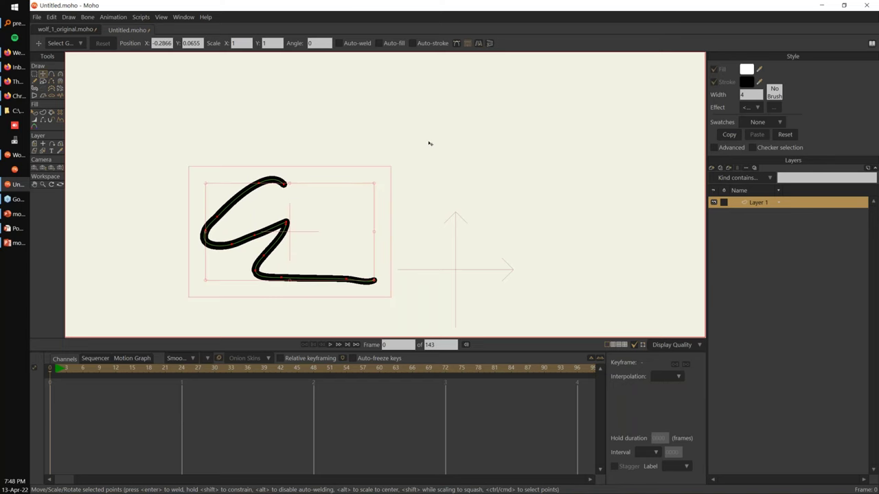
- Return to Wolf.moho, rotate the selected ear points toward the saw wheel around a moved pivot, and delete the body layer's remaining keyframes
click(20, 156)
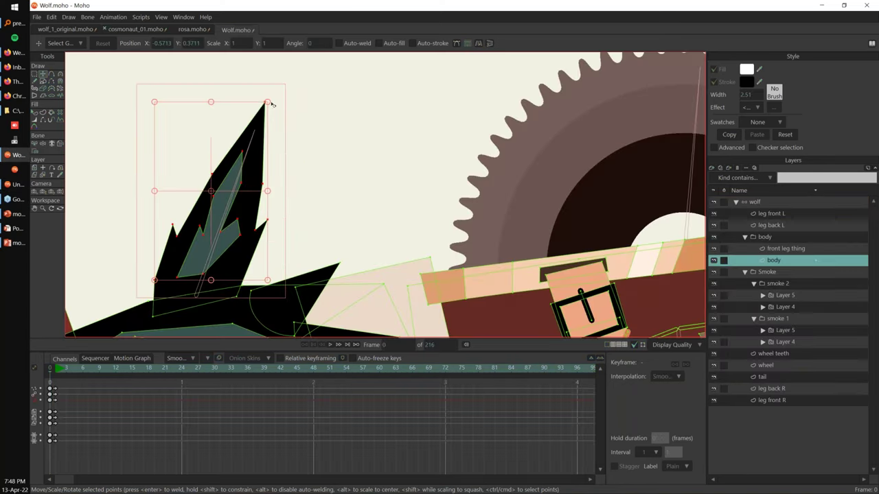
mouse_move(268, 101)
mouse_down()
mouse_move(290, 82)
mouse_move(258, 121)
mouse_move(289, 106)
mouse_move(270, 123)
mouse_move(277, 120)
mouse_move(281, 103)
mouse_up()
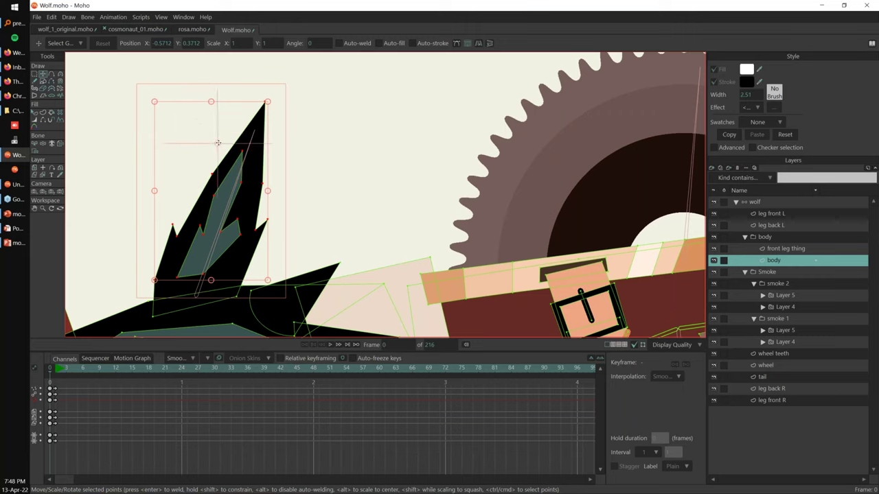
drag(273, 165, 326, 176)
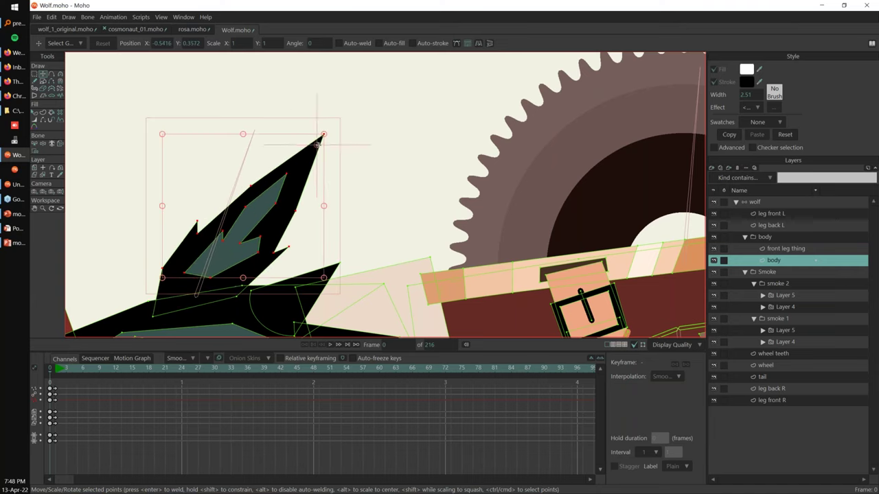
drag(333, 169, 338, 194)
drag(69, 389, 43, 442)
key(Delete)
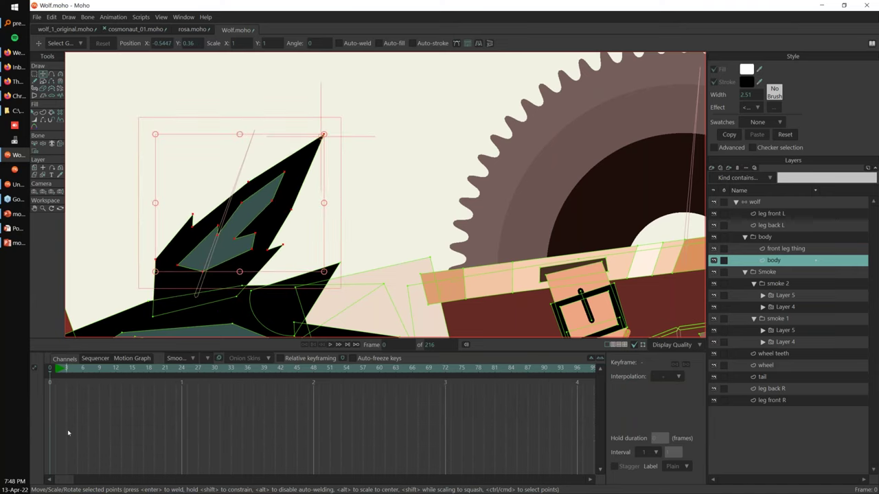
- Revert Wolf.moho to its saved version and clear the wolf layer's animation after the current frame
click(37, 16)
click(120, 132)
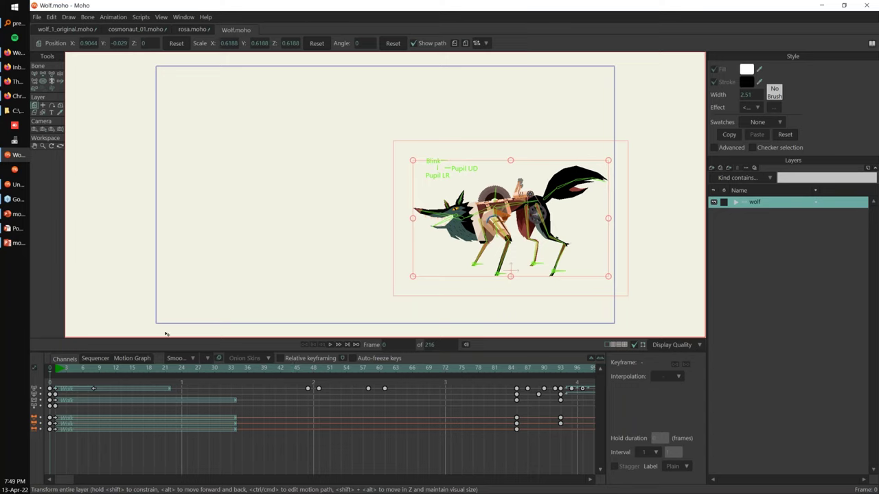
click(112, 18)
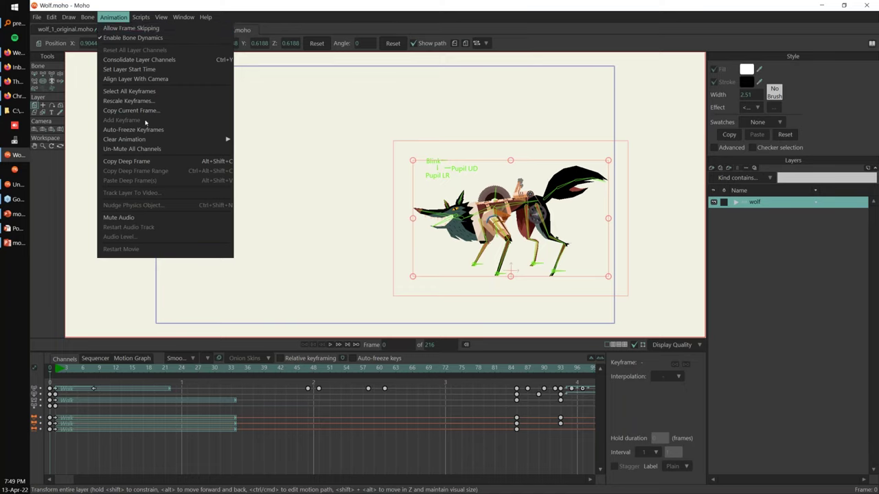
mouse_move(167, 140)
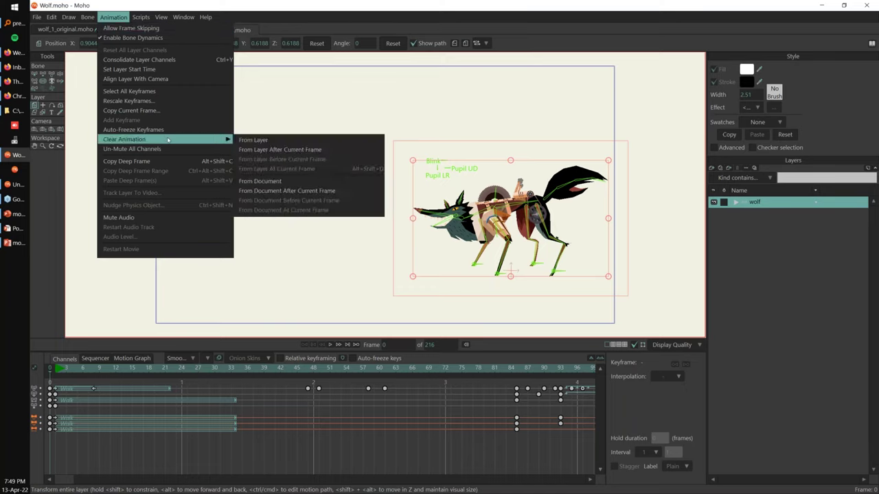
click(300, 146)
click(493, 203)
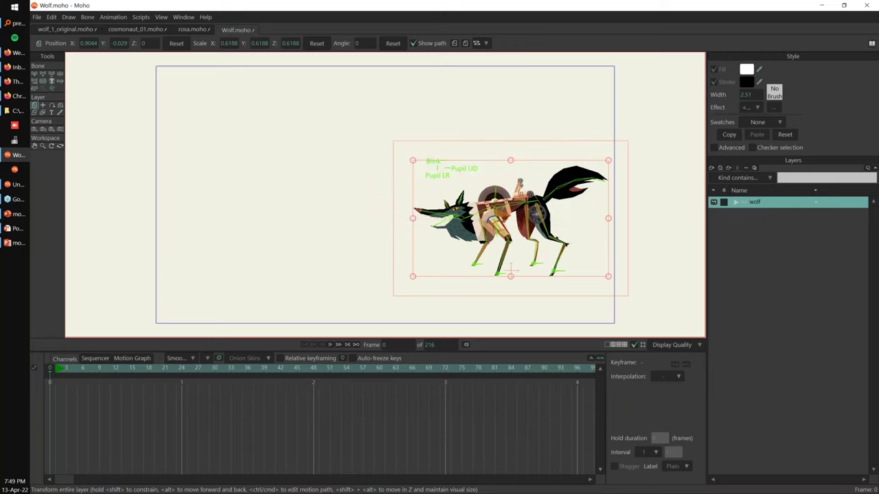
- Animate the wolf layer's position with keyframes at frames 1, 9 and 15, moving it up and down while travelling left
click(59, 368)
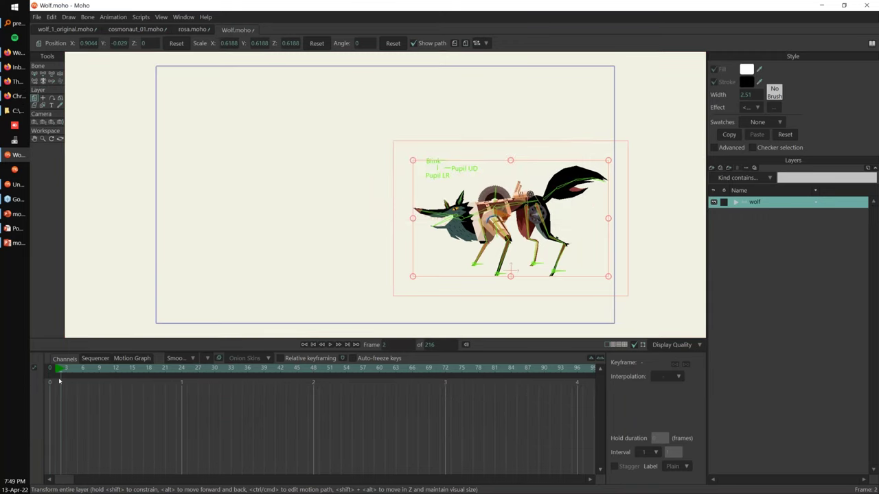
drag(372, 236, 341, 247)
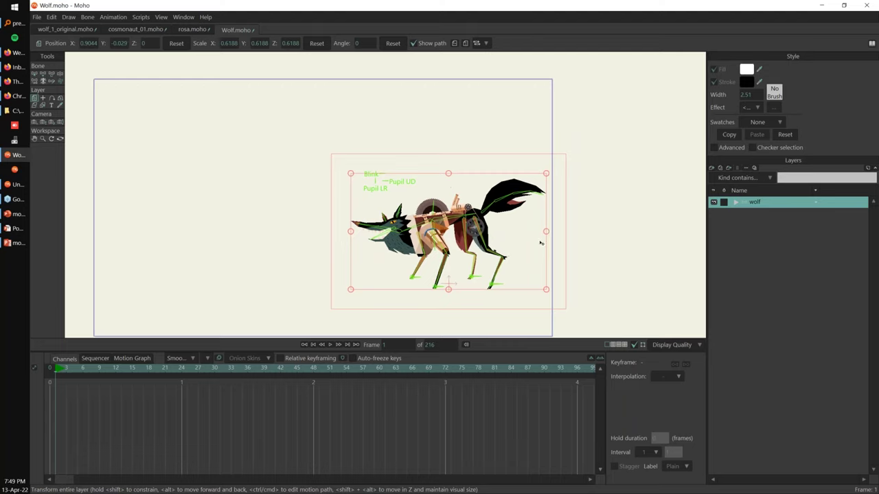
drag(450, 187, 482, 233)
drag(493, 277, 430, 187)
click(99, 372)
drag(126, 372, 134, 378)
drag(445, 188, 409, 248)
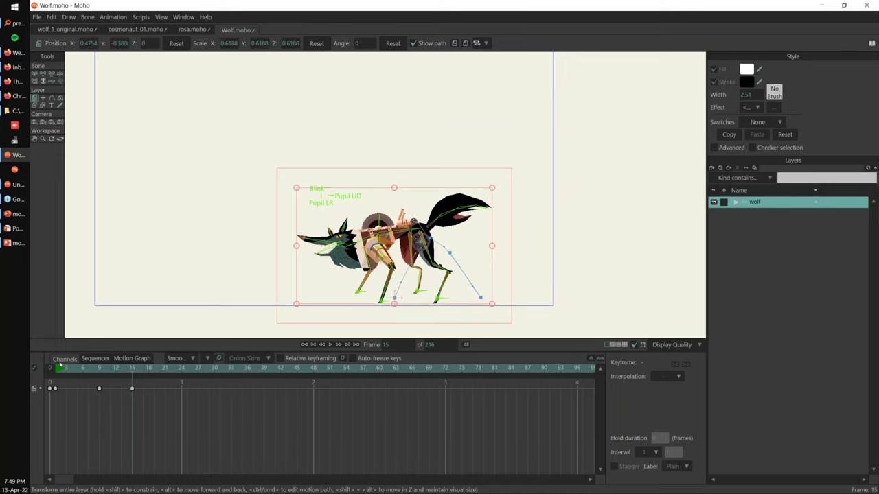
- Move the wolf up and left at about frame 19, and place the playhead at frame 24
drag(55, 370, 154, 405)
drag(404, 269, 382, 252)
drag(173, 371, 183, 373)
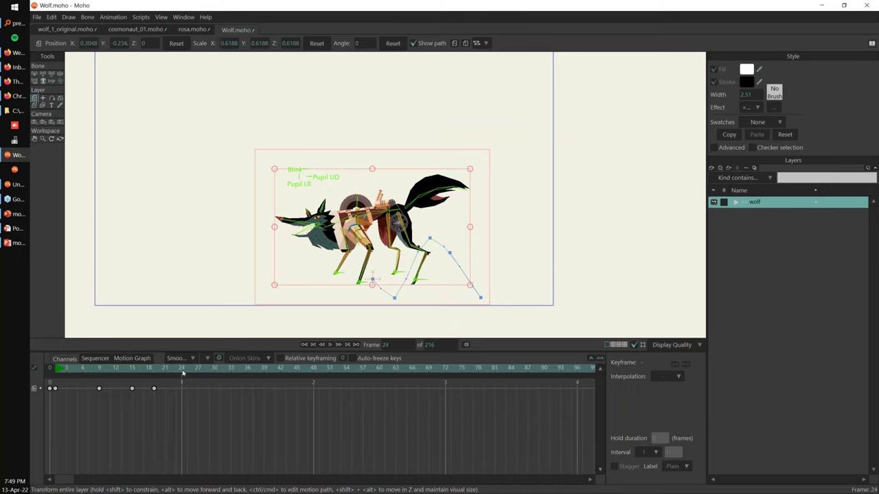
- Move the wolf layer down and left at frame 24, and play the animation from its start
drag(385, 248, 368, 269)
click(59, 375)
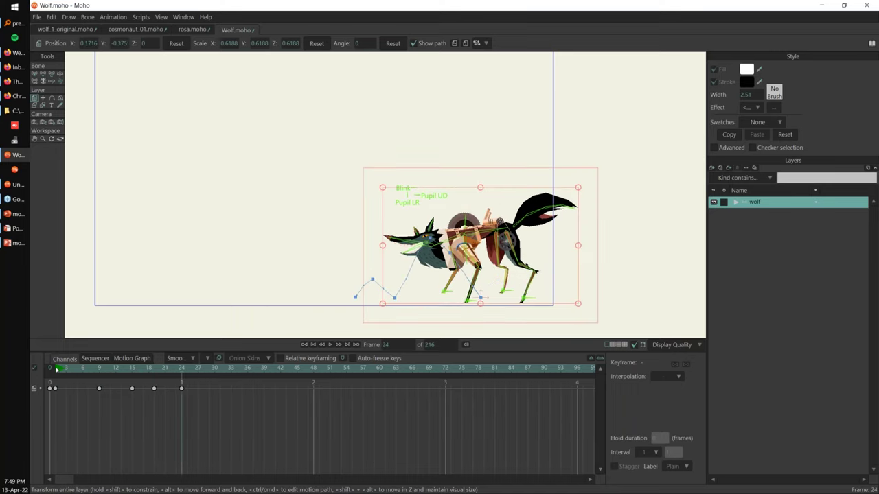
key(space)
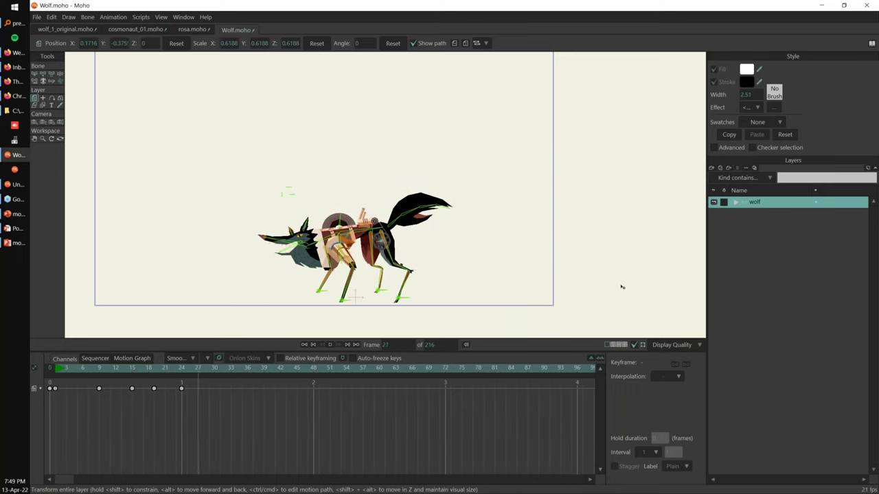
key(space)
- Key the wolf's rotation on the way down the timeline, placing rotation keyframes at frames 5 and 11, and move the playhead to frame 17
drag(57, 370, 82, 368)
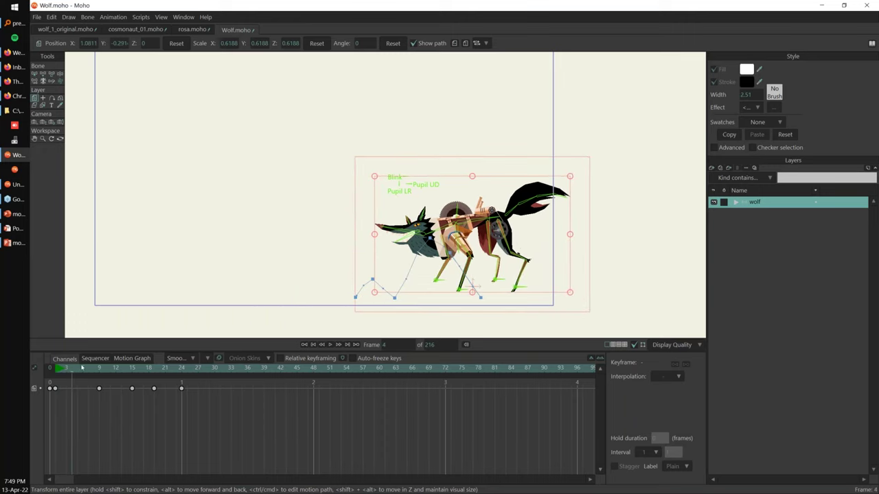
drag(570, 231, 588, 226)
click(51, 371)
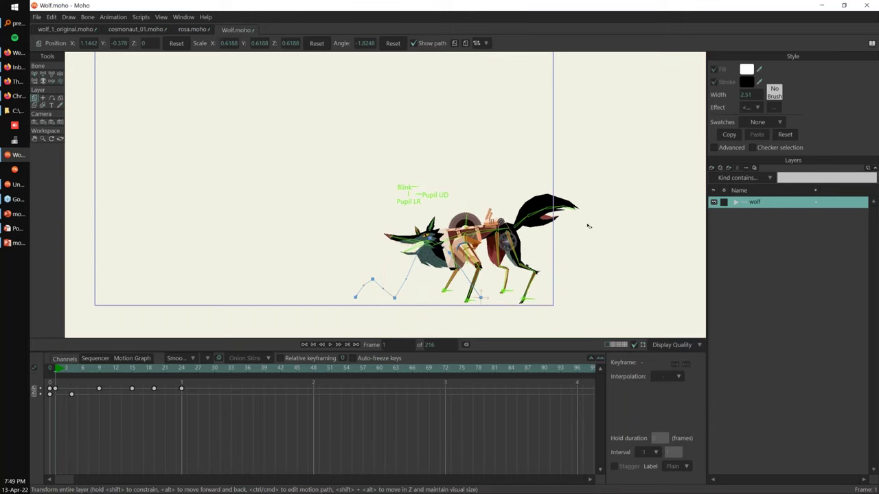
drag(71, 396, 117, 396)
drag(535, 239, 511, 187)
drag(116, 395, 148, 371)
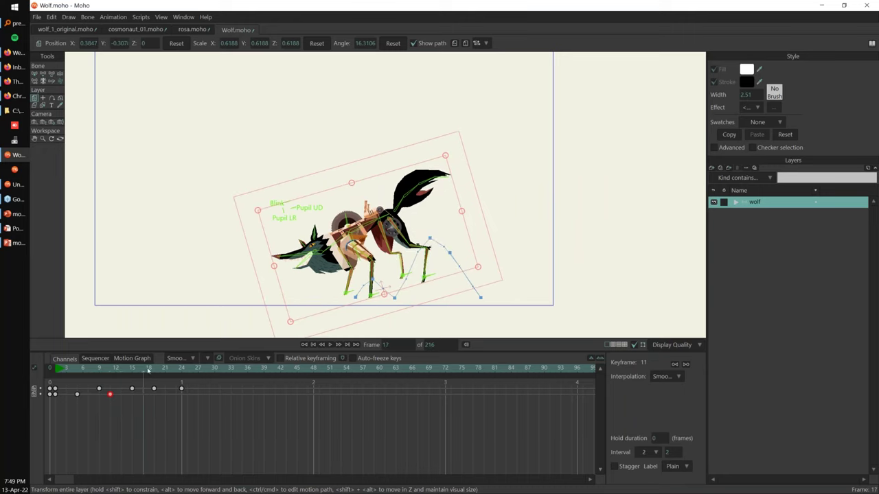
- Rotate the wolf at frame 17, retime the last position keyframe to frame 23, level the wolf at frame 27, and play the animation
drag(475, 216, 468, 196)
click(166, 369)
click(197, 372)
drag(182, 390, 176, 389)
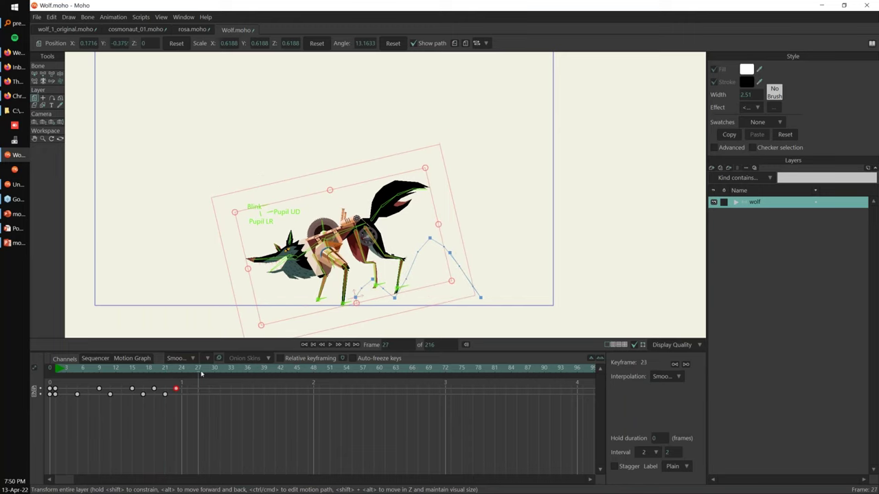
drag(452, 238, 451, 260)
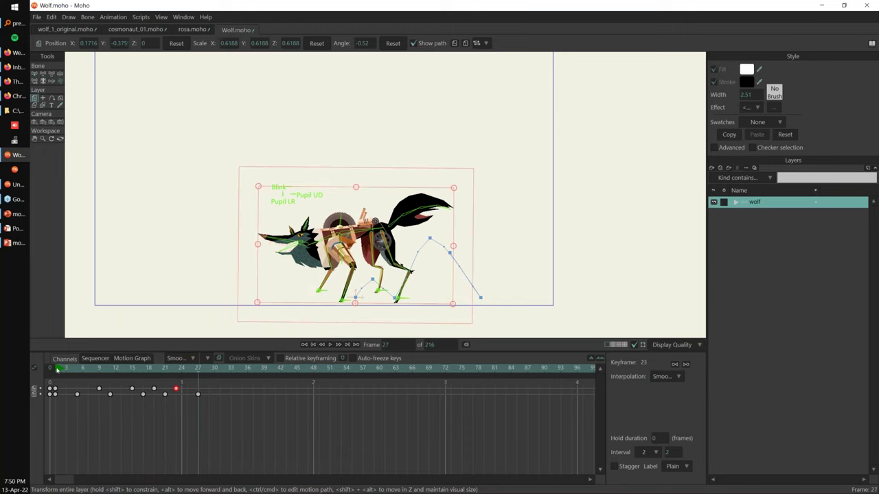
key(space)
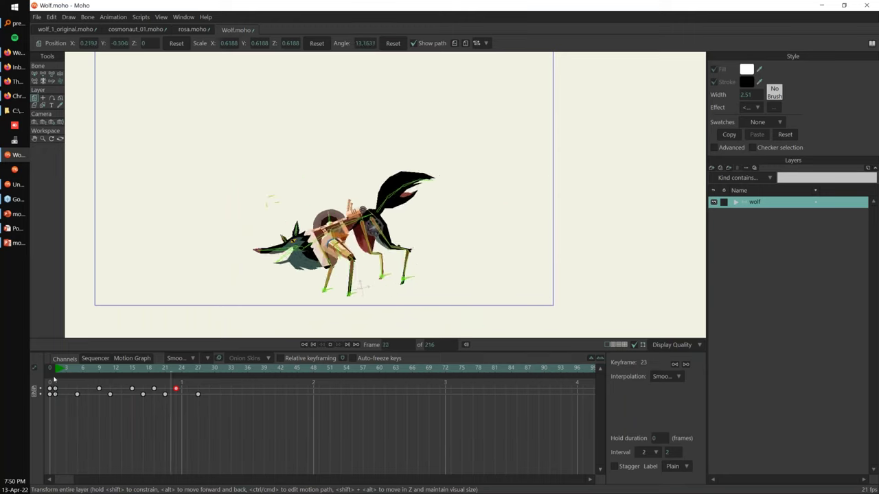
key(space)
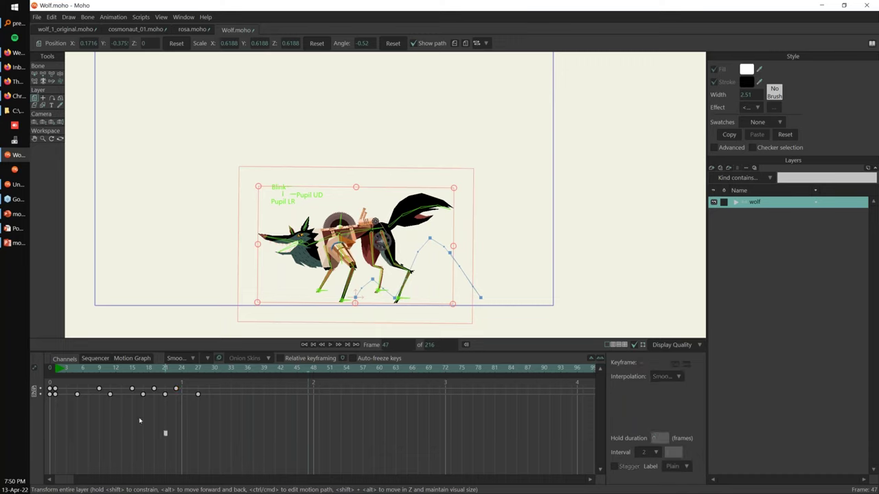
- Lasso-select the wolf's body, leg and tail bones at frame 2 with the Select Bone tool
click(60, 369)
key(b)
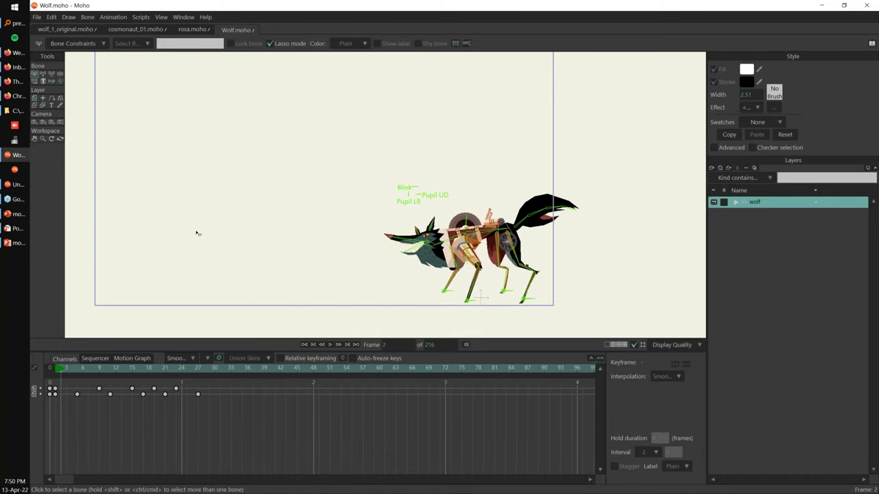
mouse_move(222, 187)
mouse_down()
mouse_move(111, 313)
mouse_move(294, 241)
mouse_move(56, 246)
mouse_move(254, 312)
mouse_move(257, 194)
mouse_up()
mouse_move(460, 186)
mouse_down()
mouse_move(480, 165)
mouse_move(444, 181)
mouse_up()
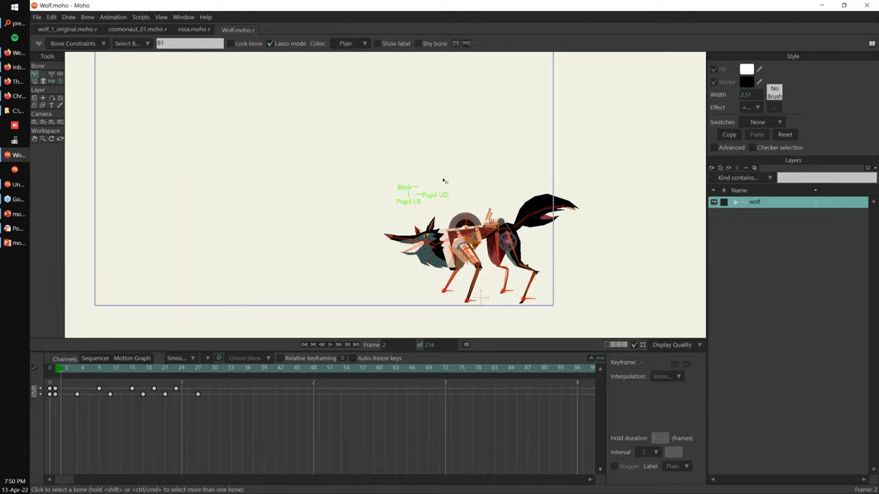
- Try to shift the wolf left separately at frames 1, 9 and 15 with Transform Layer, scrub through the result, and undo the moves
click(54, 374)
click(35, 98)
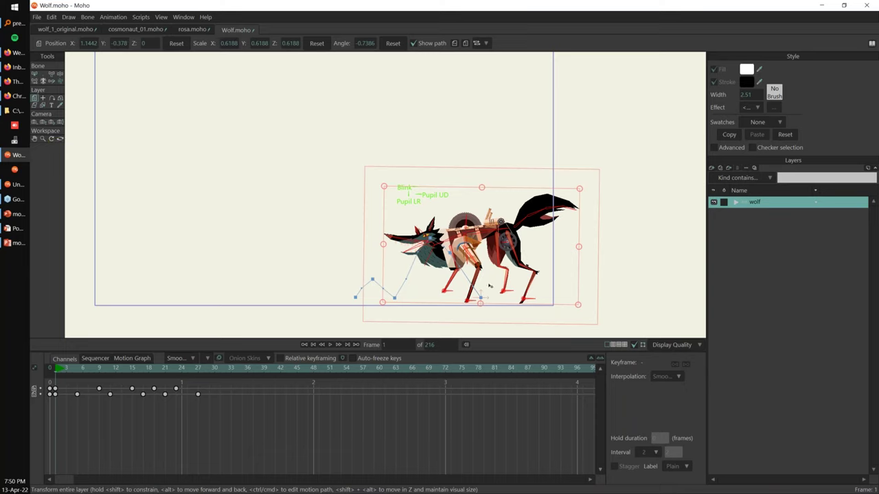
drag(493, 288, 230, 289)
click(100, 370)
drag(442, 215, 199, 220)
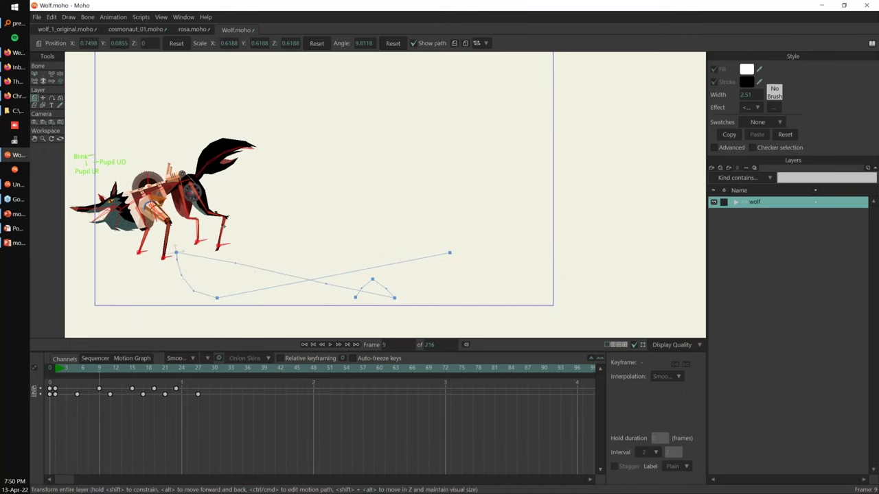
click(129, 368)
drag(128, 369, 122, 369)
click(131, 370)
drag(438, 241, 180, 244)
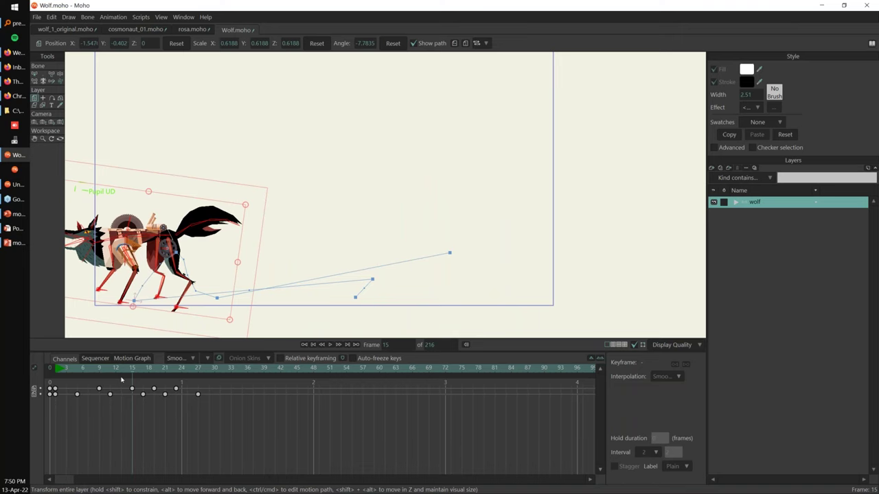
drag(60, 369, 156, 370)
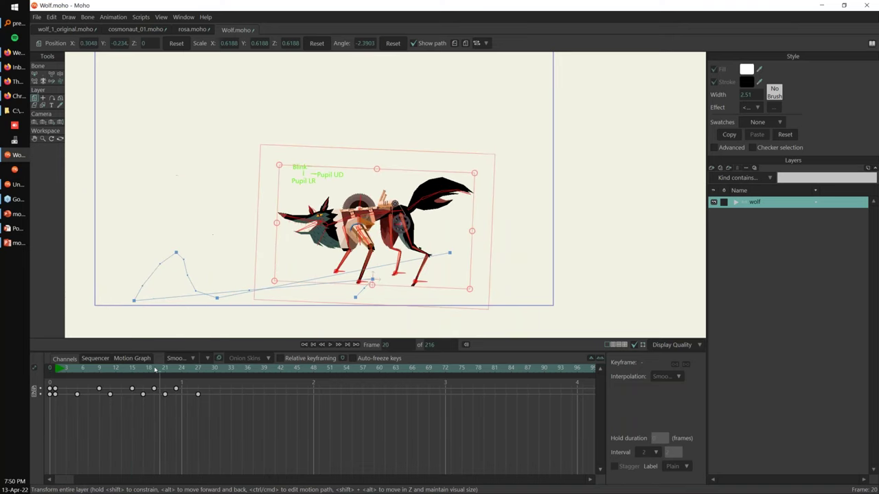
key(ctrl+z)
key(ctrl+z)
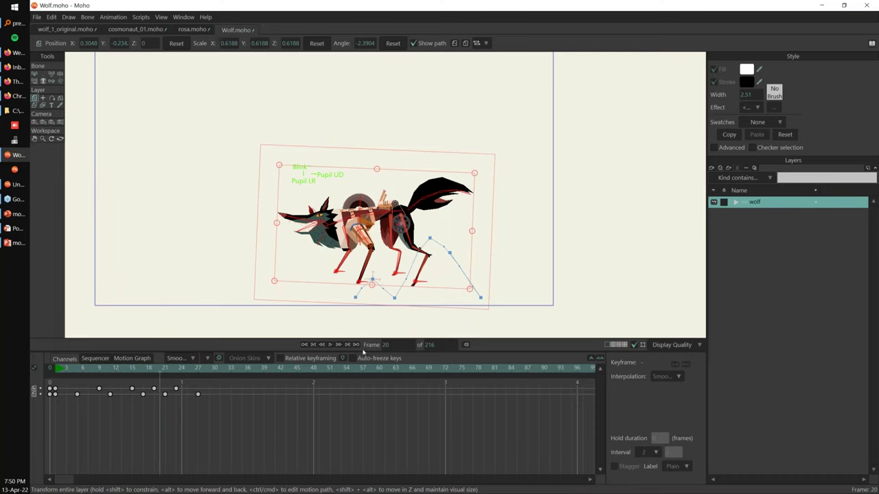
- Scrub the wolf animation, select all its keyframes after frame 0, and place the playhead at frame 23
drag(59, 371, 172, 433)
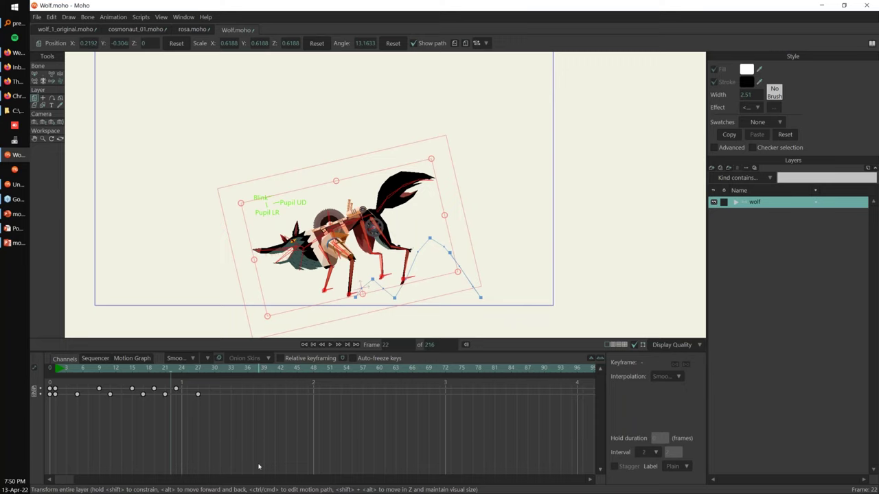
drag(217, 384, 57, 410)
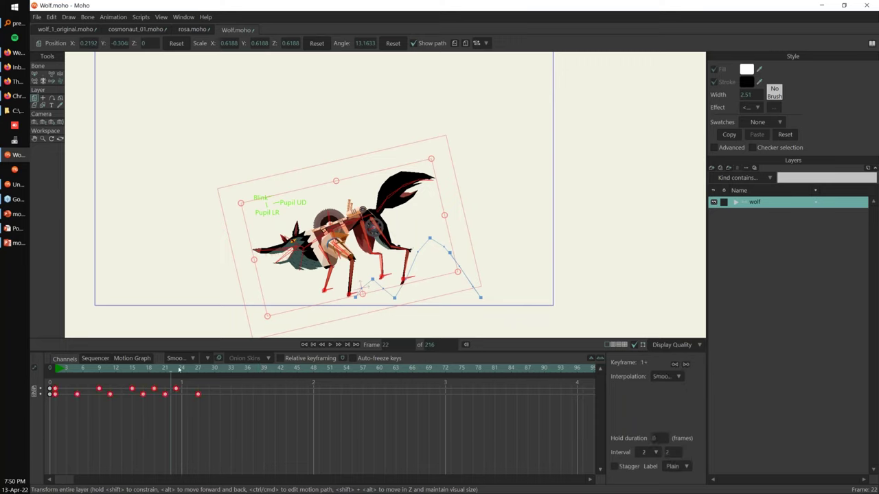
click(179, 370)
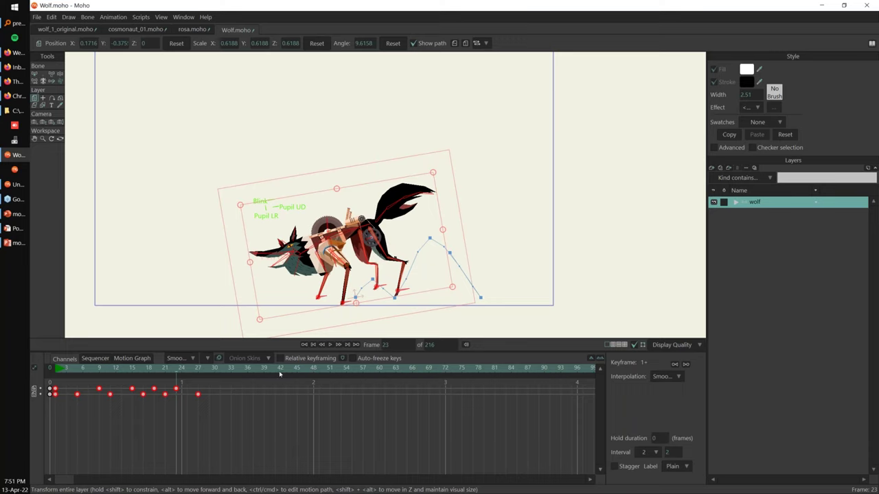
- Switch to Untitled.moho, key the curve's points in new positions at frames 7, 22 and 37, and scrub through the motion
click(17, 184)
click(88, 371)
drag(313, 240, 281, 246)
click(159, 369)
click(171, 370)
drag(350, 242, 337, 279)
drag(183, 371, 253, 371)
drag(320, 279, 308, 242)
mouse_move(55, 369)
mouse_down()
mouse_move(264, 396)
mouse_move(223, 425)
mouse_move(236, 405)
mouse_up()
- Enable relative keyframing, select the curve's keyframes, play the animation, and move the curve up and right at frame 129
click(280, 359)
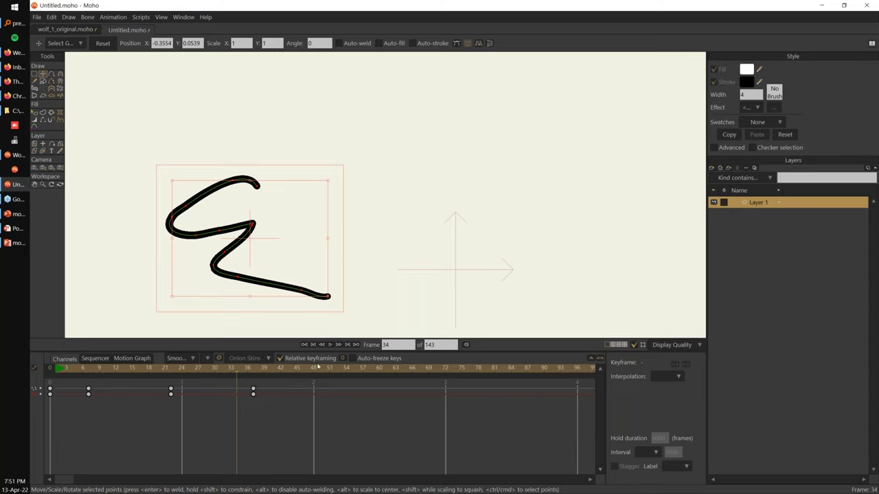
drag(280, 387, 43, 404)
key(space)
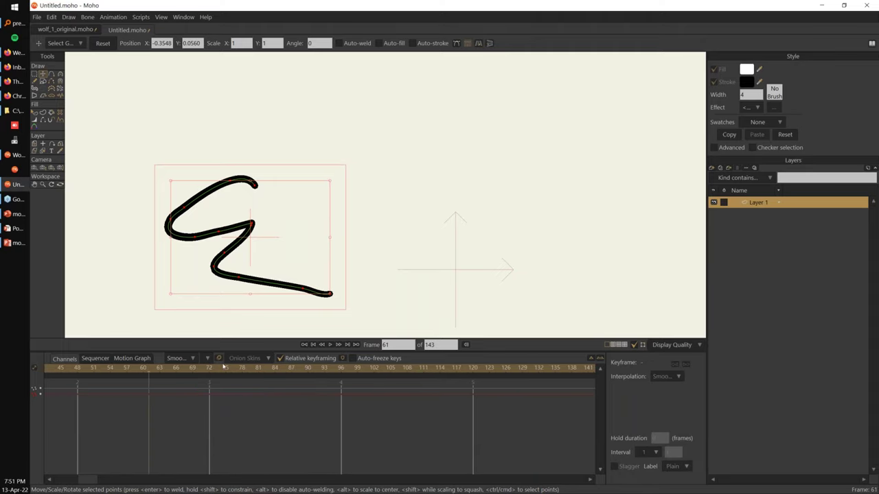
drag(301, 241, 518, 173)
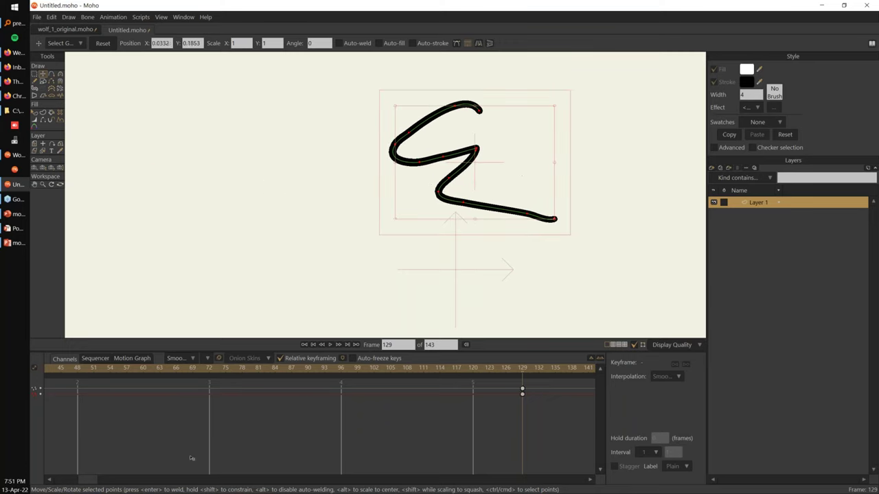
- Select the curve's keyframes at frames 7, 22 and 37, move the curve up and right at frame 66, and scrub the timeline
drag(99, 479, 74, 479)
drag(183, 479, 52, 476)
drag(59, 369, 250, 405)
drag(77, 422, 412, 372)
drag(351, 220, 503, 142)
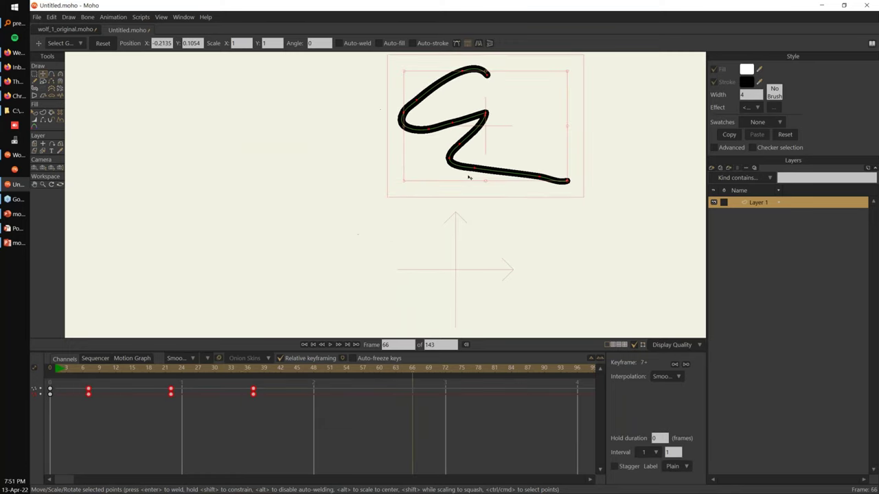
drag(378, 373, 405, 423)
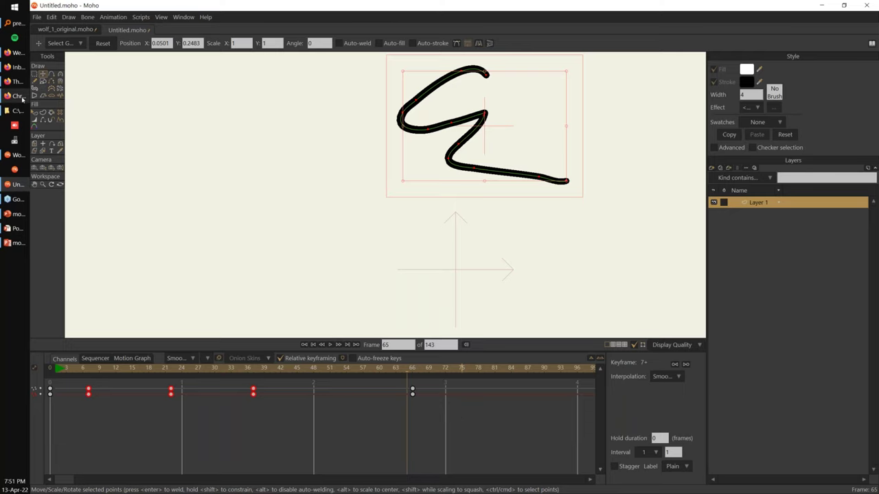
- Switch to Wolf.moho, enable relative keyframing at frame 27, reselect the keyframes after frame 0, and move the wolf left
click(18, 156)
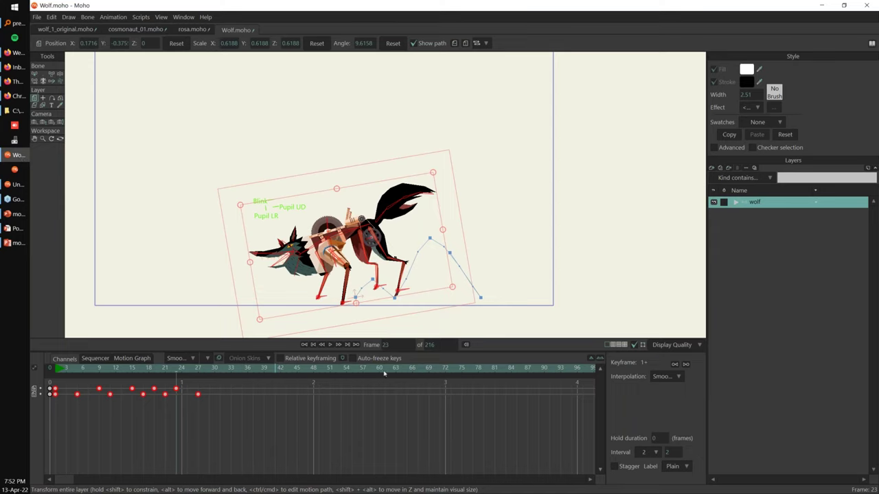
drag(206, 371, 99, 382)
drag(185, 405, 194, 406)
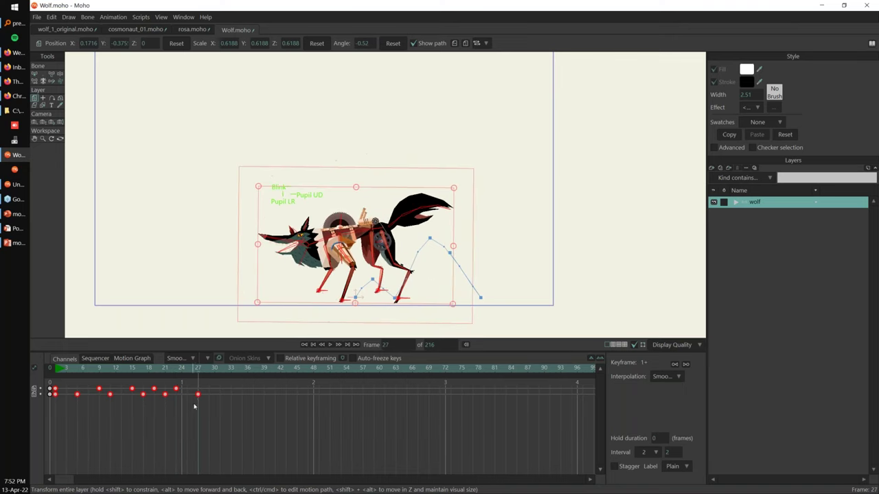
click(281, 359)
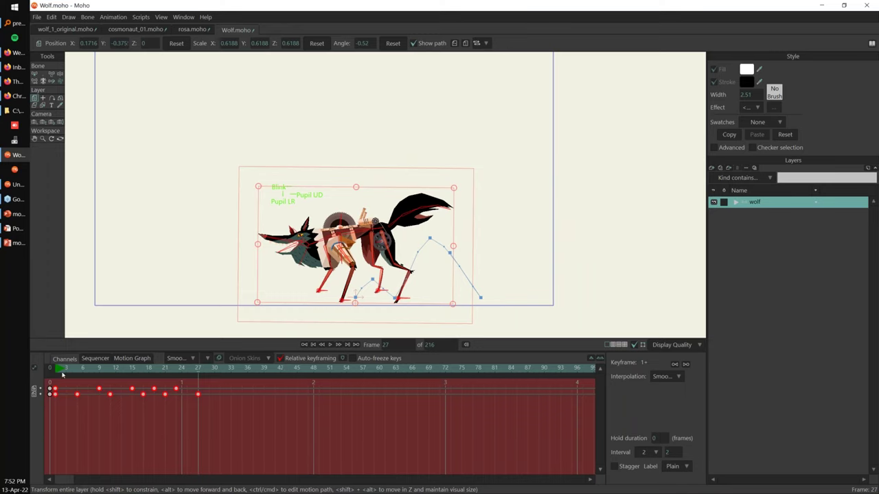
drag(516, 381, 489, 395)
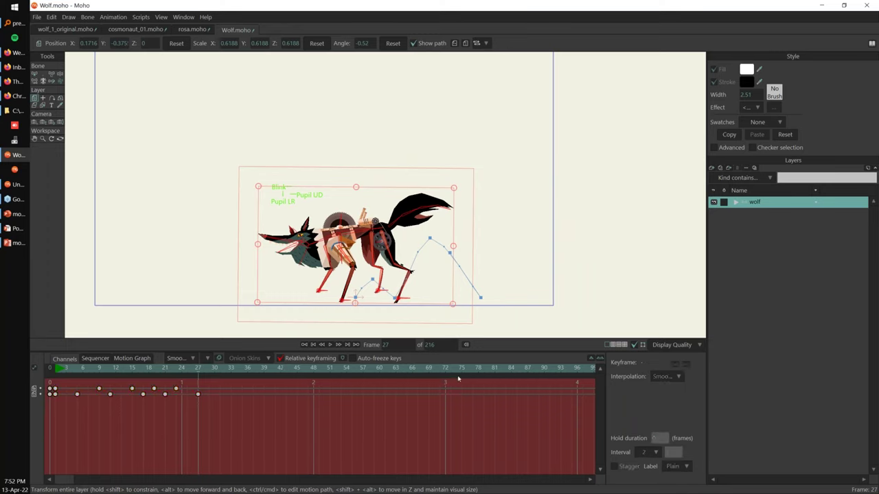
drag(218, 382, 57, 416)
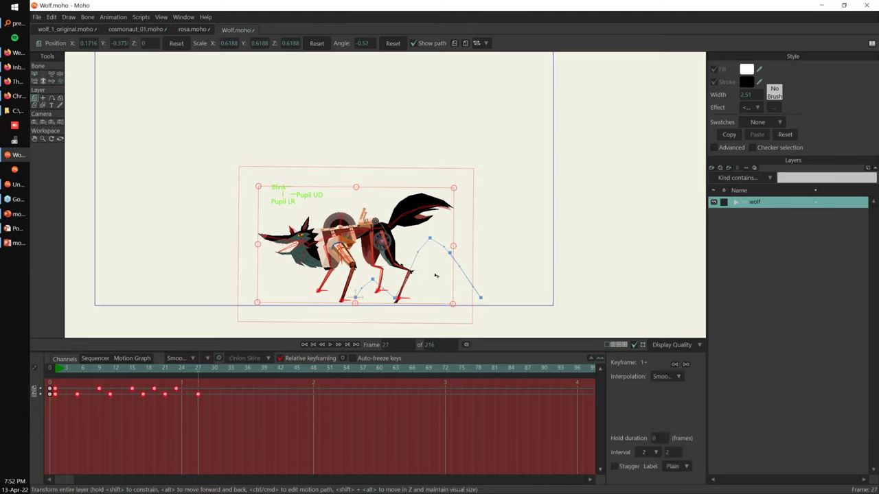
drag(434, 281, 279, 283)
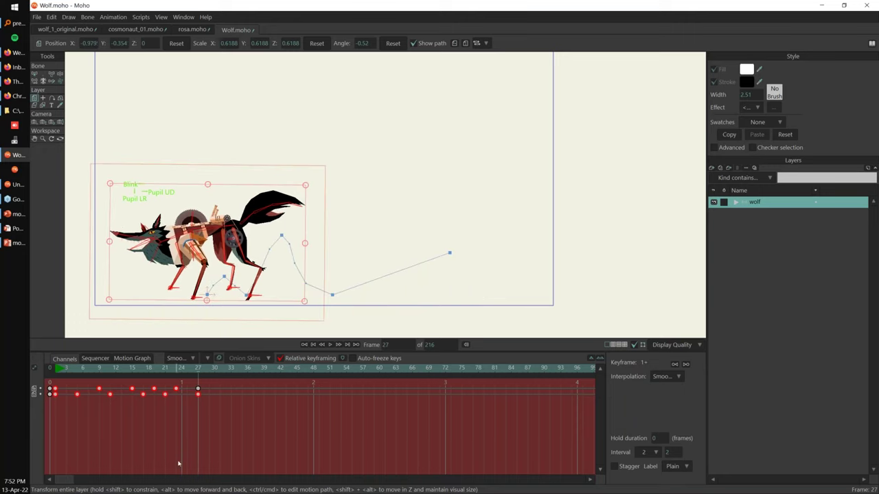
- Rotate the wolf at frame 27 to about -39°, rotate it the opposite way to about 37°, and scrub through each version
drag(60, 371, 199, 417)
drag(316, 192, 352, 276)
drag(59, 368, 197, 404)
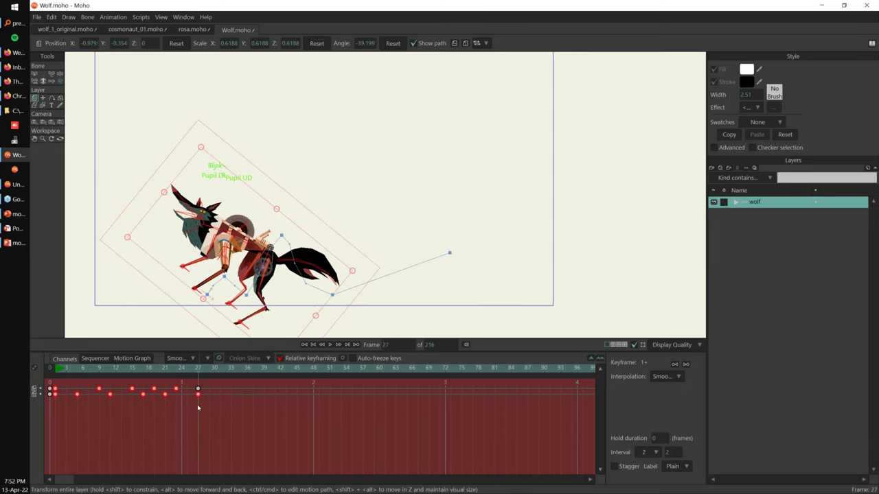
drag(337, 312, 258, 161)
drag(56, 373, 194, 451)
- Deselect the keyframes, turn relative keyframing off, scrub the animation, and turn relative keyframing back on at frame 31
click(219, 419)
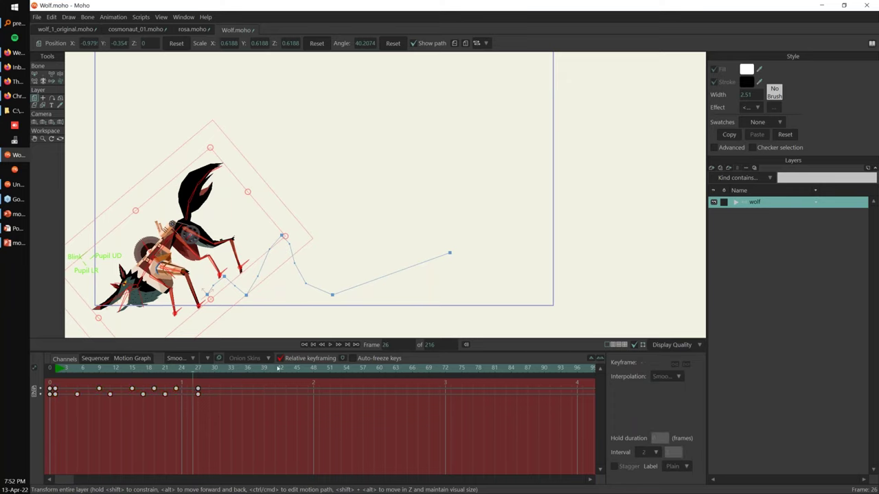
drag(73, 415, 267, 423)
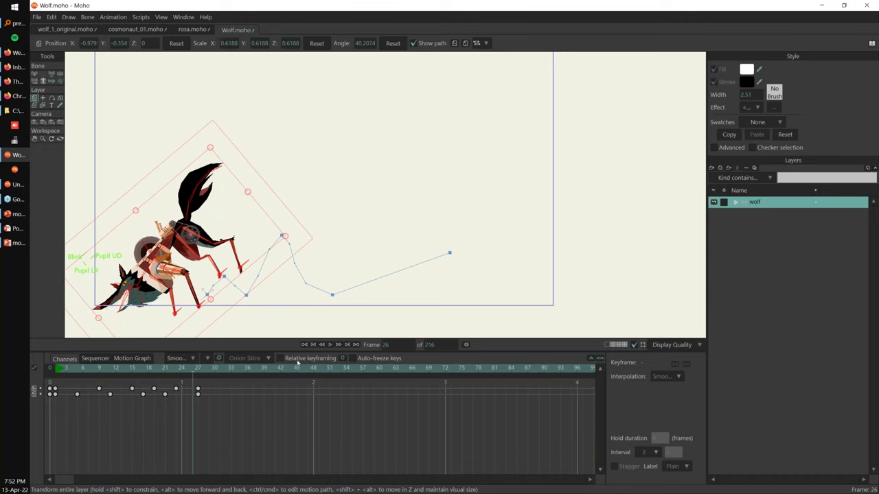
click(247, 371)
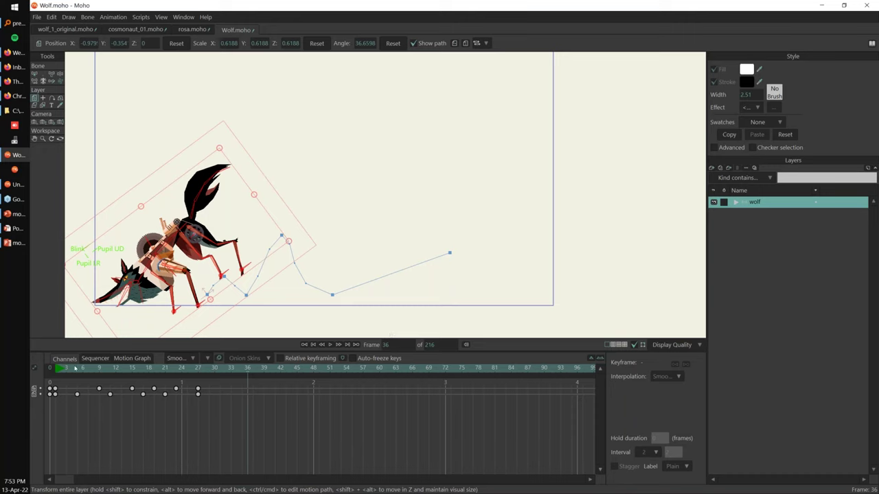
drag(68, 371, 220, 371)
click(281, 359)
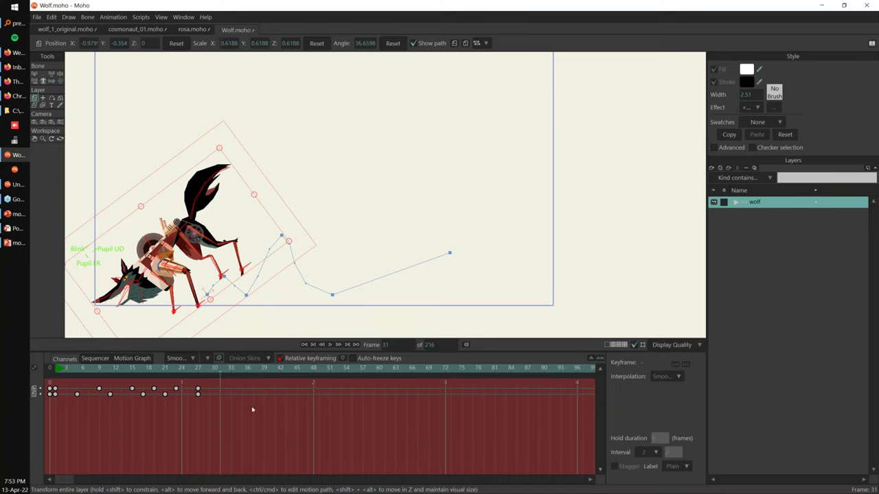
- Turn relative keyframing off and scrub the wolf animation back to frame 0
drag(62, 438, 377, 419)
click(281, 359)
click(283, 358)
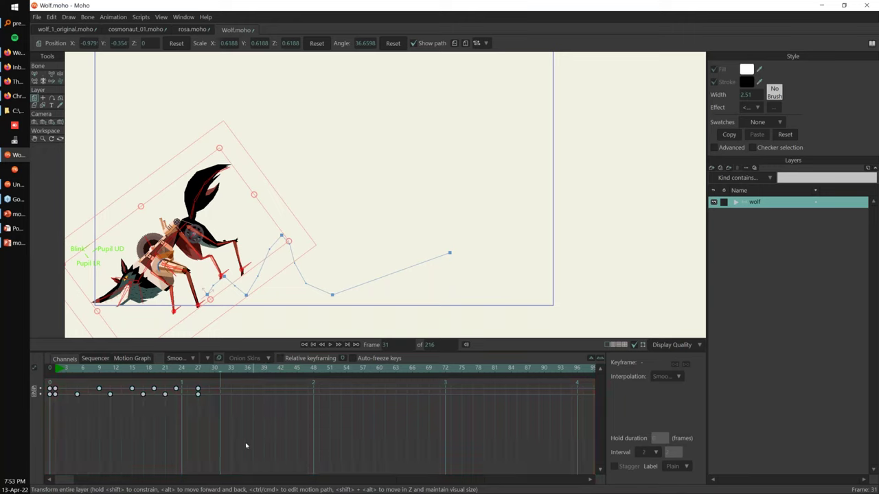
click(65, 371)
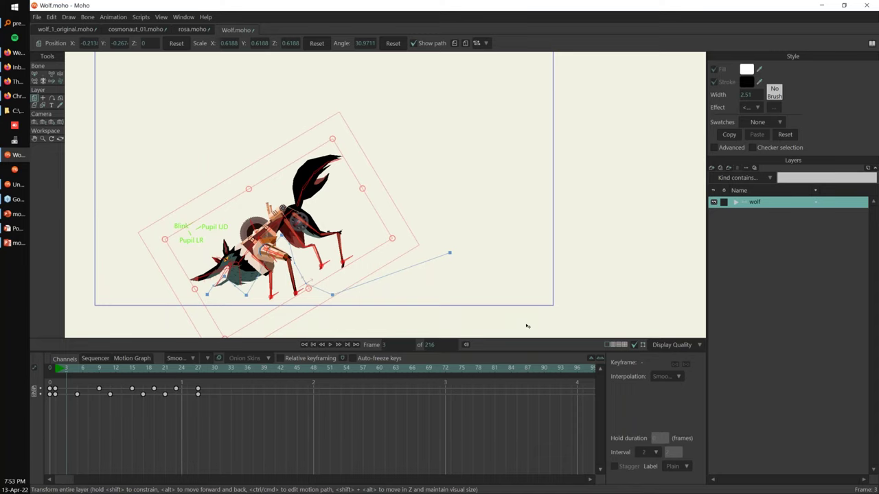
drag(61, 369, 41, 346)
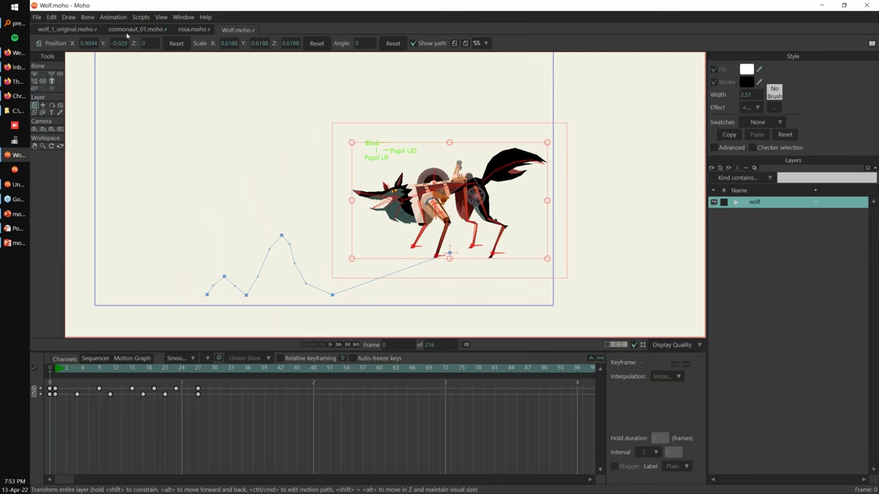
- Switch to wolf_1_original.moho, select the woman's head layer and isolate it so only the head artwork shows
click(67, 29)
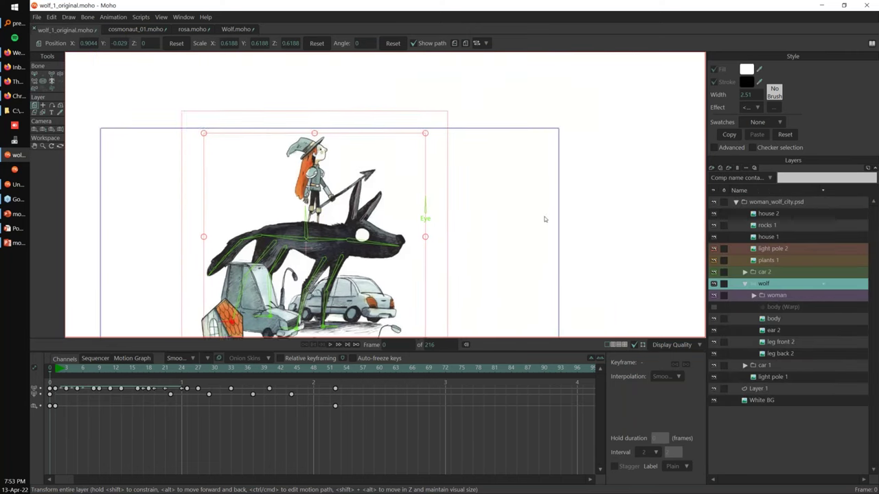
scroll(288, 168, up, 4)
alt+right_click(343, 172)
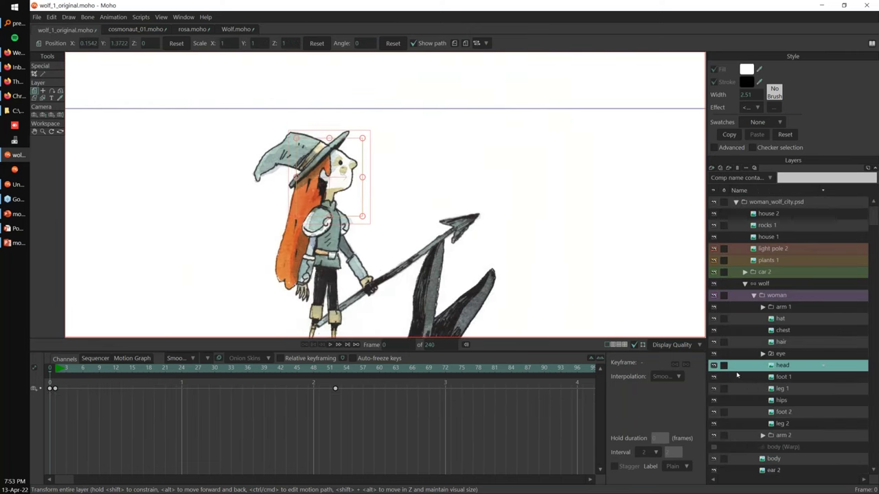
alt+click(713, 365)
scroll(413, 241, up, 3)
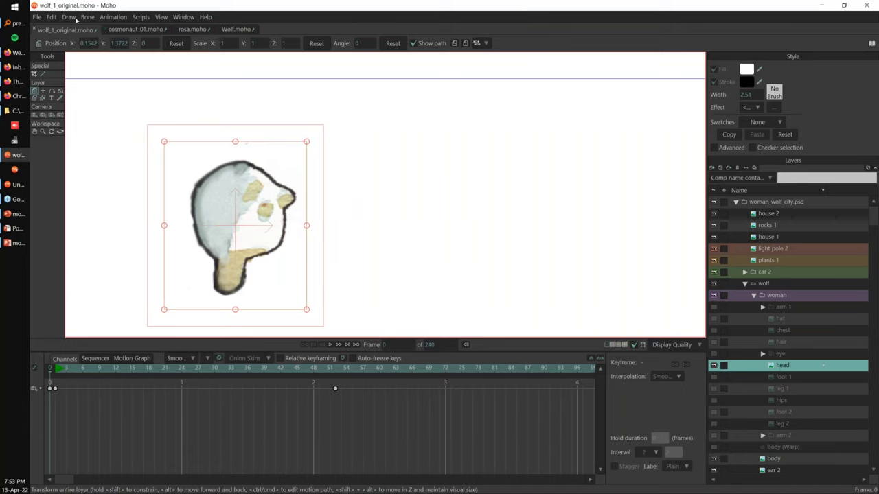
- Create a Smart Warp layer for the head and delete all of its automatically traced points
click(70, 17)
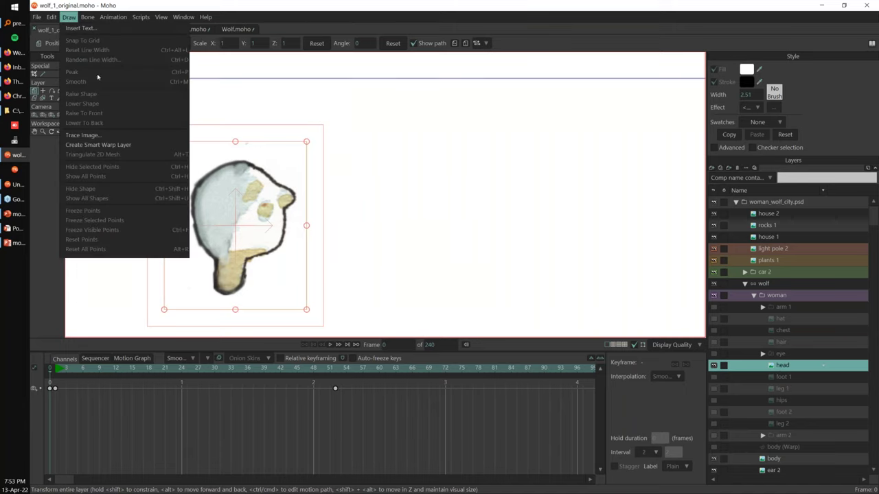
click(128, 144)
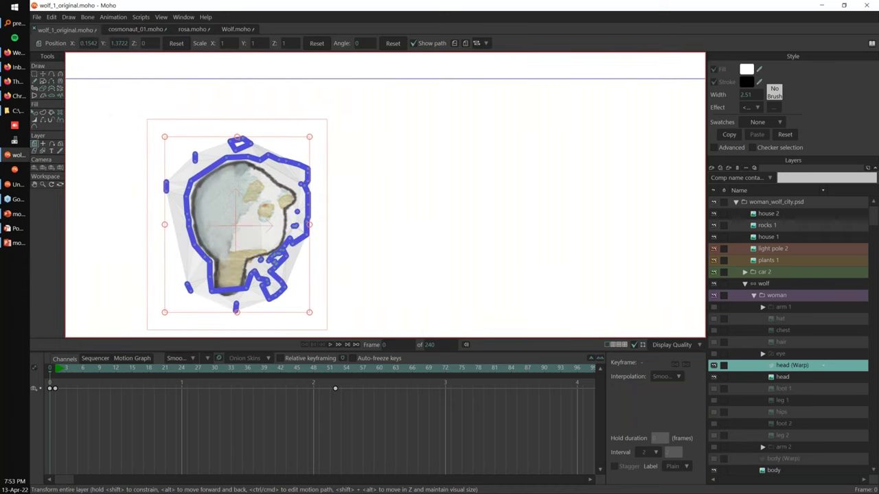
drag(352, 254, 347, 243)
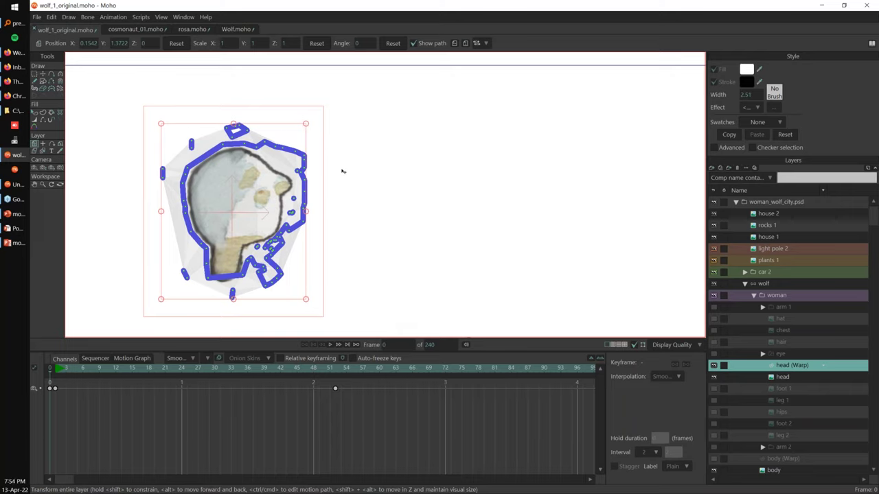
click(35, 73)
mouse_move(338, 142)
mouse_down()
mouse_move(165, 126)
mouse_move(129, 225)
mouse_move(323, 292)
mouse_move(381, 157)
mouse_move(400, 175)
mouse_up()
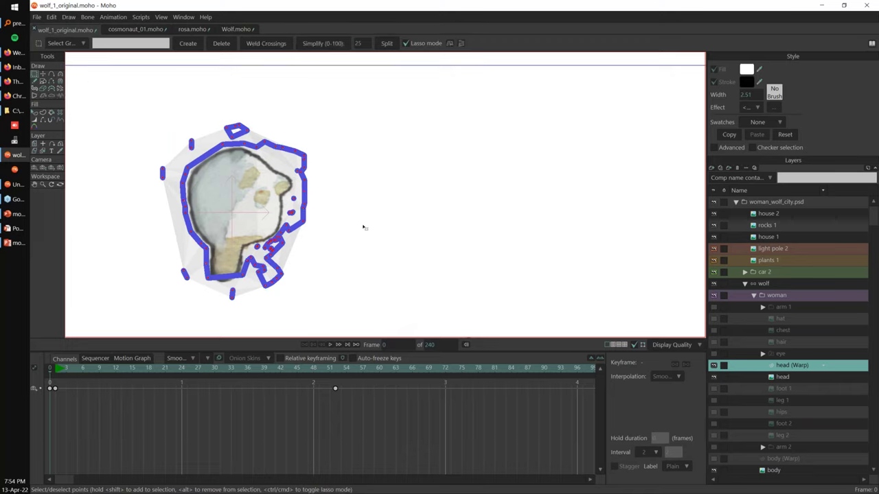
key(Delete)
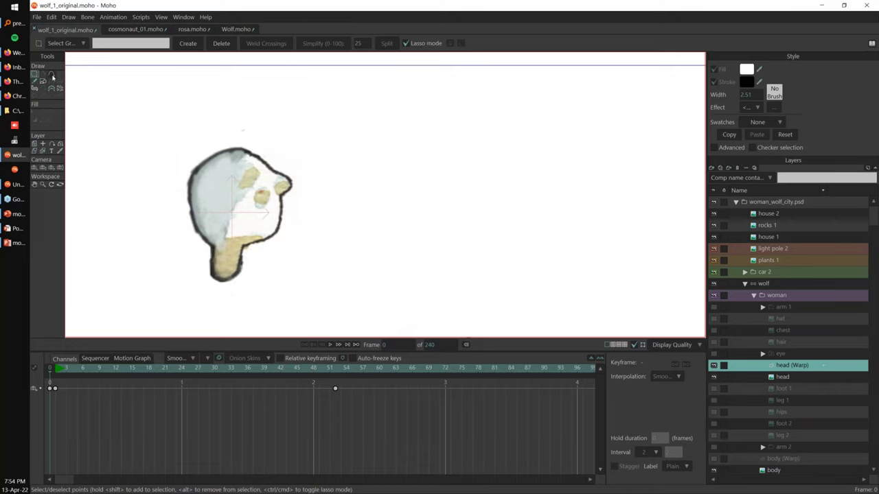
- Trace a closed outline of points around the head with the Add Point tool, following the skull, neck, chin and nose
click(51, 75)
drag(180, 190, 179, 196)
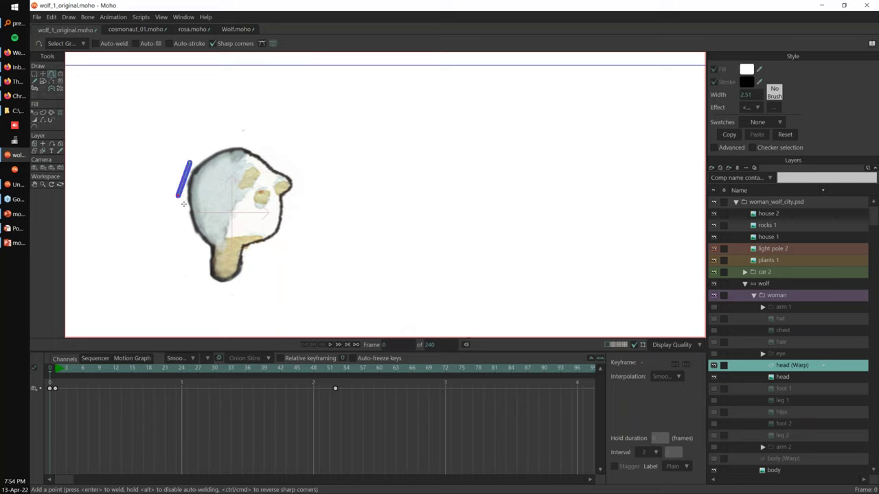
click(185, 230)
click(203, 245)
click(201, 286)
click(241, 290)
click(252, 248)
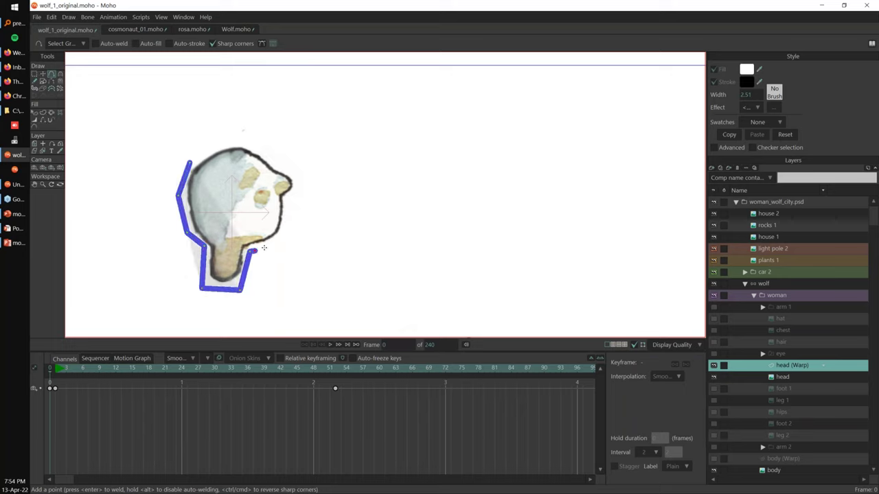
click(281, 240)
click(287, 200)
click(305, 182)
click(291, 166)
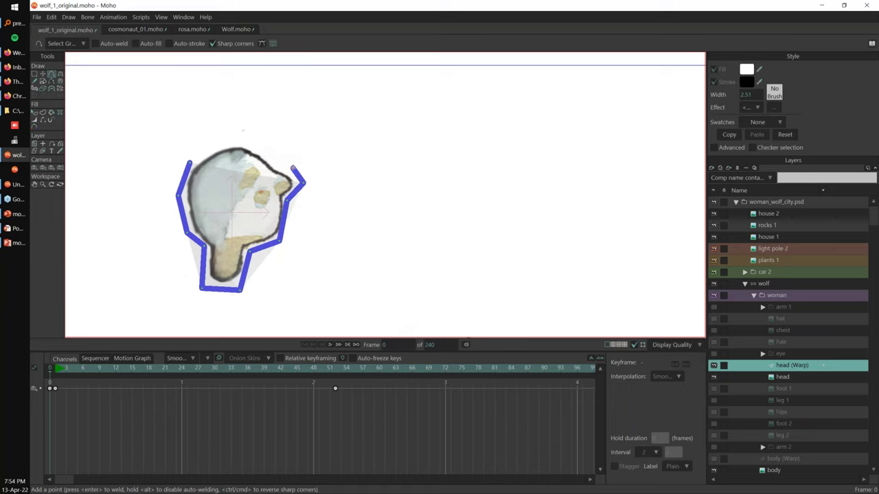
click(278, 165)
click(245, 142)
click(204, 151)
click(195, 158)
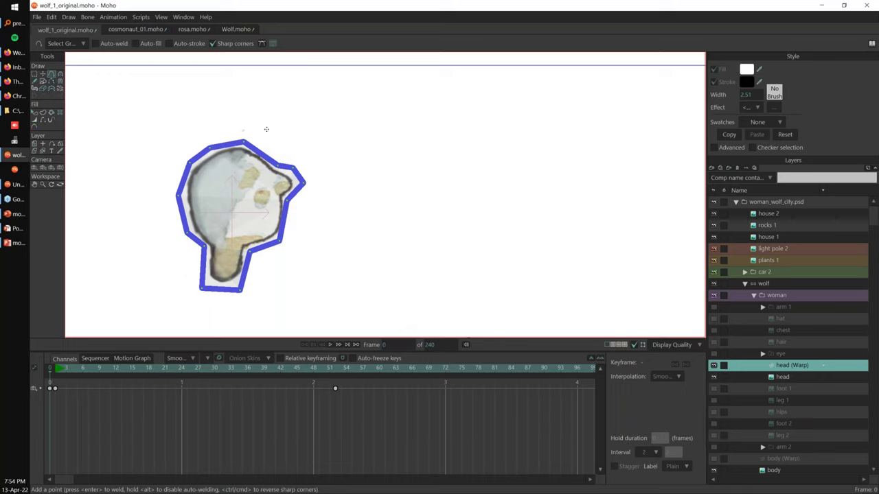
- Add extra points on the outline at the forehead and both sides of the neck, and reposition the neck's bottom points
click(261, 152)
click(244, 268)
click(201, 263)
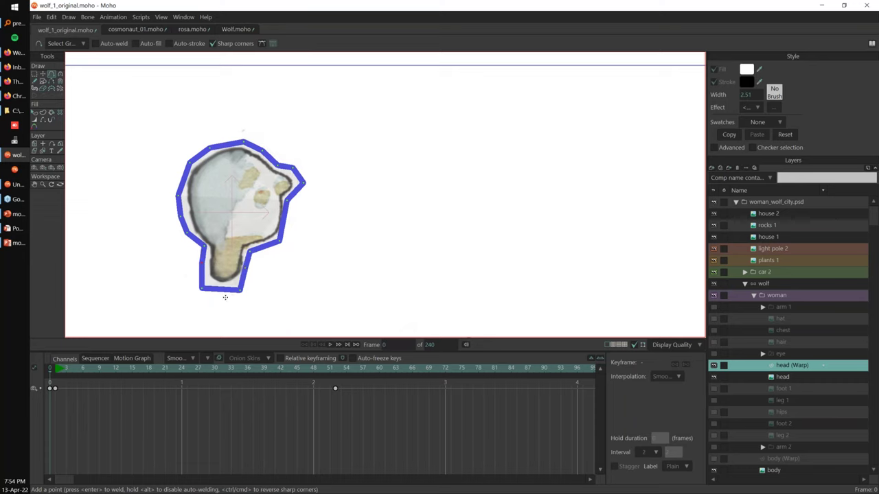
click(42, 74)
drag(204, 292, 244, 285)
- Draw a short V-shaped line of points inside the outline where the head meets the neck
click(52, 75)
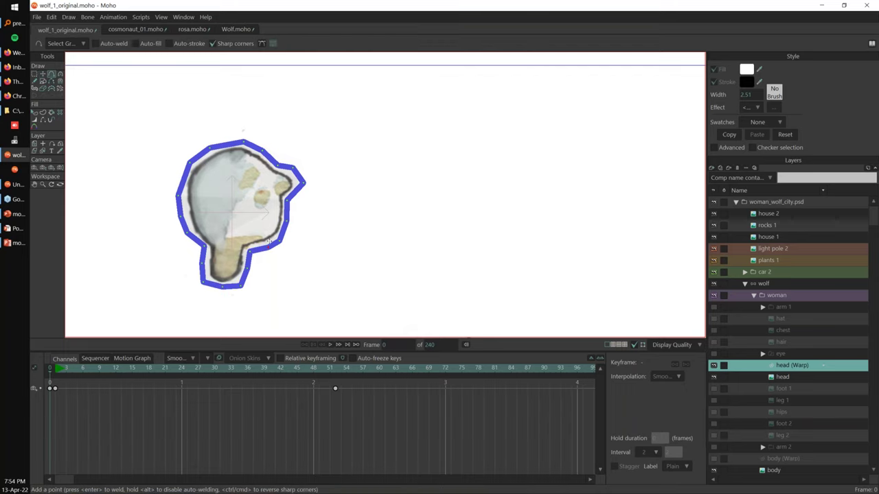
scroll(302, 151, up, 2)
drag(190, 275, 218, 278)
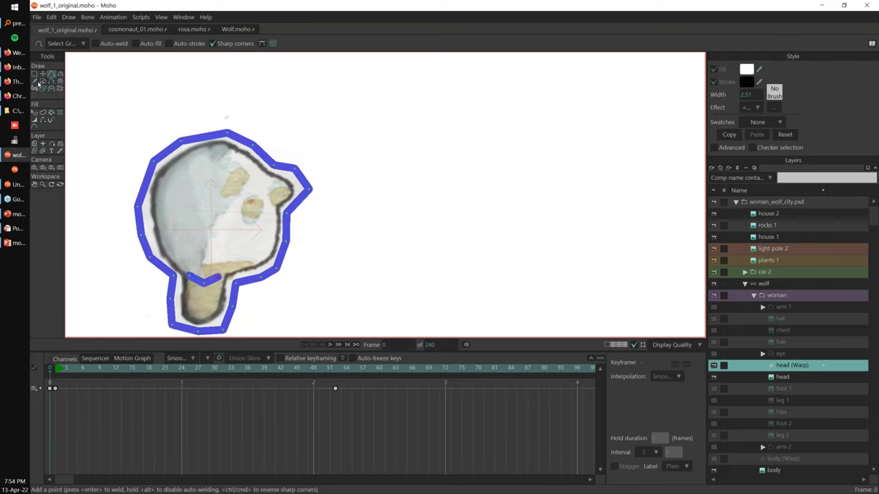
- Select the mesh outline shape and set its stroke width to 1
click(36, 113)
click(273, 270)
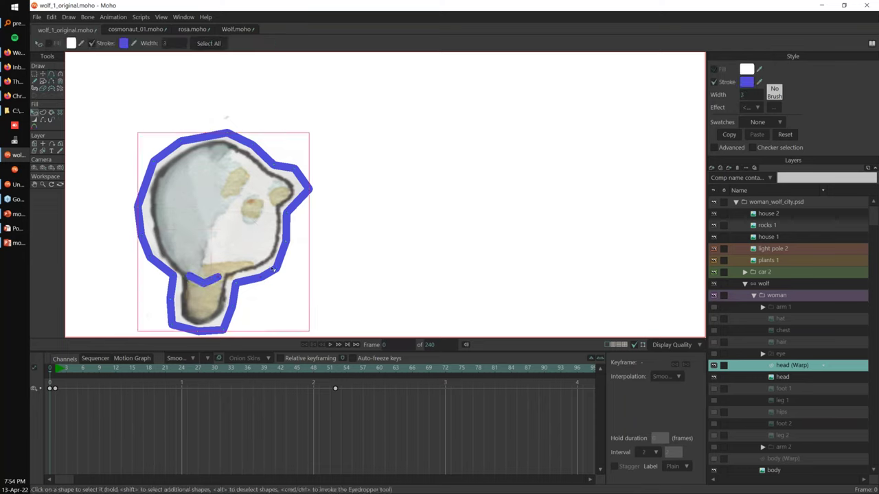
scroll(751, 95, down, 3)
scroll(748, 97, down, 3)
scroll(749, 98, up, 3)
click(467, 238)
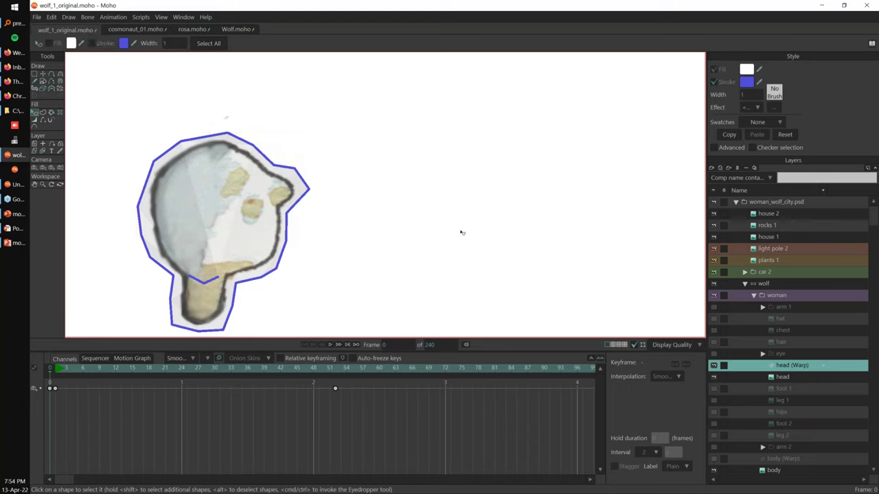
- Select the head's mesh points above the neck and transform them at frame 13 to test the warp
drag(300, 179, 319, 147)
key(t)
mouse_move(300, 84)
mouse_down()
mouse_move(222, 259)
mouse_move(357, 153)
mouse_move(340, 153)
mouse_move(357, 184)
mouse_move(353, 169)
mouse_up()
key(ctrl+z)
drag(84, 371, 121, 371)
scroll(543, 114, up, 6)
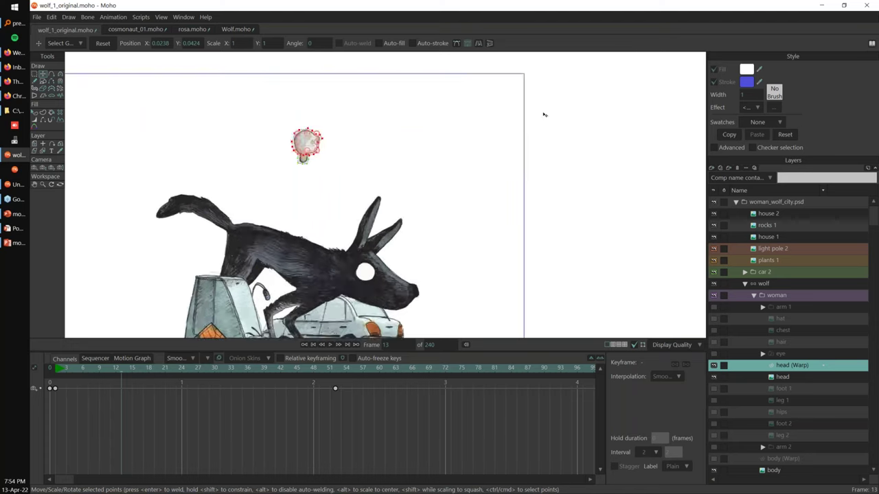
scroll(318, 225, up, 4)
drag(211, 250, 382, 147)
scroll(383, 147, down, 2)
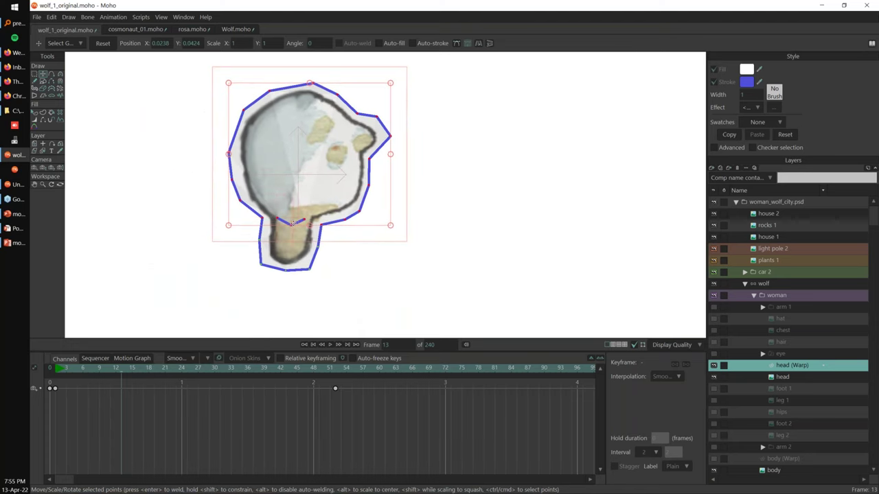
drag(398, 153, 388, 180)
- Return to frame 0 and review how the head warps between frames 0 and 13
drag(61, 371, 49, 373)
key(Home)
drag(338, 82, 443, 227)
click(38, 406)
key(Delete)
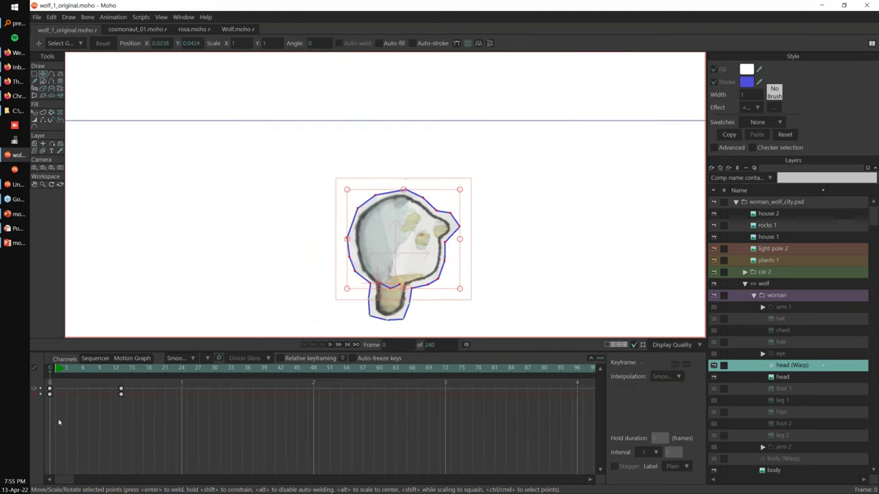
- Draw an inner curve of points from the forehead down the face's shaded edge to just above the neck line
scroll(426, 168, up, 5)
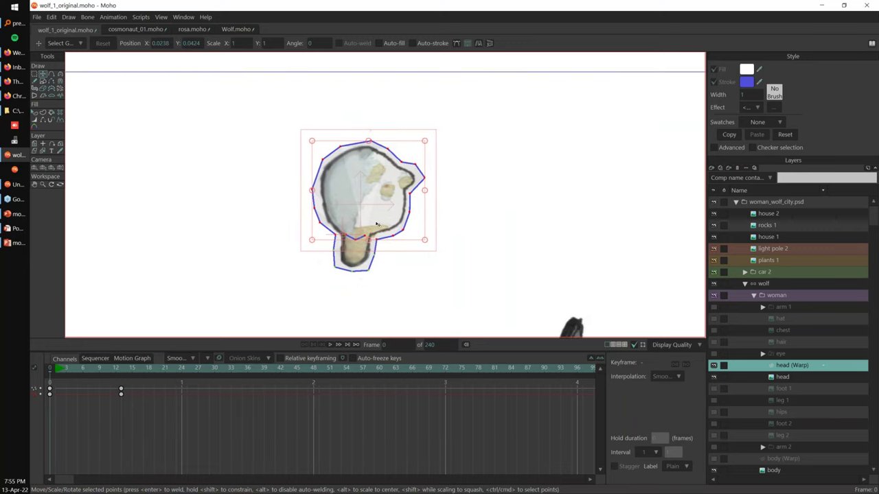
key(a)
scroll(294, 201, up, 2)
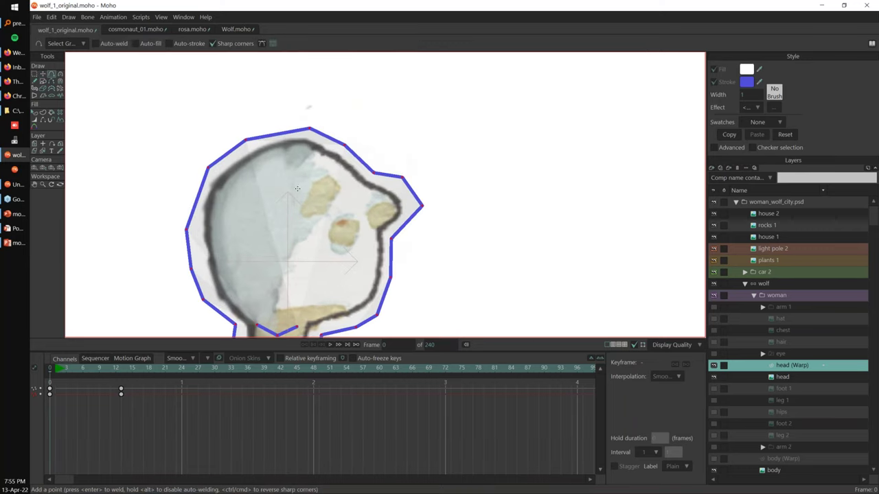
drag(316, 158, 330, 184)
click(320, 217)
click(290, 254)
click(281, 291)
click(282, 317)
- Add a ring of points around the cheek spot and a short line of points beside the nose
click(324, 246)
mouse_move(345, 210)
mouse_down()
mouse_move(329, 225)
mouse_move(363, 208)
mouse_move(375, 236)
mouse_up()
click(345, 260)
click(364, 247)
click(365, 224)
drag(385, 193, 398, 145)
- At frame 13, reposition the points of the nose line and the ring around the cheek spot
drag(105, 370, 126, 371)
scroll(402, 196, down, 2)
key(t)
drag(376, 235, 381, 254)
drag(371, 200, 390, 218)
key(g)
drag(368, 261, 372, 255)
key(t)
drag(368, 238, 375, 266)
key(g)
click(368, 264)
key(t)
- Reshape the inner face curve at frame 13 by moving its points one by one toward the back of the head
drag(340, 191, 313, 218)
drag(311, 249, 294, 245)
mouse_move(306, 282)
mouse_down()
mouse_move(294, 278)
mouse_move(295, 294)
mouse_up()
drag(305, 216, 315, 189)
drag(314, 155, 264, 173)
drag(313, 154, 319, 195)
drag(332, 173, 340, 188)
drag(316, 156, 324, 158)
drag(301, 194, 339, 199)
drag(313, 156, 306, 154)
- Return to frame 0 and draw a second inner curve of points along the back half of the head
drag(127, 388, 49, 372)
mouse_move(300, 79)
mouse_down()
mouse_move(290, 154)
mouse_move(265, 224)
mouse_move(273, 257)
mouse_up()
key(a)
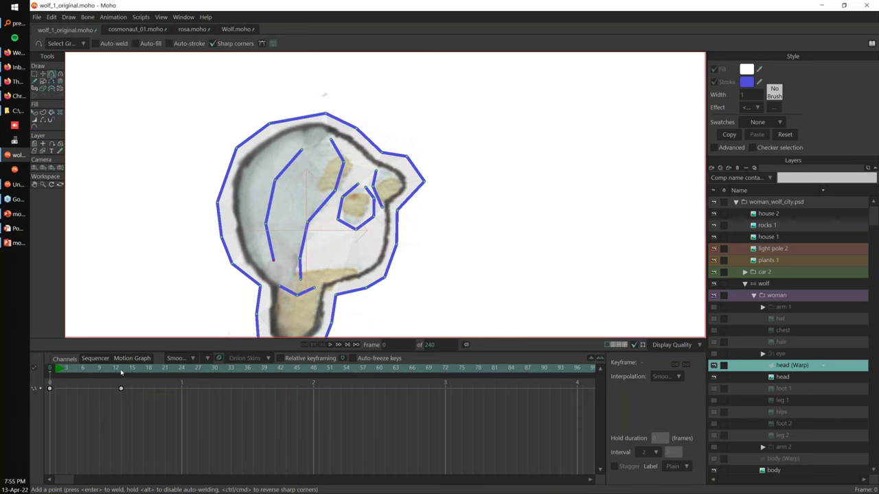
- At frame 13, adjust the points of both inner curves to follow the turned head
click(121, 372)
key(t)
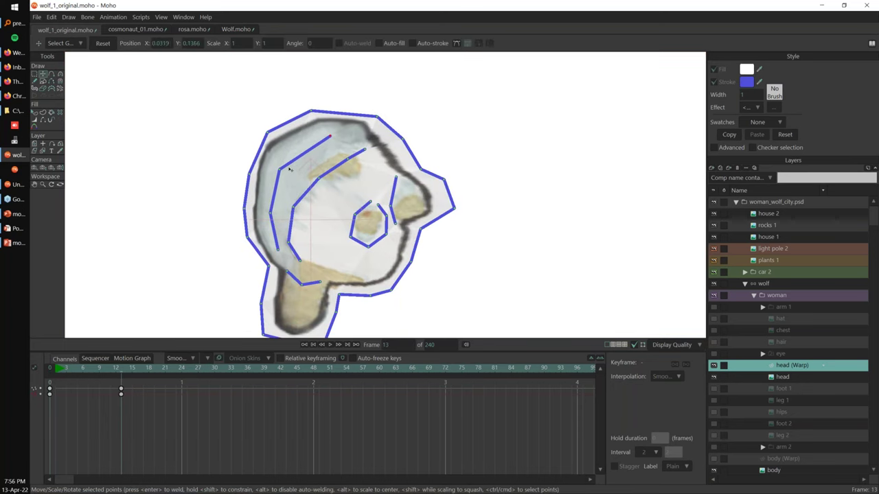
drag(281, 169, 284, 164)
drag(272, 213, 266, 209)
mouse_move(284, 164)
mouse_down()
mouse_move(309, 171)
mouse_move(337, 153)
mouse_up()
drag(365, 150, 361, 145)
- Select the ring of points around the cheek spot and move it away from the nose at frame 13
mouse_move(107, 374)
mouse_down()
mouse_move(59, 387)
mouse_move(132, 411)
mouse_move(121, 411)
mouse_up()
key(g)
mouse_move(371, 198)
mouse_down()
mouse_move(382, 251)
mouse_move(392, 212)
mouse_up()
key(t)
drag(431, 279, 407, 275)
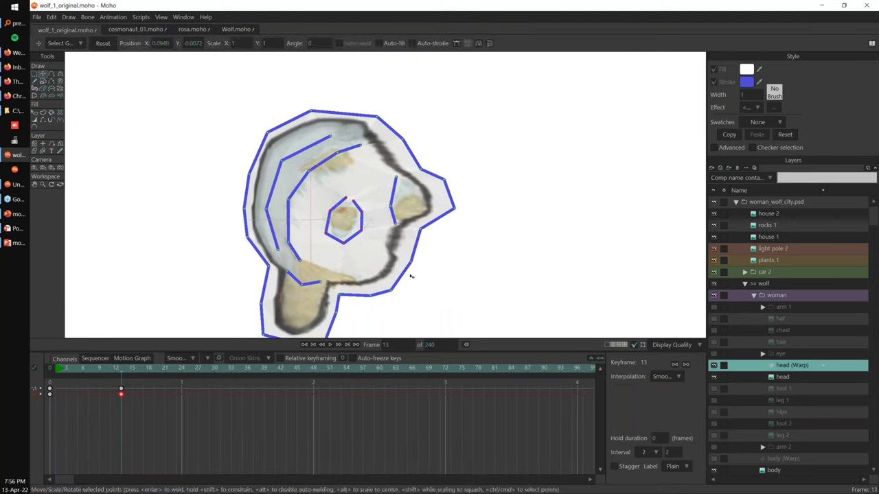
- Scrub through the warp and join the open ends of the ring around the cheek spot
drag(57, 371, 118, 441)
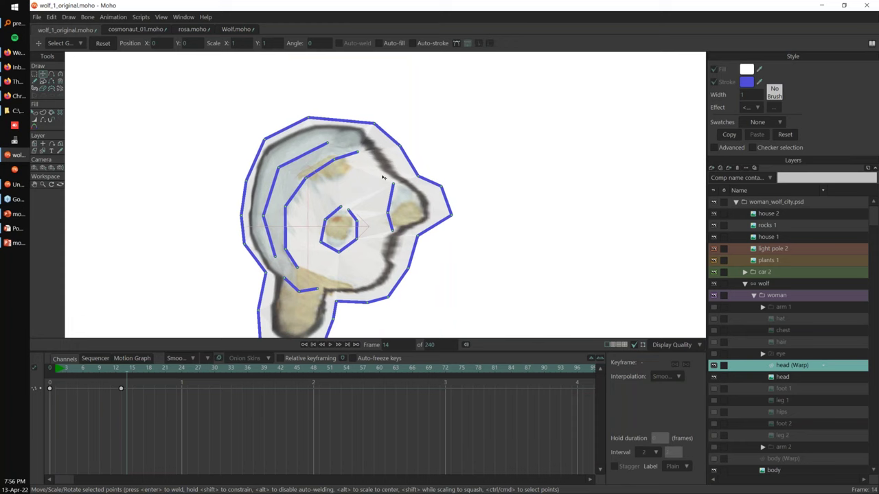
scroll(344, 206, up, 6)
mouse_move(301, 180)
mouse_down()
mouse_move(301, 163)
mouse_move(306, 194)
mouse_up()
key(a)
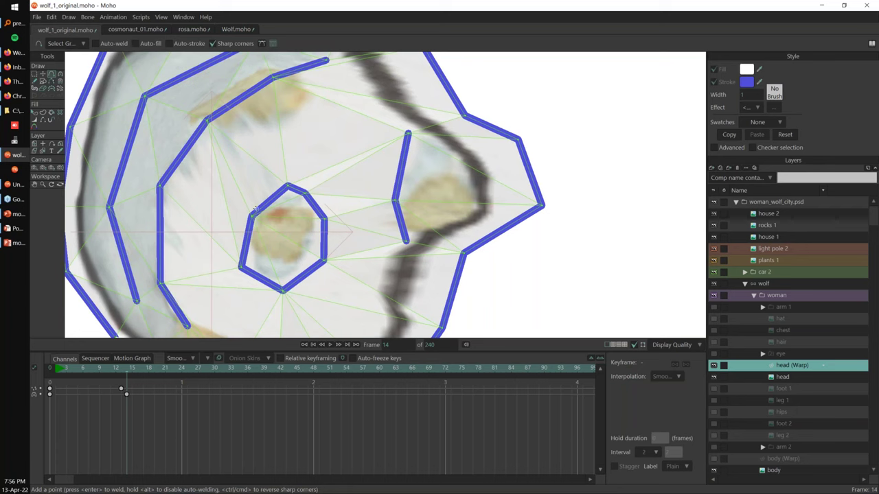
drag(103, 377, 50, 385)
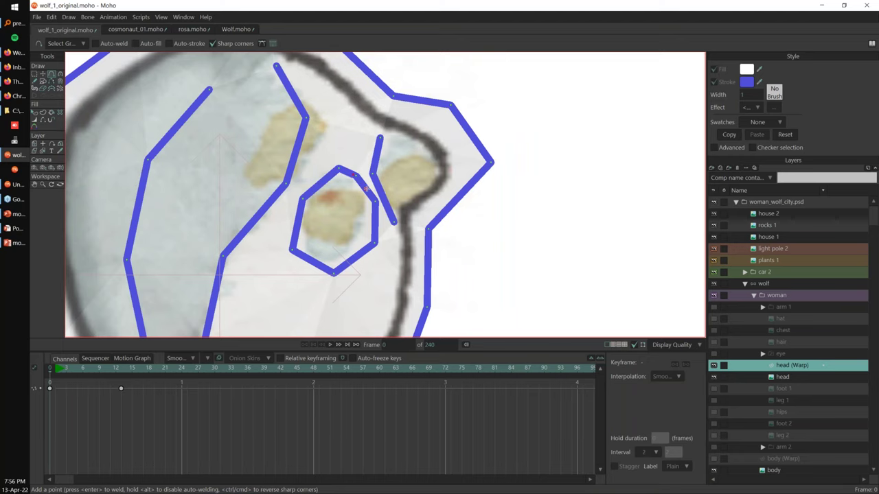
- Check the head warp at frame 13, return to frame 0 and show all of the woman's layers again
key(t)
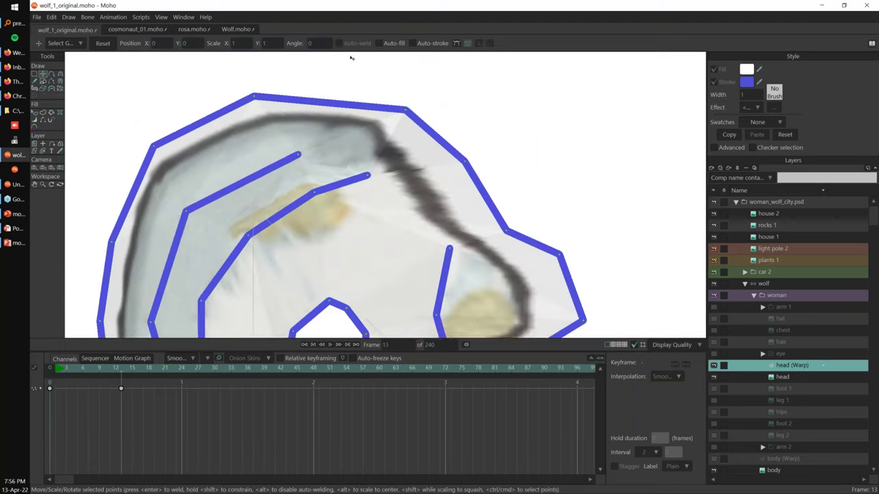
key(g)
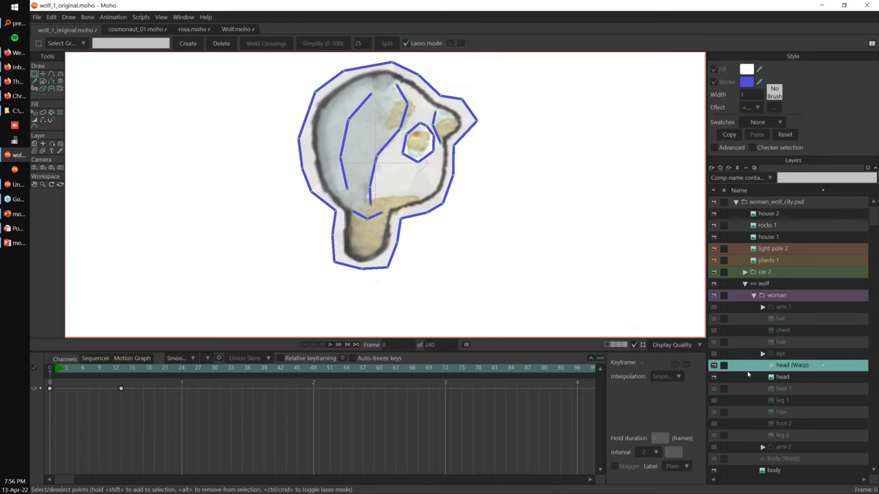
alt+click(712, 366)
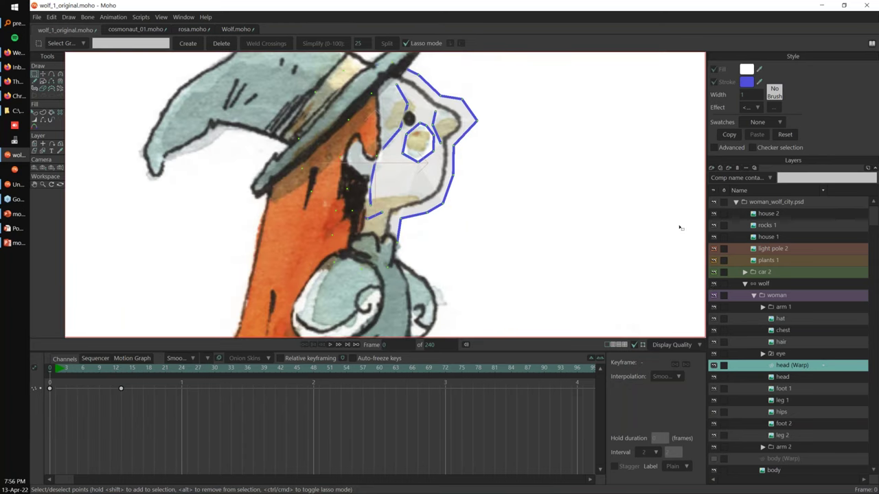
scroll(522, 192, down, 5)
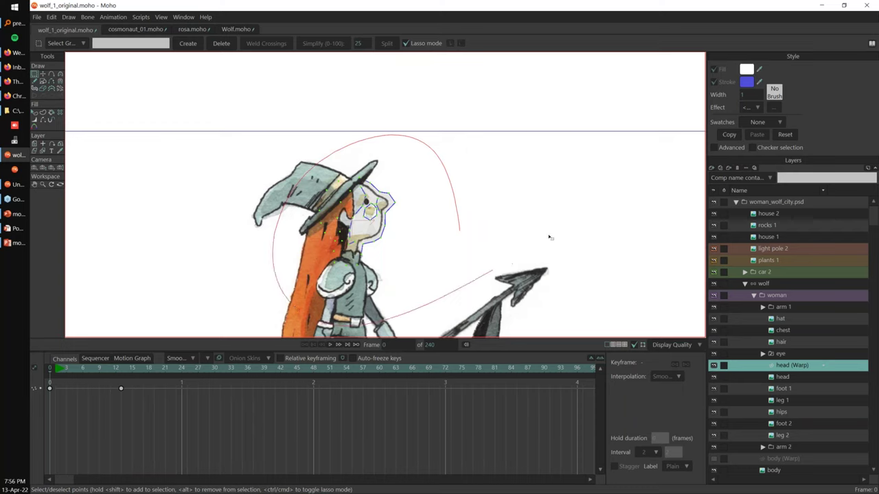
- Delete all points of the head warp mesh and remove the head (Warp) layer
drag(549, 237, 549, 237)
key(Delete)
drag(60, 370, 50, 374)
click(738, 169)
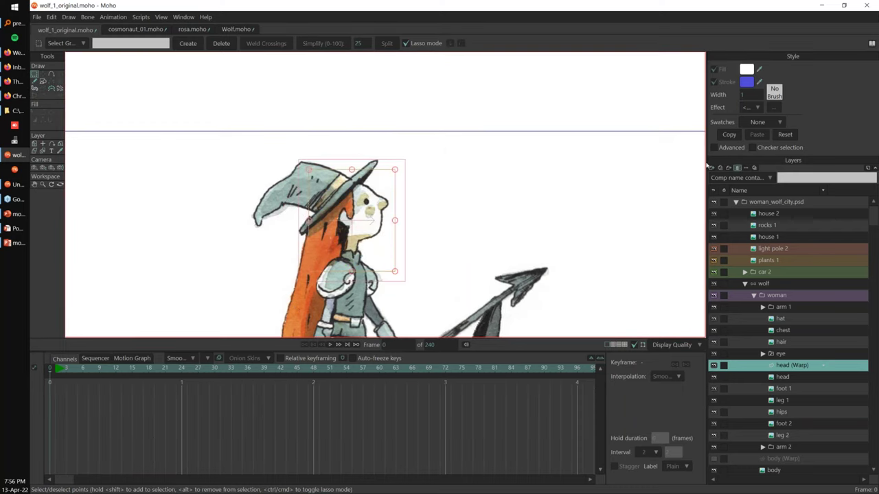
- Select the wolf layer at frame 1 and collapse the woman group
scroll(501, 229, down, 3)
drag(81, 372, 51, 386)
scroll(458, 260, down, 2)
drag(458, 261, 374, 291)
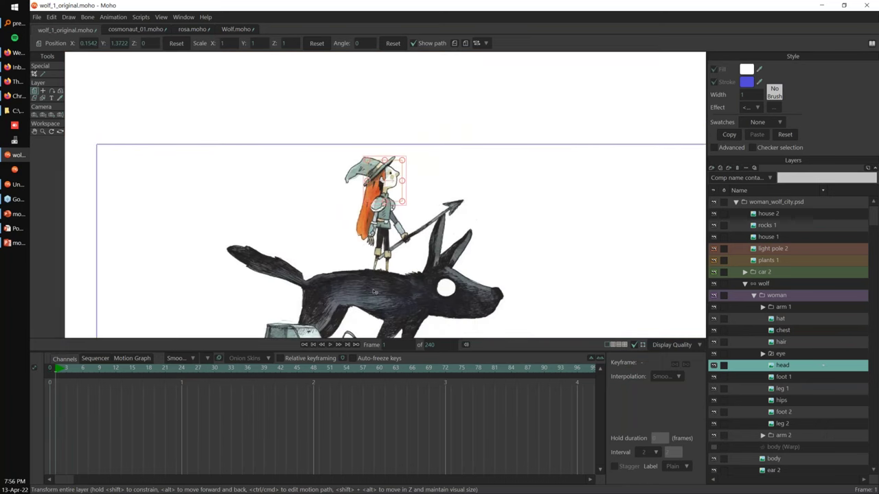
click(772, 284)
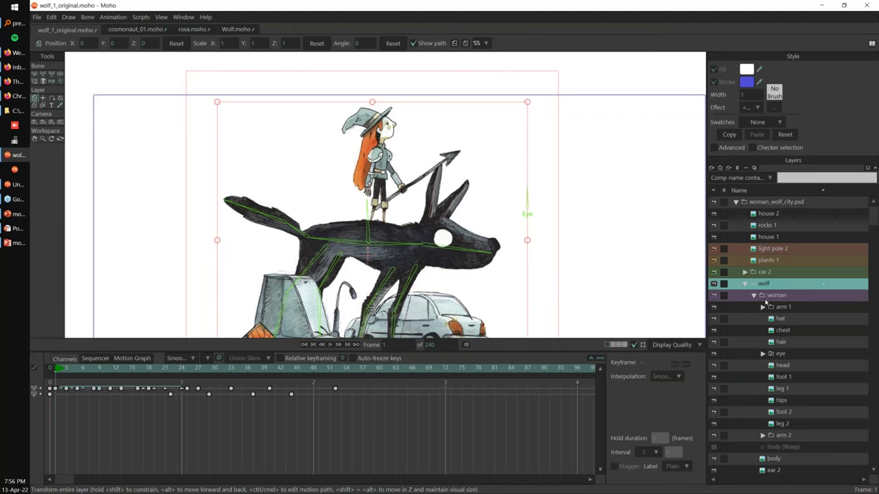
click(754, 296)
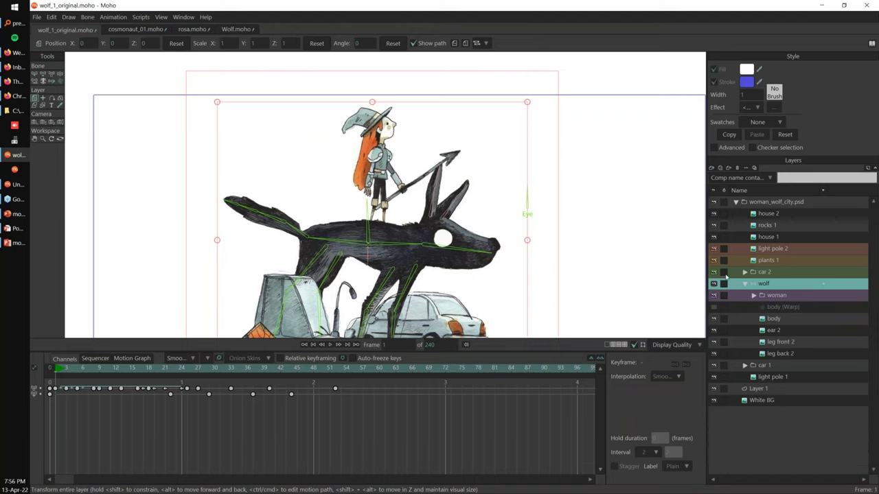
drag(509, 248, 505, 225)
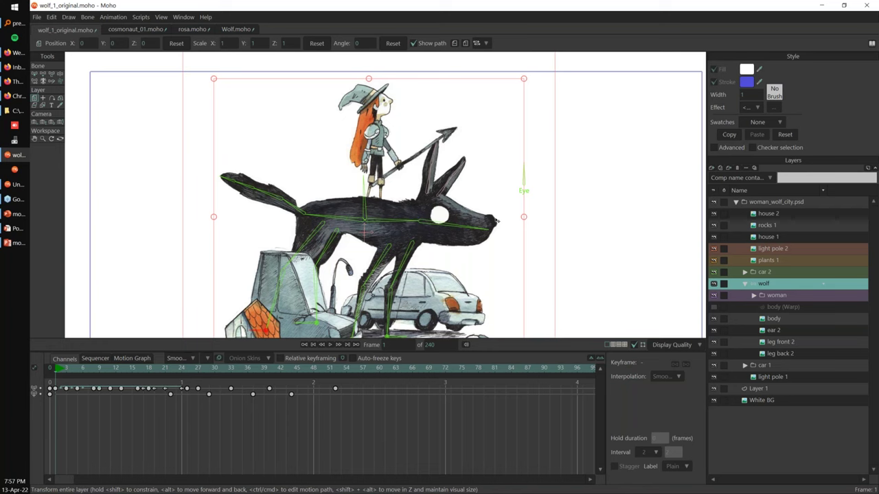
scroll(497, 220, down, 2)
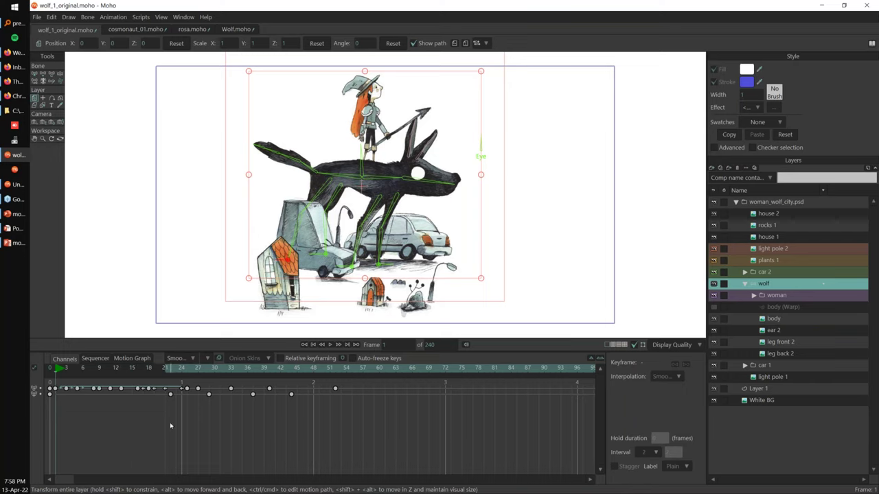
- Start the playback range at frame 6 and try end frames of 42, 1000 and 72
click(83, 369)
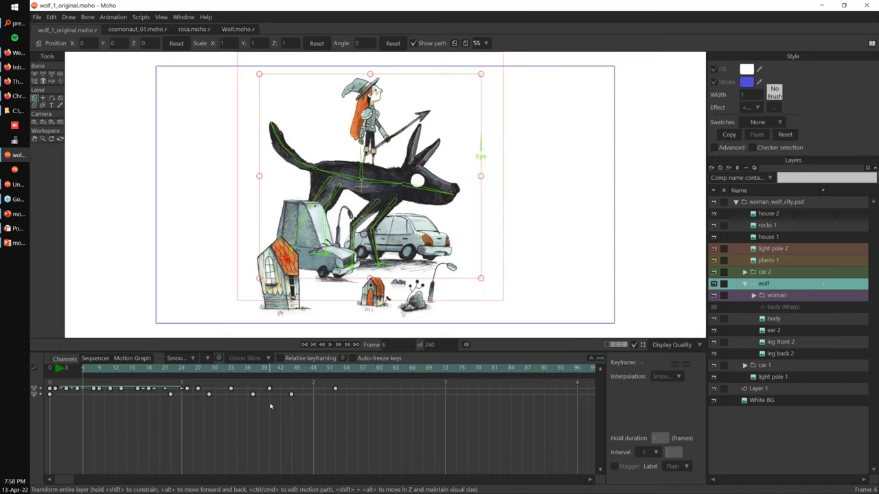
alt+right_click(282, 369)
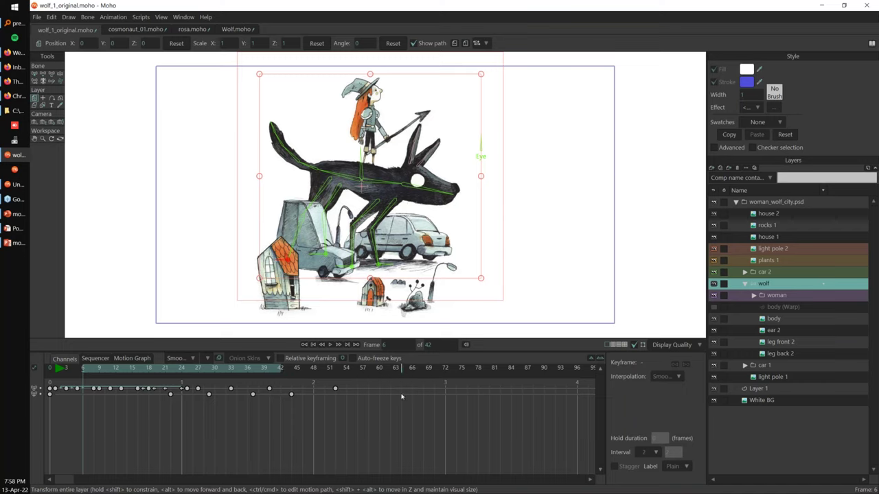
click(430, 345)
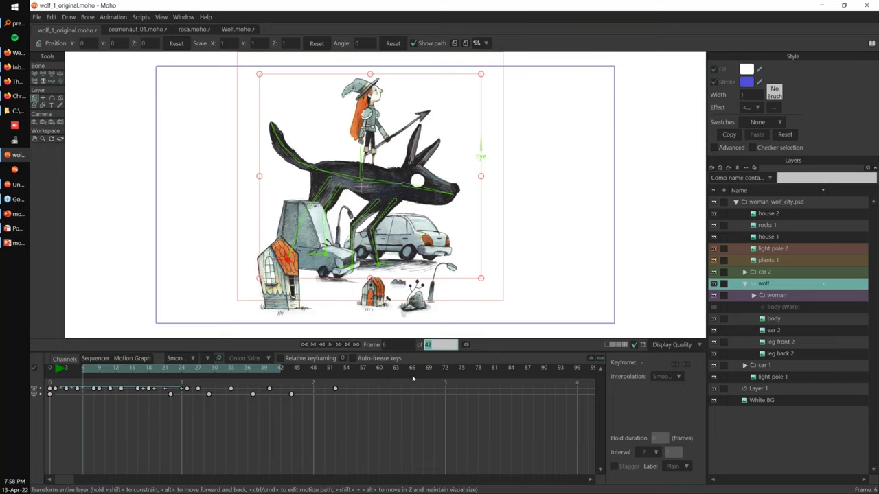
text(1000)
key(Return)
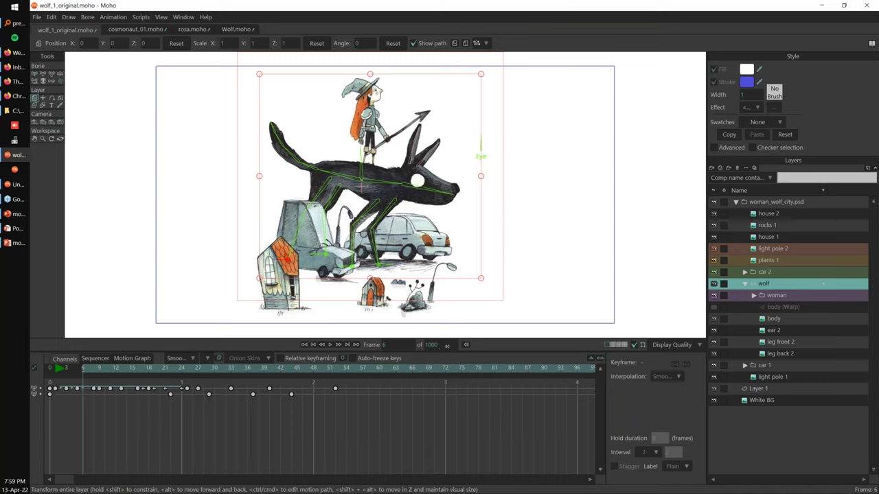
click(439, 346)
text(72)
key(Return)
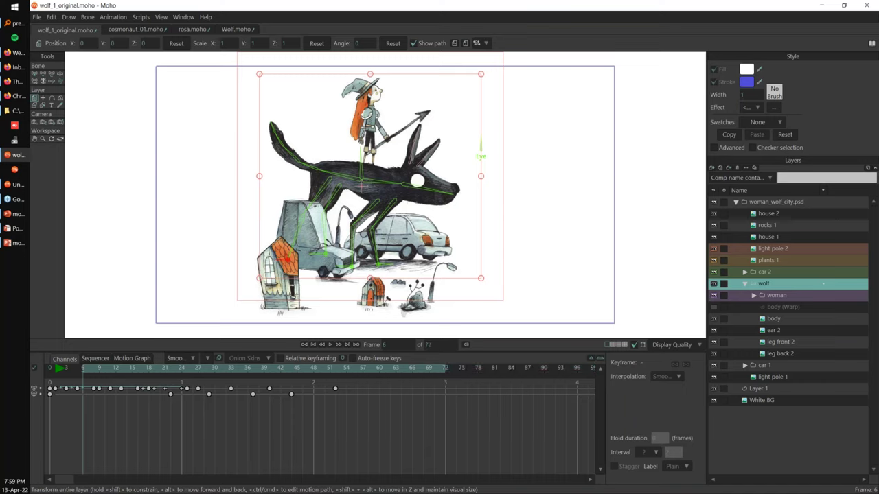
- Set the start frame to 1 and the end frame to 100 in the project settings
click(37, 17)
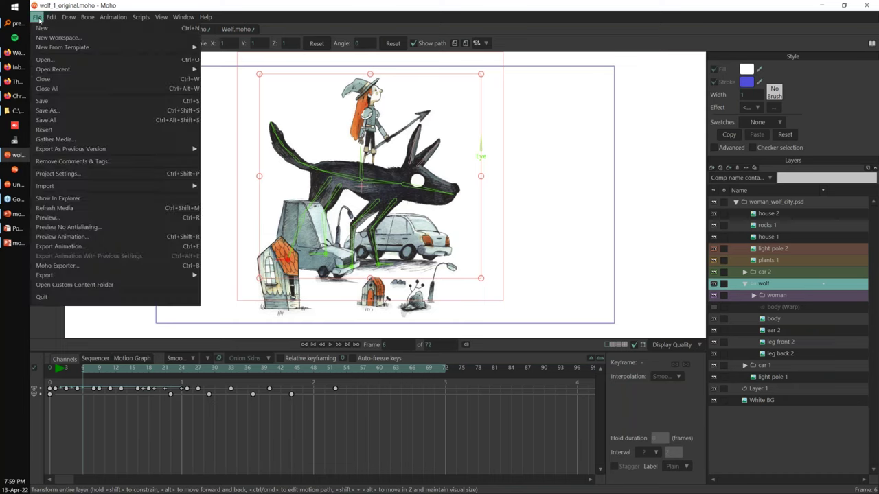
click(109, 177)
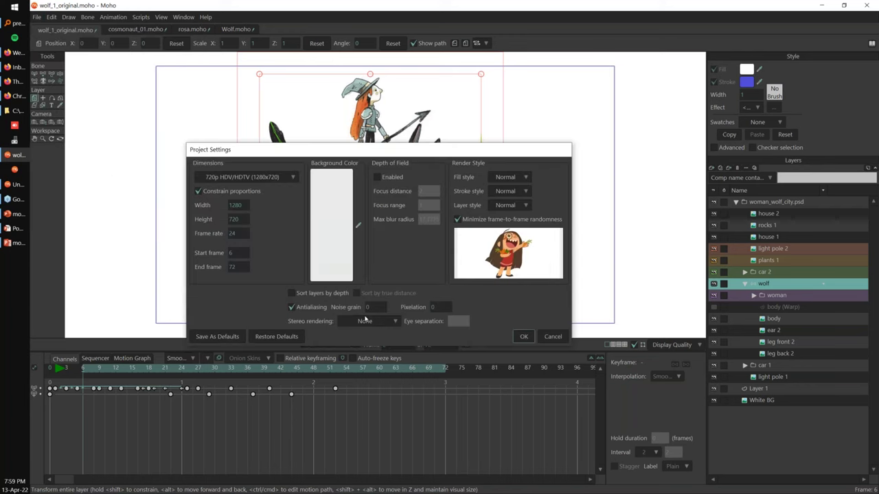
click(232, 252)
text(1)
click(236, 266)
text(100)
click(523, 336)
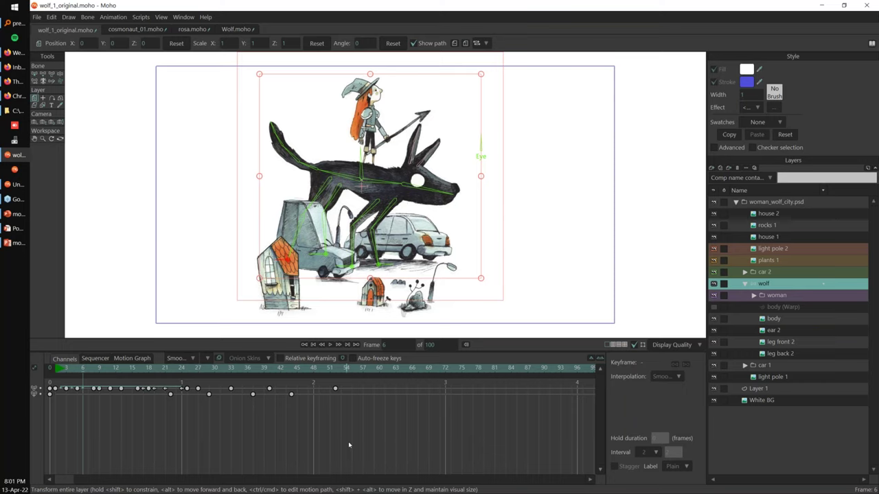
- Create a new document in the current Moho window and another one in the second Moho window
click(17, 52)
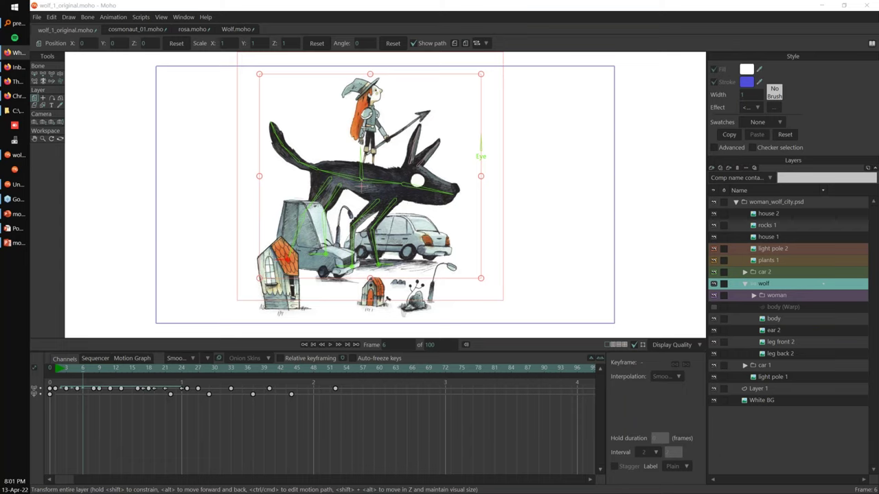
click(383, 431)
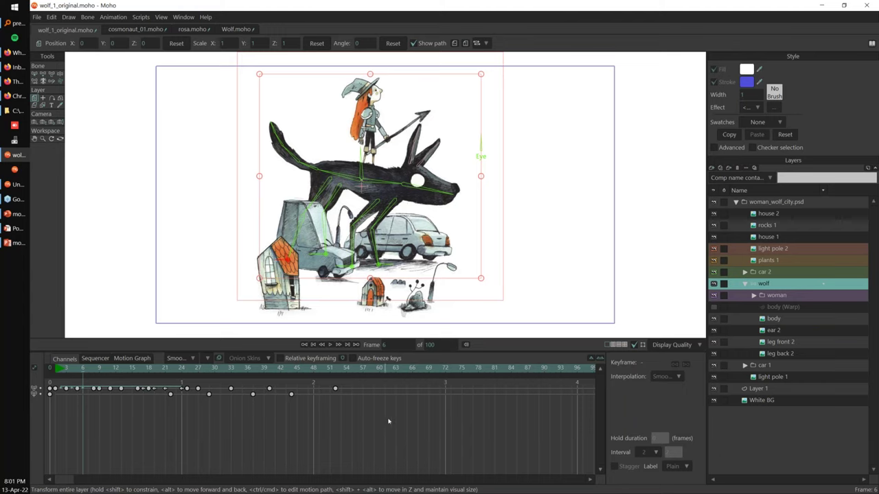
key(ctrl+n)
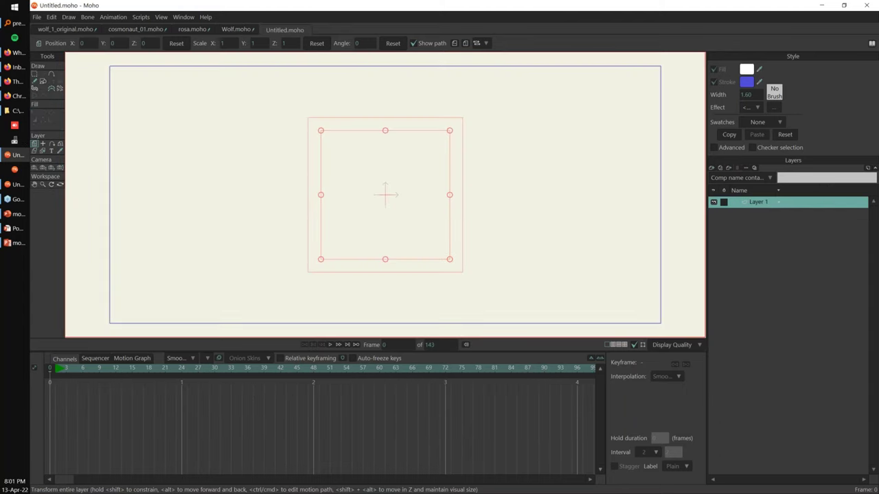
click(20, 185)
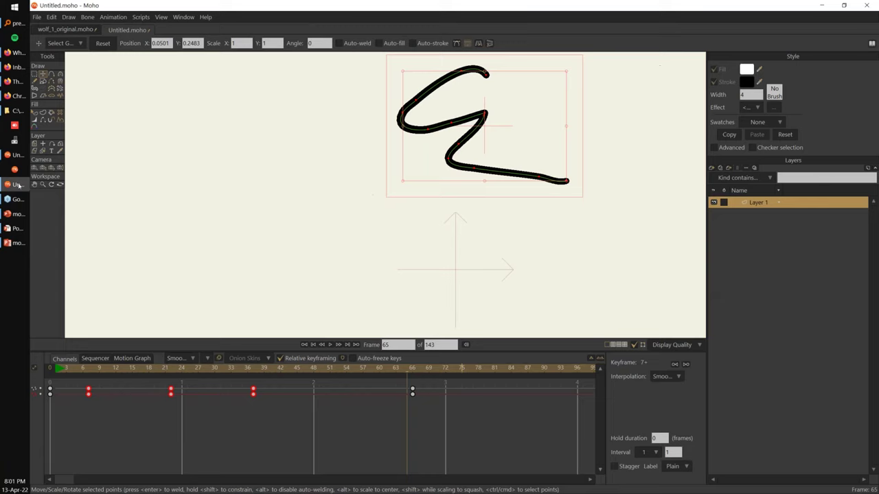
key(ctrl+n)
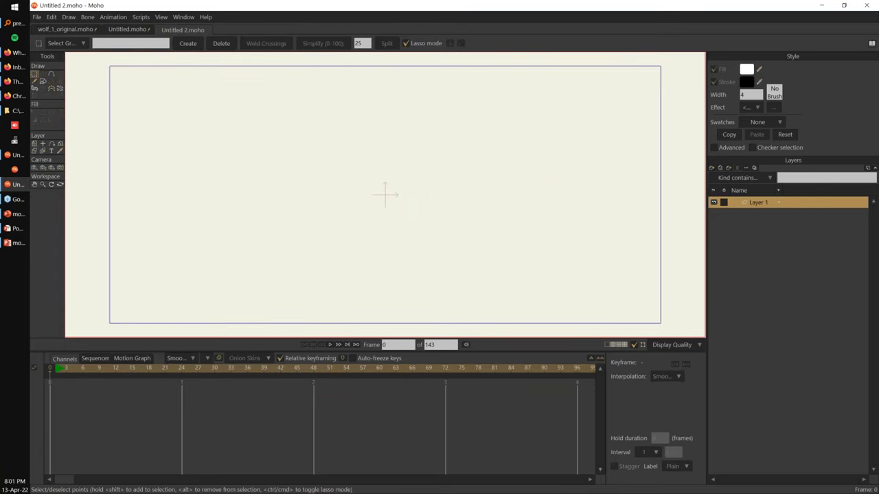
- Turn off relative keyframing and draw a large freehand circle at frame 33
click(34, 81)
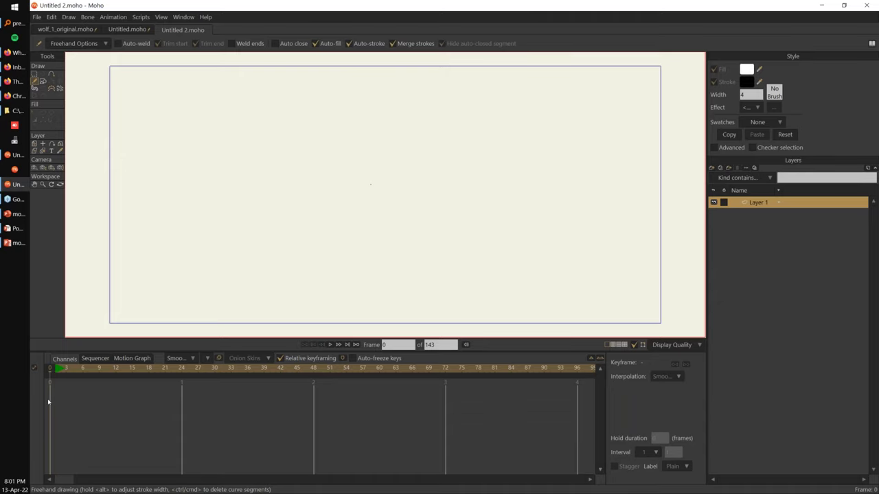
click(215, 405)
drag(215, 423, 232, 399)
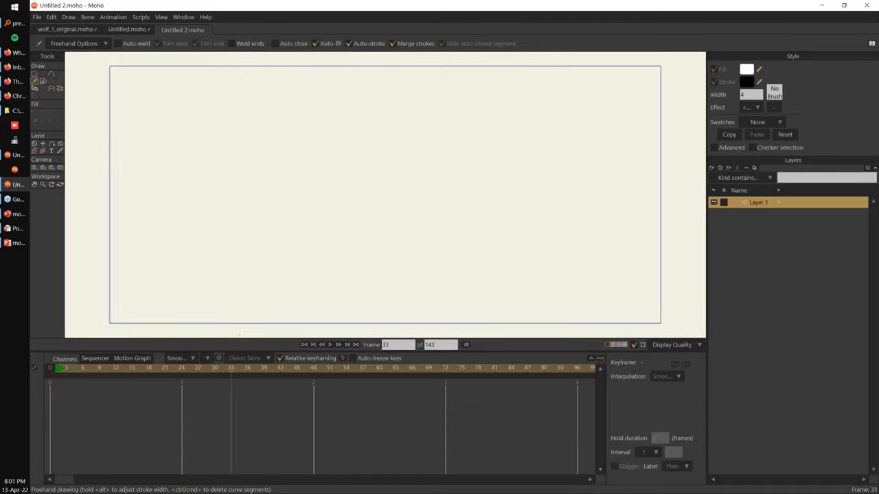
click(294, 358)
mouse_move(383, 114)
mouse_down()
mouse_move(308, 184)
mouse_move(424, 241)
mouse_move(357, 120)
mouse_up()
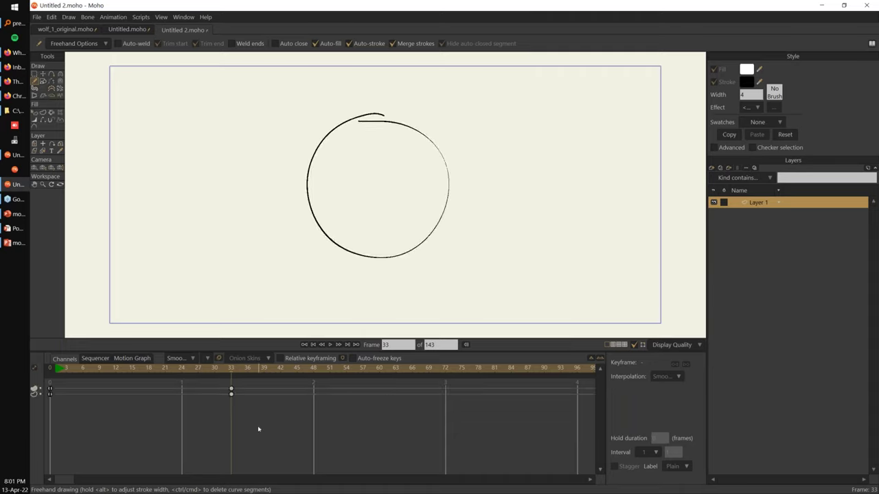
- Scrub around the first circle's keyframe and draw a smaller freehand circle inside it at frame 42
drag(232, 372, 232, 404)
drag(234, 377, 206, 419)
click(234, 418)
mouse_move(230, 374)
mouse_down()
mouse_move(232, 390)
mouse_move(227, 378)
mouse_move(235, 387)
mouse_move(202, 381)
mouse_move(288, 402)
mouse_move(280, 397)
mouse_up()
mouse_move(386, 139)
mouse_down()
mouse_move(415, 171)
mouse_move(369, 142)
mouse_up()
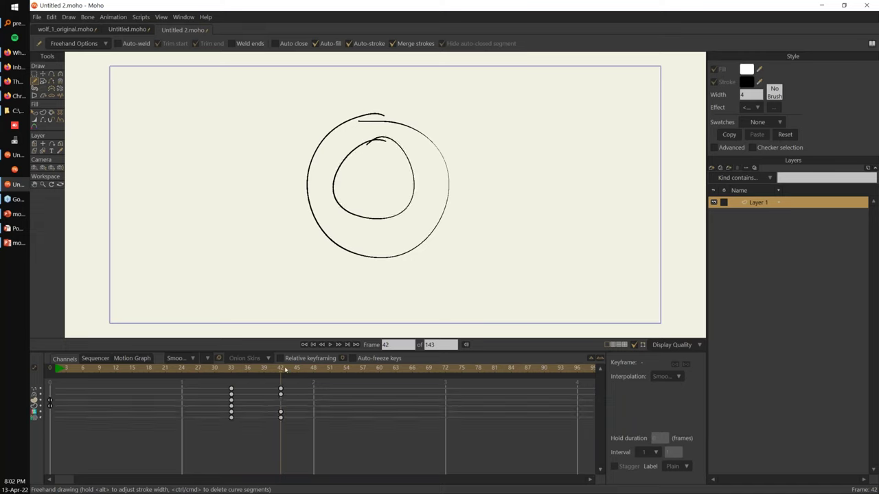
- Draw two more small freehand loops inside the circles, one at frame 38 and one at frame 22, and scrub through them
drag(280, 368, 215, 410)
mouse_move(270, 401)
mouse_down()
mouse_move(303, 400)
mouse_move(256, 399)
mouse_up()
mouse_move(380, 169)
mouse_down()
mouse_move(362, 199)
mouse_move(378, 169)
mouse_up()
mouse_move(258, 390)
mouse_down()
mouse_move(237, 376)
mouse_move(252, 388)
mouse_move(171, 412)
mouse_up()
mouse_move(359, 182)
mouse_down()
mouse_move(330, 206)
mouse_move(357, 182)
mouse_up()
drag(186, 373, 302, 432)
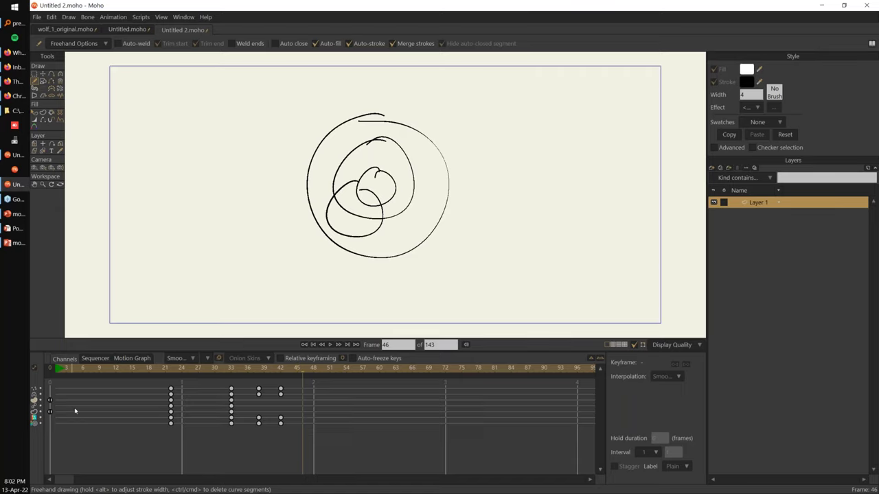
- In a new document, set the freehand stroke width to 42.30 and draw a short arc at frame 4
key(ctrl+n)
click(69, 367)
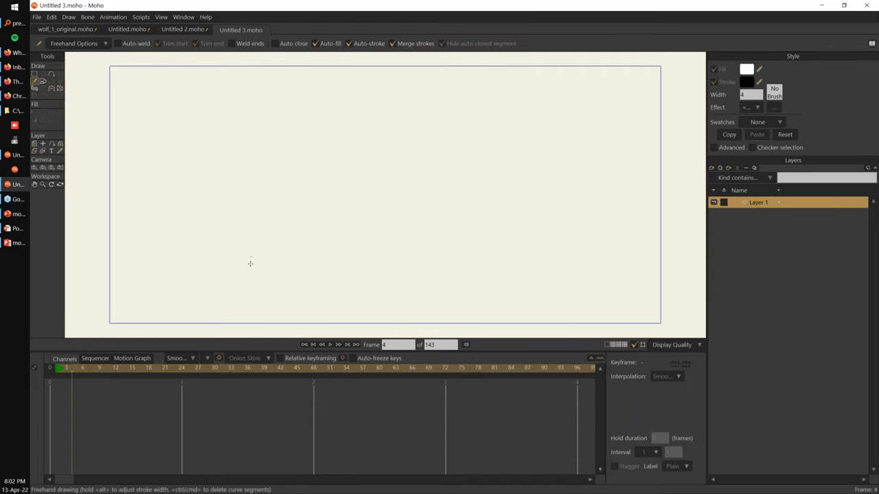
drag(250, 273, 259, 273)
drag(175, 286, 253, 219)
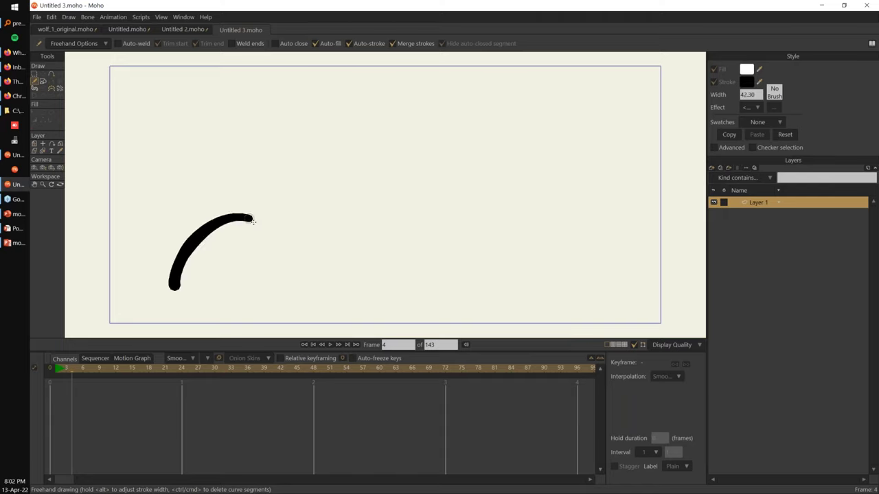
- Extend the arc into a winding line with freehand strokes at frames 6, 8, 10 and 13, and scrub through the result
drag(80, 372, 83, 373)
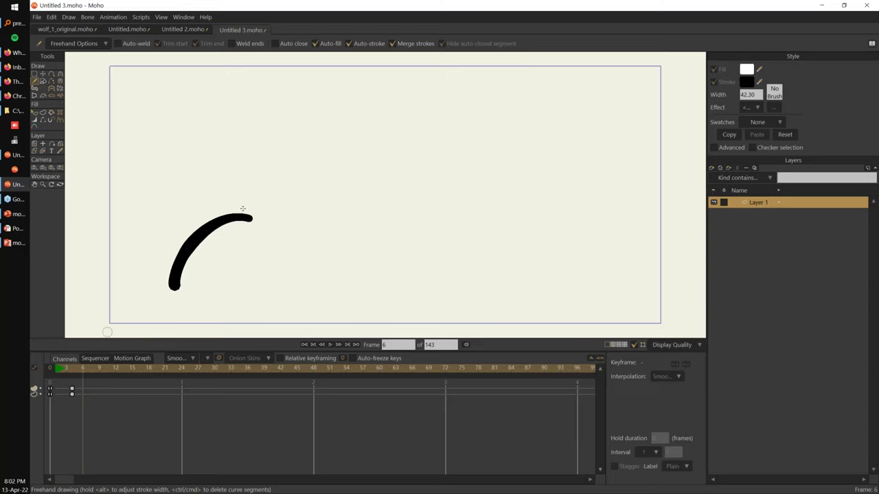
mouse_move(208, 228)
mouse_down()
mouse_move(314, 220)
mouse_move(335, 201)
mouse_move(328, 117)
mouse_move(353, 58)
mouse_move(379, 53)
mouse_move(448, 110)
mouse_up()
click(92, 369)
click(104, 371)
click(121, 370)
mouse_move(65, 368)
mouse_down()
mouse_move(104, 387)
mouse_move(59, 408)
mouse_move(137, 414)
mouse_up()
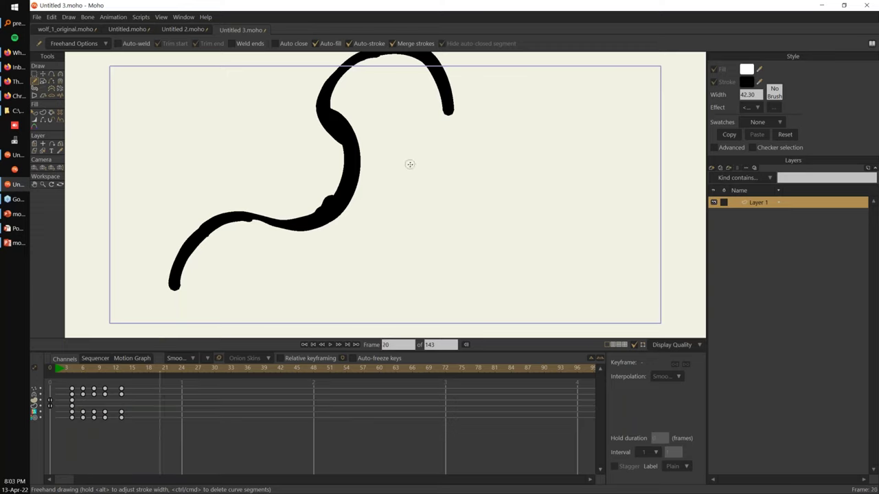
- Draw a separate, nearly vertical stroke at frame 19, scrub through the strokes appearing and return to frame 0
drag(148, 370, 154, 374)
drag(472, 151, 454, 290)
mouse_move(150, 373)
mouse_down()
mouse_move(53, 428)
mouse_move(151, 445)
mouse_move(41, 449)
mouse_up()
click(89, 441)
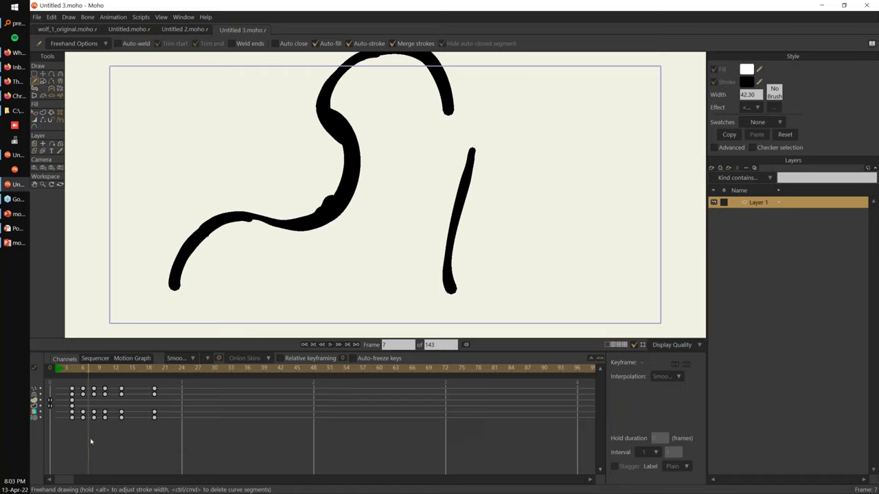
mouse_move(66, 371)
mouse_down()
mouse_move(74, 374)
mouse_move(53, 419)
mouse_move(72, 420)
mouse_up()
click(71, 422)
mouse_move(67, 370)
mouse_down()
mouse_move(73, 391)
mouse_move(48, 398)
mouse_move(63, 467)
mouse_move(50, 401)
mouse_up()
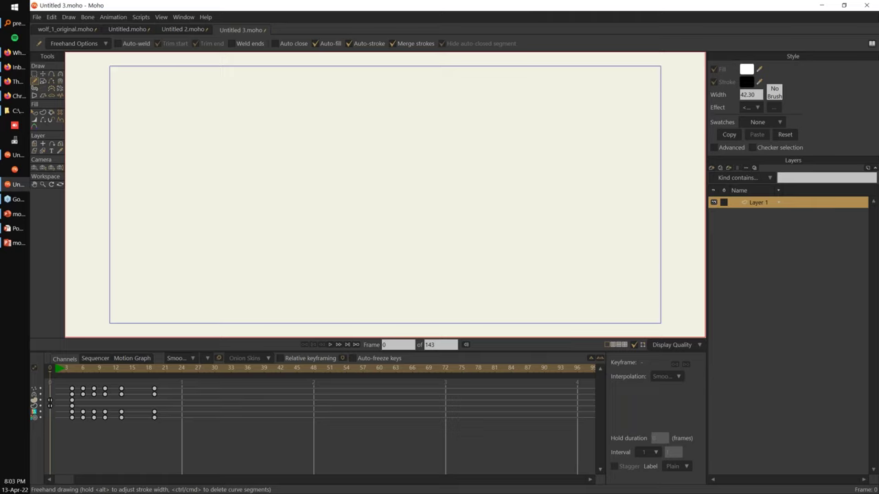
- In the other Moho window, choose the CK Ink Dense 3 brush and adjust its angle drift and spacing
click(15, 155)
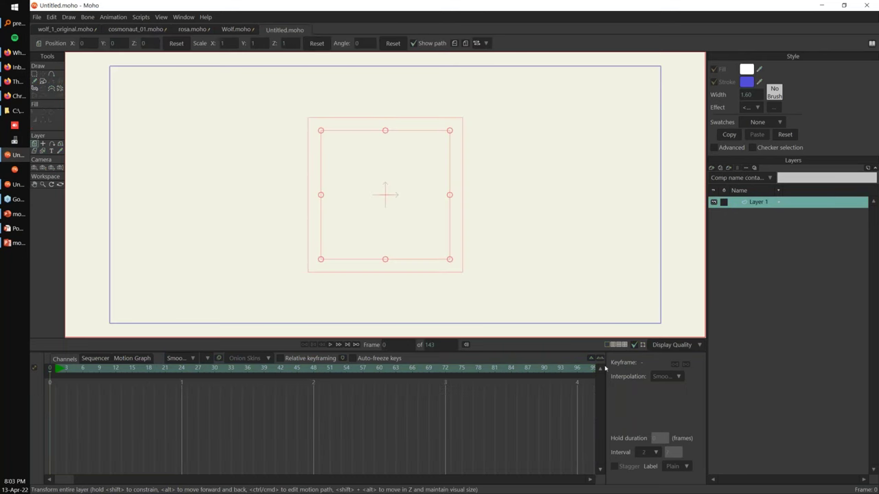
drag(518, 149, 517, 163)
click(507, 180)
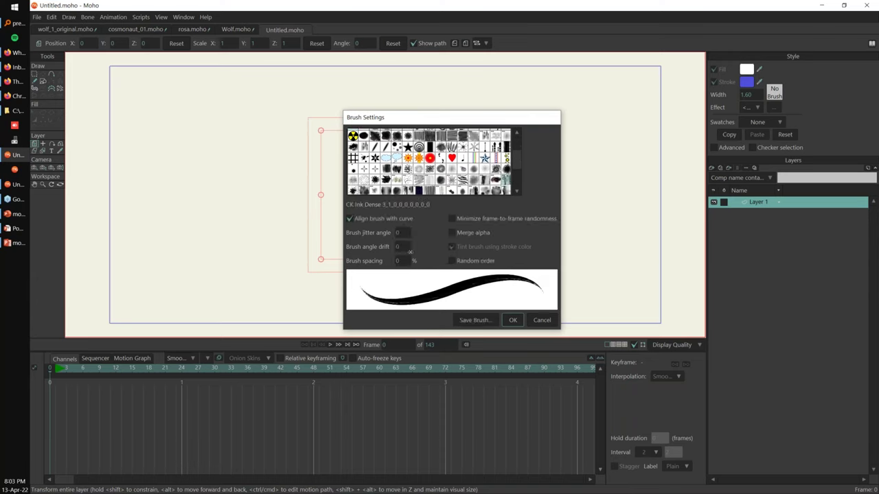
mouse_move(403, 260)
mouse_down()
mouse_move(435, 259)
mouse_move(410, 260)
mouse_move(462, 236)
mouse_move(518, 237)
mouse_up()
drag(402, 246, 453, 245)
mouse_move(402, 261)
mouse_down()
mouse_move(416, 261)
mouse_move(411, 252)
mouse_move(431, 232)
mouse_move(380, 247)
mouse_up()
click(512, 320)
- Set the freehand stroke width to 108.84 and make the blue stroke colour semi-transparent
drag(440, 227, 433, 227)
key(f)
alt+drag(334, 259, 360, 253)
click(748, 82)
click(559, 252)
click(559, 312)
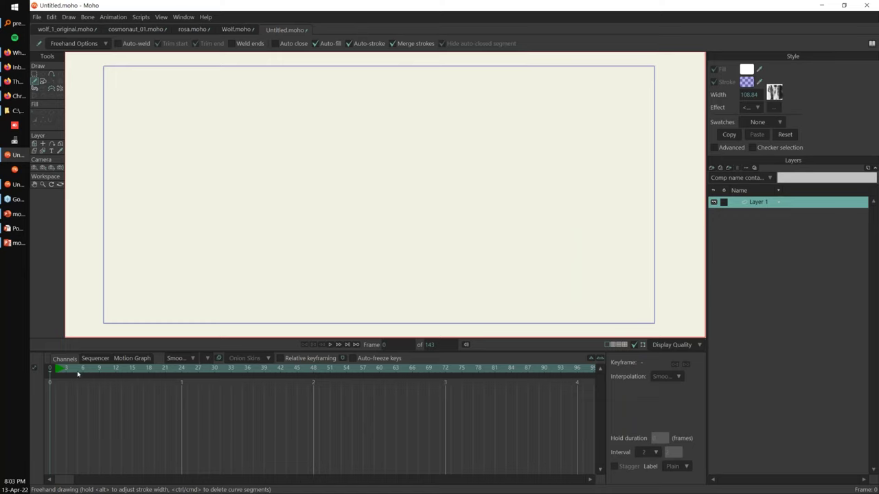
- Draw a broad brush stroke at frame 13 and a looping second one crossing it at a later frame, and scrub the timeline
click(120, 371)
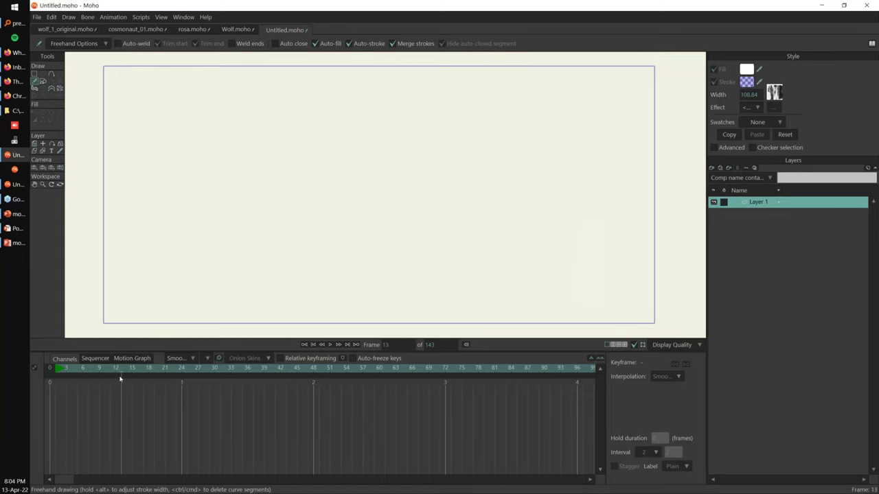
mouse_move(180, 259)
mouse_down()
mouse_move(412, 181)
mouse_move(418, 150)
mouse_up()
drag(153, 368, 252, 368)
mouse_move(471, 156)
mouse_down()
mouse_move(473, 234)
mouse_move(533, 310)
mouse_up()
drag(199, 374, 324, 412)
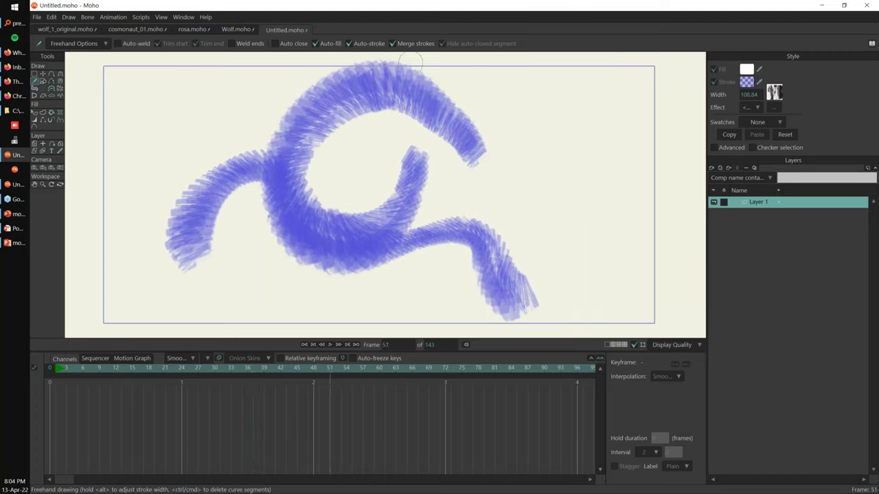
- Turn off stroke merging, draw another winding stroke across the first one's outer end, scrub the timeline and return to frame 0
drag(84, 398, 186, 391)
mouse_move(211, 110)
mouse_down()
mouse_move(226, 234)
mouse_move(288, 274)
mouse_up()
click(137, 368)
drag(128, 371, 17, 438)
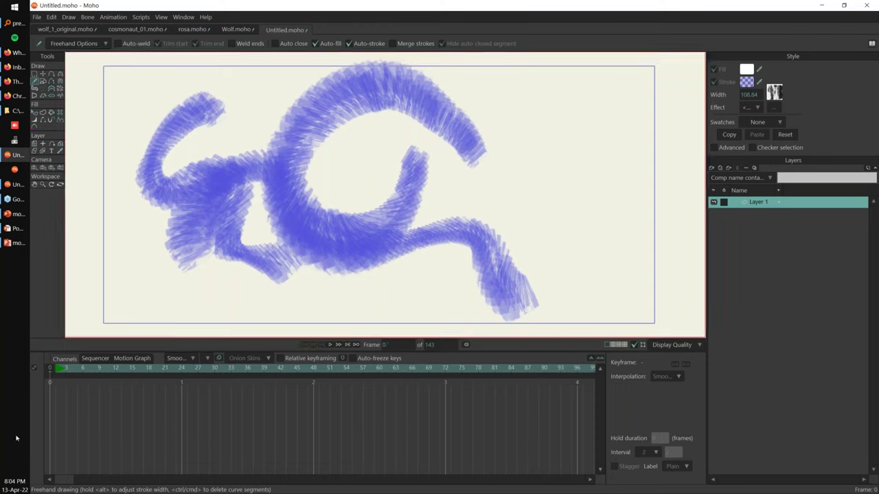
- Delete all strokes from the layer and reduce the stroke width
key(g)
key(ctrl+a)
key(Delete)
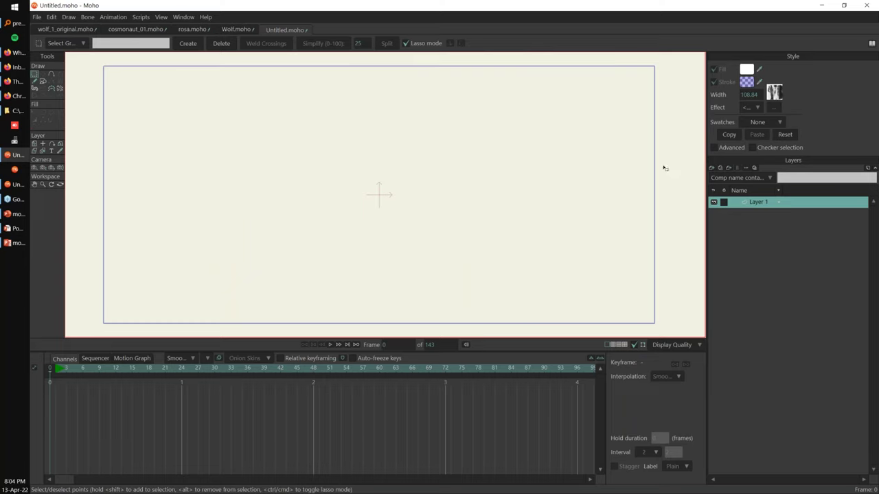
drag(755, 95, 684, 129)
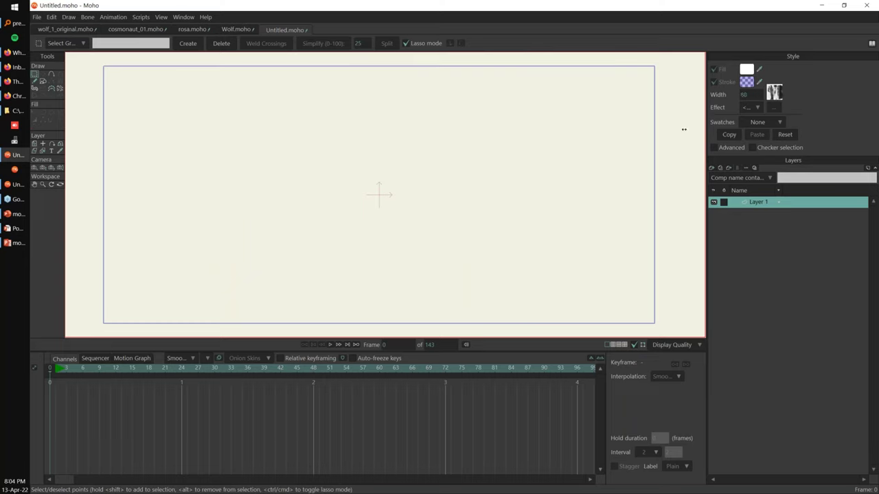
- Add a Frame By Frame layer above Layer 1 and activate the Freehand tool
click(711, 167)
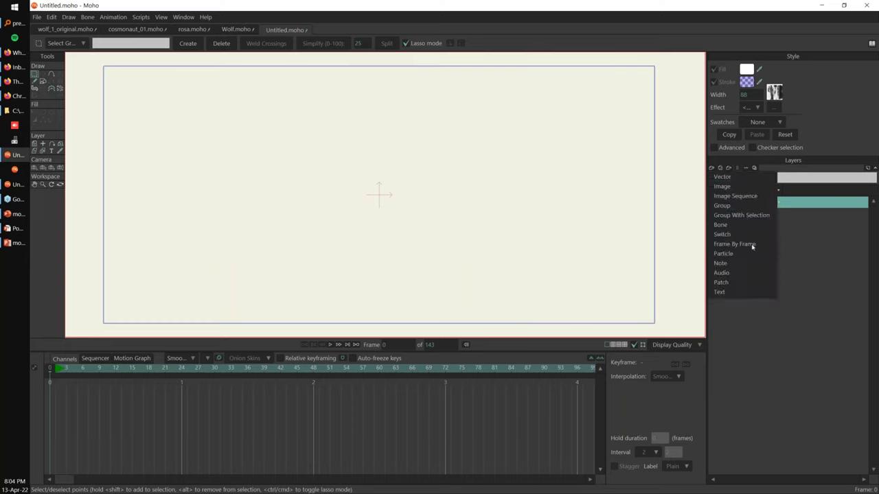
click(752, 245)
key(Return)
key(f)
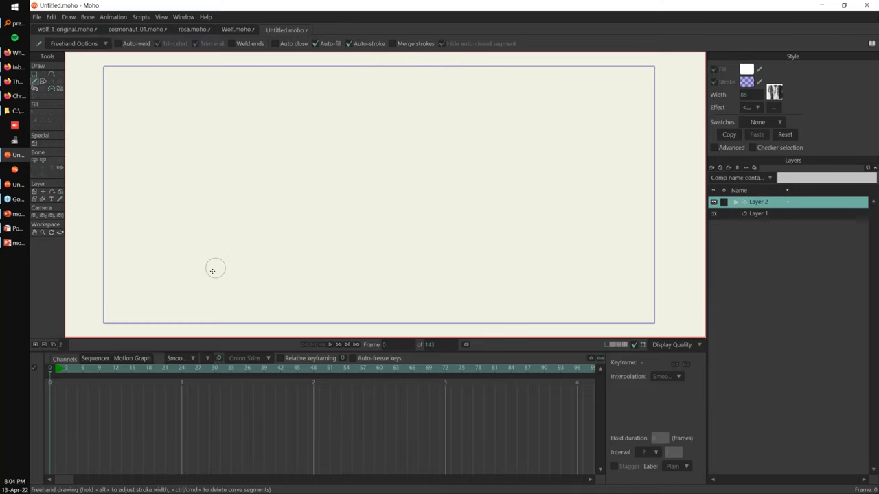
- Draw curved strokes on every second frame starting at frame 3, with onion skins turned on from frame 7
click(67, 369)
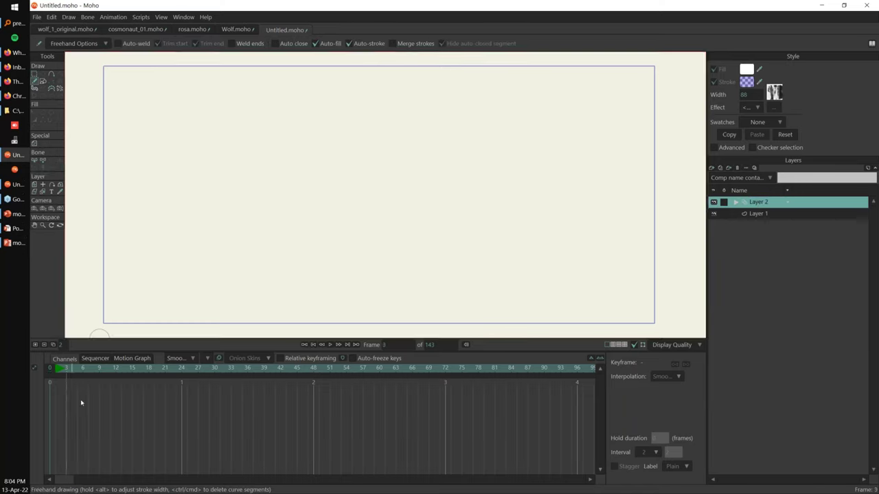
mouse_move(199, 295)
mouse_down()
mouse_move(208, 280)
mouse_move(323, 237)
mouse_move(250, 244)
mouse_move(373, 222)
mouse_move(412, 147)
mouse_up()
click(78, 374)
key(Right)
key(Right)
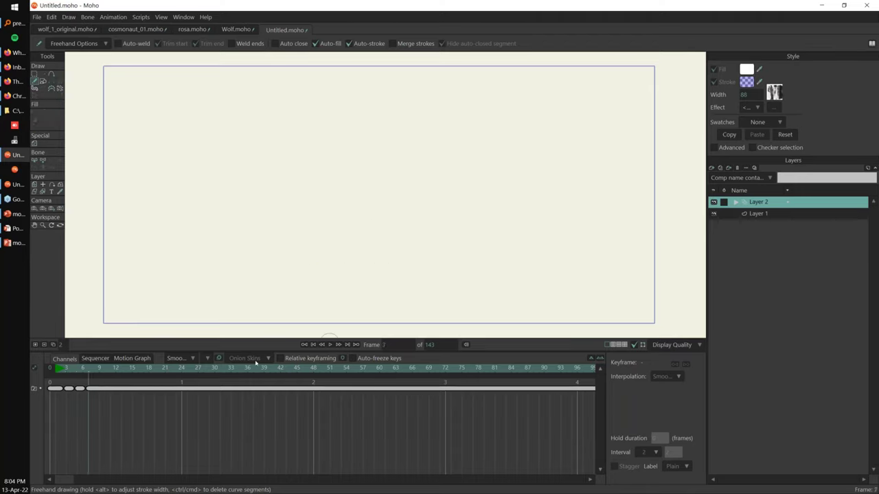
click(219, 357)
mouse_move(396, 176)
mouse_down()
mouse_move(355, 104)
mouse_move(300, 138)
mouse_move(357, 196)
mouse_move(344, 201)
mouse_move(409, 142)
mouse_up()
- Continue the curling stroke sequence on every second frame, ending with arched strokes at frames 13 and 15
key(Right)
key(Right)
key(Right)
key(Right)
key(Right)
key(Right)
drag(351, 87, 419, 152)
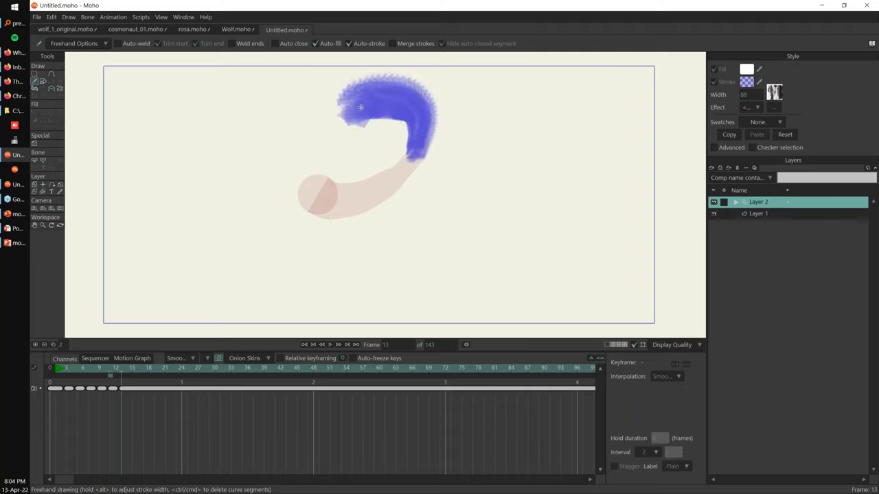
key(Right)
key(Right)
drag(388, 87, 338, 158)
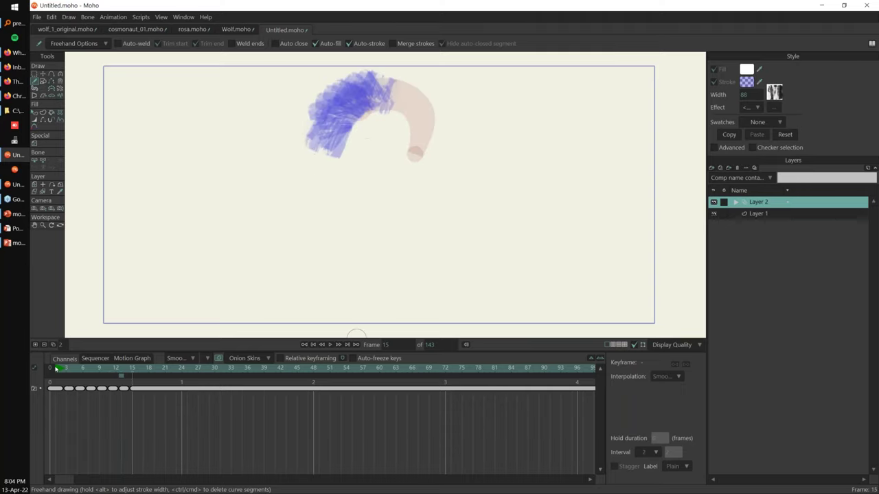
- Play back the frame-by-frame strokes from the start, stop playback and return to frame 0
click(122, 377)
click(55, 371)
key(space)
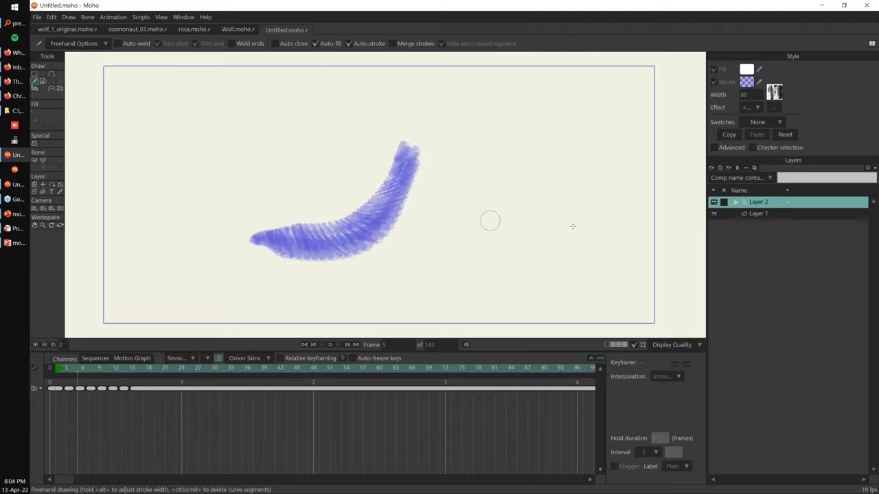
key(space)
mouse_move(104, 389)
mouse_down()
mouse_move(88, 388)
mouse_move(113, 437)
mouse_move(120, 431)
mouse_move(64, 439)
mouse_move(131, 451)
mouse_move(96, 451)
mouse_move(119, 470)
mouse_move(92, 438)
mouse_move(61, 435)
mouse_move(100, 422)
mouse_move(155, 435)
mouse_move(92, 449)
mouse_move(13, 446)
mouse_up()
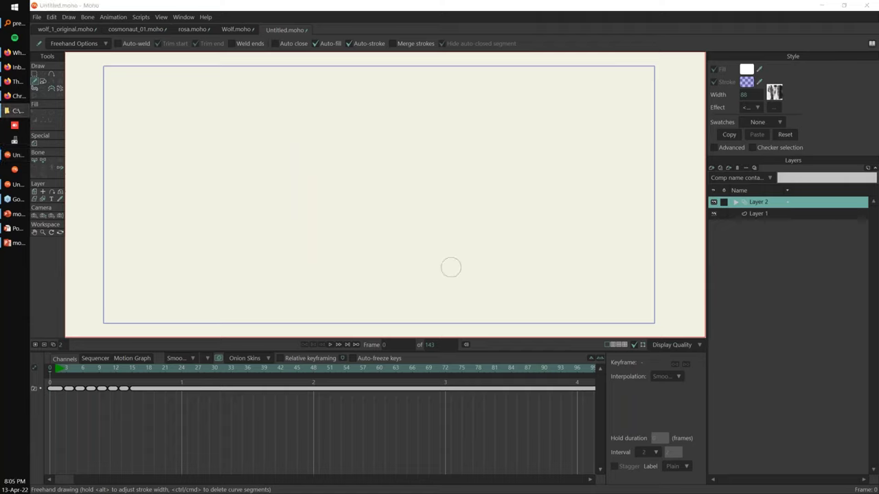
- Import the dino.jpg image above the frame-by-frame layer at frame 0 and scrub the timeline
mouse_move(86, 369)
mouse_down()
mouse_move(50, 382)
mouse_move(84, 399)
mouse_move(305, 420)
mouse_move(210, 418)
mouse_move(253, 421)
mouse_up()
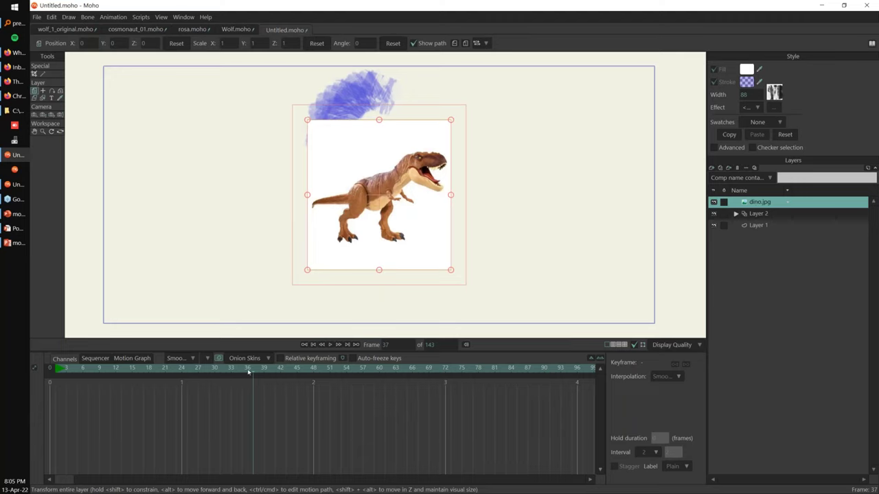
drag(248, 371, 313, 377)
drag(310, 434, 57, 395)
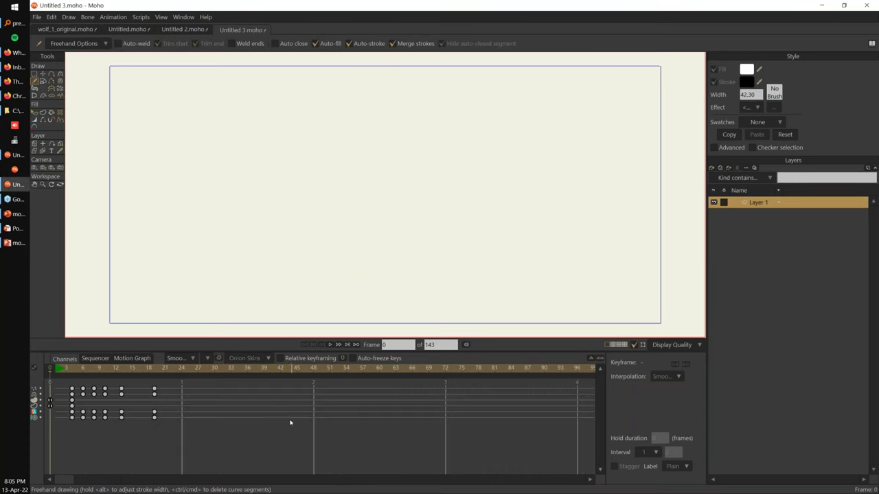
- In the other Moho window, create a new document, import dino.jpg at frame 33 and check its start in the Sequencer
drag(317, 188, 312, 190)
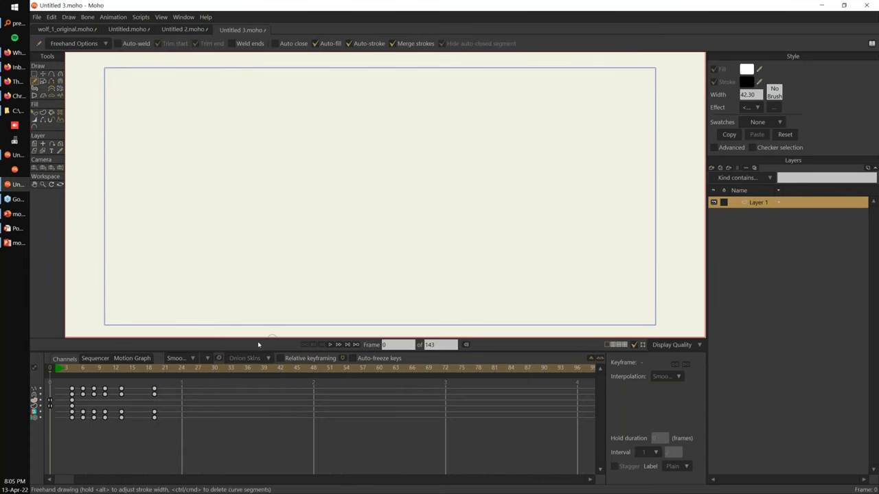
key(ctrl+n)
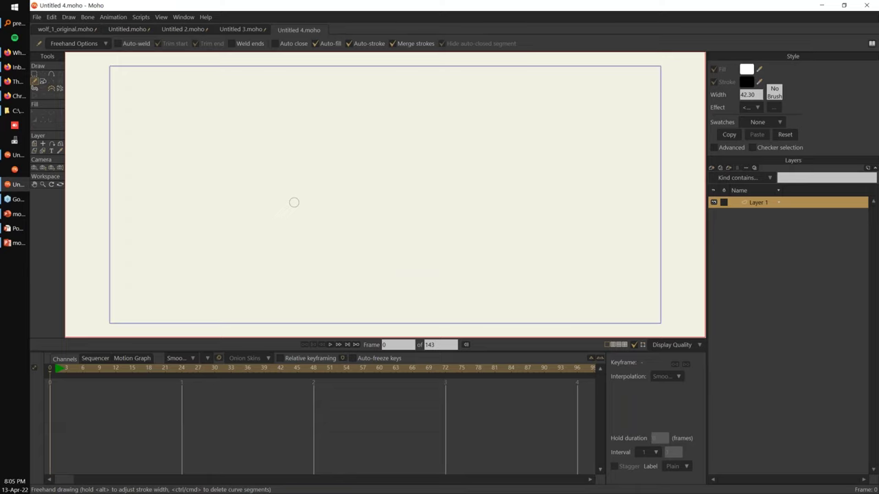
mouse_move(232, 395)
mouse_down()
mouse_move(217, 412)
mouse_move(232, 408)
mouse_up()
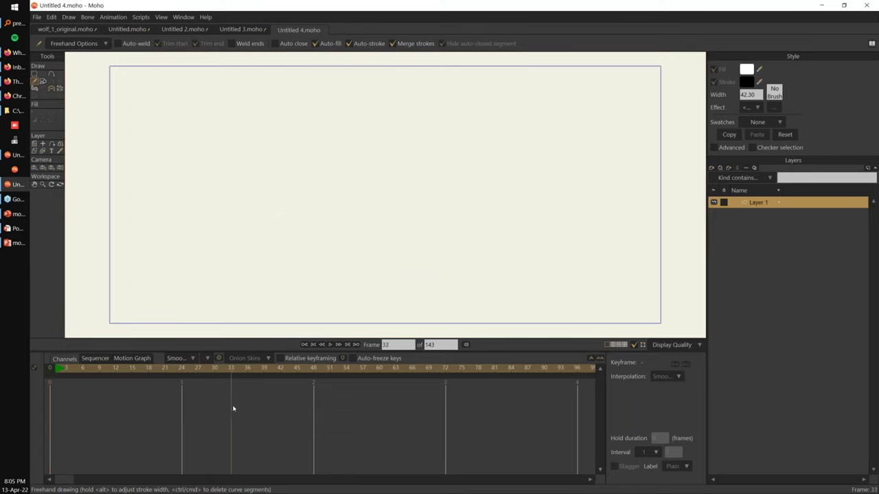
drag(278, 187, 365, 223)
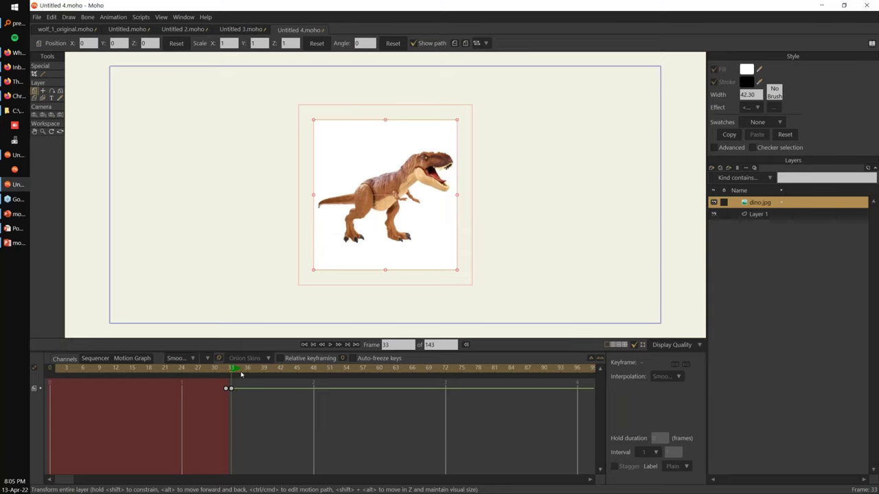
click(96, 358)
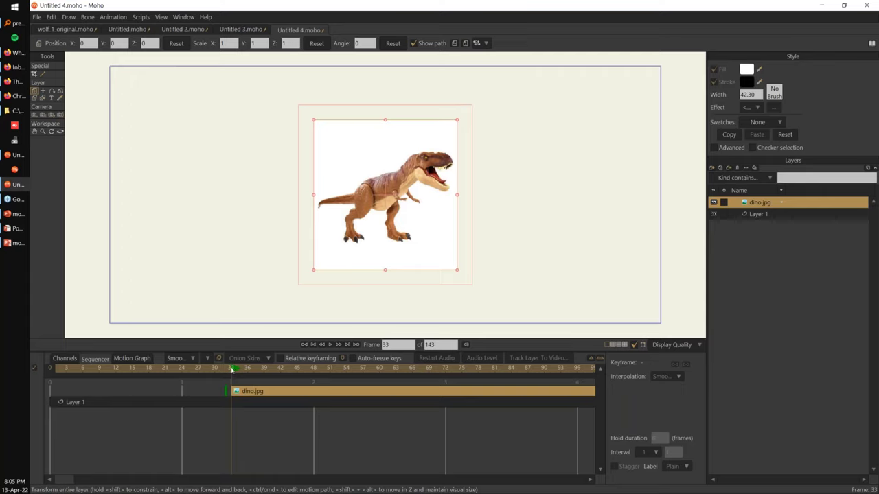
drag(228, 371, 232, 405)
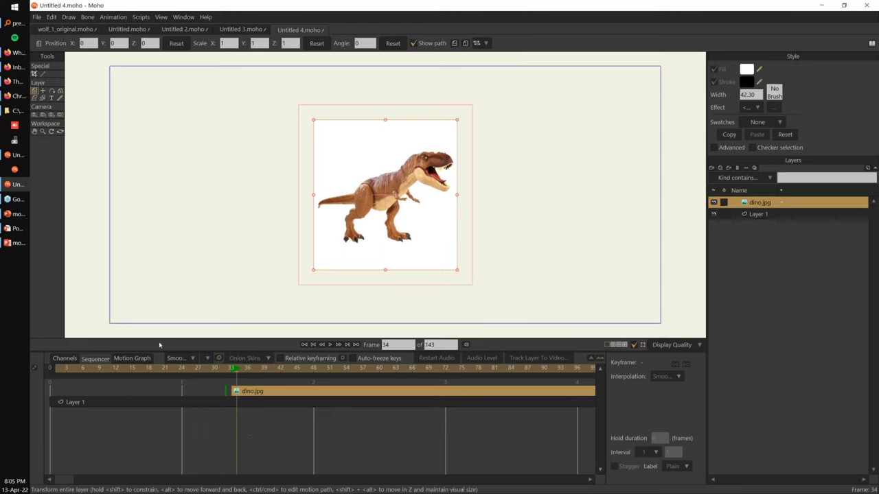
- Return to the first Moho window, turn off onion skins and import woman_wolf_city.psd with its layers individually
click(17, 155)
click(219, 358)
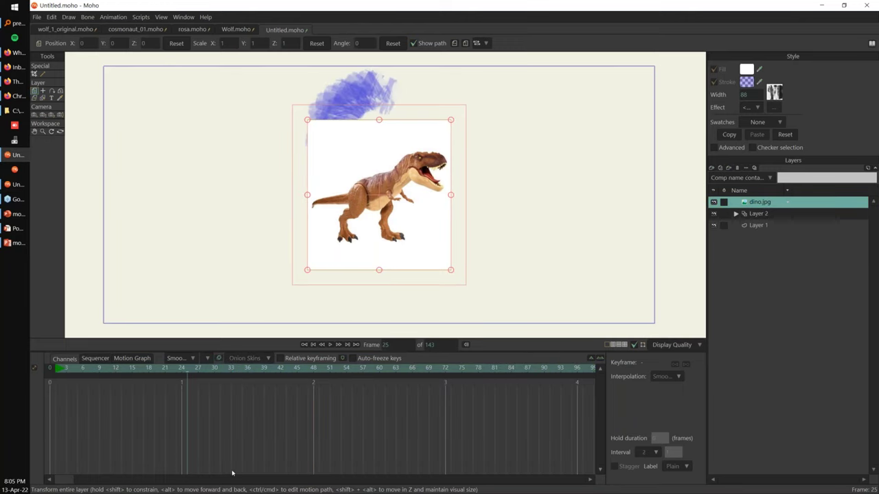
click(16, 110)
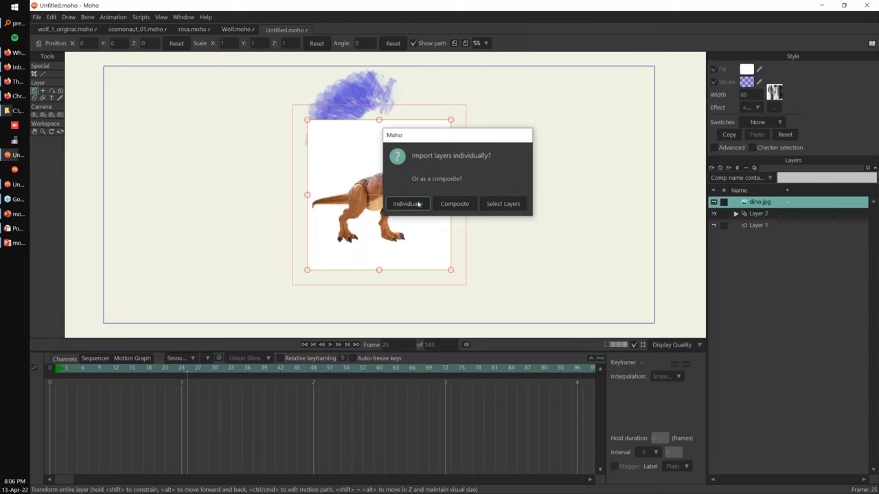
click(416, 202)
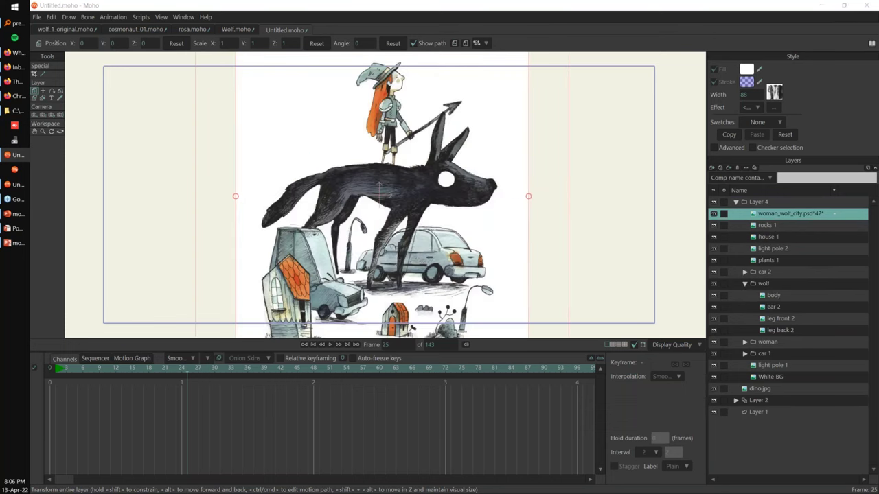
- Move the woman_wolf_city.psd group slightly at frame 25 and delete the resulting keyframe
mouse_move(452, 243)
mouse_down()
mouse_move(350, 236)
mouse_move(467, 228)
mouse_move(453, 238)
mouse_up()
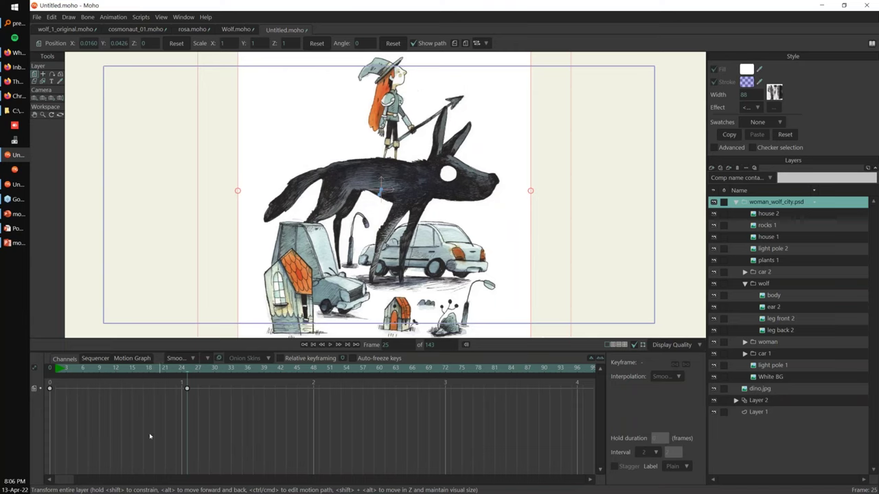
drag(150, 436, 202, 382)
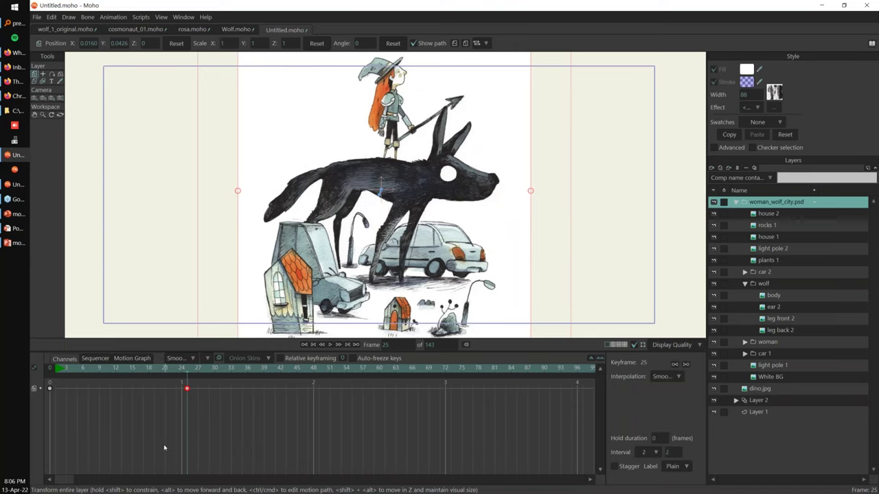
key(Delete)
key(alt+Tab)
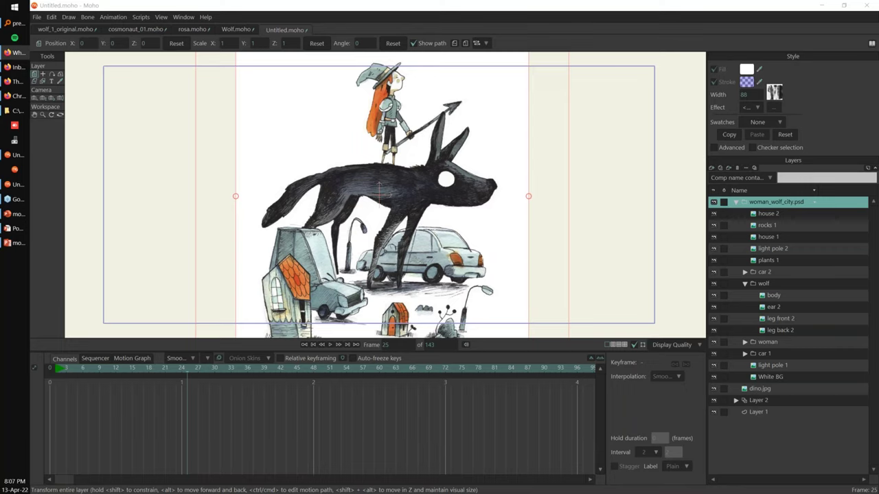
- Create a new document and add a Bone layer above Layer 1
click(403, 27)
key(ctrl+n)
click(711, 168)
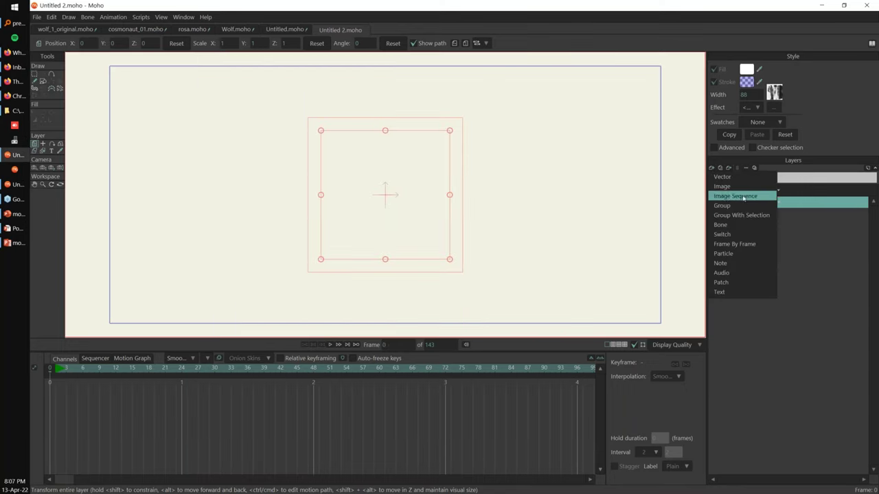
click(784, 256)
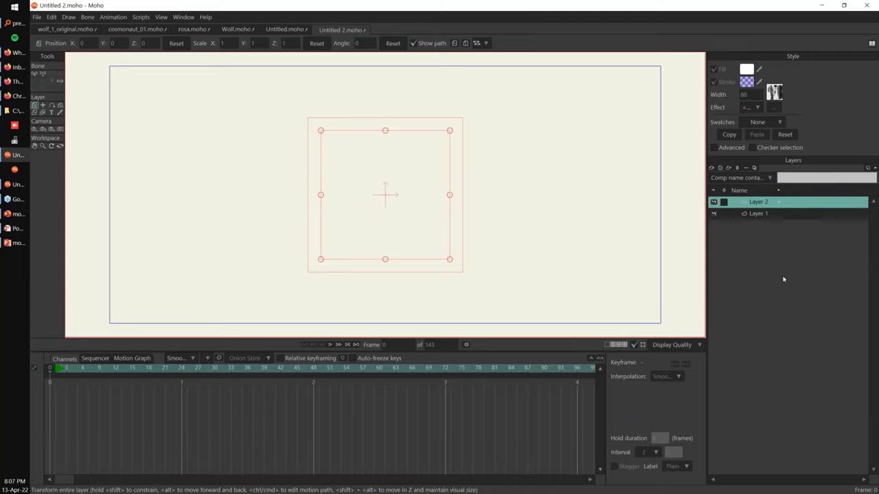
drag(232, 294, 232, 163)
scroll(267, 261, up, 2)
scroll(225, 328, down, 1)
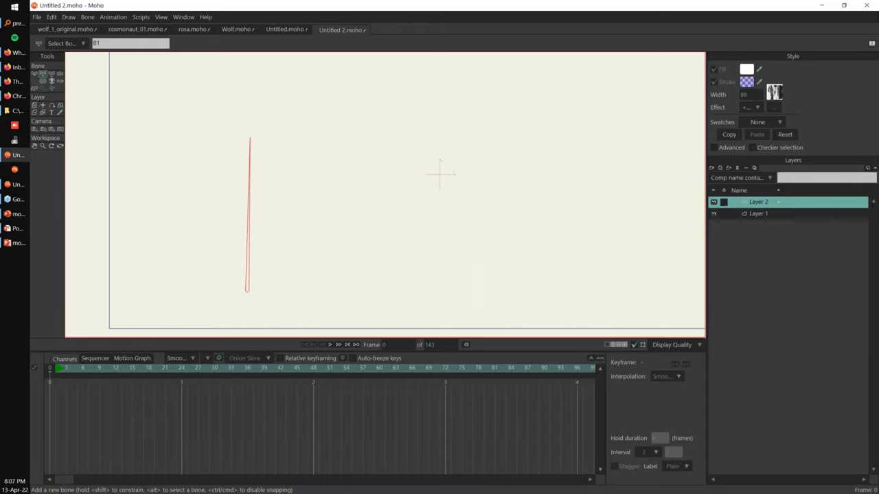
drag(313, 254, 294, 257)
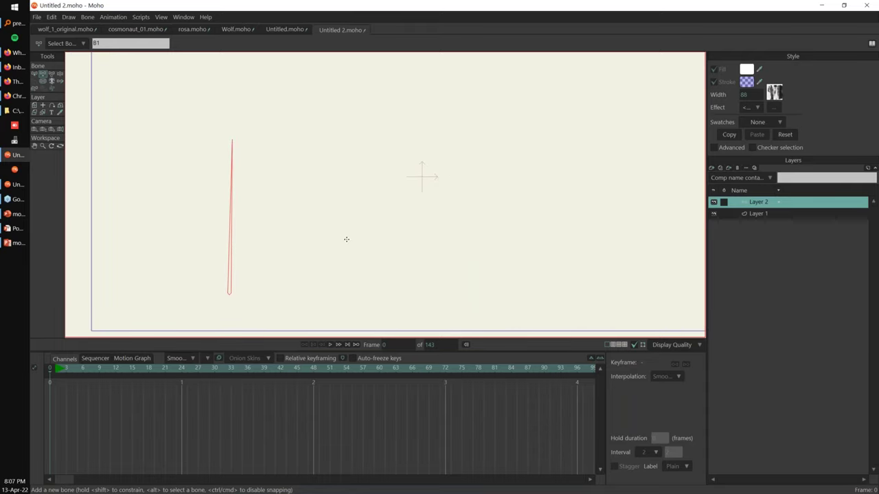
key(b)
key(Delete)
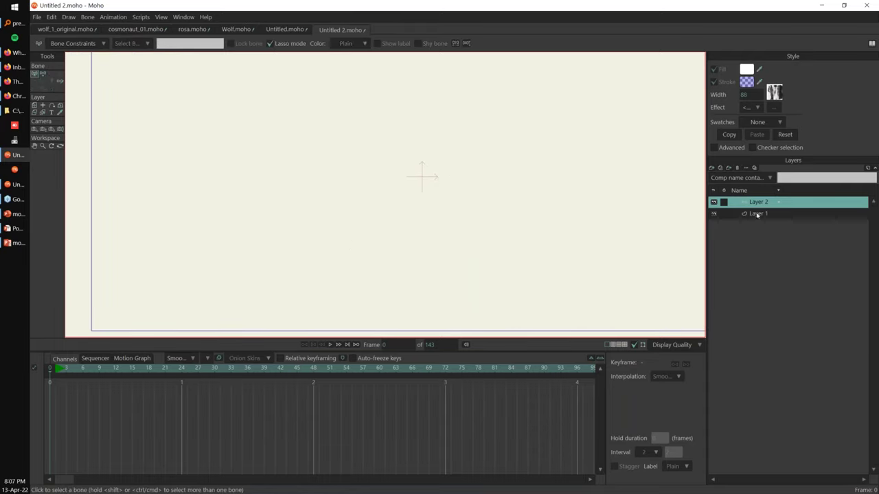
- Nest Layer 1 inside the bone layer, reset the style and draw a tall, thin vertical rectangle on it
click(758, 214)
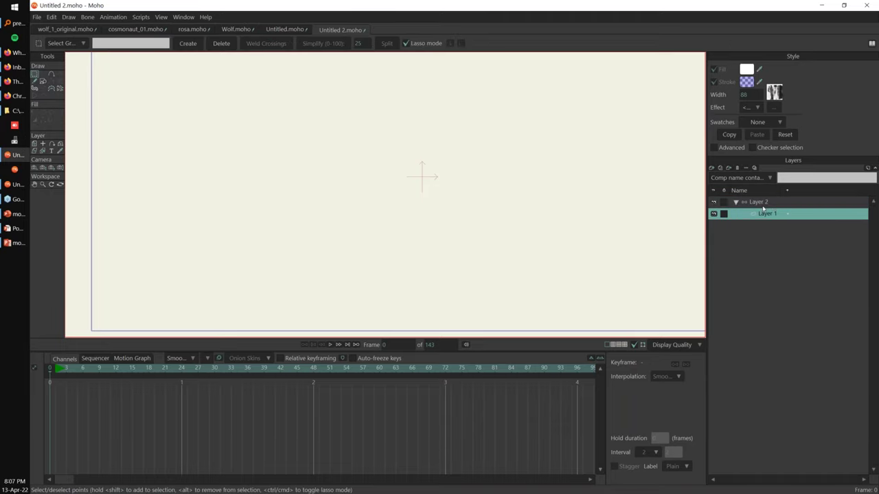
key(r)
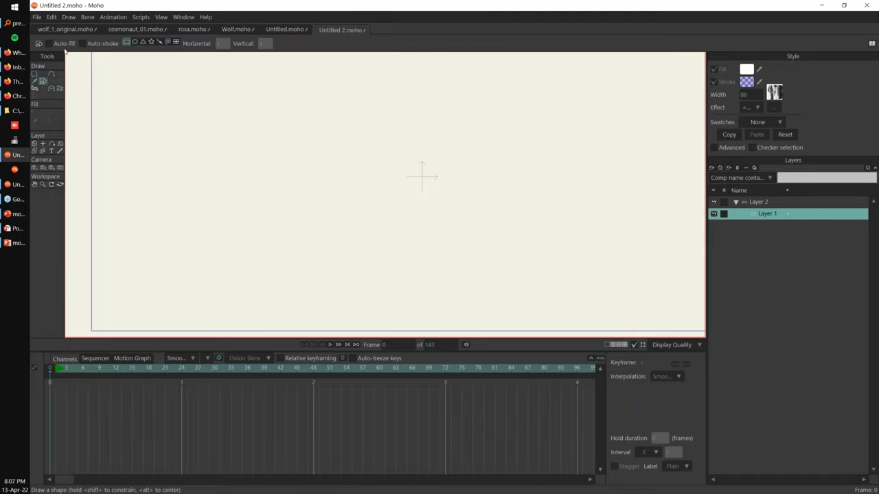
click(785, 135)
mouse_move(332, 85)
mouse_down()
mouse_move(355, 290)
mouse_move(344, 320)
mouse_up()
- Change the thin rectangle's fill colour to black
click(744, 70)
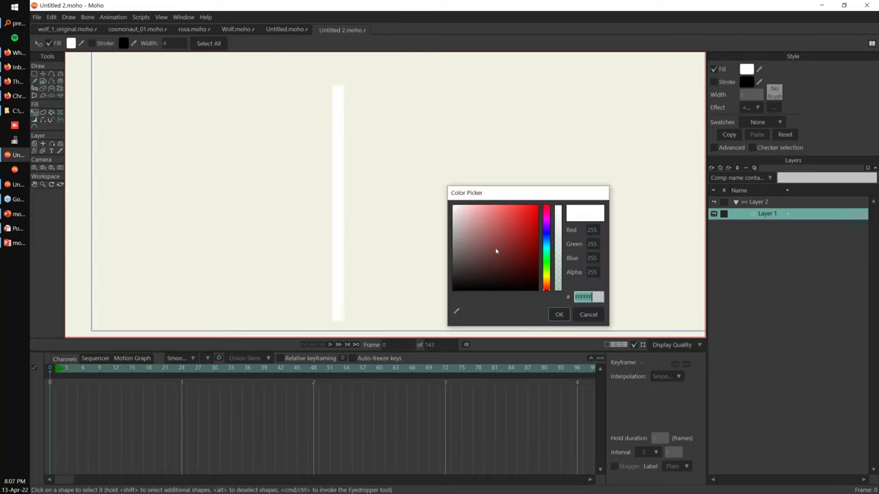
click(509, 289)
click(558, 314)
- Add points to the black rectangle and pull them into a bent leg with a knee and a small foot
key(a)
drag(333, 202, 257, 174)
mouse_move(334, 307)
mouse_down()
mouse_move(284, 317)
mouse_move(327, 306)
mouse_move(344, 321)
mouse_move(332, 303)
mouse_up()
key(t)
drag(333, 90, 350, 64)
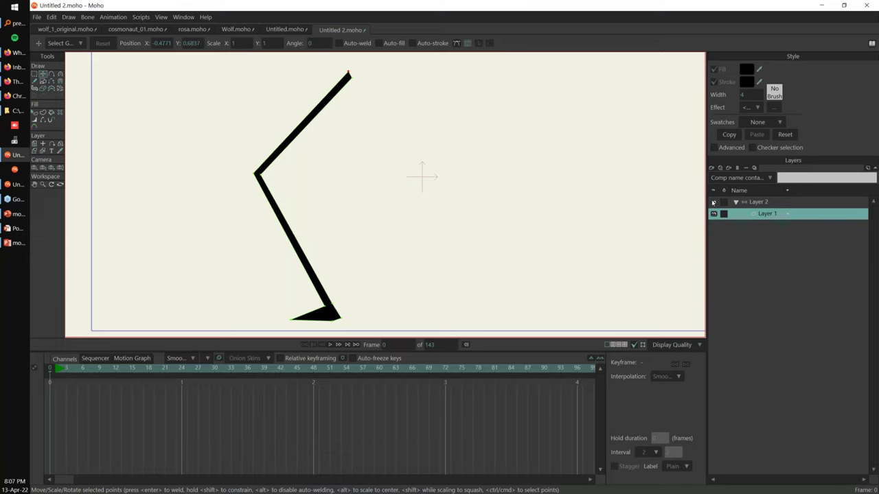
- Switch to the other Moho window, create a new document and set the fill colour to black (000000)
click(15, 184)
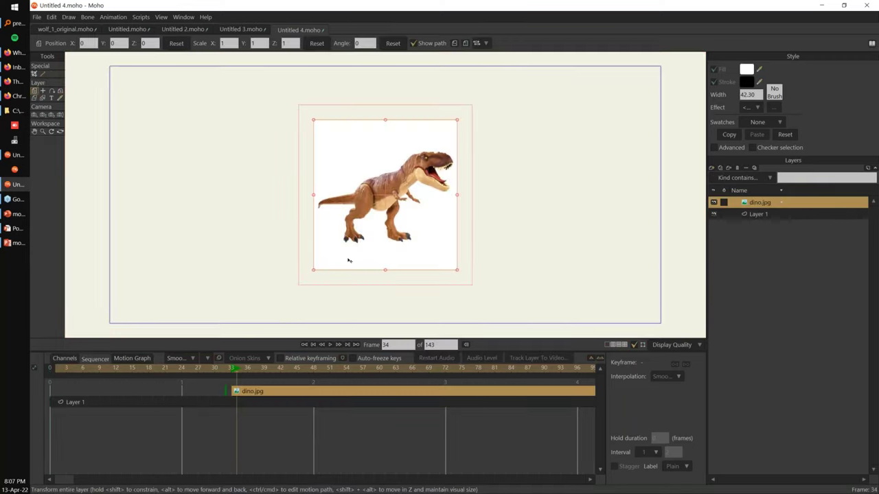
key(ctrl+n)
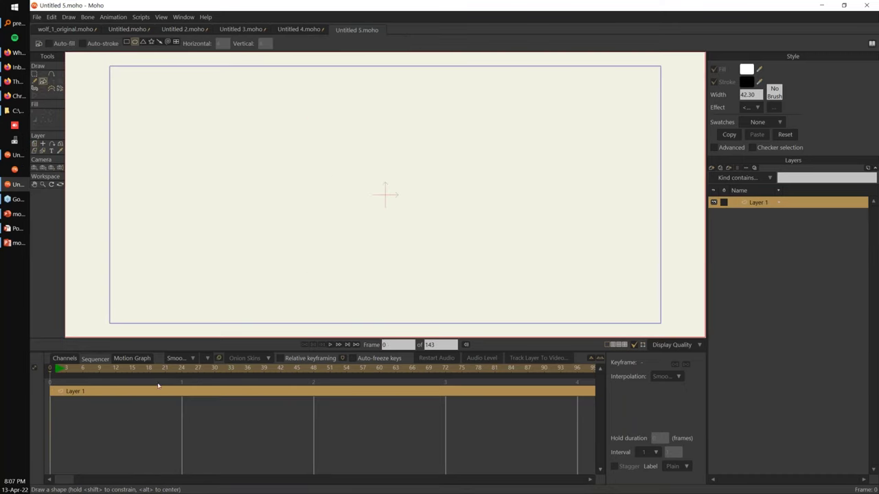
click(64, 360)
click(747, 70)
click(456, 289)
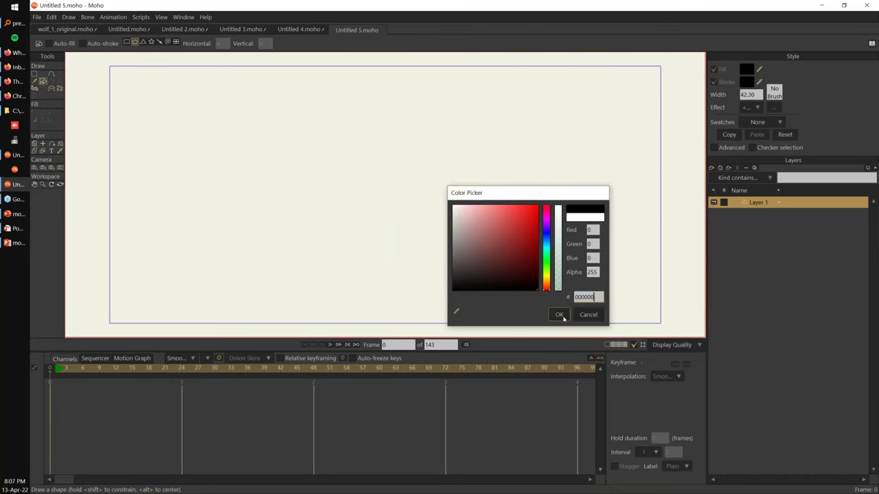
click(560, 315)
- Draw a tall, thin vertical rectangle on Layer 1 with Auto-fill enabled
drag(371, 190, 369, 193)
click(126, 42)
click(49, 43)
mouse_move(336, 110)
mouse_down()
mouse_move(361, 275)
mouse_move(343, 313)
mouse_up()
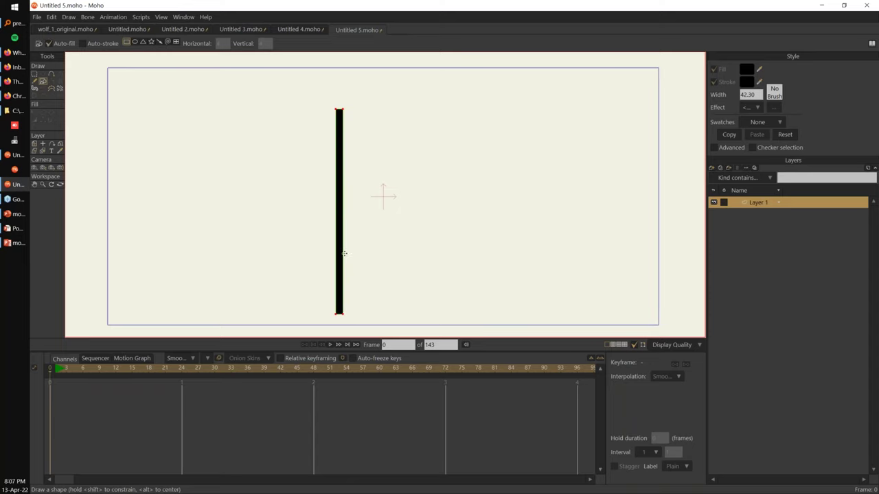
- Add points to the thin rectangle and pull them into a bent leg with a knee and a pointed foot
key(a)
drag(336, 212, 225, 188)
click(327, 302)
drag(327, 303, 289, 314)
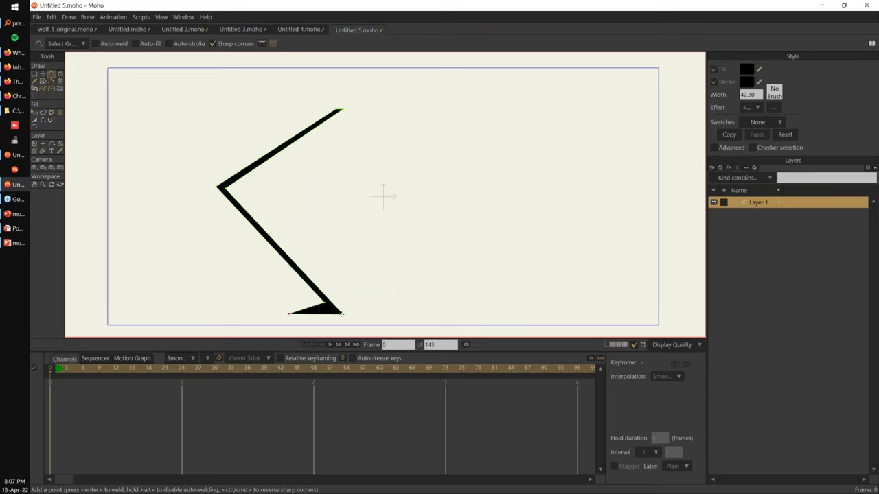
key(t)
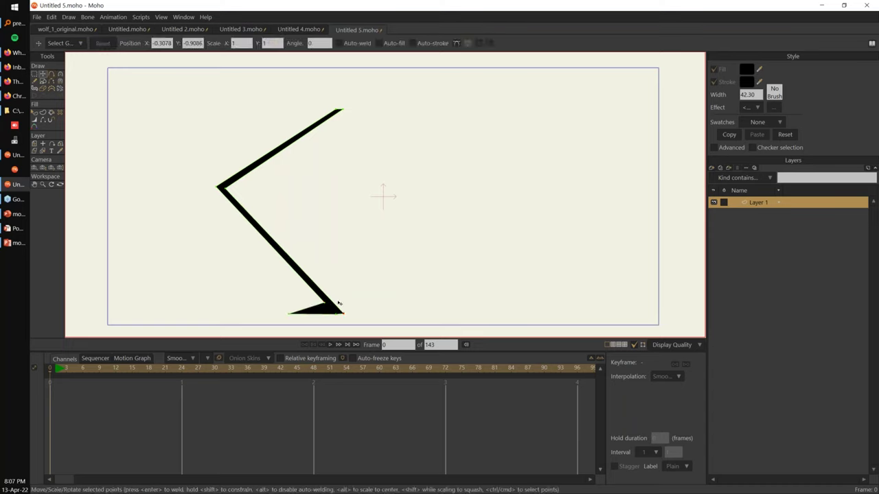
- Nest Layer 1 inside a new Bone layer and draw three chained bones along the thigh, shin and foot
click(712, 167)
click(738, 227)
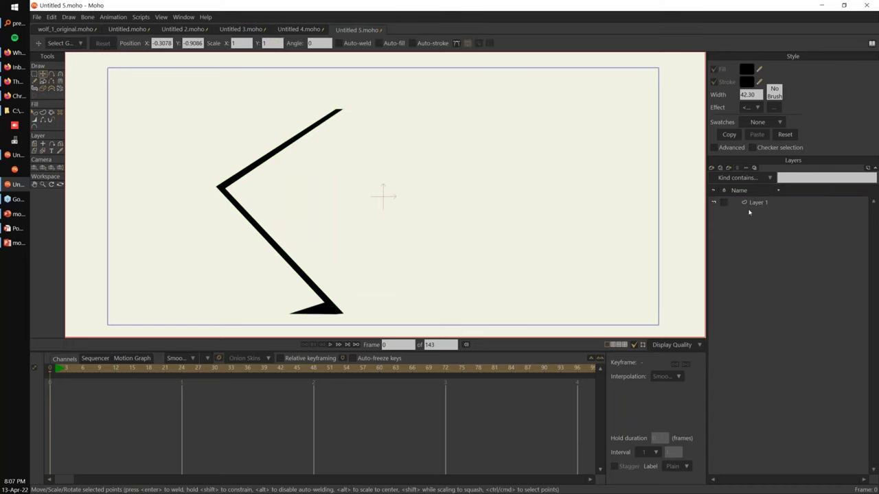
drag(758, 214, 758, 204)
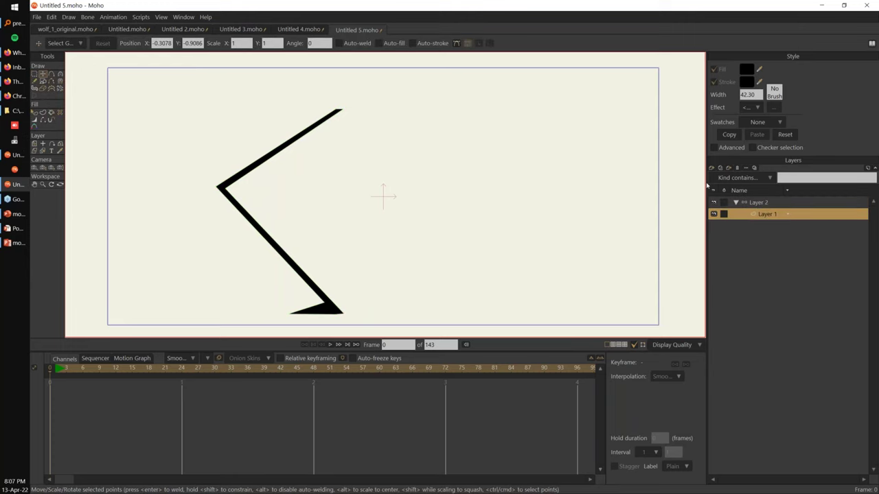
click(758, 202)
mouse_move(341, 109)
mouse_down()
mouse_move(218, 186)
mouse_move(296, 255)
mouse_move(335, 307)
mouse_move(291, 312)
mouse_up()
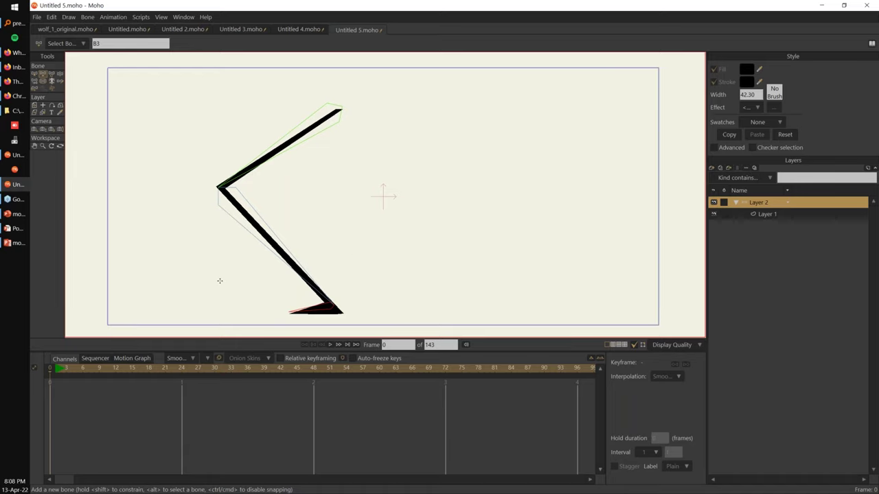
- Switch back to the first Moho window and draw thigh, shin and foot bones along the leg in Layer 2
click(17, 155)
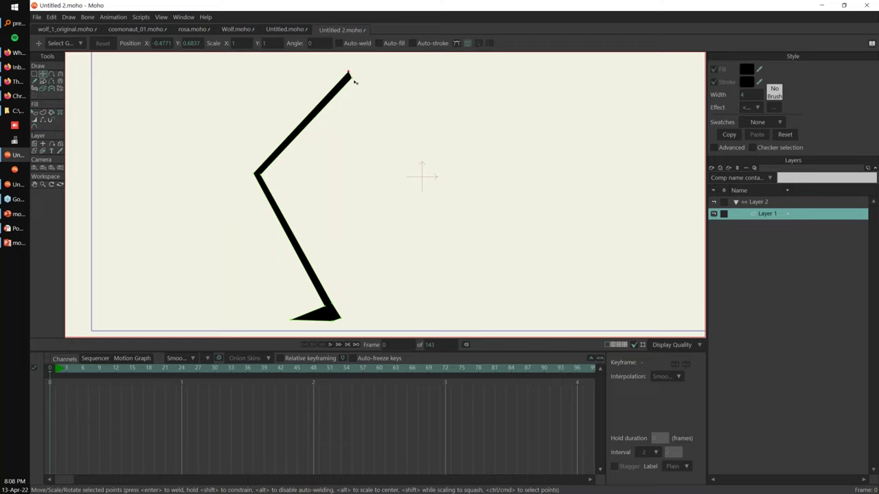
click(759, 202)
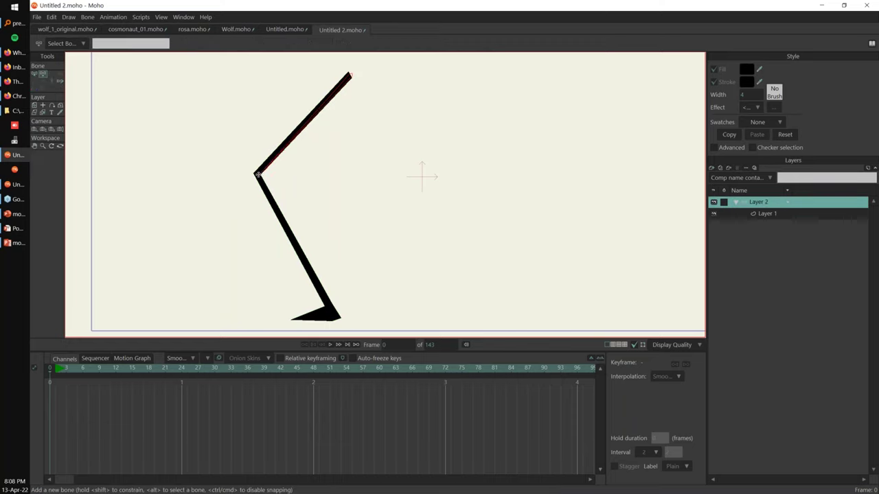
mouse_move(263, 191)
mouse_down()
mouse_move(335, 316)
mouse_move(293, 308)
mouse_up()
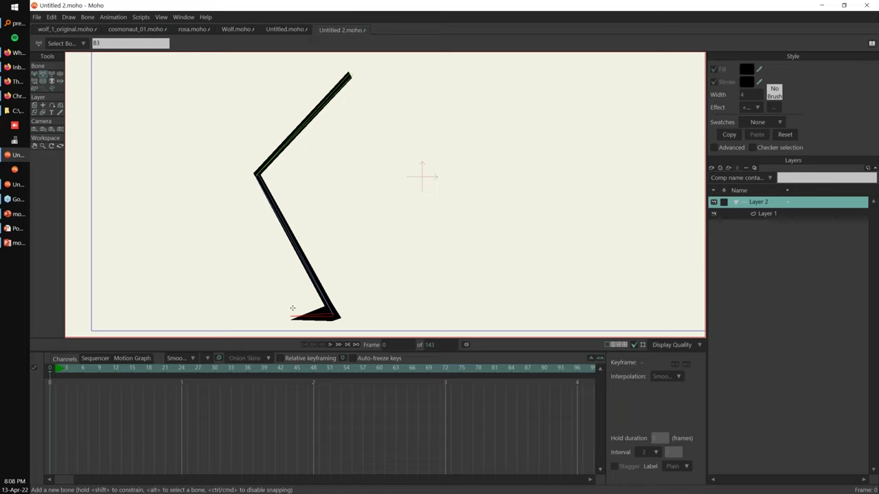
- Examine how thick the leg bones are drawn at different zoom levels
scroll(255, 184, up, 5)
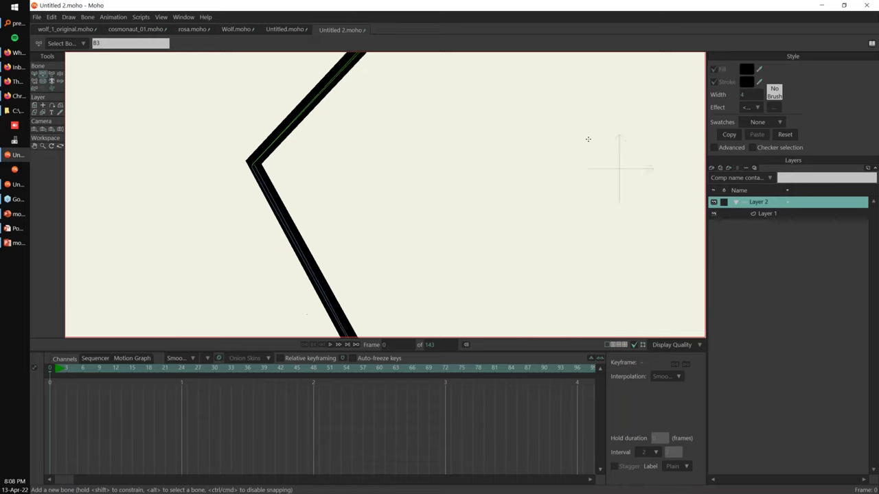
scroll(508, 125, down, 6)
drag(489, 112, 308, 219)
scroll(308, 219, up, 2)
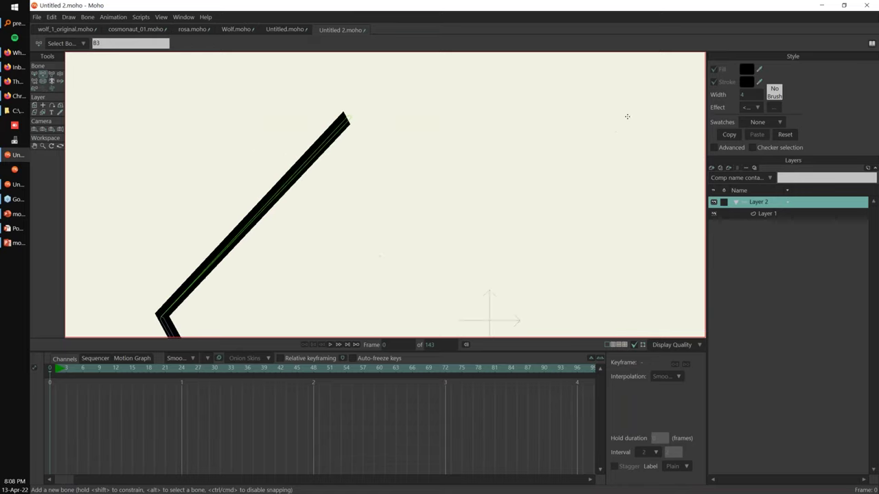
scroll(563, 102, up, 3)
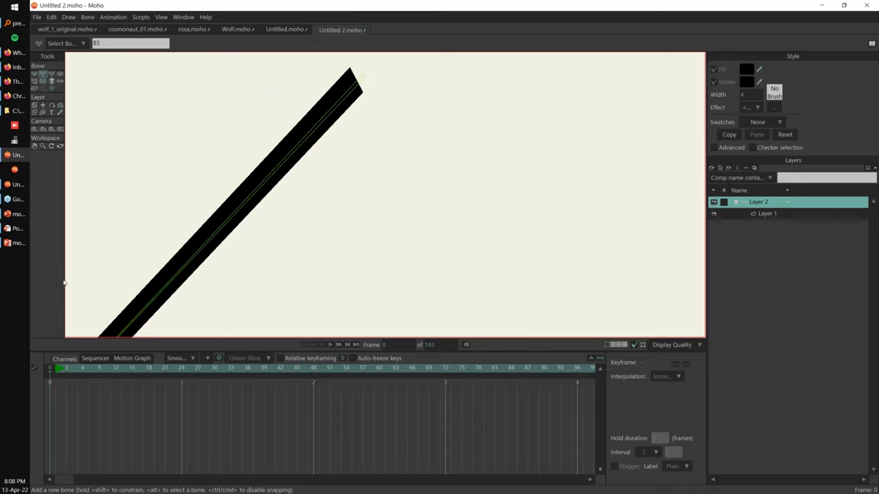
scroll(304, 202, down, 4)
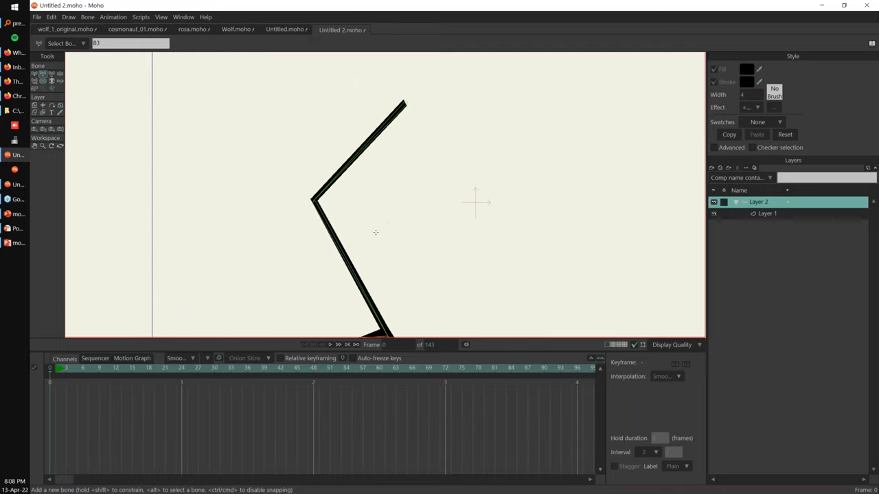
scroll(312, 205, down, 2)
scroll(312, 206, down, 2)
- Add a pin bone beside the upper leg and scale it to 8.35 at frame 5
click(415, 151)
key(ctrl+z)
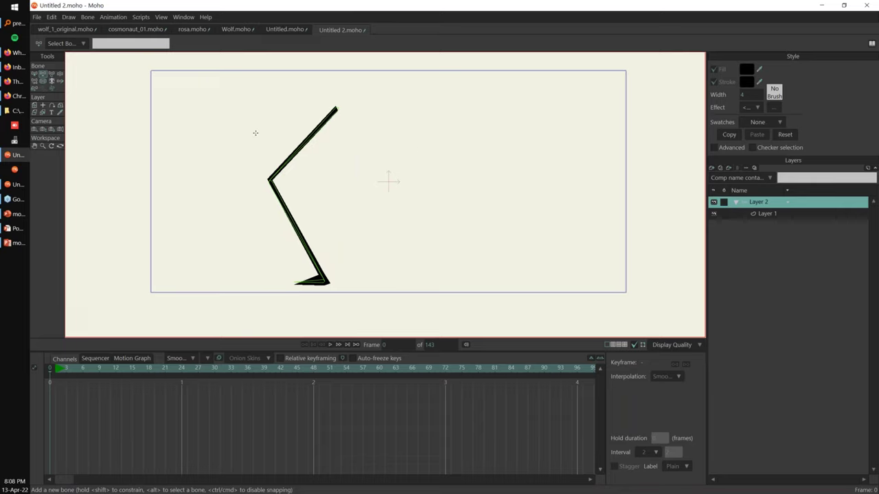
click(363, 138)
click(78, 368)
key(t)
drag(365, 137, 622, 173)
- Go to frame 12 and examine the scaled pin bone's displayed size at different zoom levels
drag(87, 369, 115, 385)
drag(356, 168, 659, 143)
scroll(452, 138, up, 3)
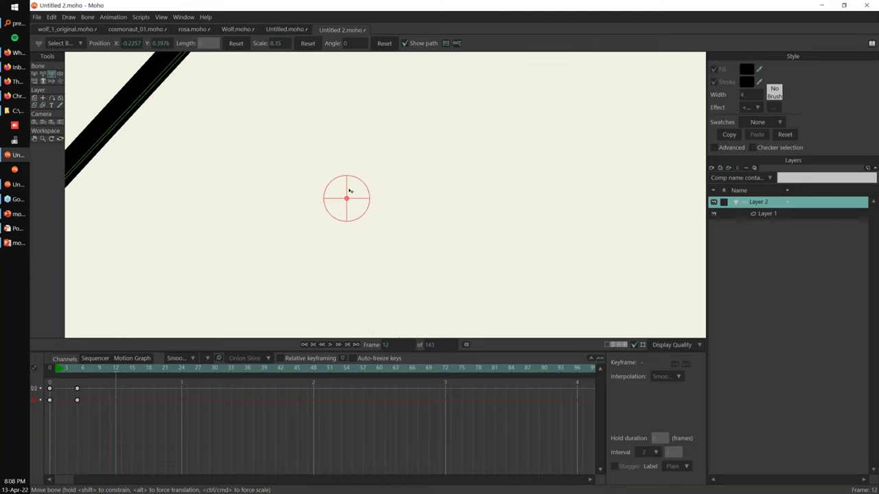
scroll(348, 191, down, 6)
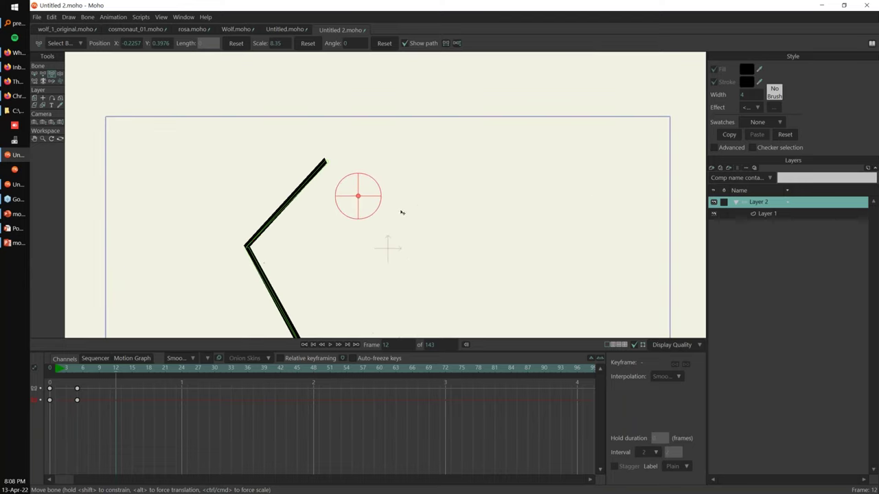
drag(383, 169, 368, 117)
scroll(418, 153, up, 5)
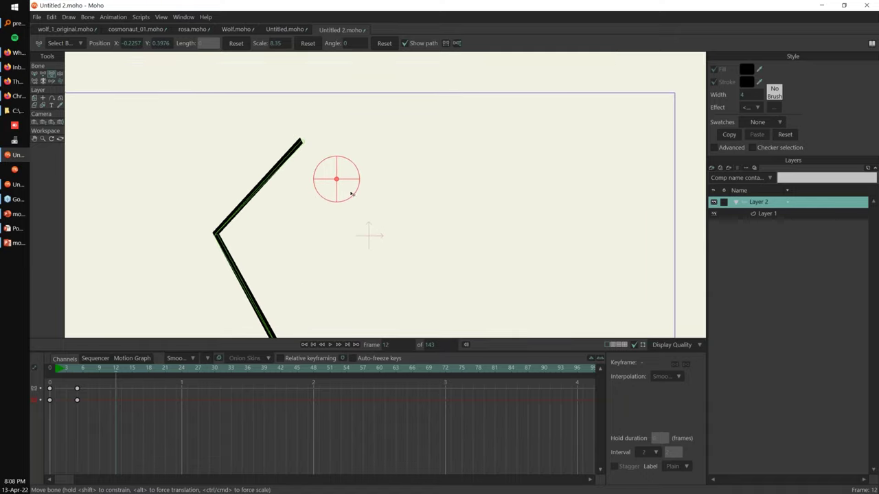
scroll(408, 155, up, 2)
drag(407, 155, 369, 254)
scroll(347, 244, up, 3)
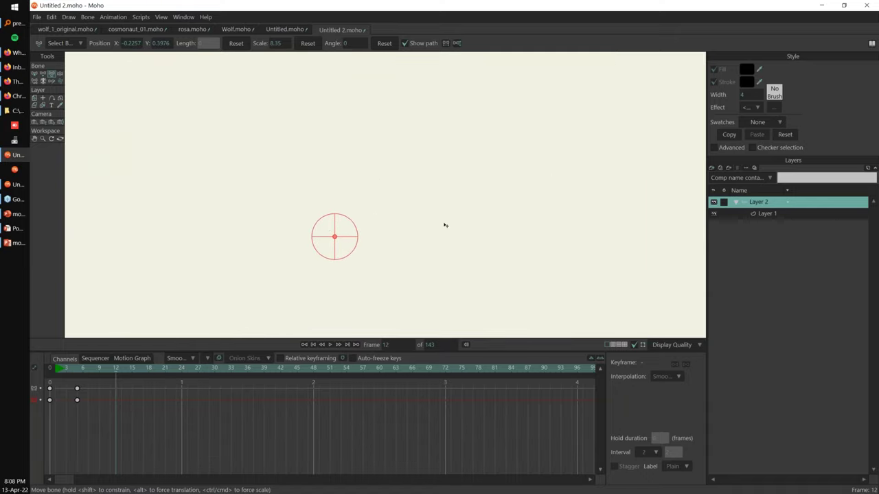
scroll(378, 224, up, 2)
- Scale the pin bone down to about 2.86 at frame 12 and return to frame 0
drag(530, 209, 318, 273)
drag(481, 224, 333, 275)
drag(405, 229, 308, 269)
drag(405, 266, 281, 246)
drag(334, 204, 259, 267)
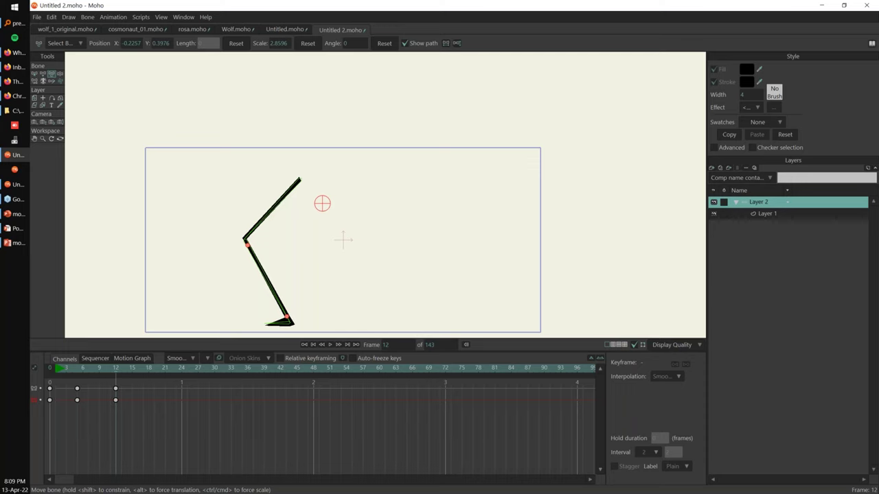
click(51, 369)
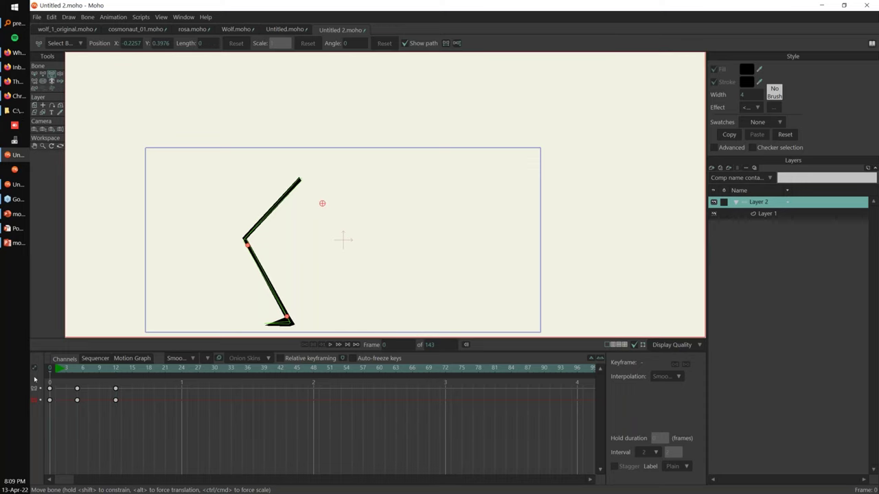
- Create a new document, import Helppleasehelp.wav as an audio layer and scrub its waveform to frame 34
key(ctrl+n)
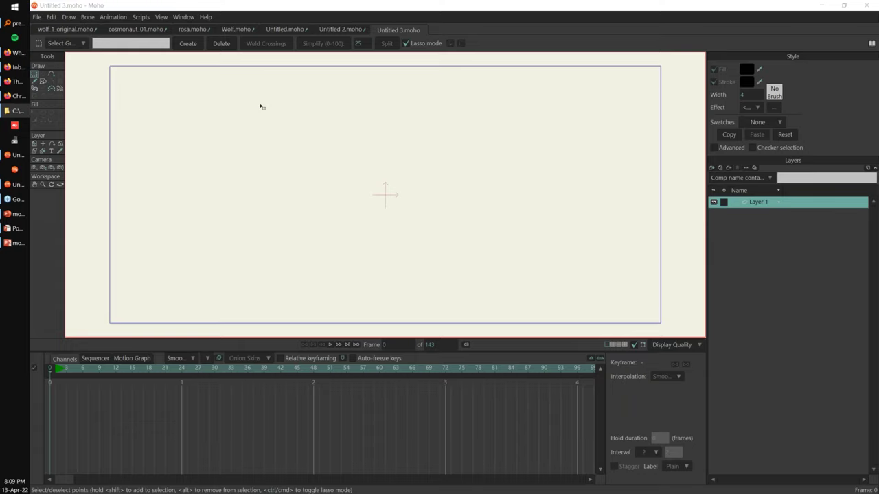
drag(260, 106, 373, 204)
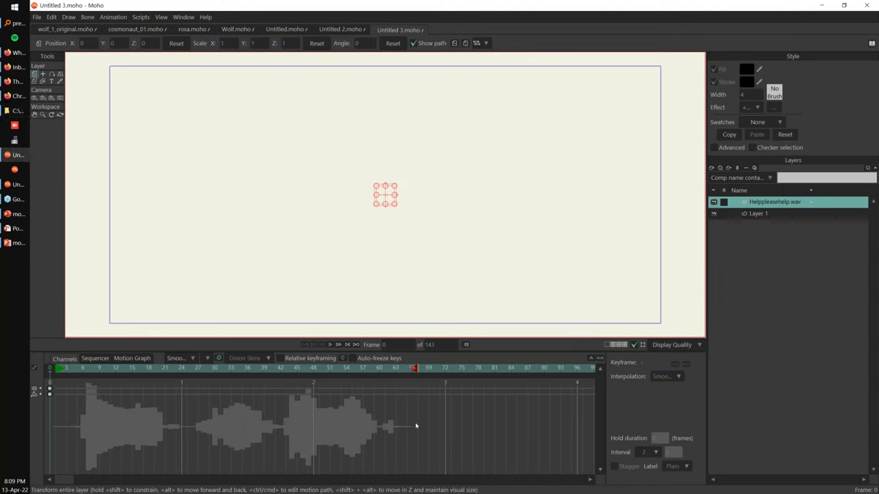
drag(80, 371, 149, 417)
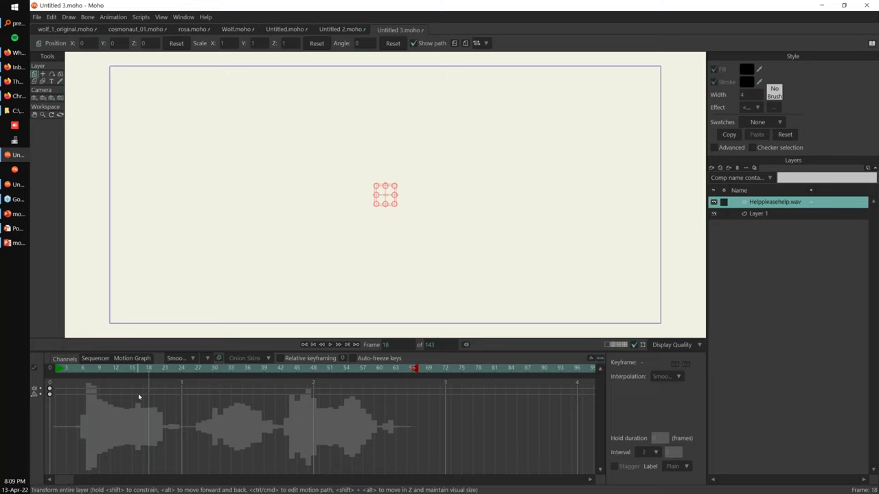
drag(83, 370, 236, 448)
key(alt+Tab)
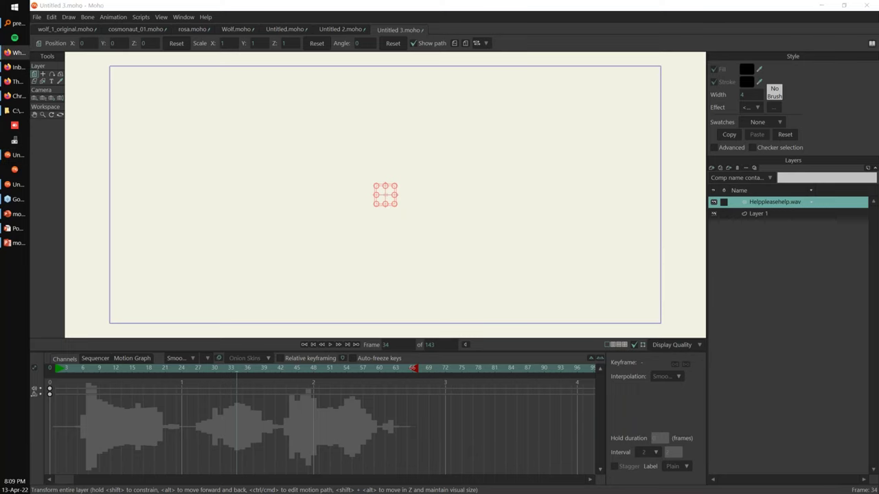
- Turn off the visibility of the Helppleasehelp.wav layer at frame 34
double_click(763, 203)
drag(446, 81, 596, 64)
click(407, 128)
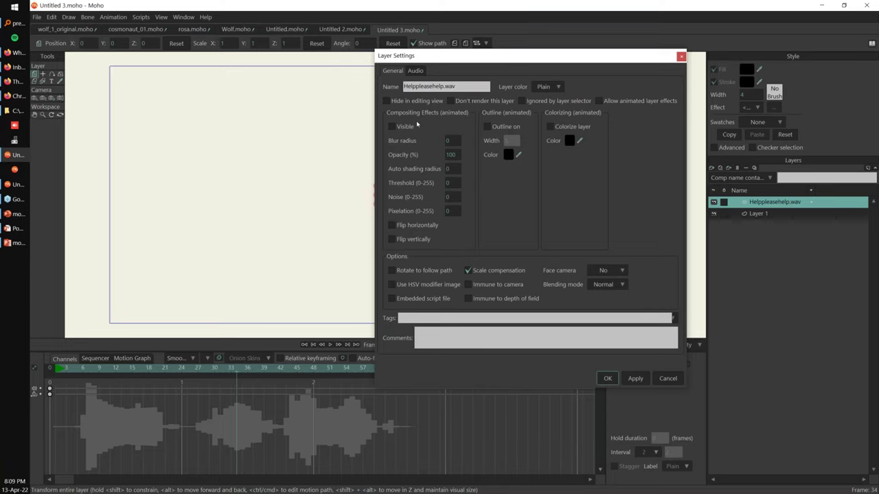
click(610, 378)
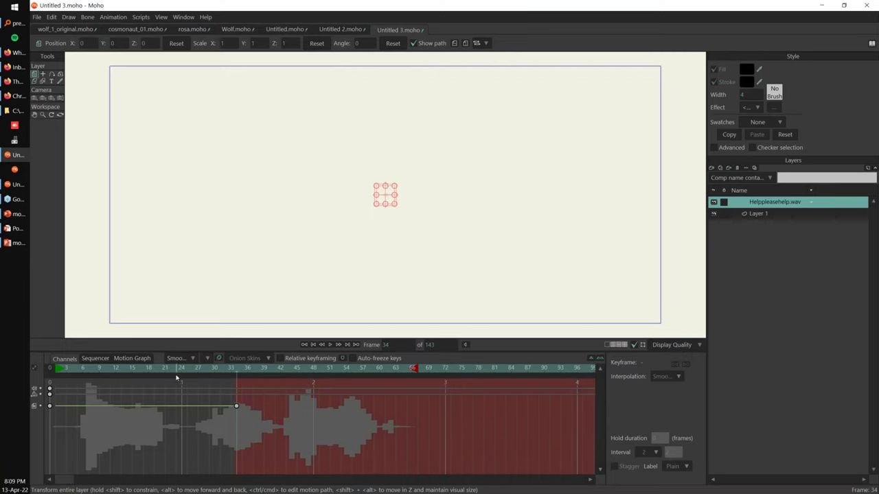
- Unmute the audio, then play and scrub across frame 34 to check where the sound cuts off
click(465, 344)
click(159, 371)
key(space)
key(space)
drag(224, 371, 299, 399)
- Delete the audio layer's visibility keyframe at frame 34
click(235, 375)
drag(219, 438, 250, 387)
key(Delete)
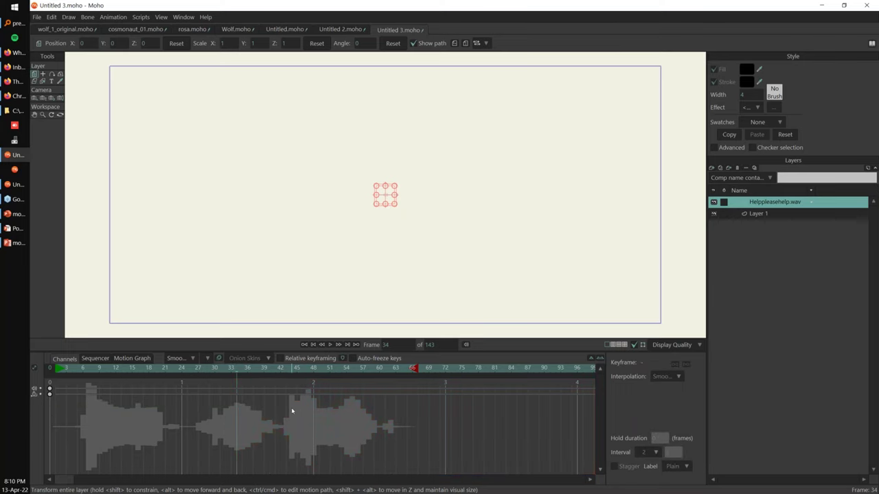
- Lower the Helppleasehelp.wav layer's audio level at frame 34 so the sound fades to silence
double_click(768, 203)
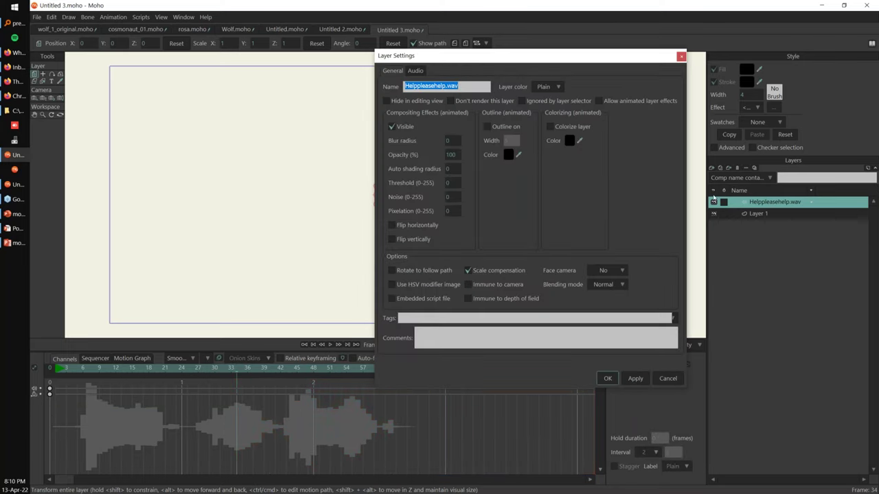
click(415, 71)
scroll(543, 131, down, 3)
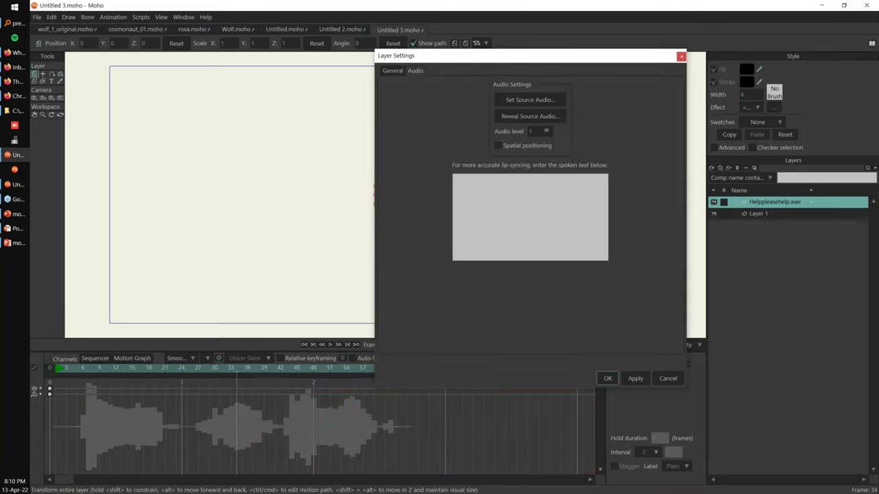
text(.75)
key(BackSpace)
key(BackSpace)
key(BackSpace)
click(608, 379)
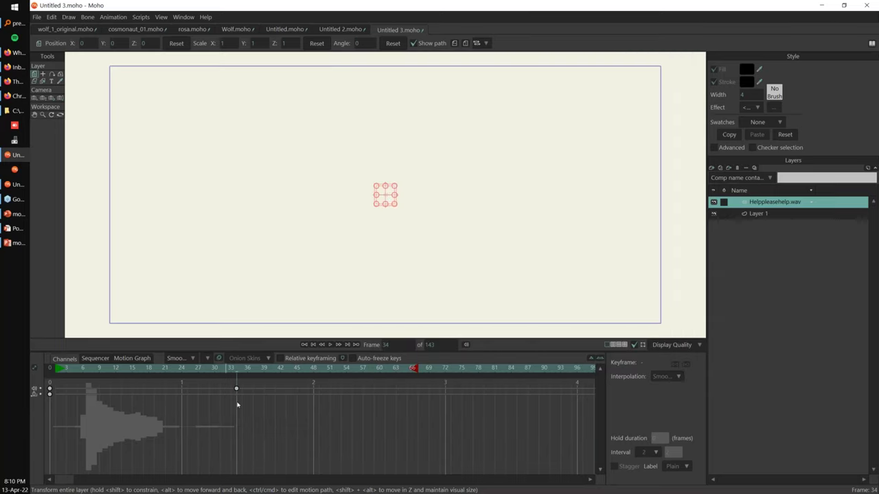
- Set the Helppleasehelp.wav layer's audio level to 1 at frame 48
drag(247, 371, 266, 376)
drag(300, 395, 318, 386)
double_click(740, 201)
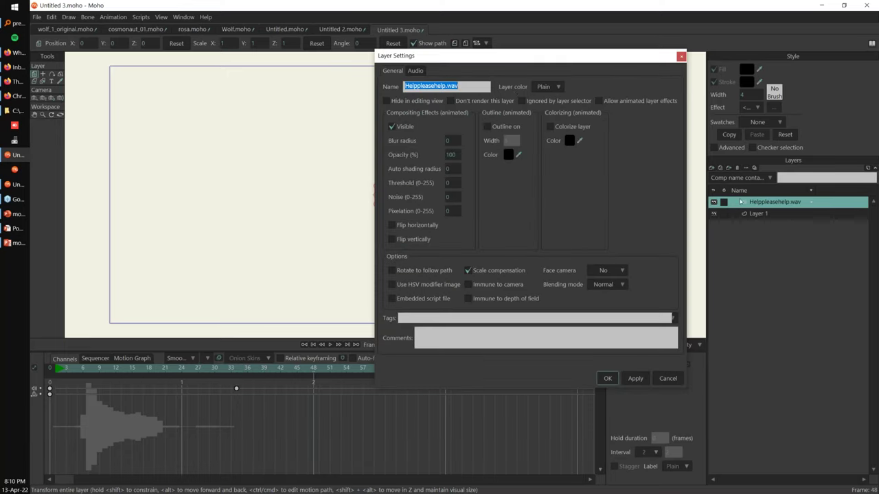
click(416, 71)
click(552, 133)
text(1)
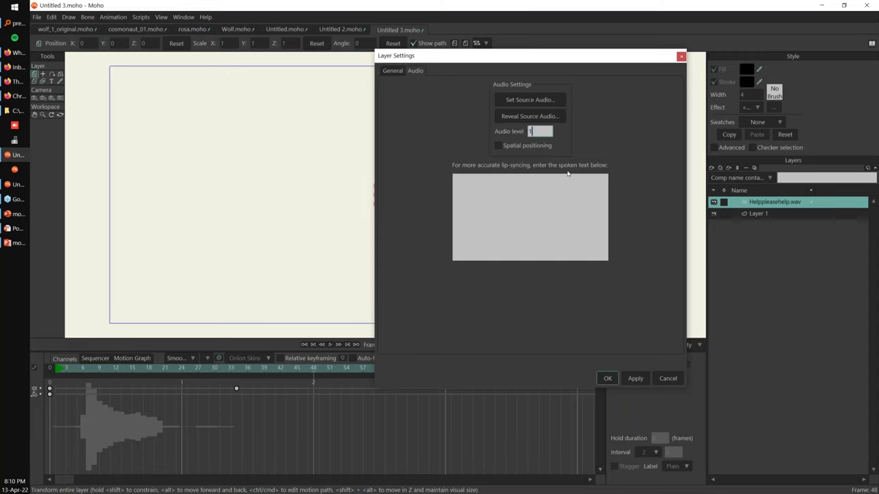
click(607, 379)
- Retime the low and full audio level keyframes to frames 29 and 62, and paste a copy of the low keyframe near frame 49
drag(236, 388, 209, 388)
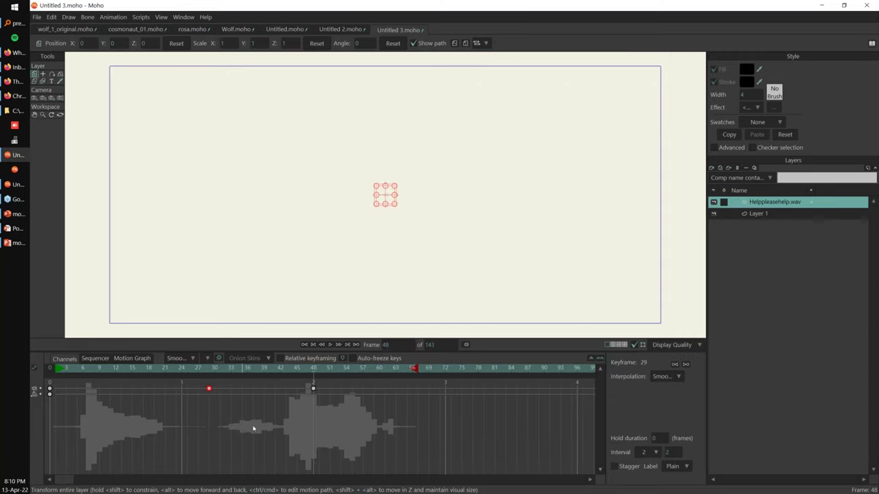
drag(116, 370, 390, 389)
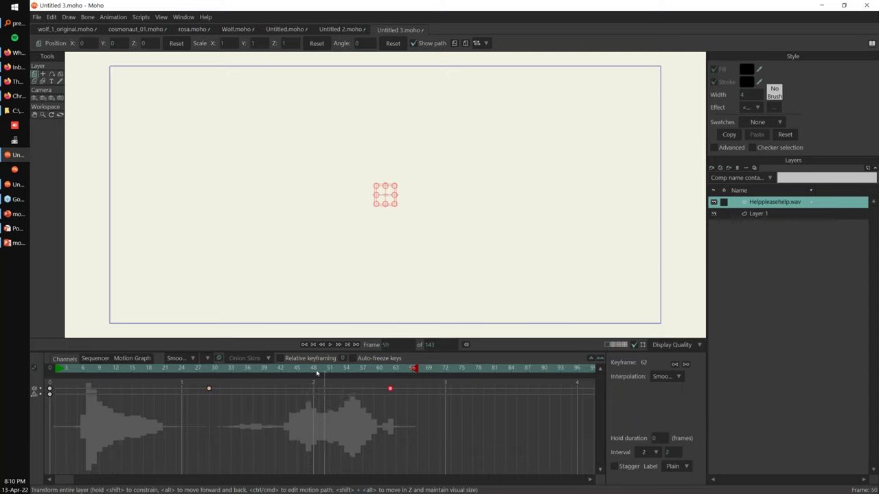
key(ctrl+v)
drag(197, 390, 330, 403)
click(227, 398)
drag(100, 373, 390, 390)
click(390, 389)
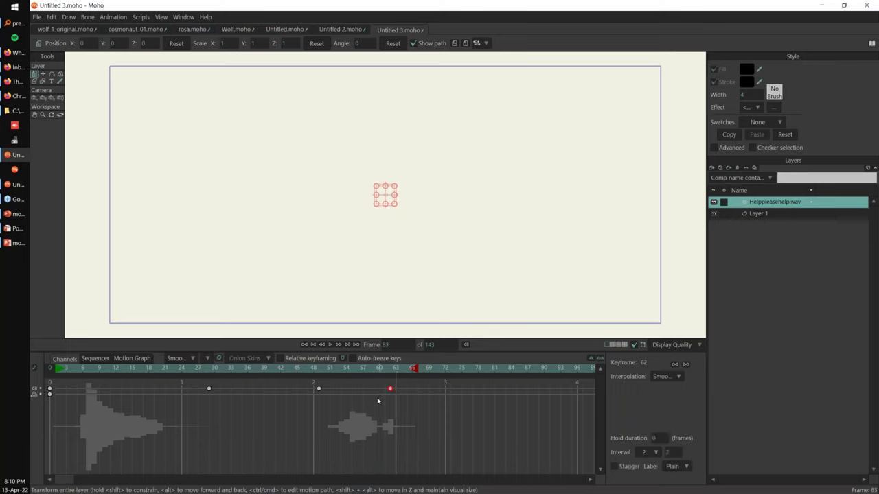
- Display the Audio Level curve in the motion graph and shape extra rises and dips around frames 12, 16, 21 and 37
click(130, 358)
click(33, 388)
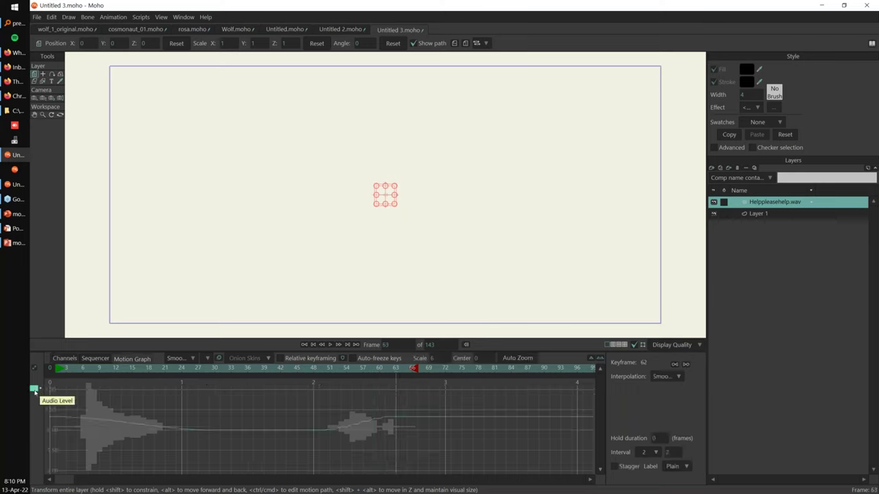
mouse_move(385, 402)
mouse_down()
mouse_move(396, 431)
mouse_move(394, 405)
mouse_up()
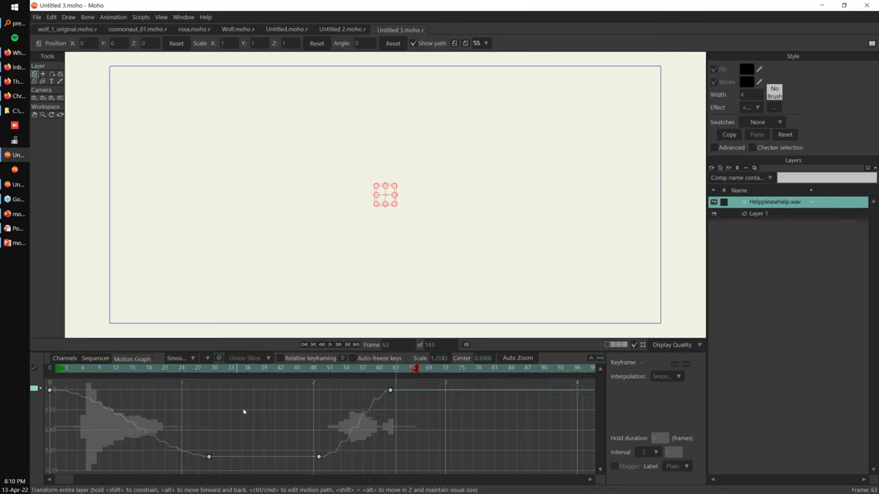
drag(117, 414, 165, 403)
drag(252, 456, 254, 414)
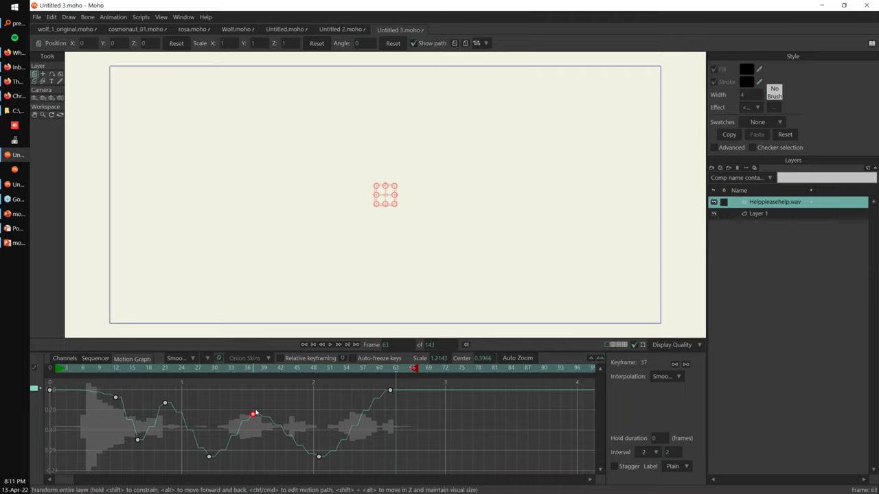
drag(57, 371, 43, 369)
- Create a new document and search the asset library for "mouth"
key(ctrl+n)
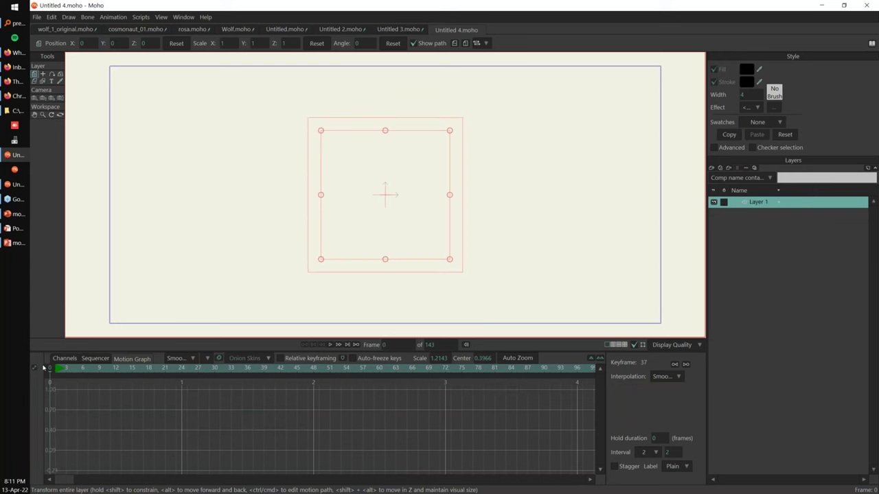
click(870, 43)
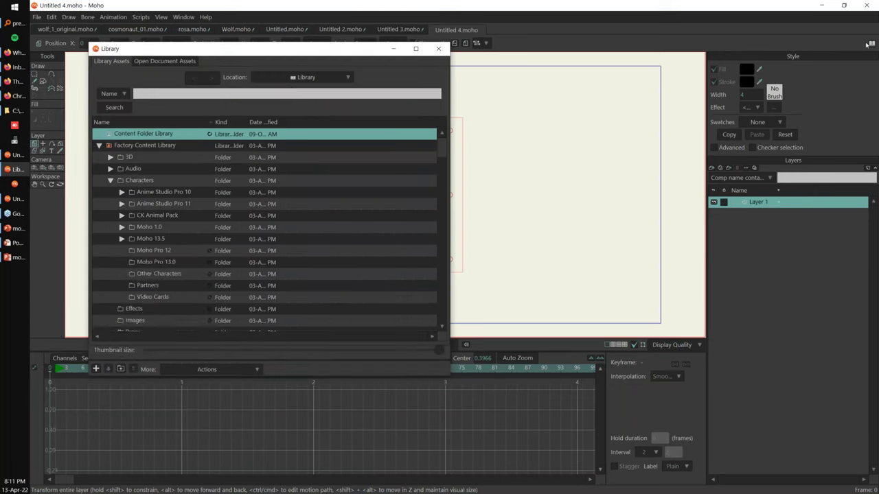
click(292, 94)
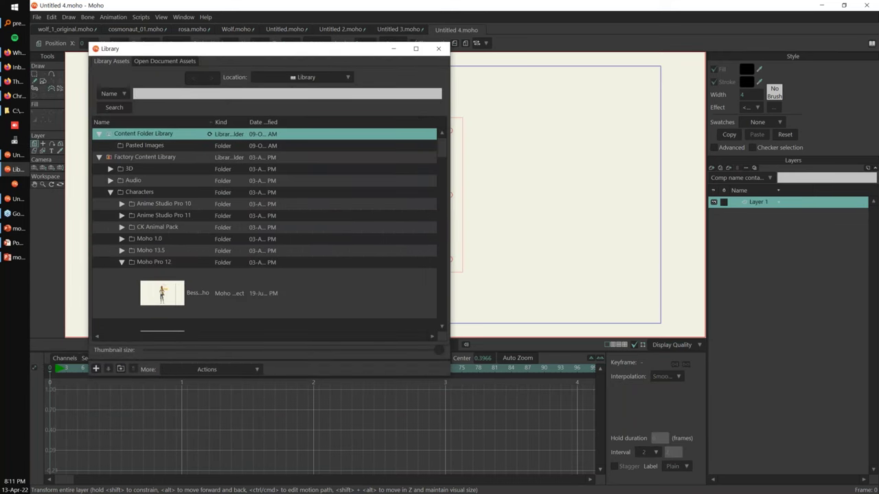
click(438, 49)
click(872, 45)
text(mouth)
key(Return)
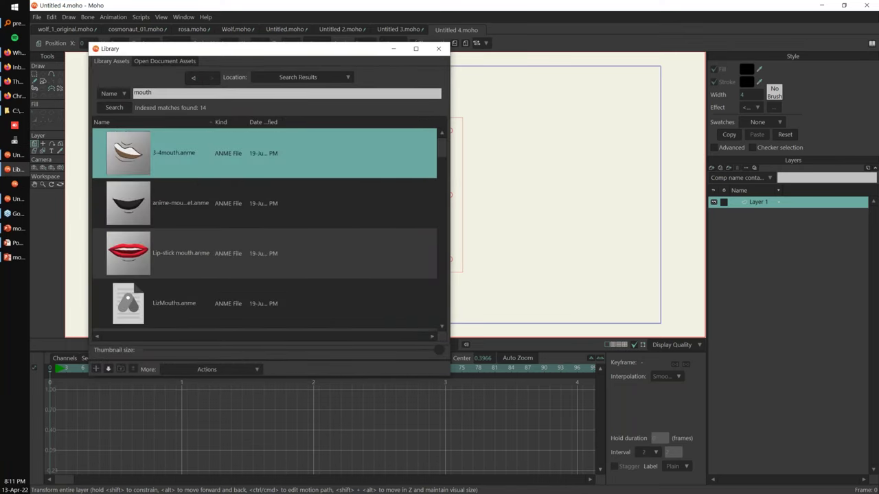
- Open the Mouth 3.anme library asset as a template project and close the library
drag(442, 148, 436, 240)
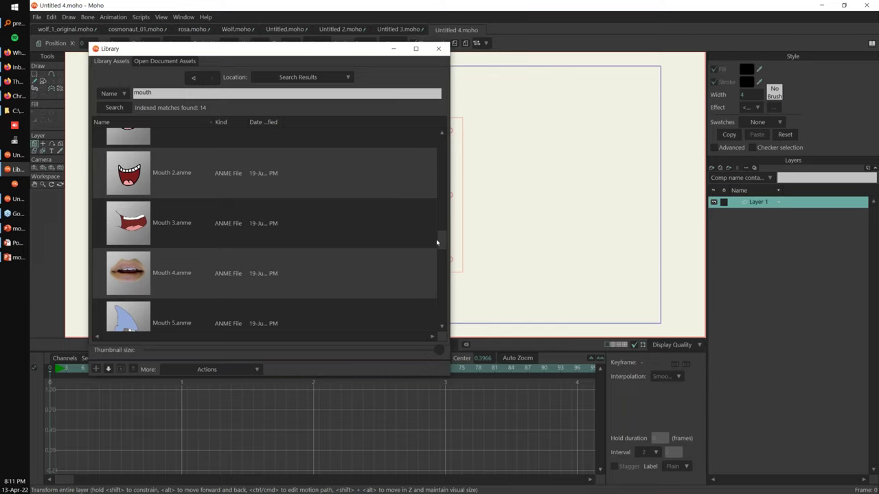
click(234, 224)
right_click(145, 224)
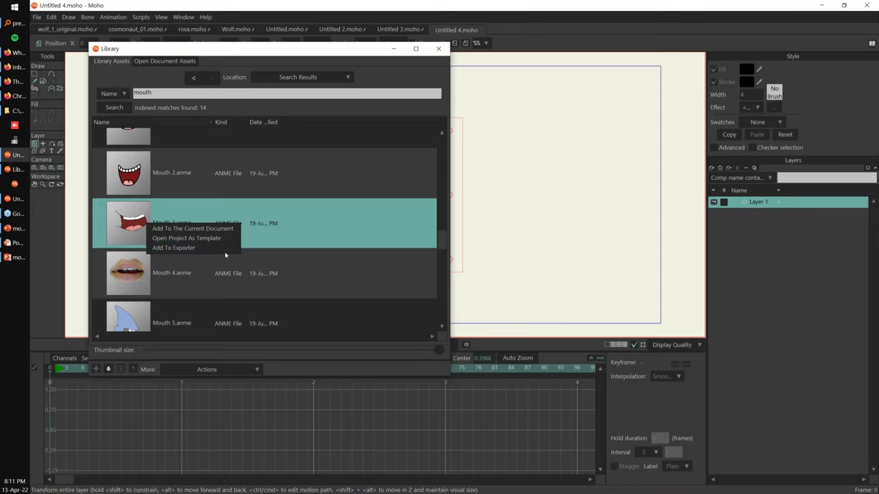
click(207, 240)
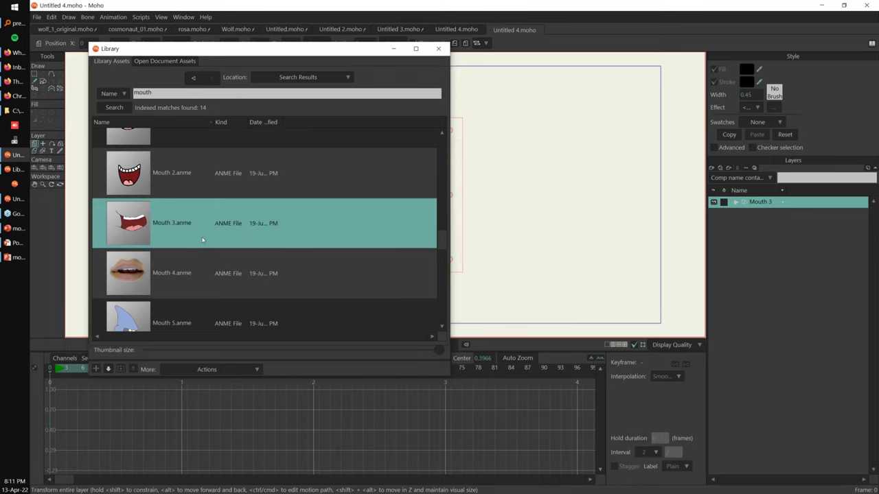
click(435, 52)
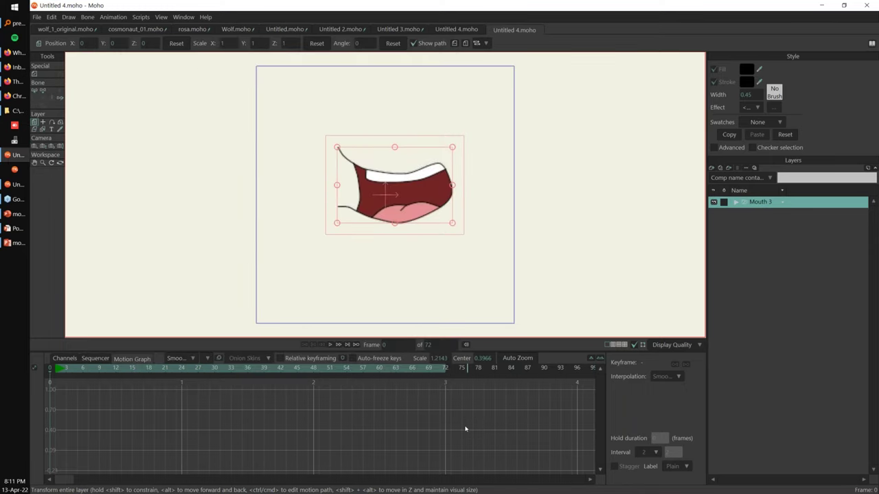
- Expand the Mouth 3 group and compare its AI and O mouth shapes
click(737, 202)
click(773, 217)
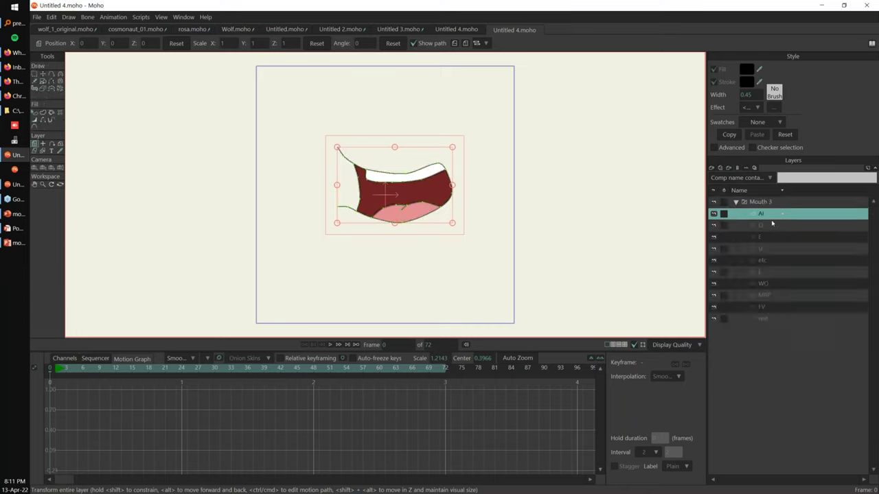
click(770, 226)
click(769, 216)
click(770, 229)
click(767, 215)
click(768, 227)
- Examine the other phoneme layers in Mouth 3, from E through rest, and return to the AI and O shapes
click(771, 237)
click(771, 251)
click(774, 261)
click(773, 275)
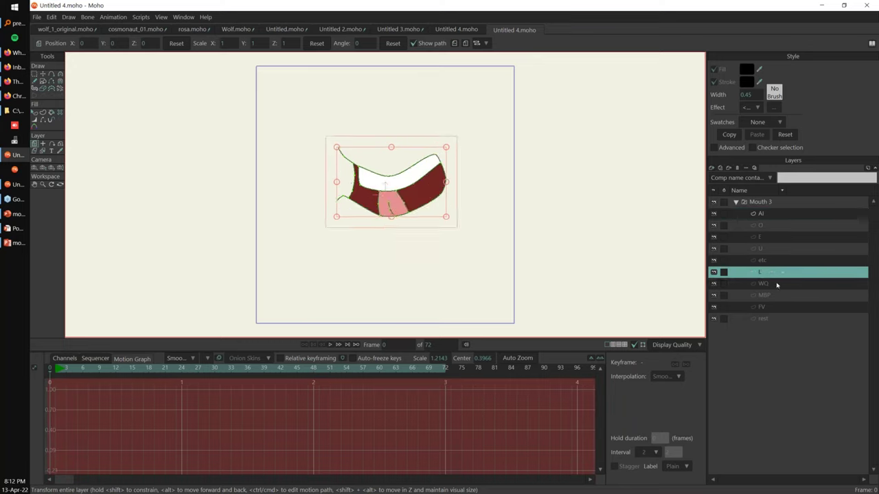
click(774, 285)
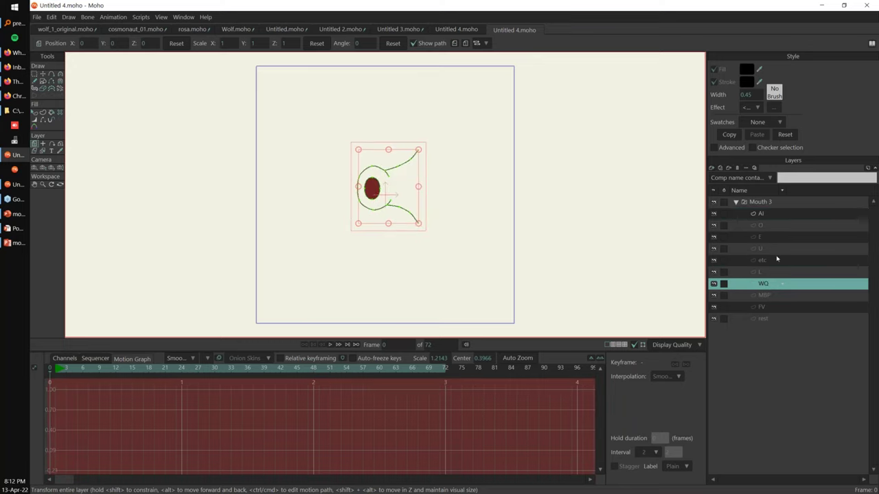
click(774, 295)
click(773, 306)
click(773, 319)
click(773, 296)
click(773, 283)
click(773, 260)
click(771, 216)
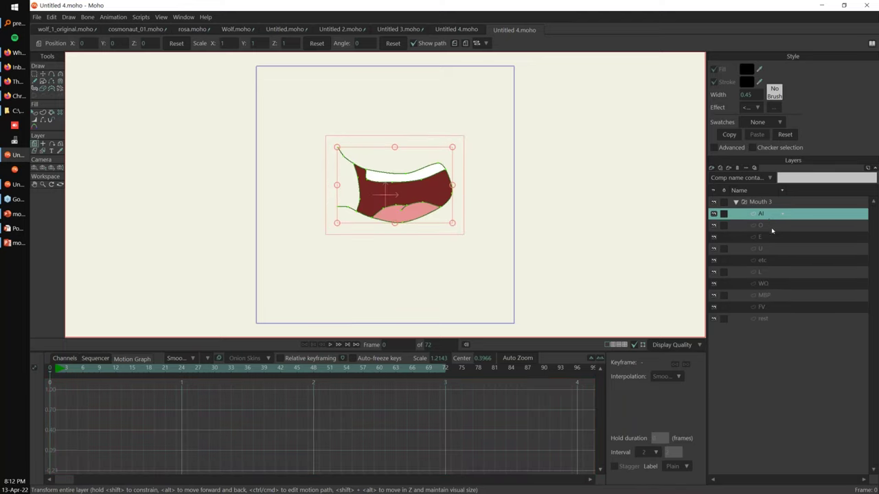
click(771, 226)
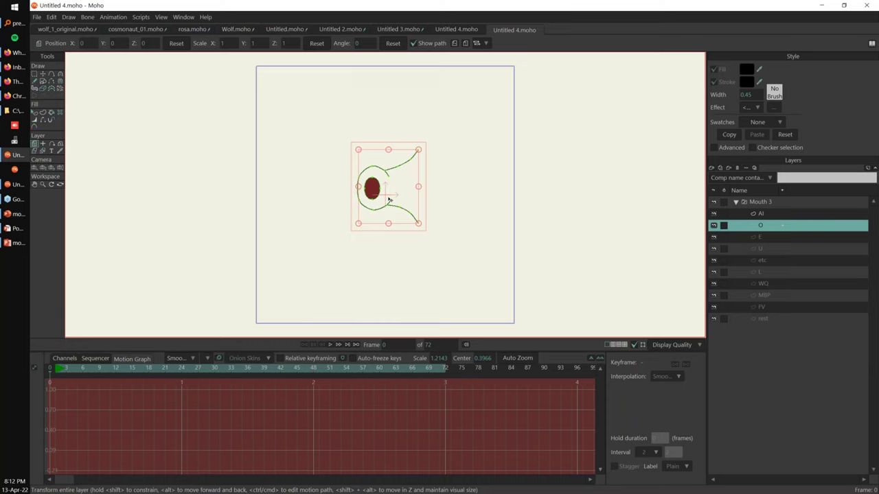
- Switch to Firefox, search Google for "preston blair phonemes" and examine a mouth shape chart from the image results
click(15, 55)
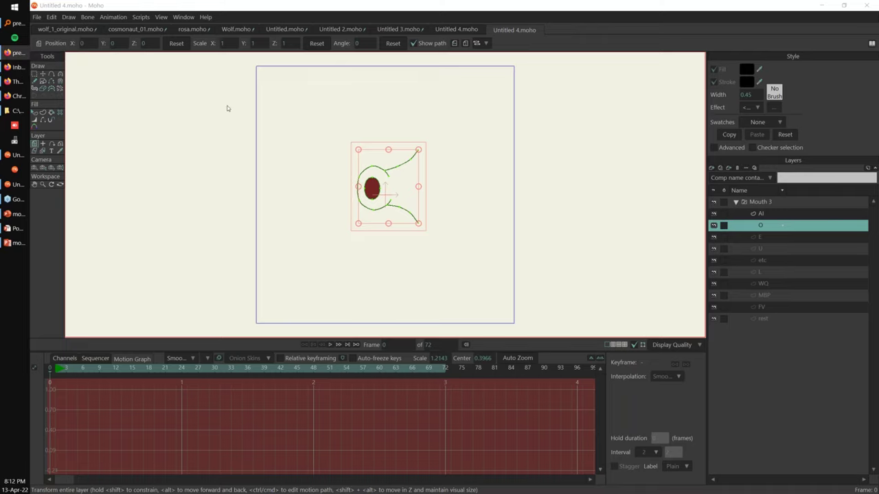
drag(227, 106, 227, 110)
click(184, 51)
text(phon)
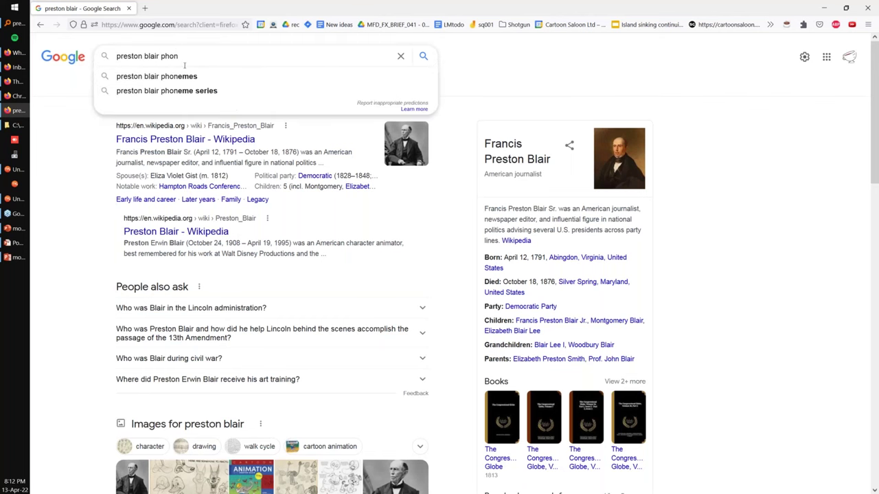
click(186, 77)
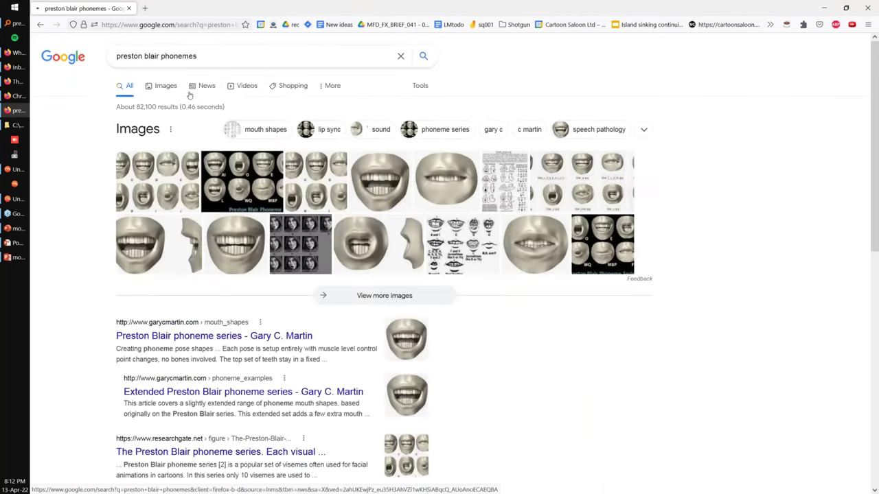
click(261, 189)
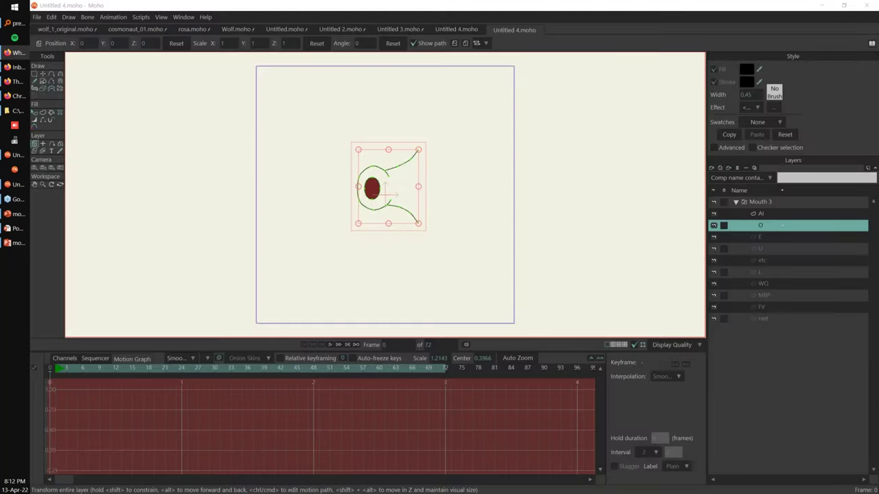
- Return to Moho and duplicate the AI mouth layer inside the Mouth 3 group
click(57, 370)
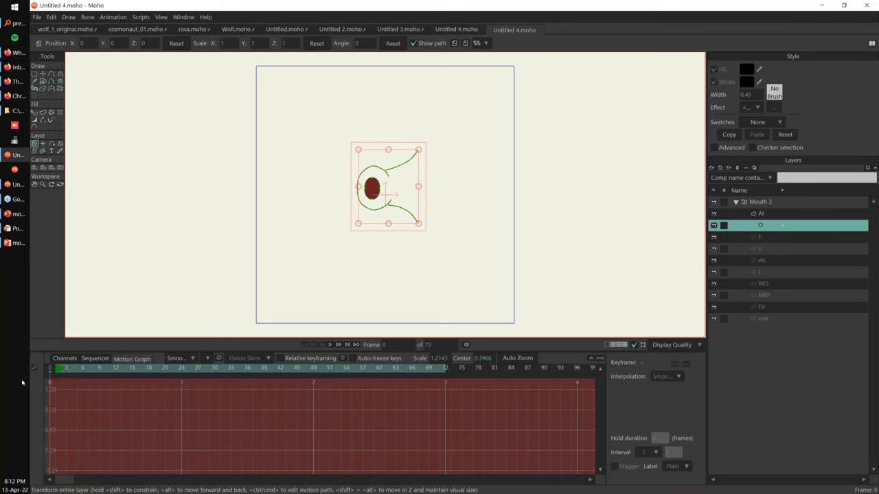
click(773, 214)
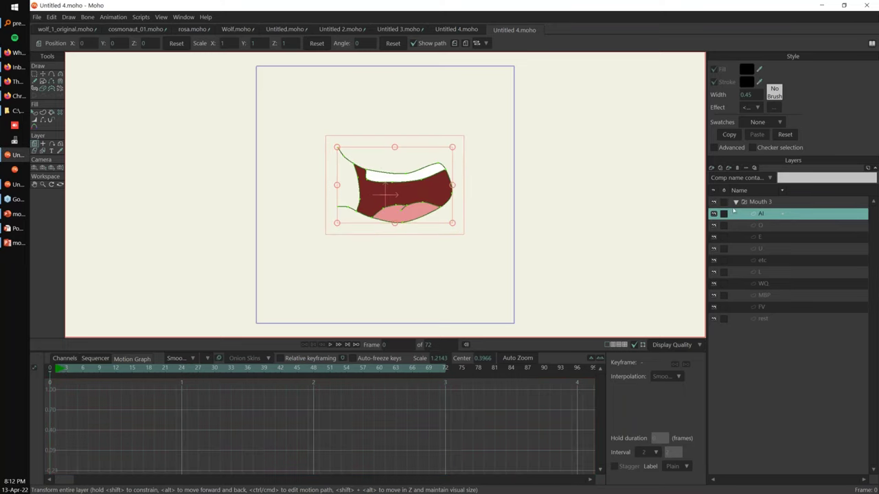
scroll(437, 171, up, 2)
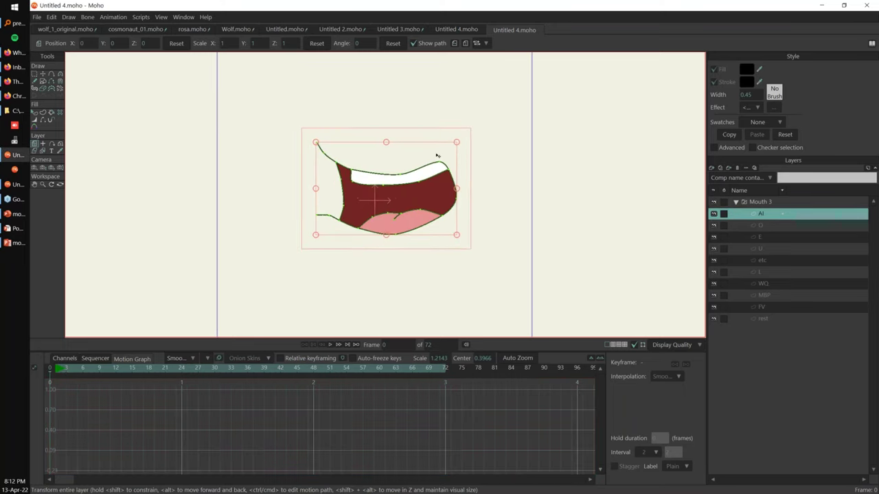
click(719, 168)
- Move the lower mouth and tongue points of AI 2 downward to open the mouth wider, and adjust the side curves
mouse_move(509, 218)
mouse_down()
mouse_move(416, 208)
mouse_move(324, 266)
mouse_move(539, 251)
mouse_up()
key(g)
key(t)
drag(538, 267, 533, 328)
key(Return)
drag(351, 274, 362, 255)
drag(468, 208, 468, 229)
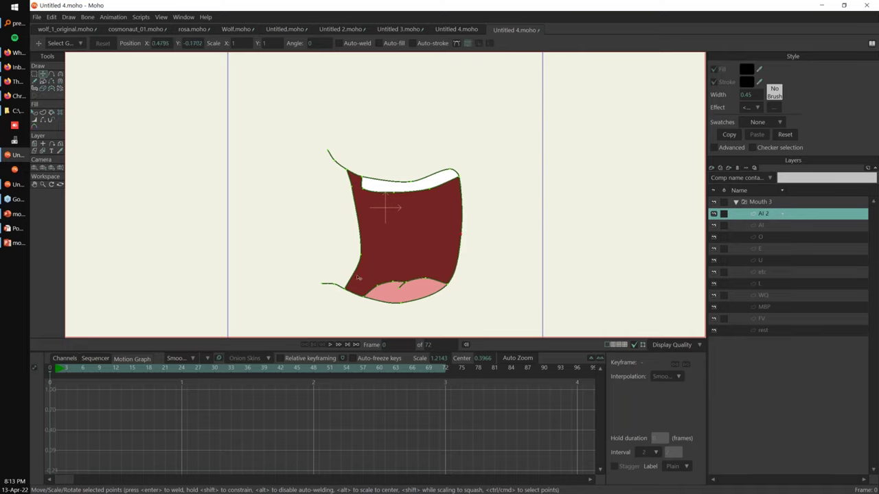
- Alternate between the AI 2 and AI layers to compare the wide-open mouth with the original shape
click(767, 226)
click(767, 214)
click(766, 227)
click(766, 215)
click(766, 226)
click(765, 217)
click(766, 225)
click(765, 214)
click(767, 223)
- Hide the Mouth 3 group and create a new blank document
click(770, 203)
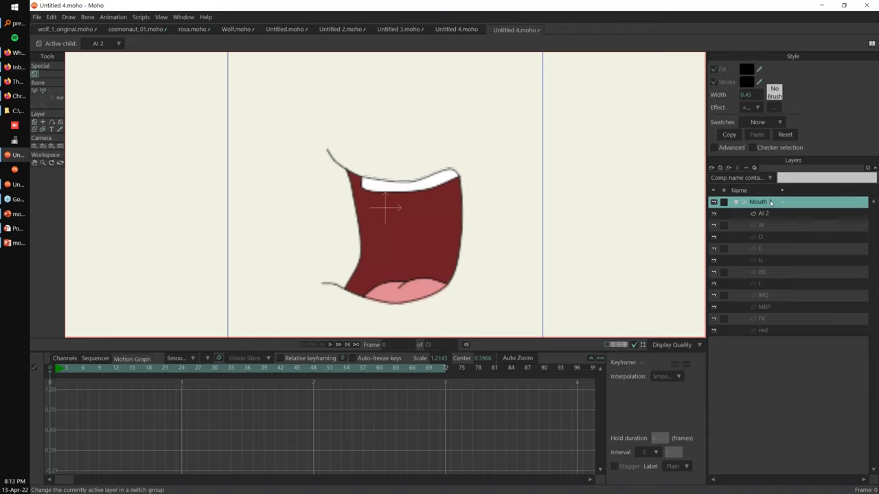
scroll(549, 155, down, 4)
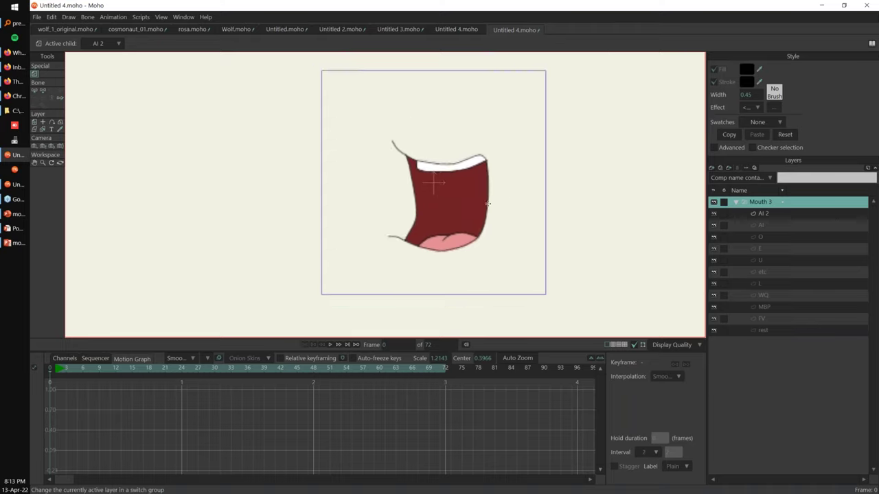
drag(457, 227, 439, 224)
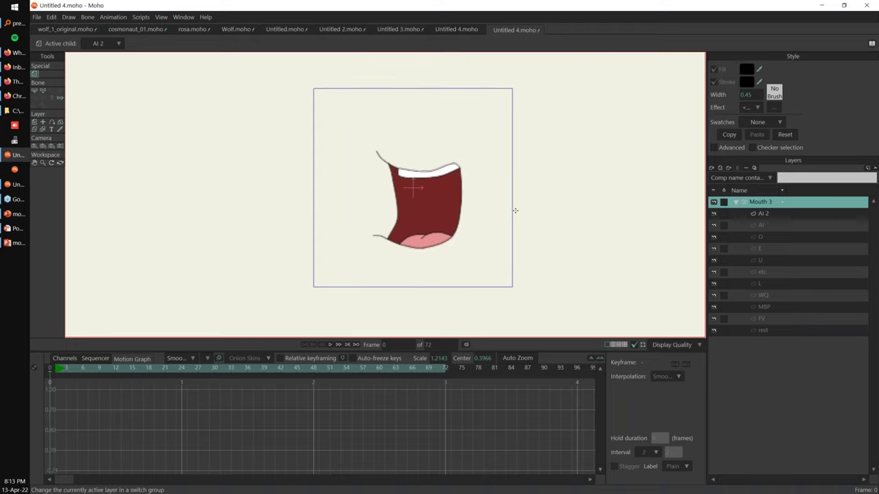
click(714, 202)
drag(524, 218, 453, 241)
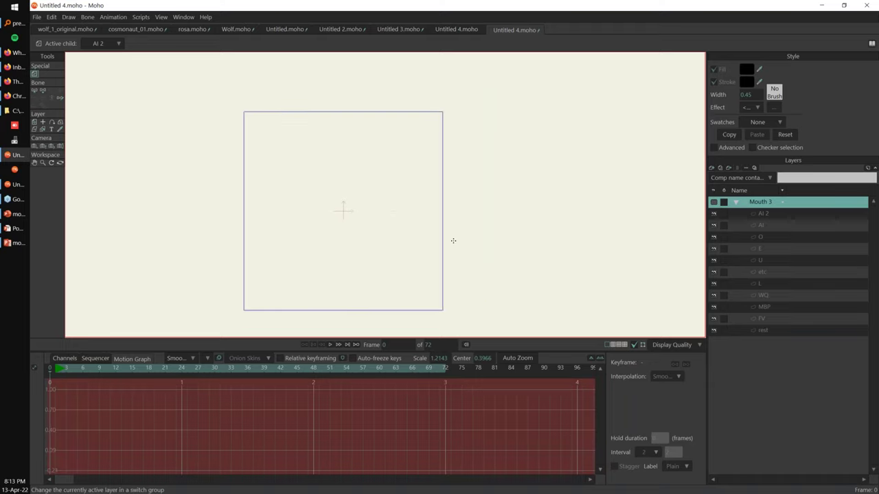
key(Home)
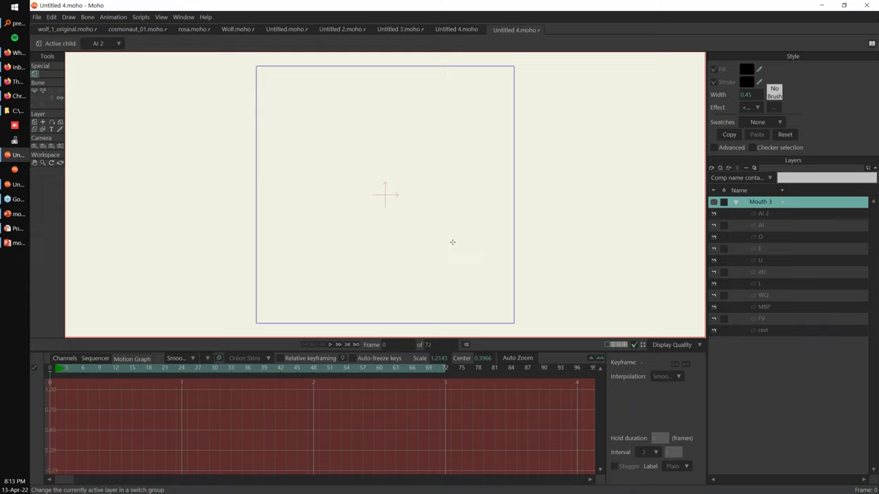
key(ctrl+n)
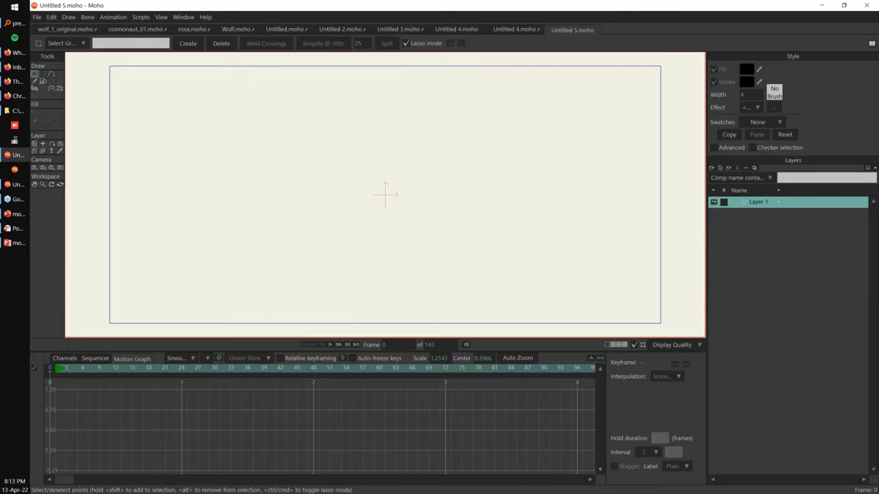
- Show the animation channels in the timeline and add a Frame By Frame layer above Layer 1
click(72, 359)
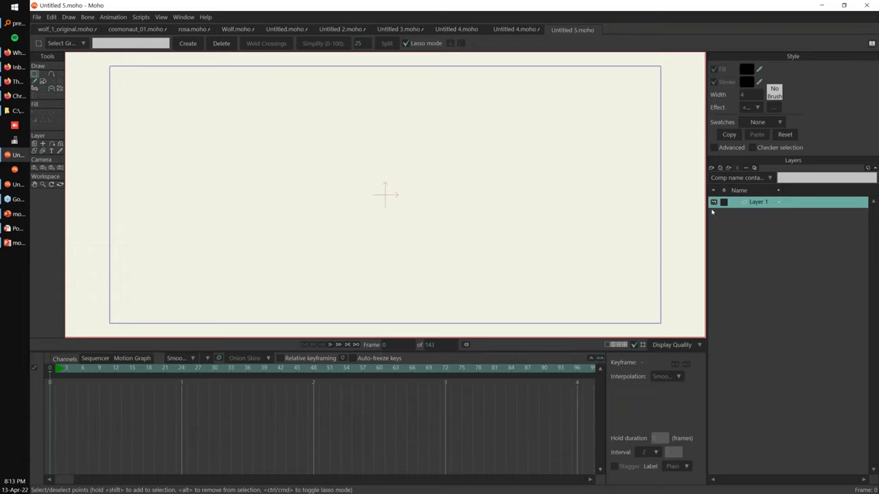
click(712, 169)
click(825, 156)
click(712, 168)
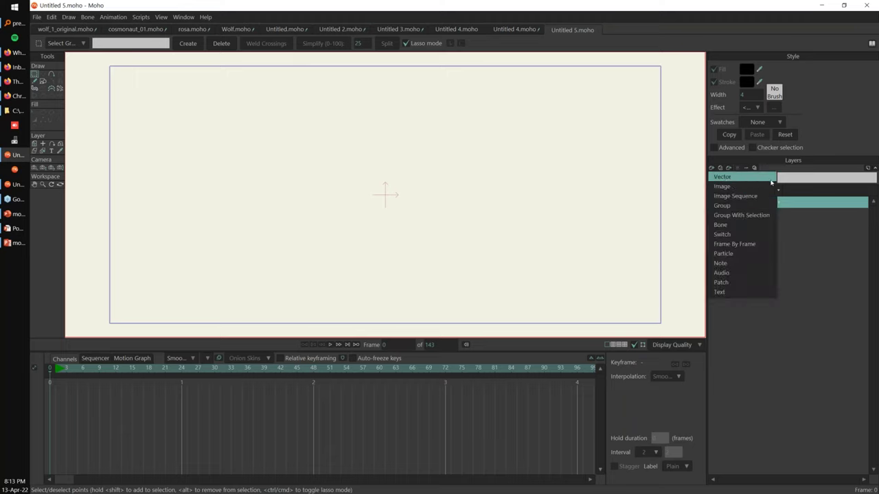
click(745, 245)
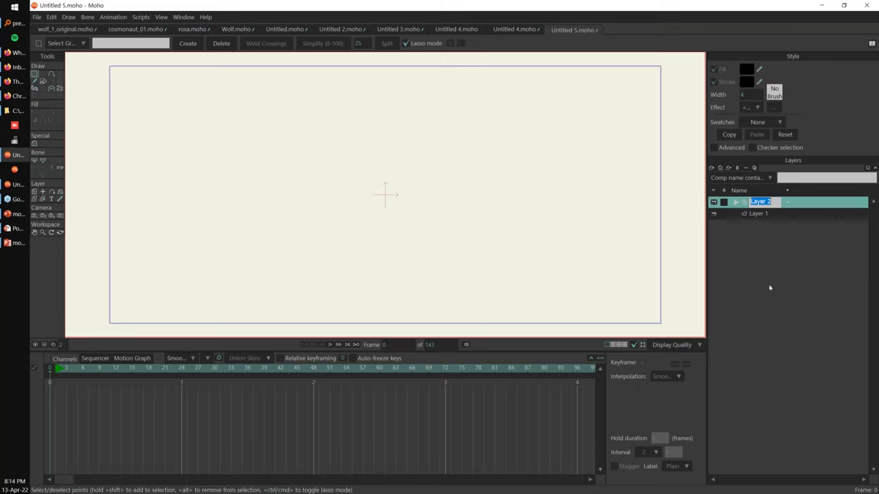
key(Return)
- Add drawing frames at 1, 3 and 5 and draw a rough freehand oval on each with the Freehand tool
click(55, 375)
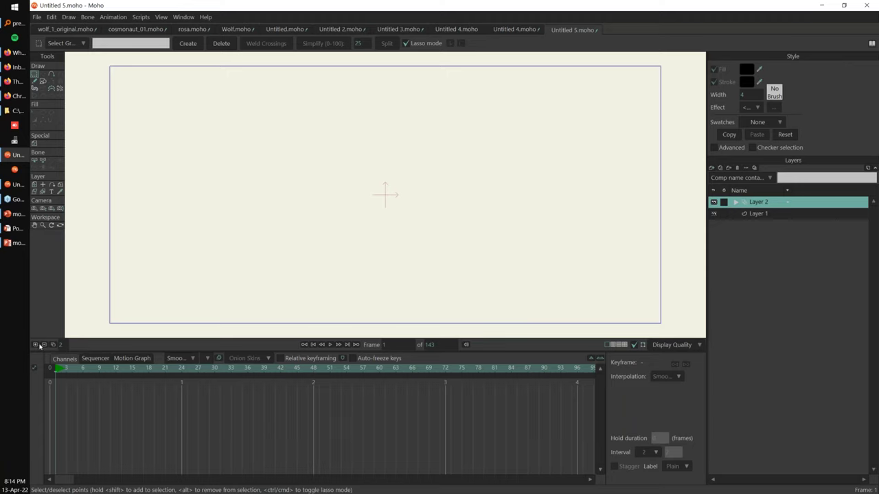
click(35, 345)
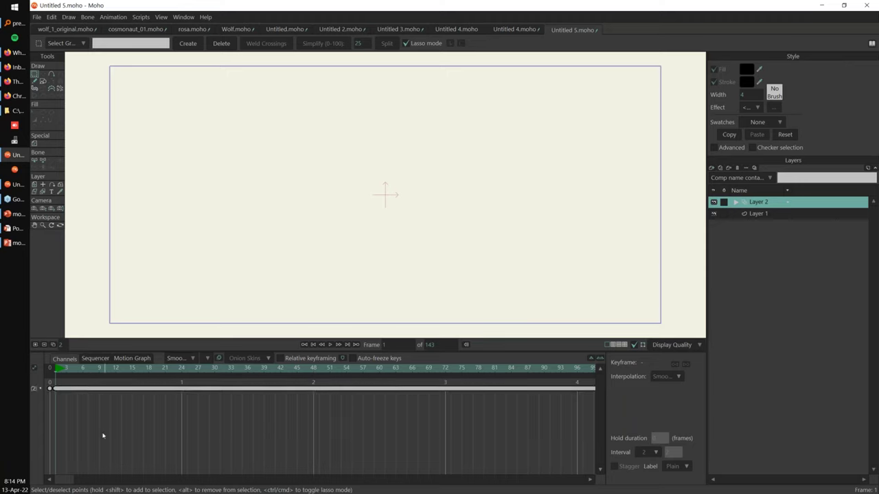
click(35, 81)
mouse_move(314, 168)
mouse_down()
mouse_move(320, 224)
mouse_move(293, 209)
mouse_up()
click(35, 345)
click(59, 394)
mouse_move(342, 155)
mouse_down()
mouse_move(277, 203)
mouse_move(343, 143)
mouse_move(327, 237)
mouse_move(330, 171)
mouse_up()
click(35, 345)
drag(78, 371, 78, 390)
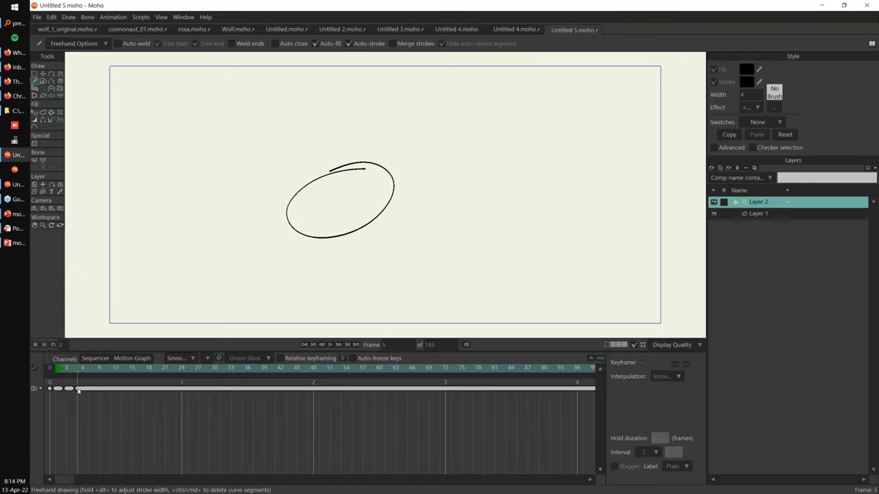
- Turn on onion skins and add markers at frames 1, 7 and 9, keeping frame 5 as the current frame
click(218, 359)
click(218, 358)
click(219, 358)
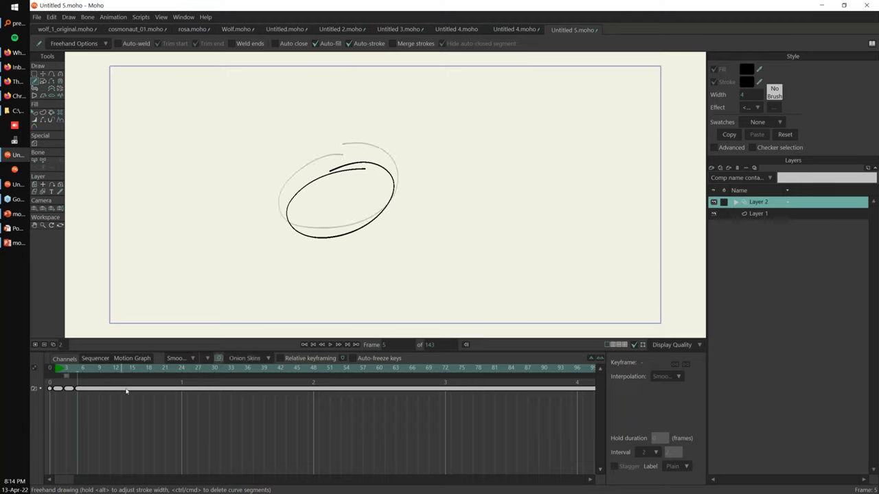
click(55, 377)
key(Left)
key(Right)
click(88, 377)
click(100, 376)
drag(88, 372, 76, 402)
- Toggle the onion skins' Colored fills option off and on, and scrub to frame 7 and back to 5
click(245, 358)
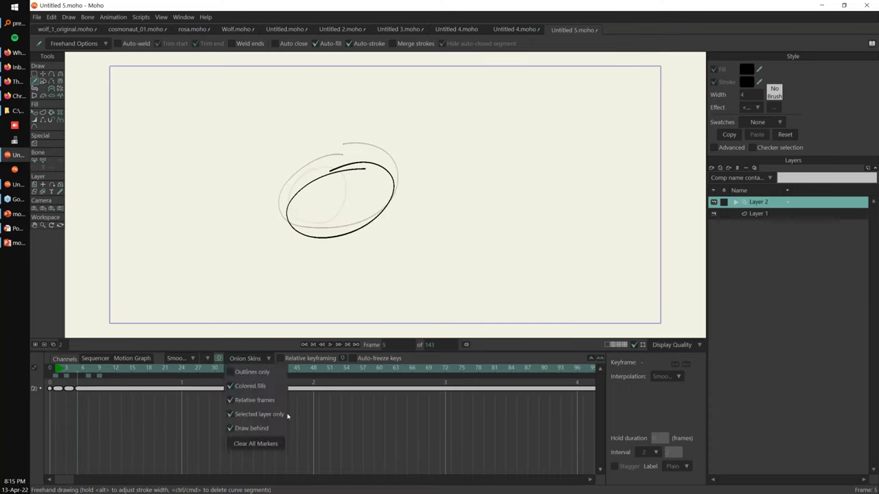
click(264, 388)
click(262, 387)
click(132, 426)
click(88, 370)
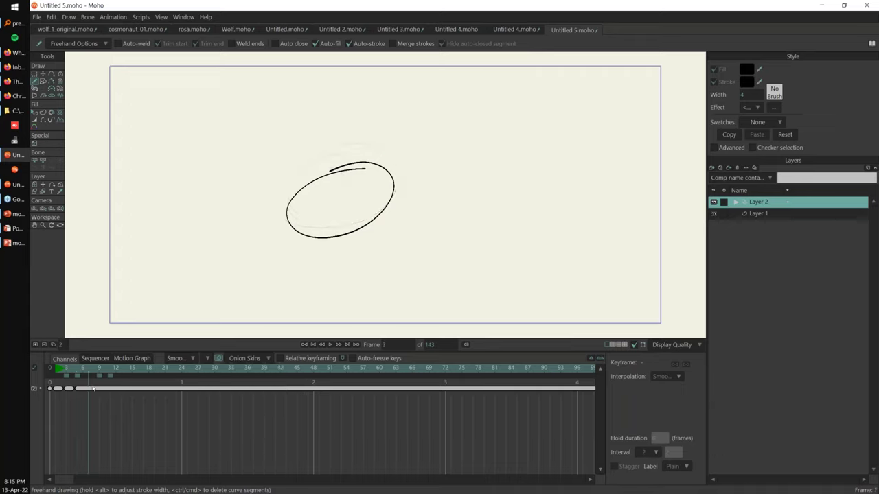
mouse_move(88, 372)
mouse_down()
mouse_move(191, 377)
mouse_move(80, 388)
mouse_up()
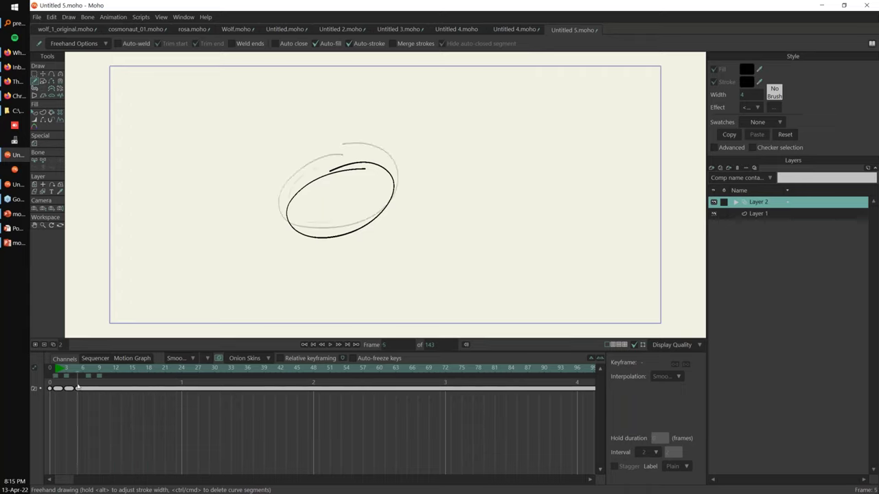
- Turn off Relative frames for the onion skins and add a new drawing frame at frame 41
click(242, 361)
click(243, 401)
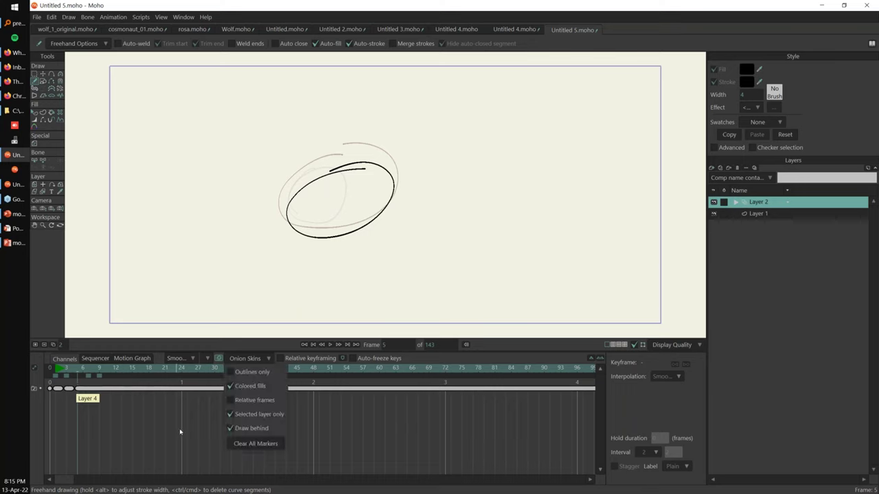
click(179, 429)
drag(86, 370, 272, 398)
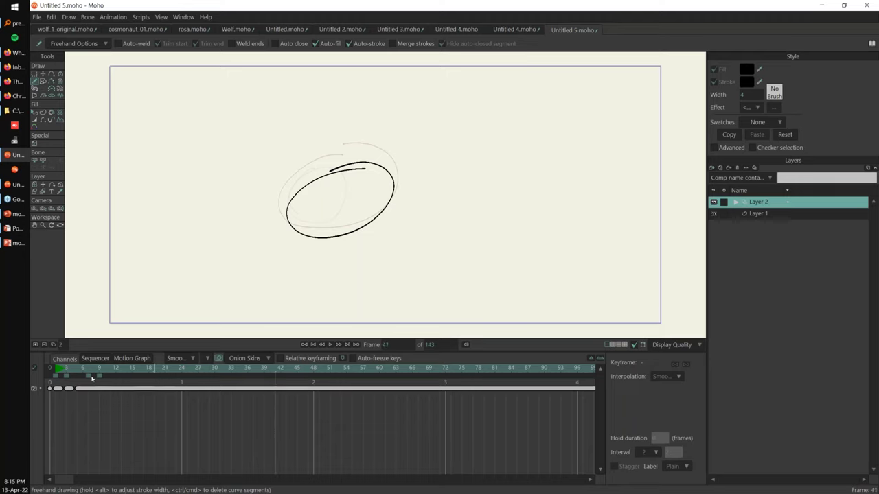
click(35, 344)
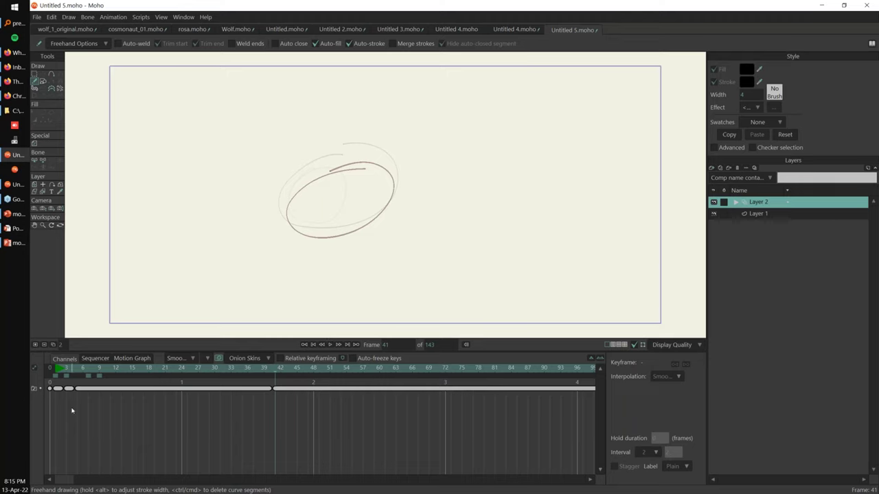
- Toggle the onion skins' Draw behind option and return the timeline to frame 0
click(258, 359)
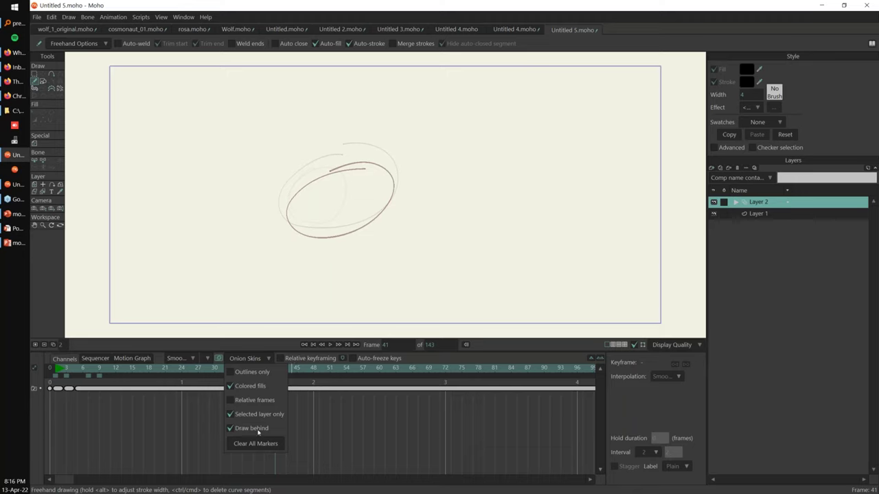
click(261, 430)
click(260, 427)
click(253, 425)
click(278, 377)
mouse_move(280, 377)
mouse_down()
mouse_move(177, 377)
mouse_move(34, 418)
mouse_up()
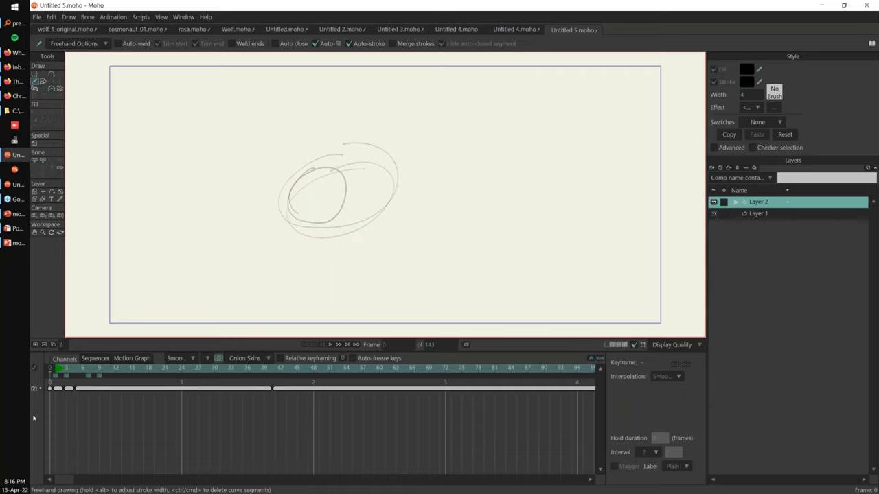
- Create a new document and add a Frame By Frame layer above Layer 1
key(ctrl+n)
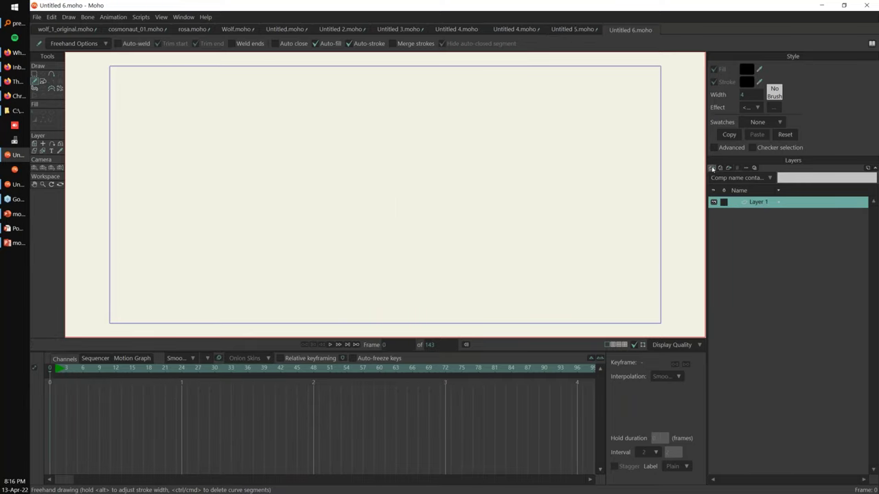
click(712, 168)
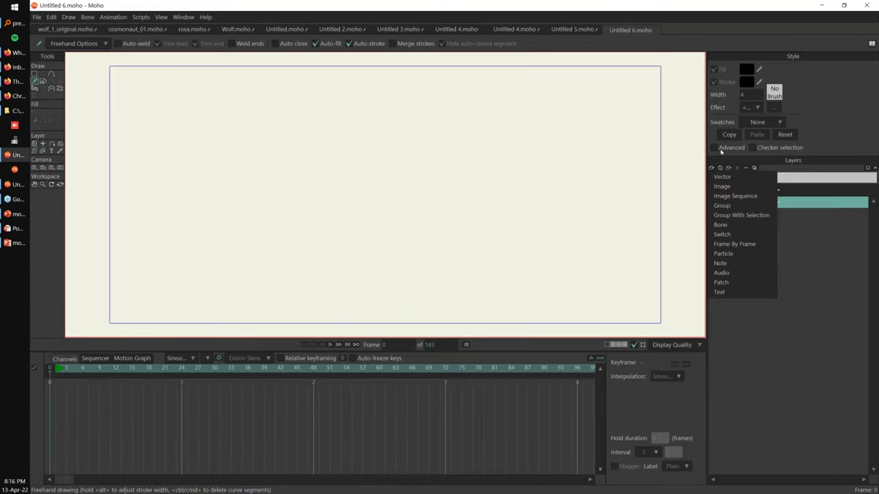
click(752, 247)
click(749, 204)
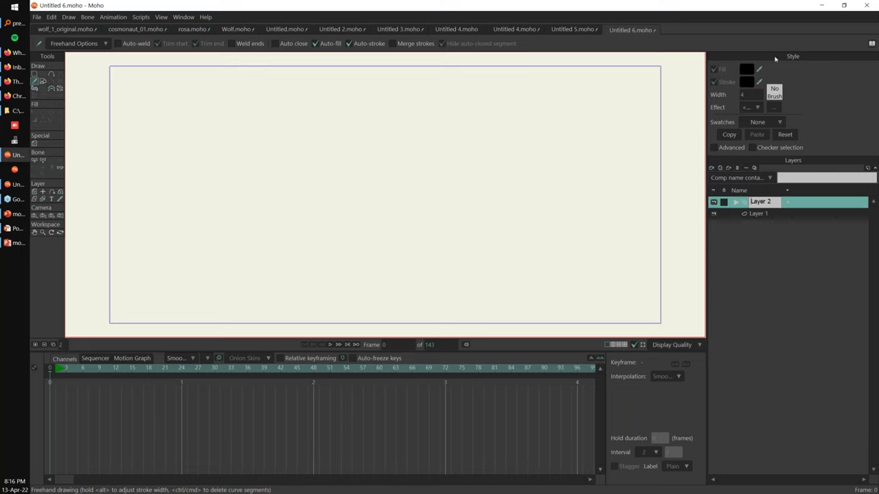
- Enable the Advanced style options and create a new style named framebyframe1
click(730, 149)
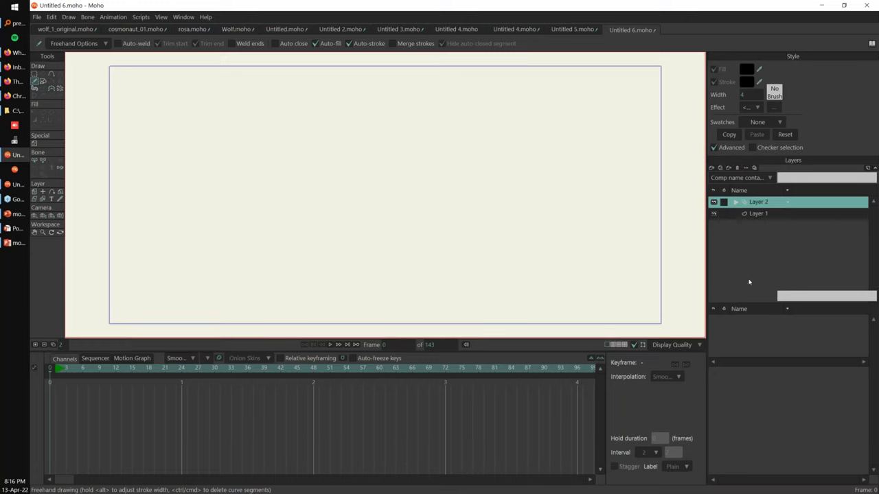
click(730, 148)
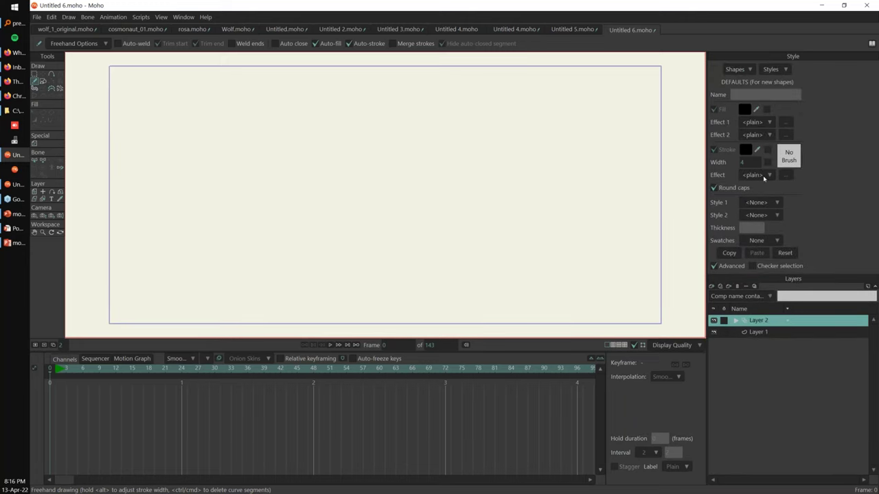
click(776, 69)
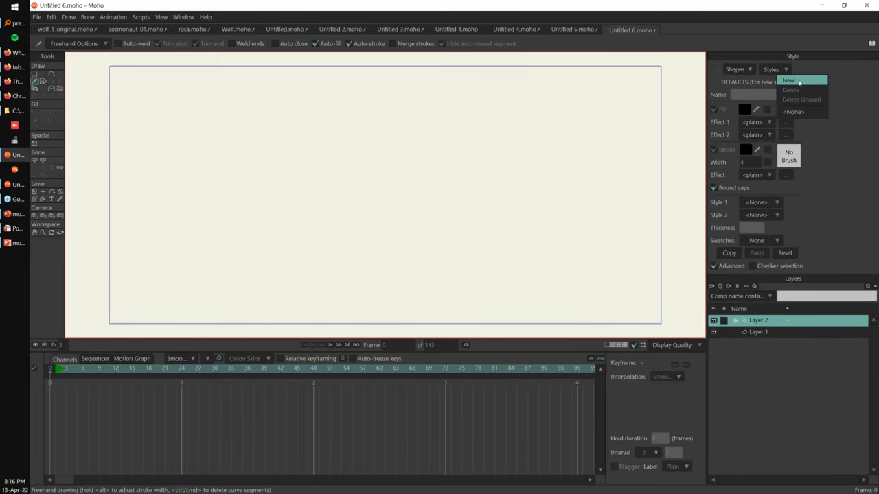
click(797, 81)
click(757, 93)
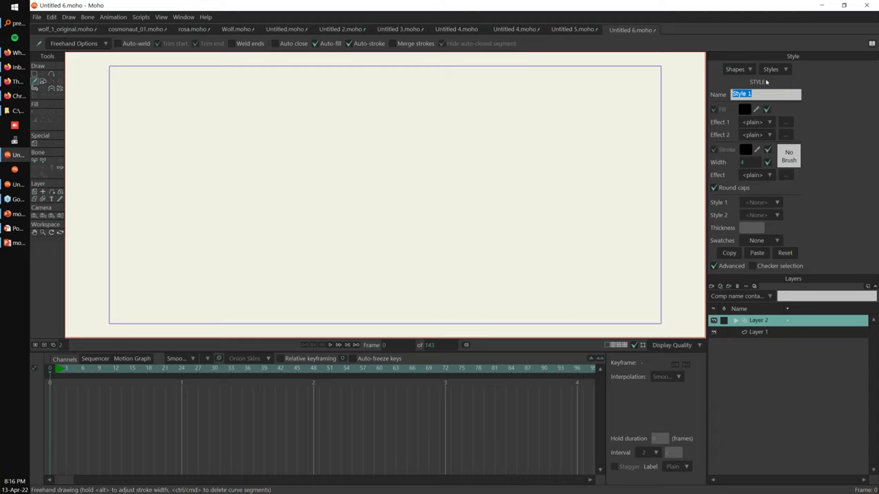
text(framebyframe1)
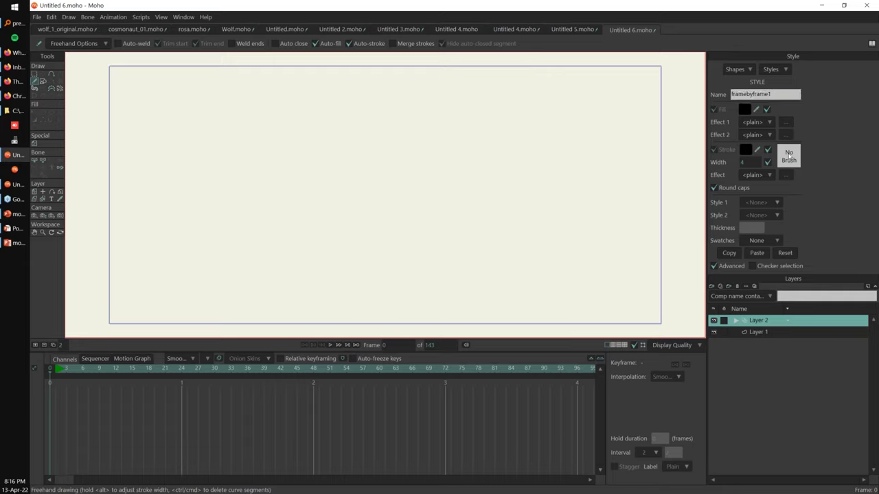
- Assign the rough Brush503.png brush to the framebyframe1 style's stroke
click(789, 153)
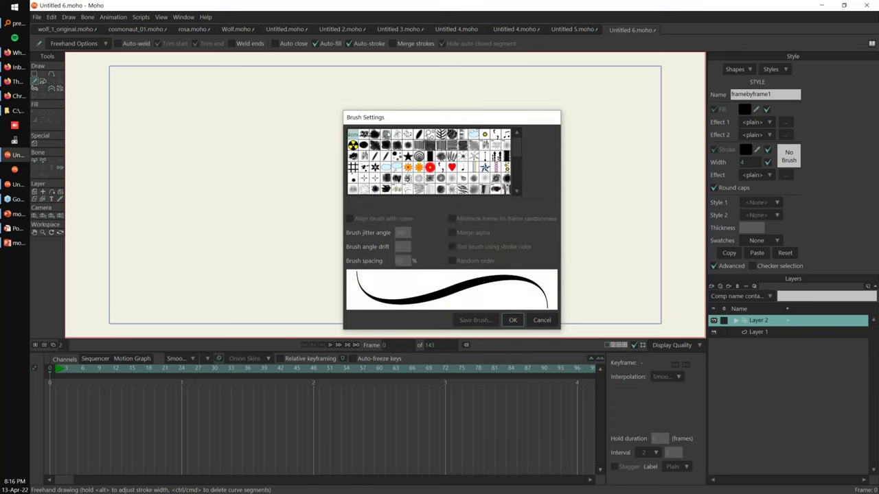
click(375, 134)
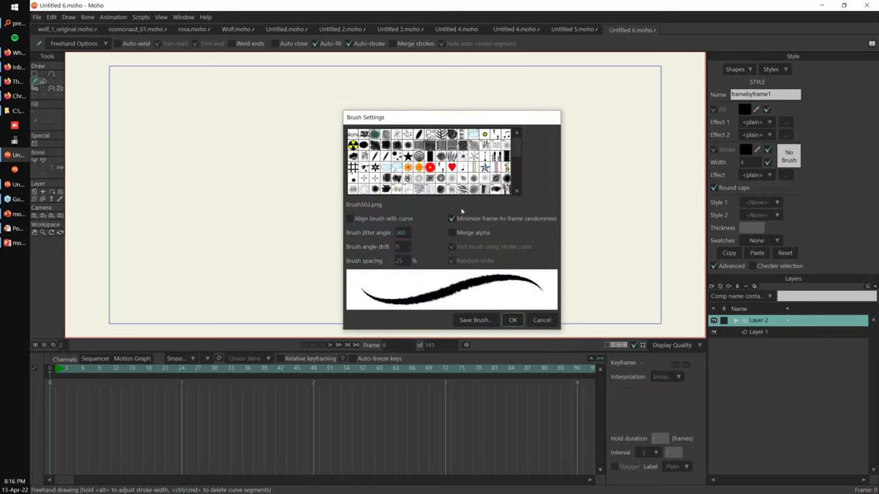
click(513, 320)
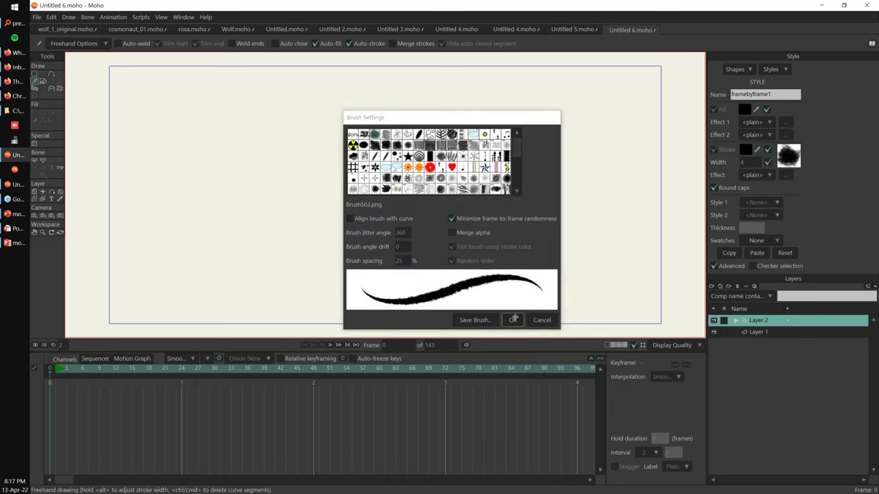
- Set the style's stroke to a semi-transparent blue and its width to 7
click(745, 149)
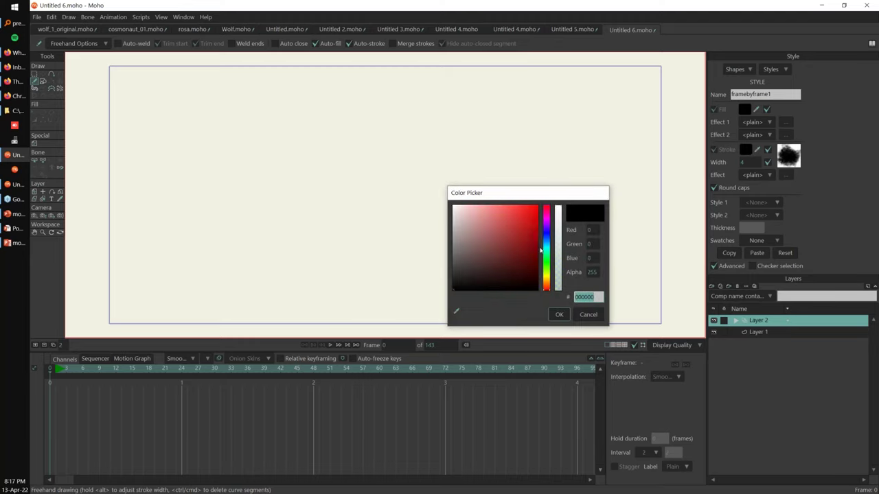
click(546, 239)
mouse_move(515, 231)
mouse_down()
mouse_move(519, 220)
mouse_move(557, 222)
mouse_move(557, 240)
mouse_up()
click(559, 314)
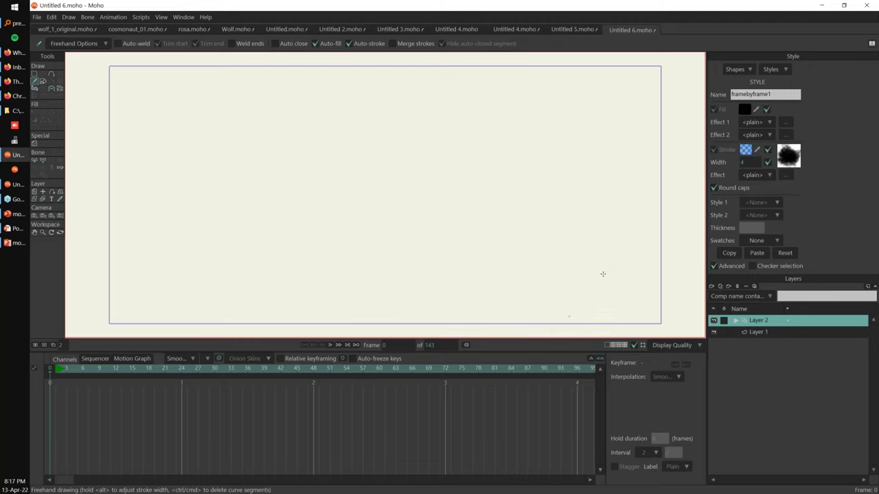
mouse_move(747, 163)
mouse_down()
mouse_move(745, 170)
mouse_move(789, 180)
mouse_up()
- Draw a freehand looping stroke on frame 1, add frame 3 with onion skins on, and redraw a shorter version of the loop there
click(55, 375)
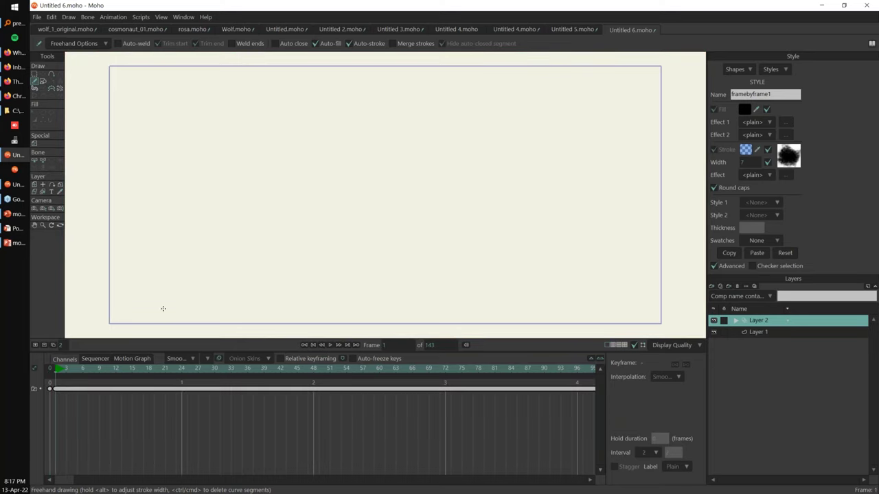
mouse_move(199, 234)
mouse_down()
mouse_move(243, 192)
mouse_move(425, 186)
mouse_move(430, 220)
mouse_up()
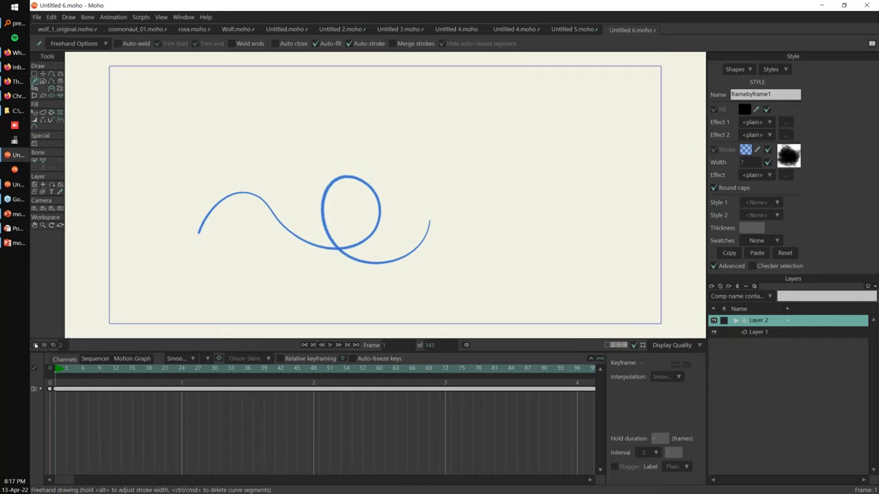
click(35, 346)
click(220, 359)
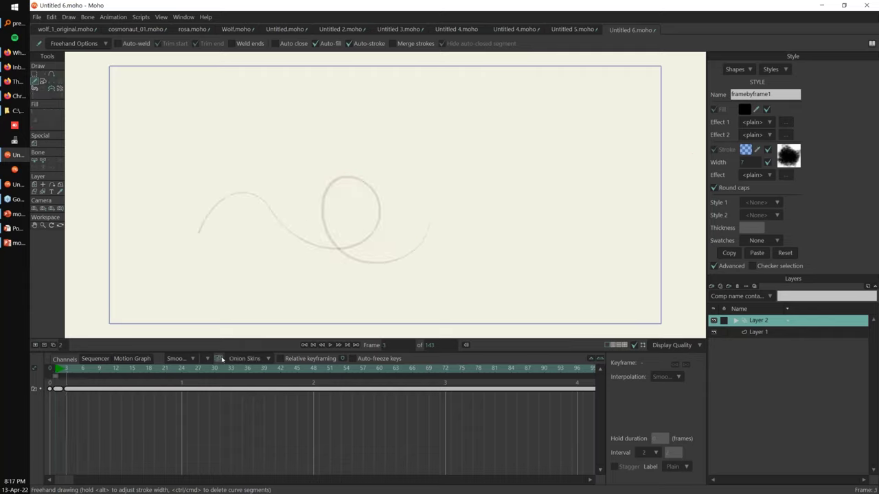
mouse_move(234, 198)
mouse_down()
mouse_move(377, 243)
mouse_move(344, 260)
mouse_up()
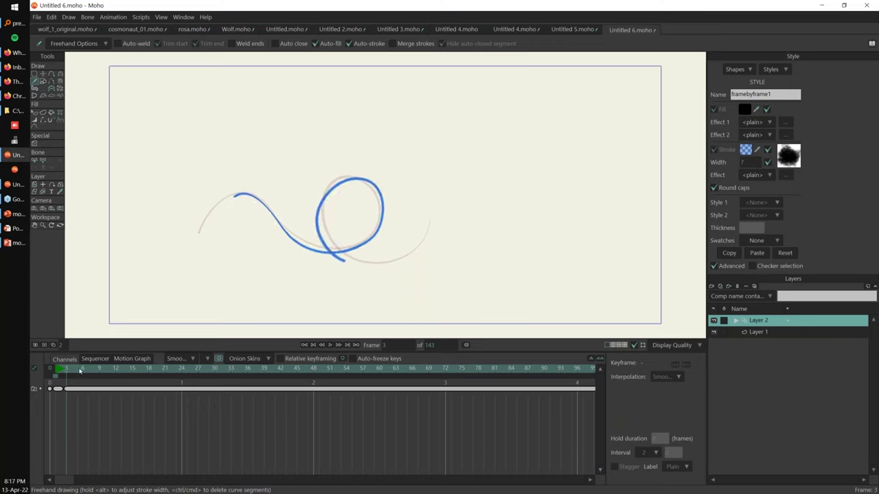
- Add frames 5 and 7, redraw a progressively shorter version of the loop on each, and scrub through the animation
click(35, 346)
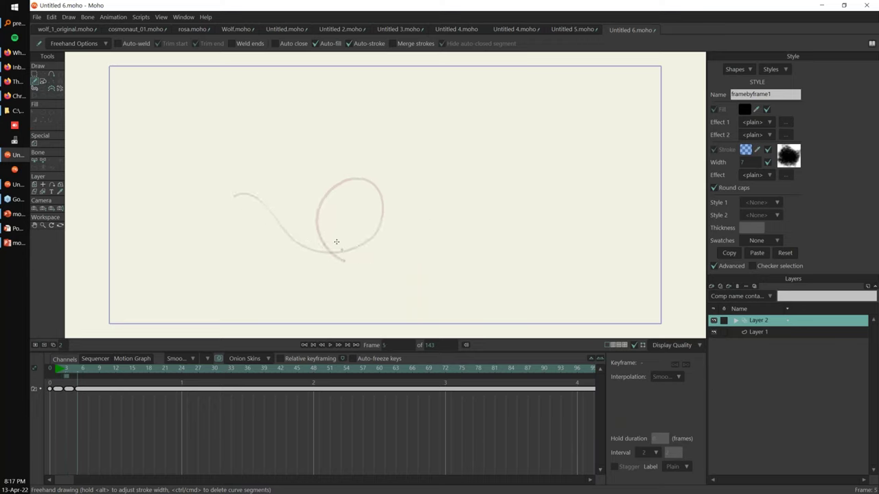
mouse_move(256, 206)
mouse_down()
mouse_move(291, 235)
mouse_move(353, 249)
mouse_move(361, 177)
mouse_move(365, 268)
mouse_up()
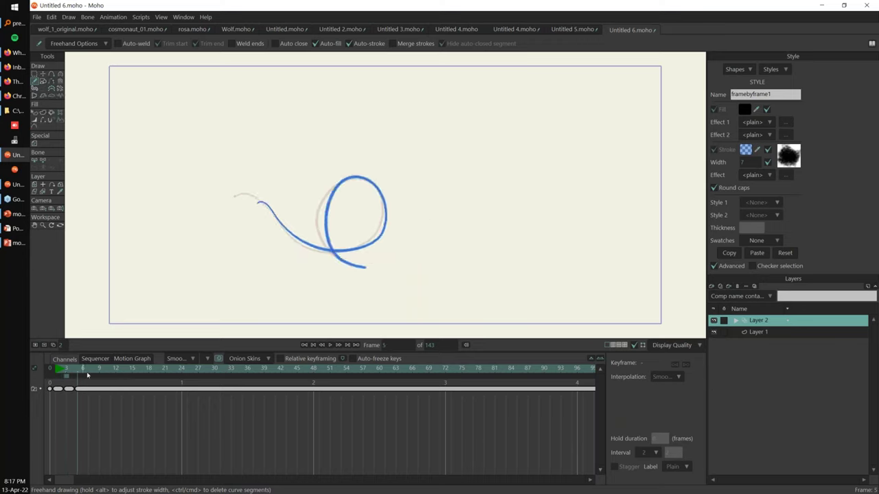
click(36, 345)
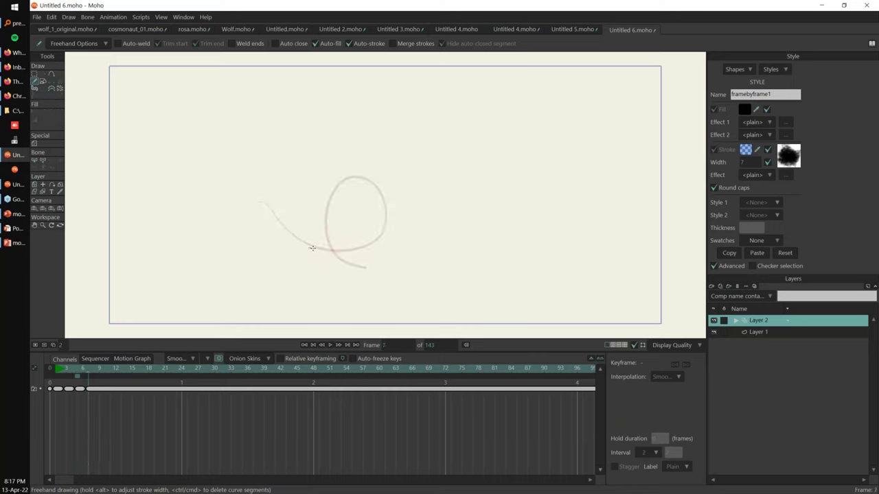
drag(309, 248, 335, 247)
mouse_move(61, 375)
mouse_down()
mouse_move(93, 383)
mouse_move(58, 384)
mouse_move(95, 395)
mouse_move(73, 377)
mouse_move(96, 378)
mouse_move(78, 389)
mouse_up()
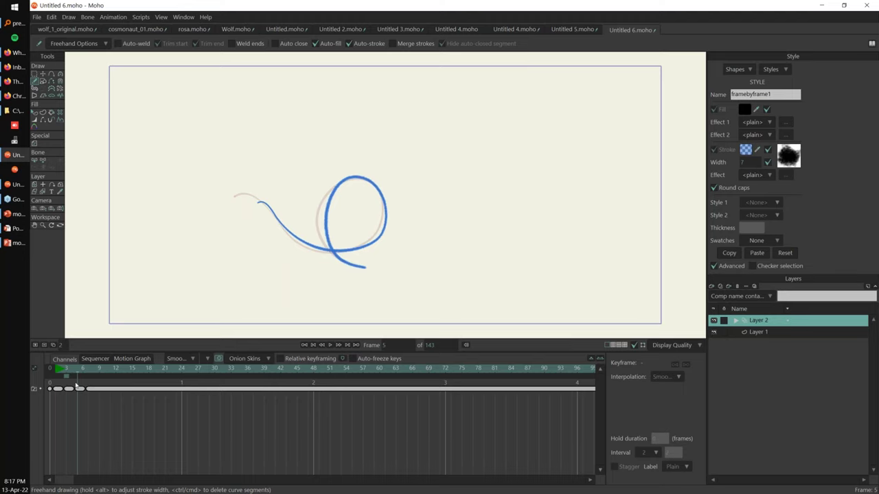
drag(66, 372, 83, 385)
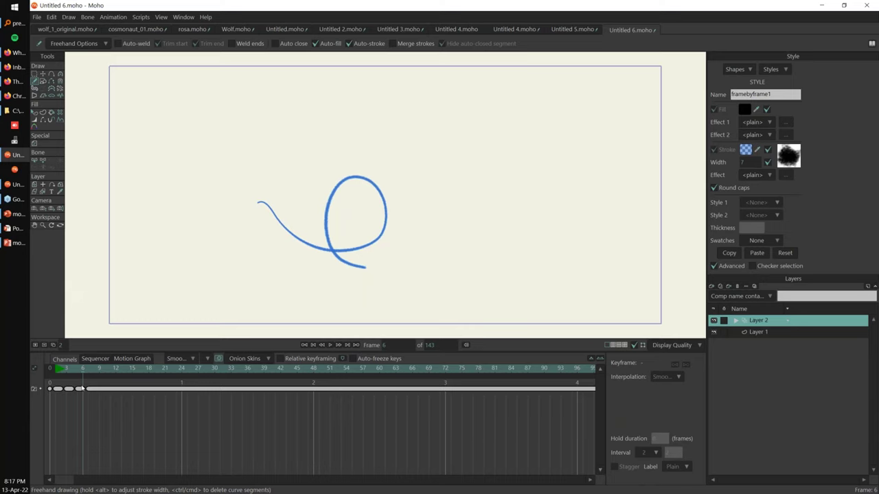
- Set the framebyframe1 style's stroke width to 34 and its color to a semi-transparent magenta, checking the change across the frames
drag(750, 162, 825, 162)
mouse_move(64, 369)
mouse_down()
mouse_move(67, 380)
mouse_move(95, 382)
mouse_move(56, 395)
mouse_up()
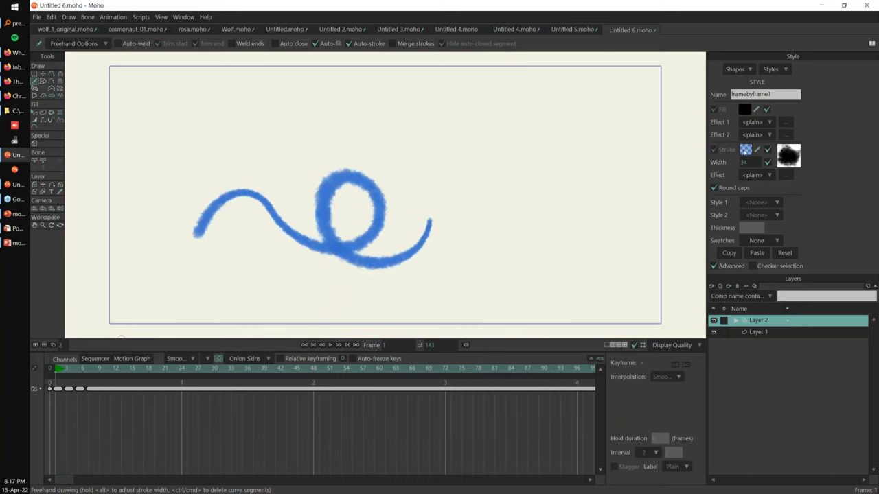
click(746, 151)
click(546, 220)
click(511, 219)
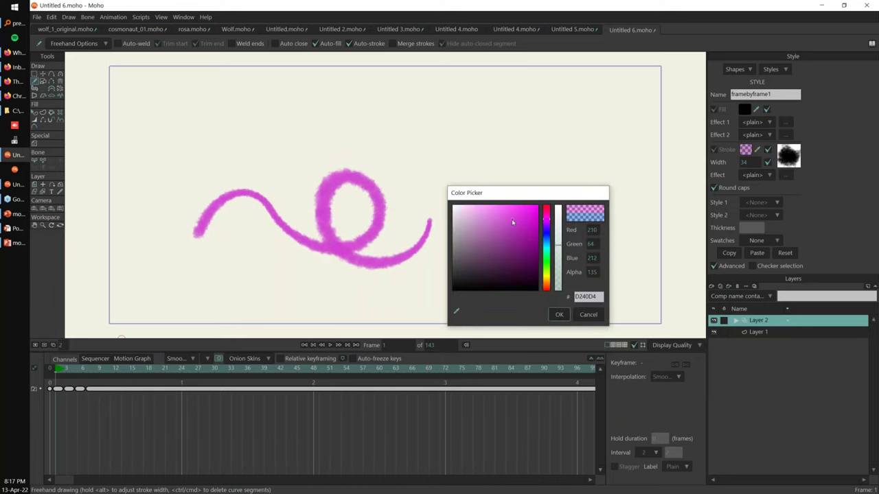
click(519, 224)
click(555, 313)
mouse_move(59, 371)
mouse_down()
mouse_move(100, 381)
mouse_move(57, 384)
mouse_up()
- Change the framebyframe1 style's brush to Brush507_0_0_5.png and scrub through the frames to check it
click(790, 157)
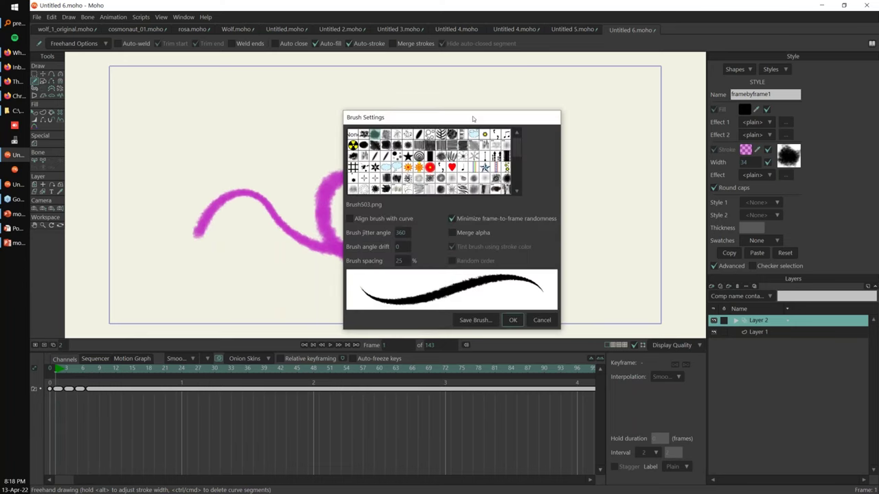
mouse_move(466, 123)
mouse_down()
mouse_move(569, 138)
mouse_move(558, 138)
mouse_up()
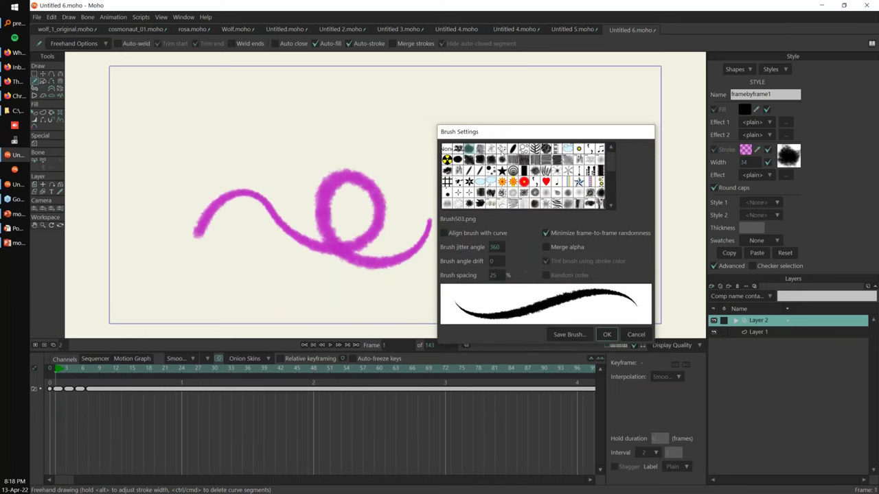
click(502, 148)
click(607, 334)
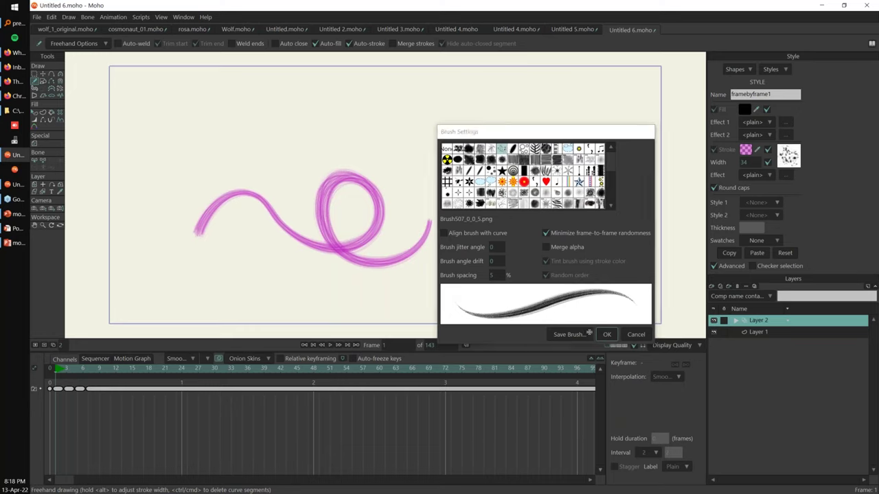
click(79, 375)
mouse_move(79, 376)
mouse_down()
mouse_move(87, 384)
mouse_move(61, 386)
mouse_move(104, 385)
mouse_move(57, 399)
mouse_up()
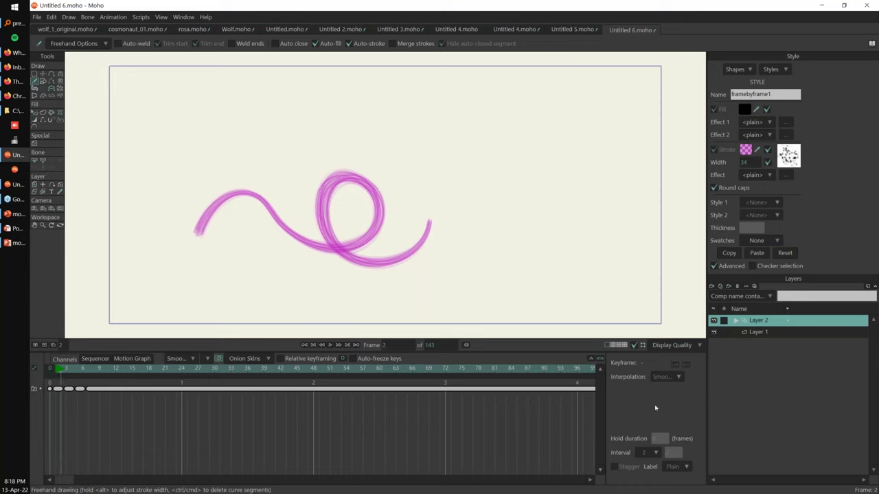
- Remove the framebyframe1 style from the looping stroke on frame 2 and reassign it as Style 1
click(35, 113)
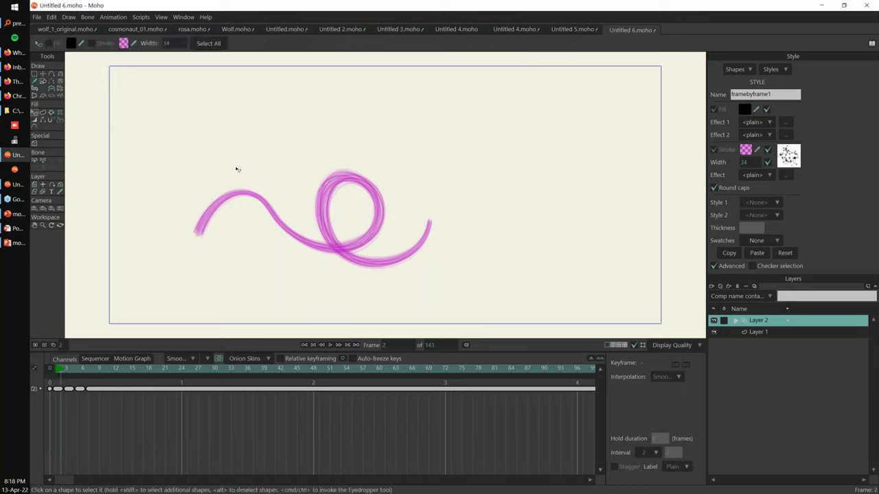
click(331, 249)
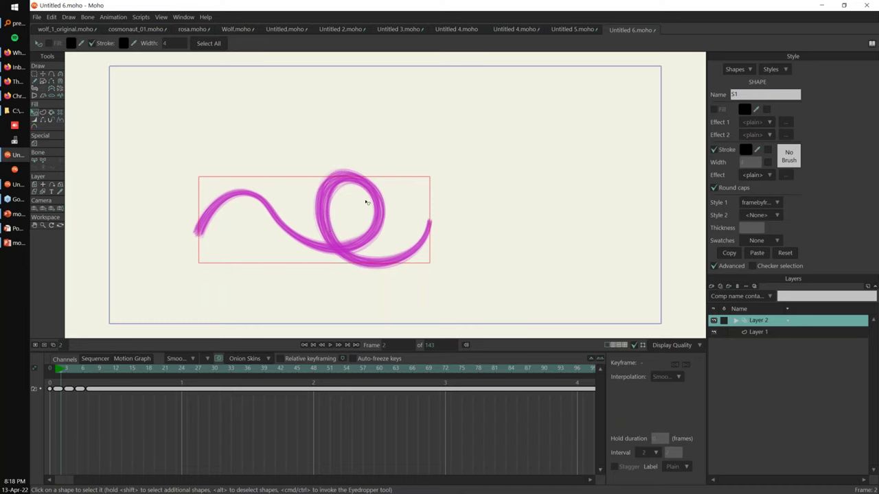
click(776, 203)
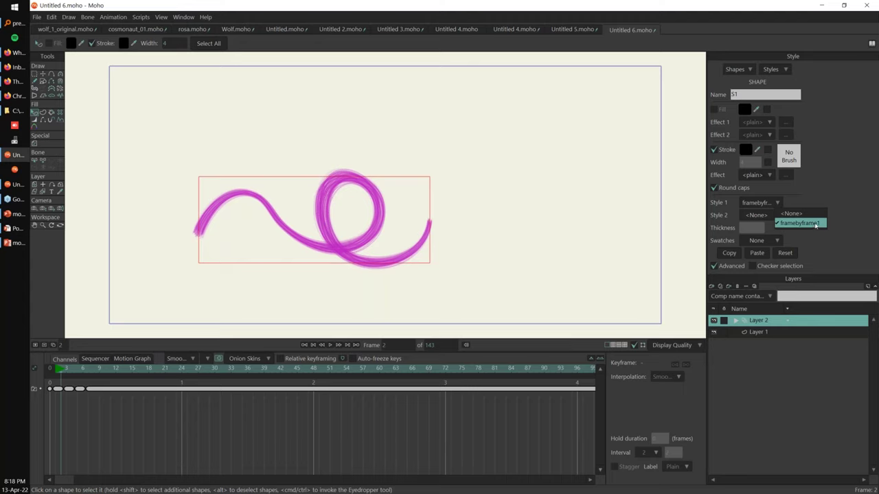
click(809, 224)
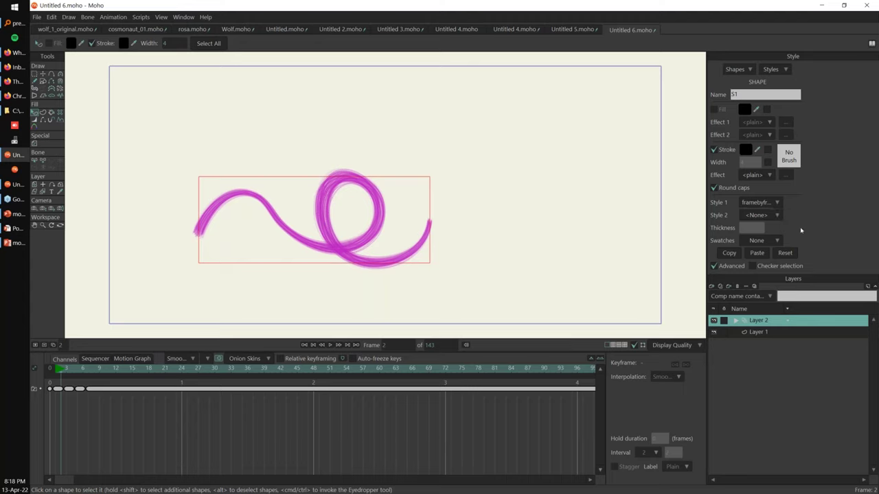
click(773, 204)
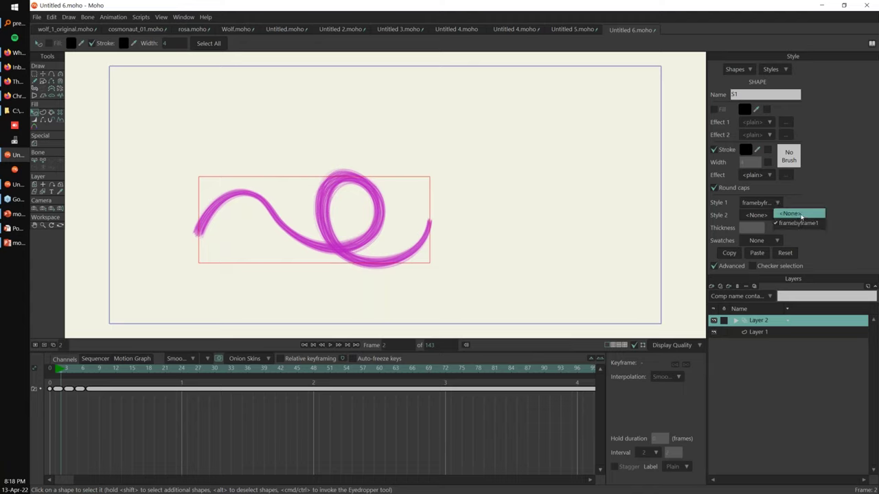
click(789, 214)
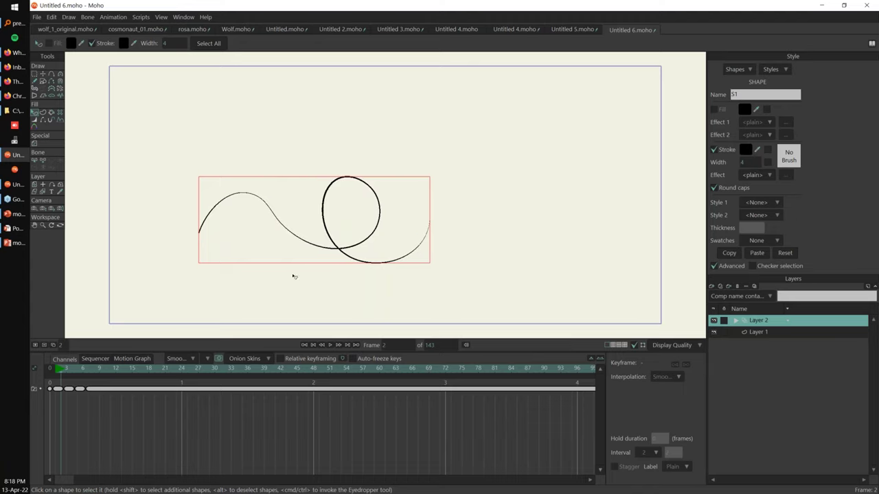
click(762, 202)
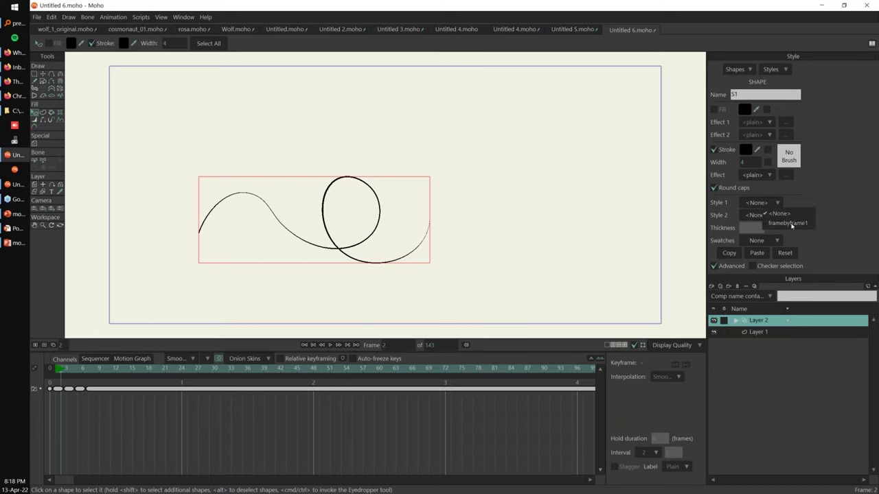
click(789, 223)
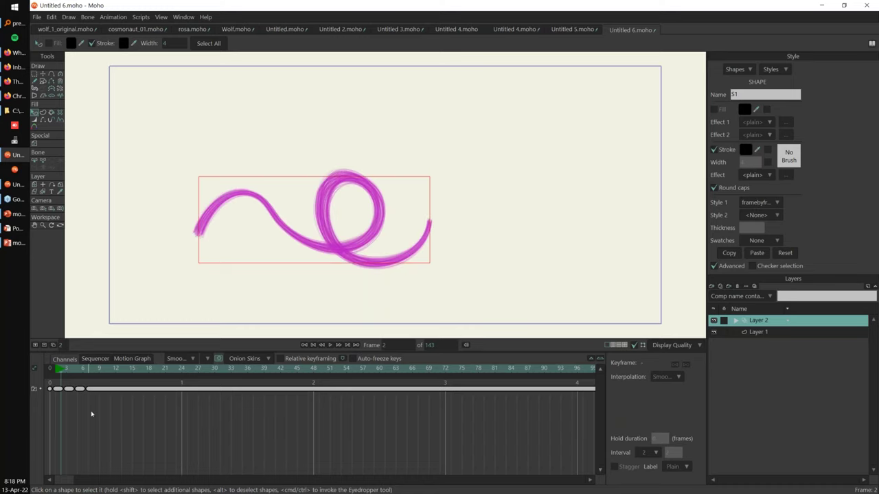
- Add a new drawing at frame 9 and draw a larger freehand looping stroke with an extra curve at its end
mouse_move(72, 370)
mouse_down()
mouse_move(61, 381)
mouse_move(100, 394)
mouse_up()
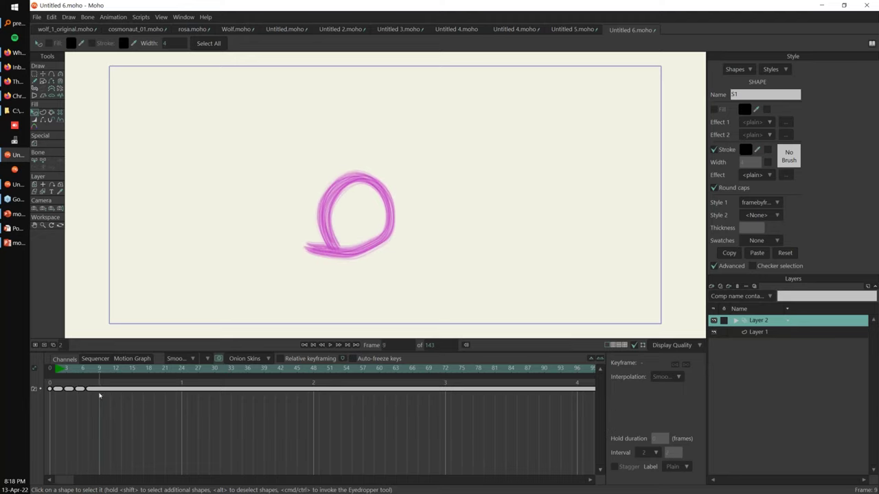
key(g)
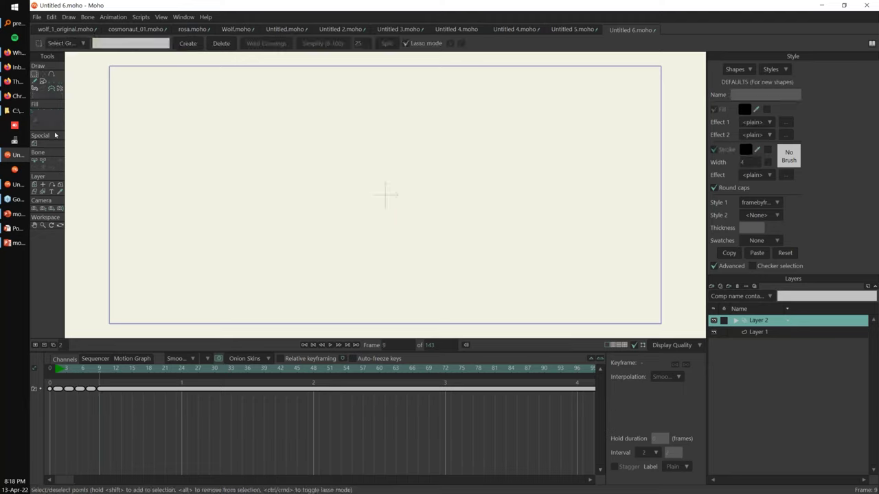
click(34, 81)
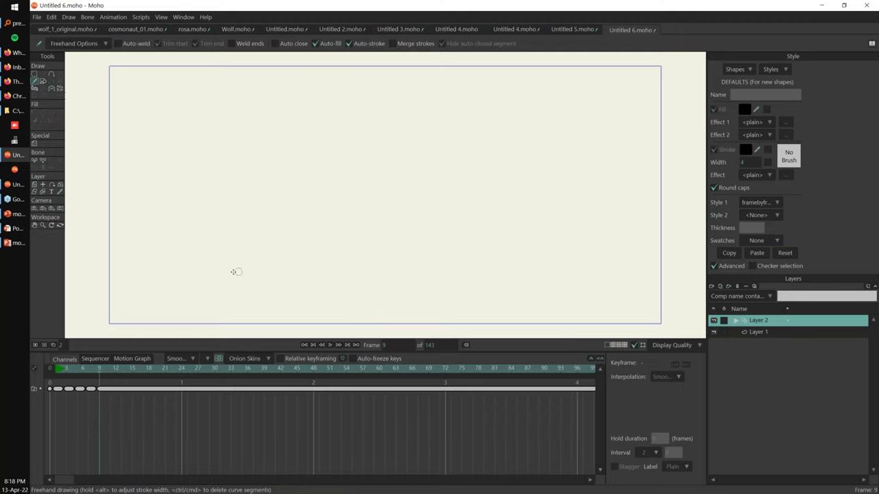
mouse_move(233, 266)
mouse_down()
mouse_move(402, 127)
mouse_move(493, 259)
mouse_up()
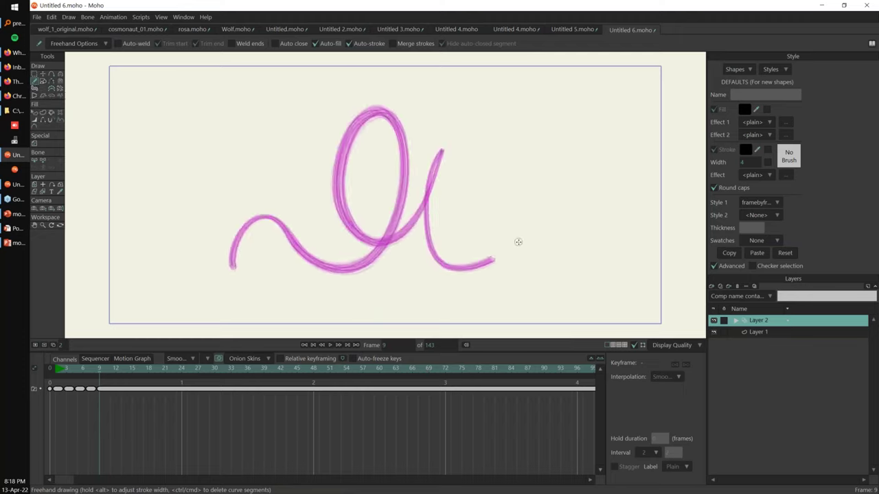
- Add a new drawing at frame 11 and scrub back through the frames to preview the animation
click(110, 370)
click(35, 344)
mouse_move(341, 155)
mouse_down()
mouse_move(352, 169)
mouse_move(323, 157)
mouse_up()
click(76, 375)
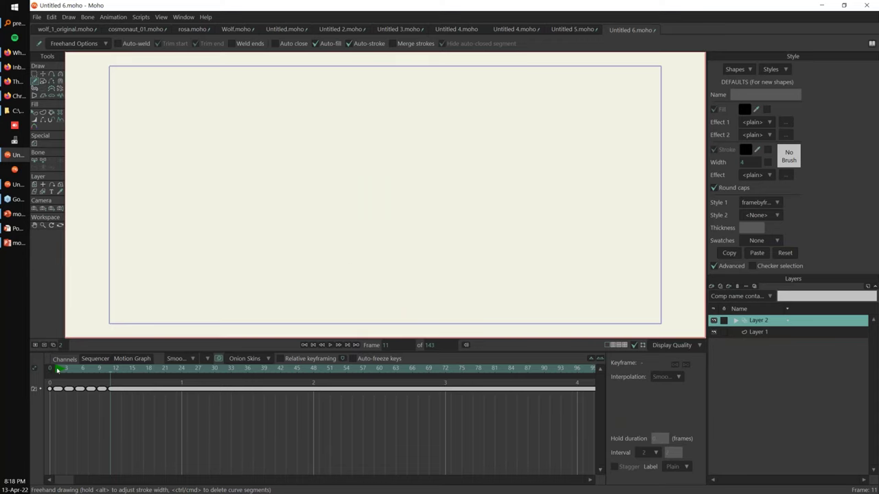
mouse_move(76, 375)
mouse_down()
mouse_move(115, 395)
mouse_move(72, 397)
mouse_move(106, 398)
mouse_up()
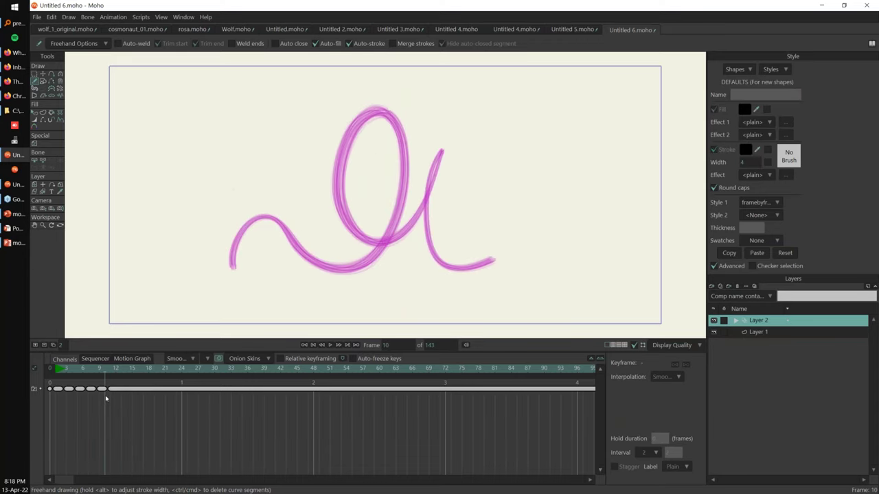